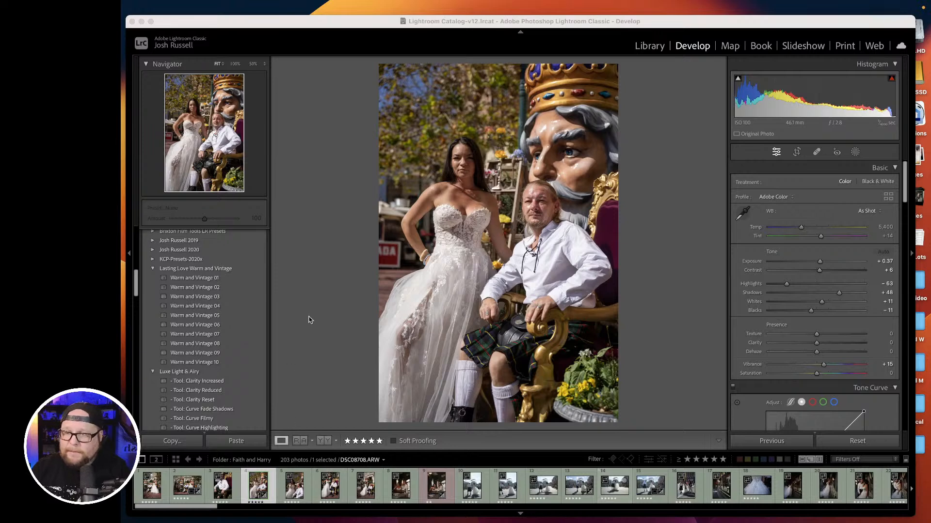
Straighten the wedding portrait to an angle of -1.29 and crop it tighter around the couple, then compare it with the original.
click(796, 152)
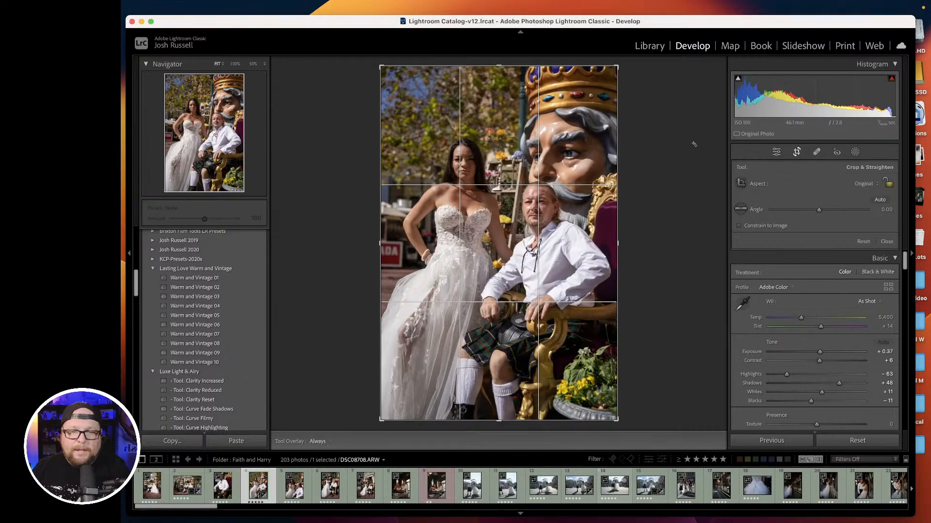
drag(668, 135, 665, 131)
drag(385, 73, 386, 70)
click(888, 184)
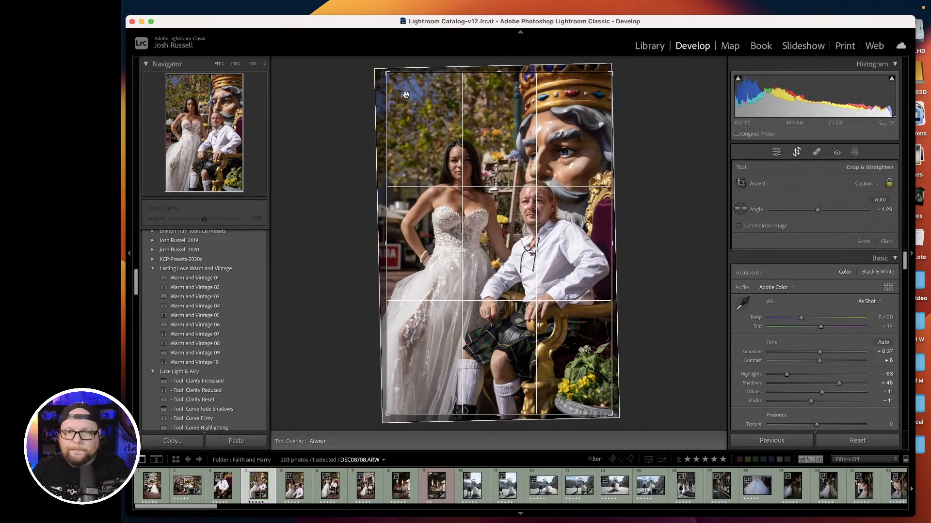
drag(387, 73, 389, 79)
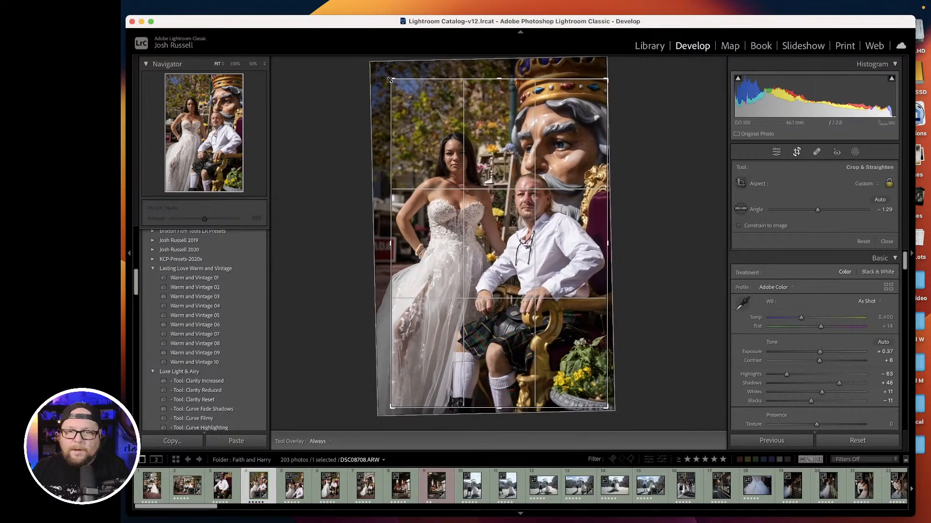
drag(507, 289, 509, 285)
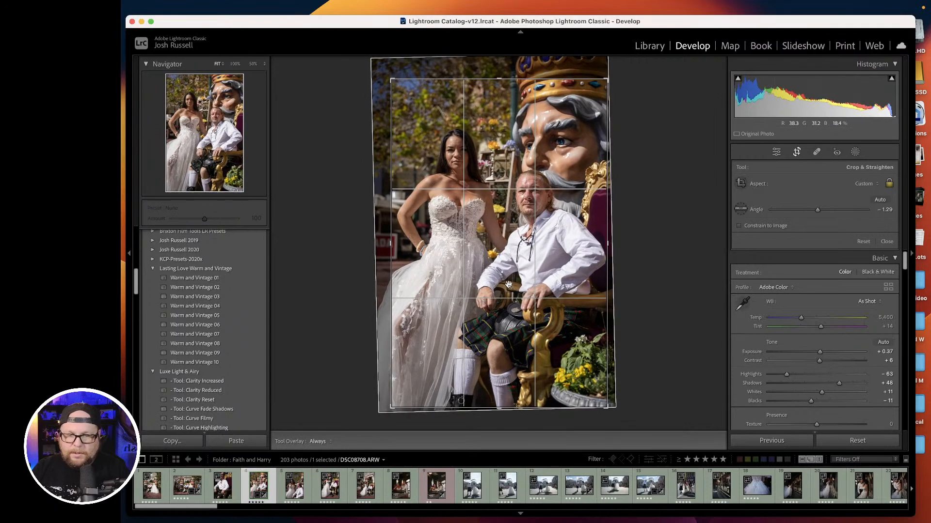
key(Return)
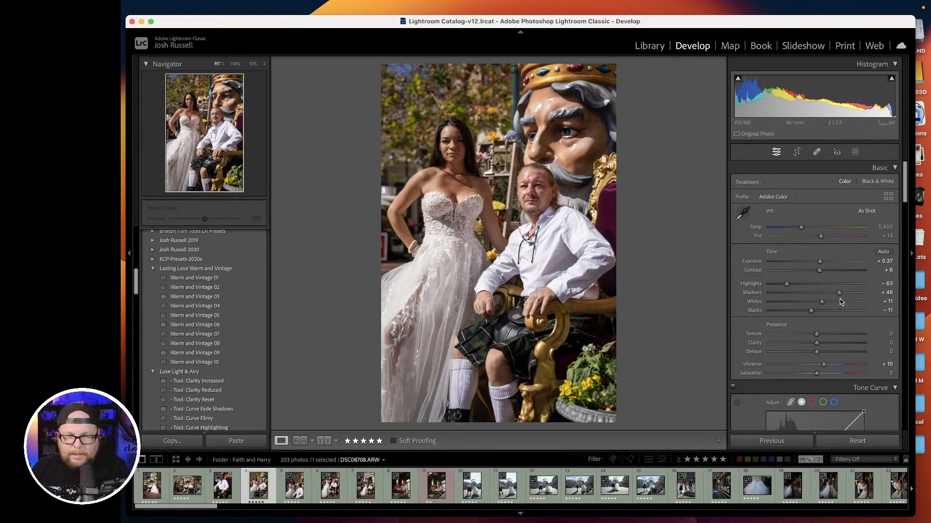
key(backslash)
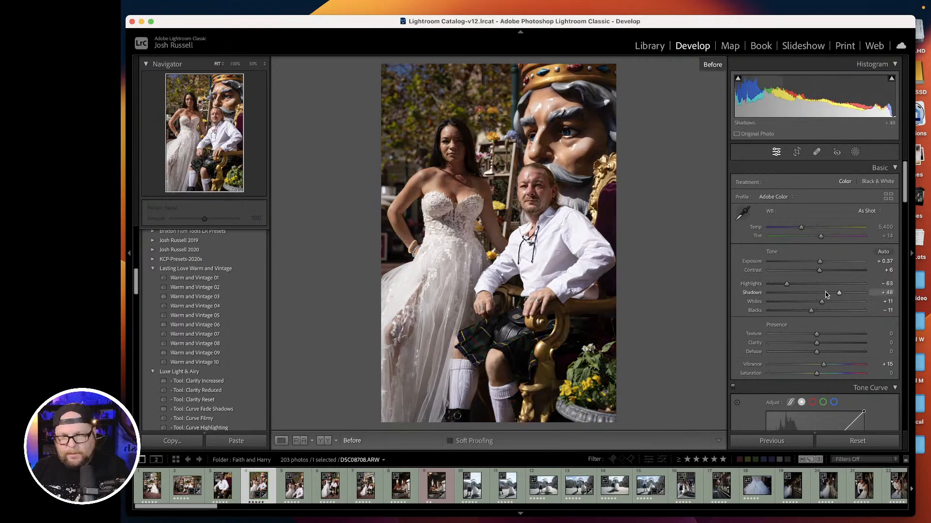
key(backslash)
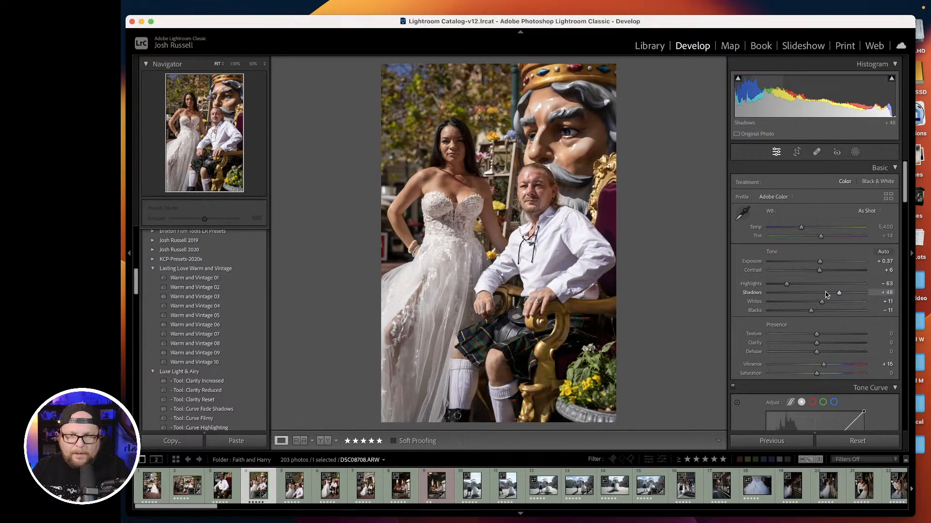
Create a Select Subject mask covering the couple.
click(856, 162)
click(856, 163)
click(856, 153)
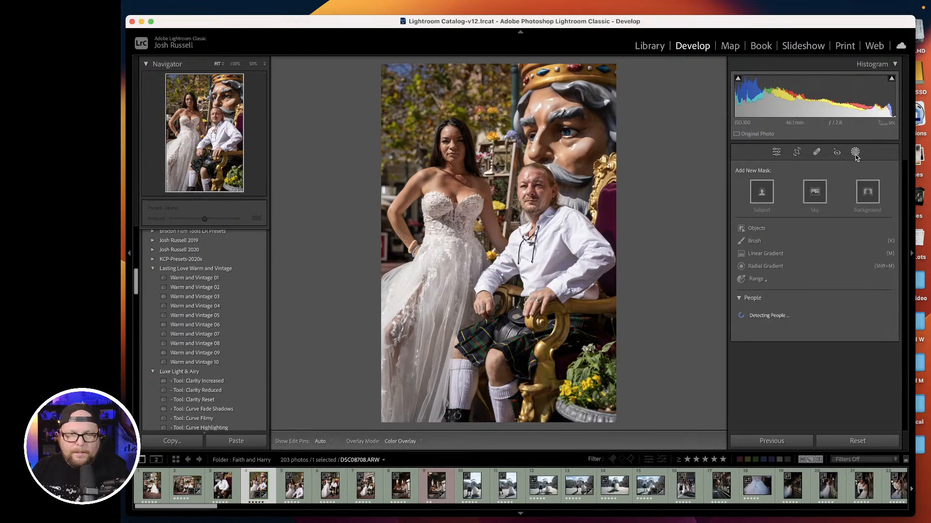
click(765, 198)
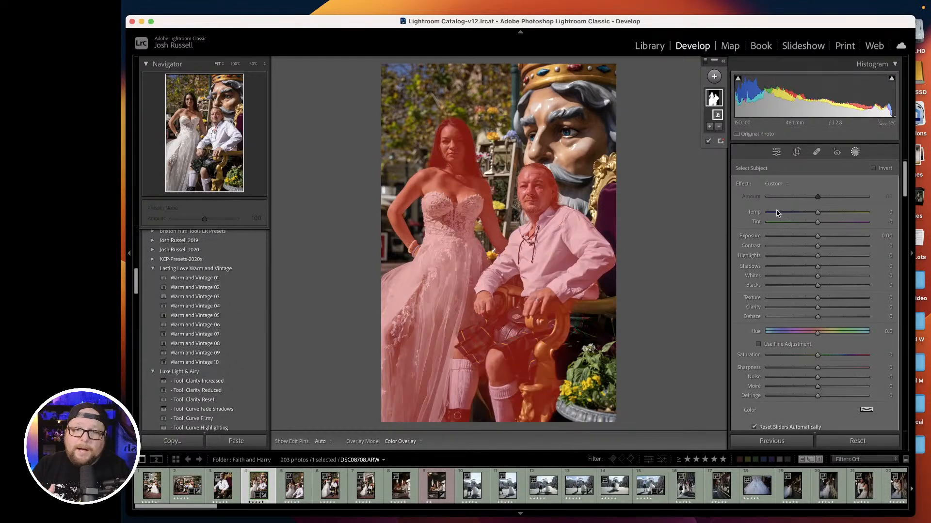
Set the subject mask's Shadows to 47, Texture to -19 and Highlights to -41, and compare the edit with the original.
mouse_move(817, 270)
mouse_down()
mouse_move(835, 269)
mouse_move(826, 268)
mouse_up()
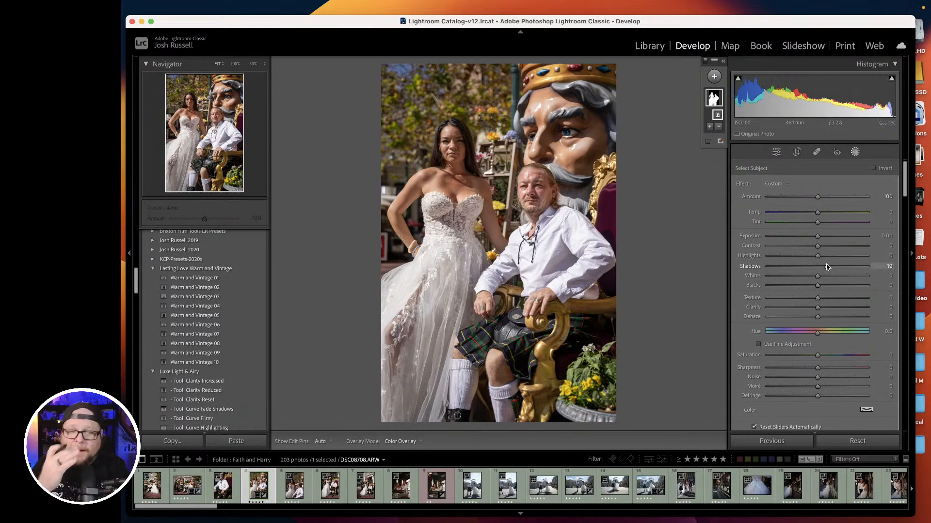
drag(818, 298, 809, 300)
drag(817, 257, 841, 268)
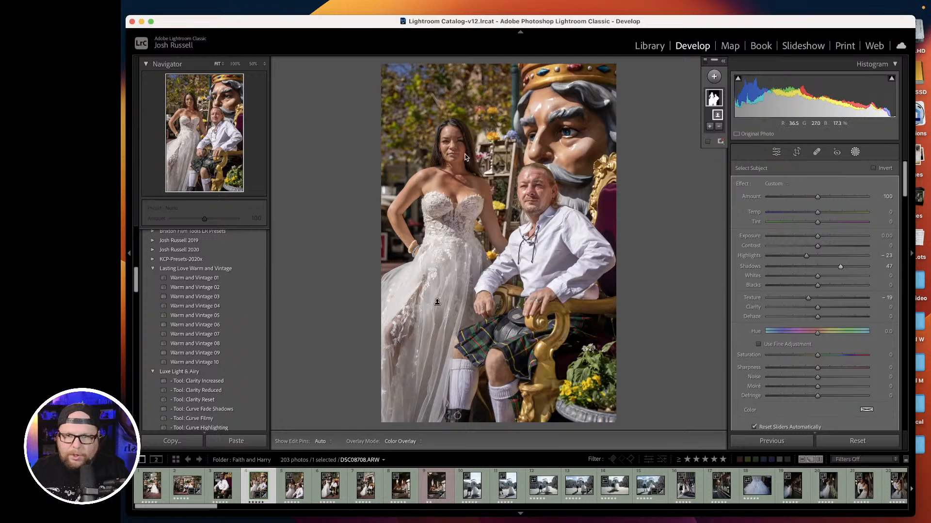
drag(806, 256, 799, 258)
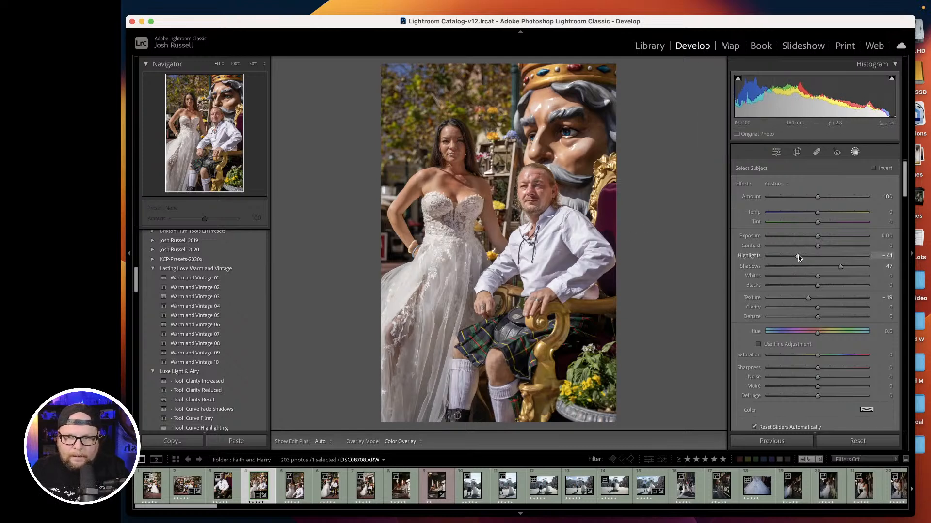
click(457, 153)
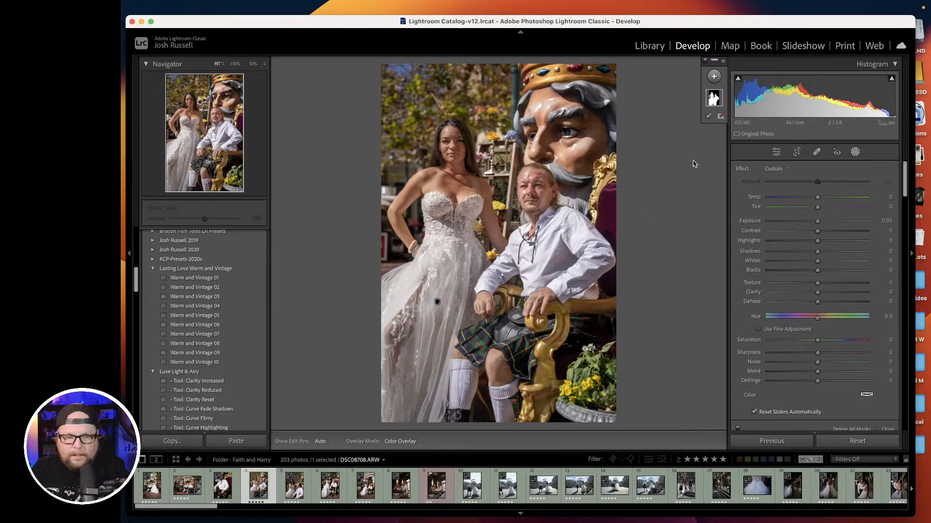
key(backslash)
key(backslash)
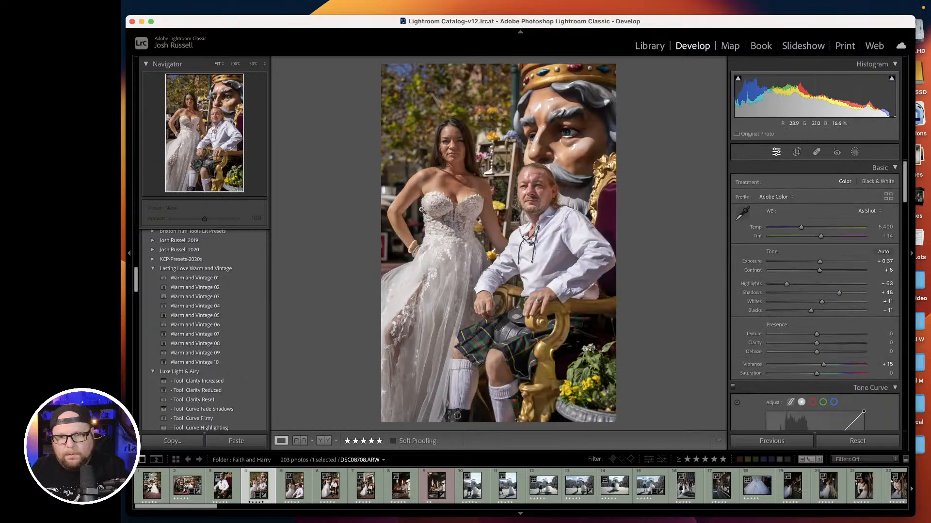
Inspect the bride's neck and chest, and open the adjusted photo in Adobe Photoshop 2023 for retouching.
click(460, 147)
drag(460, 147, 495, 252)
click(495, 250)
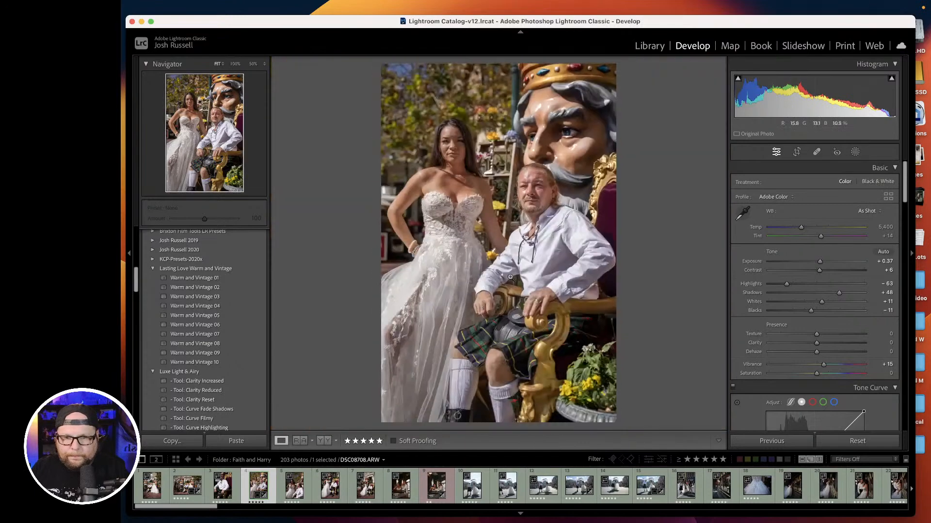
click(472, 199)
right_click(419, 201)
click(419, 179)
click(419, 179)
click(457, 161)
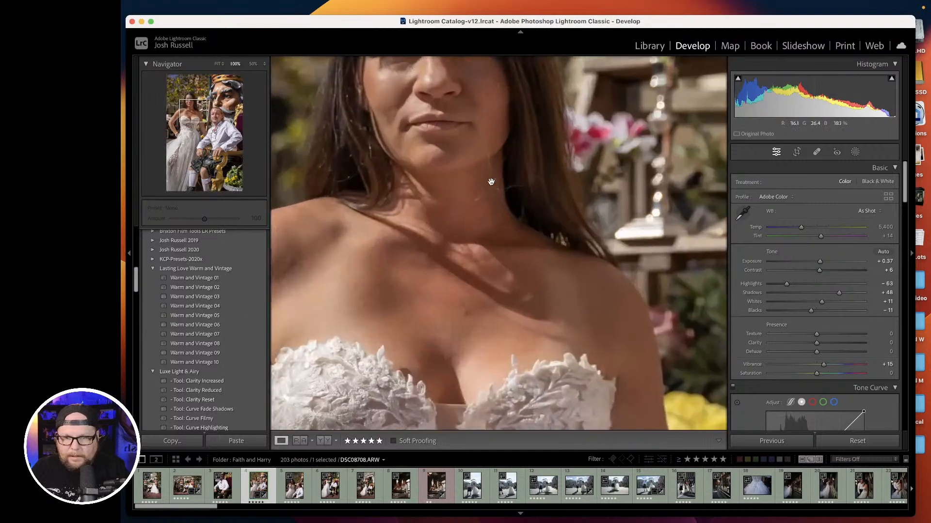
right_click(493, 208)
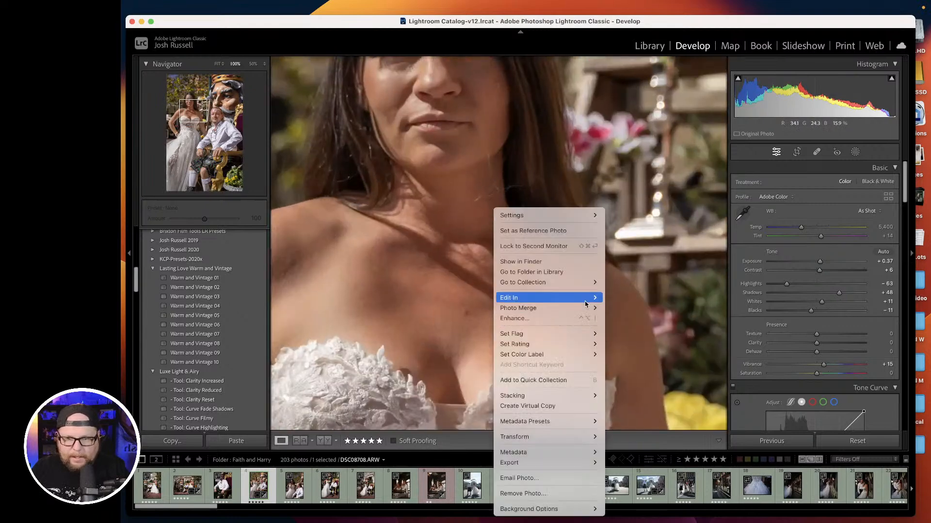
mouse_move(589, 298)
click(650, 304)
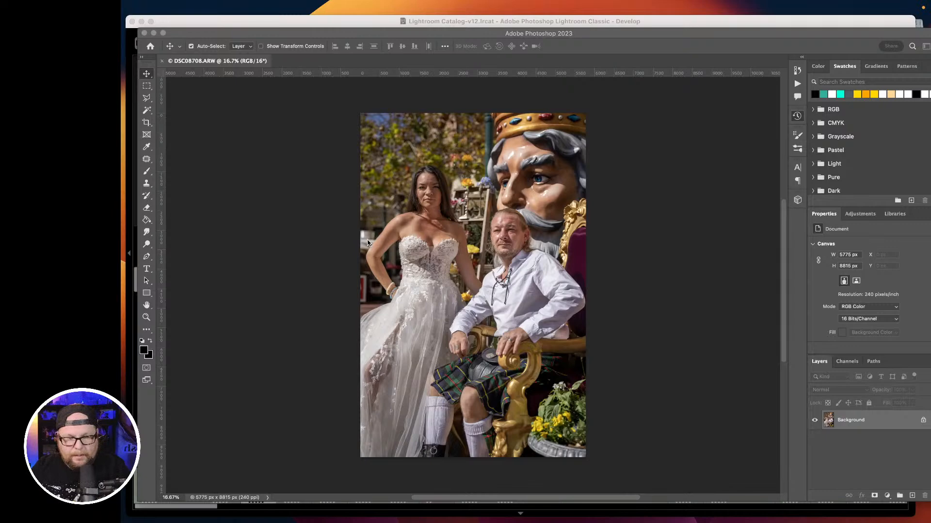
click(601, 273)
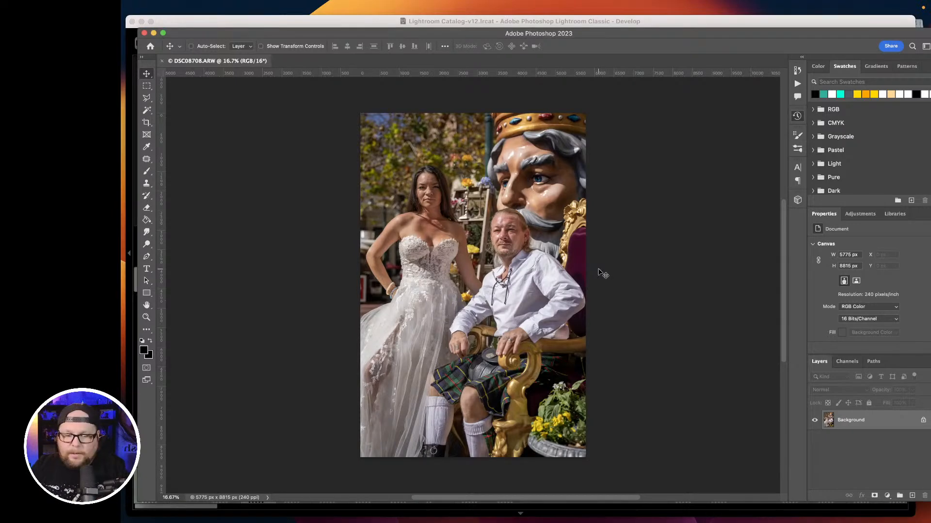
Duplicate the photo's Background layer.
key(super+j)
key(super+equal)
key(super+equal)
key(super+equal)
key(super+equal)
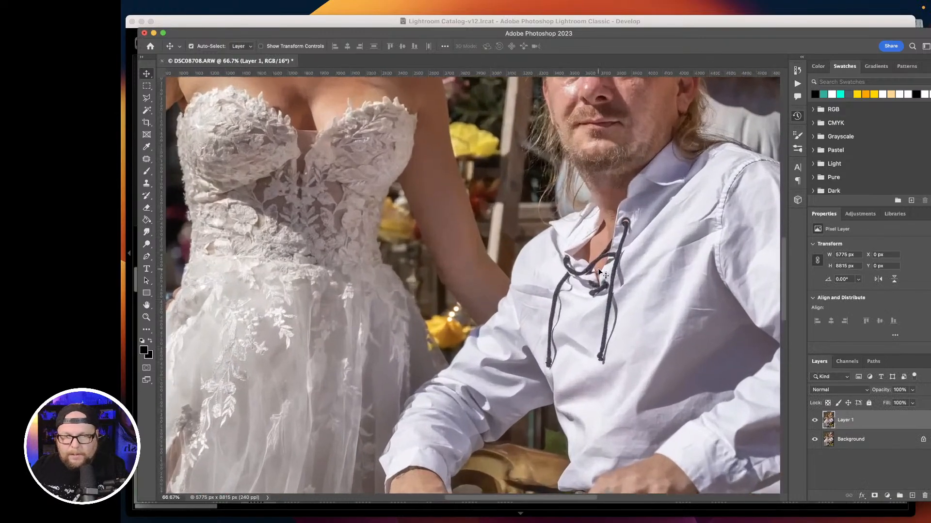
drag(440, 220, 436, 415)
key(super+equal)
key(super+equal)
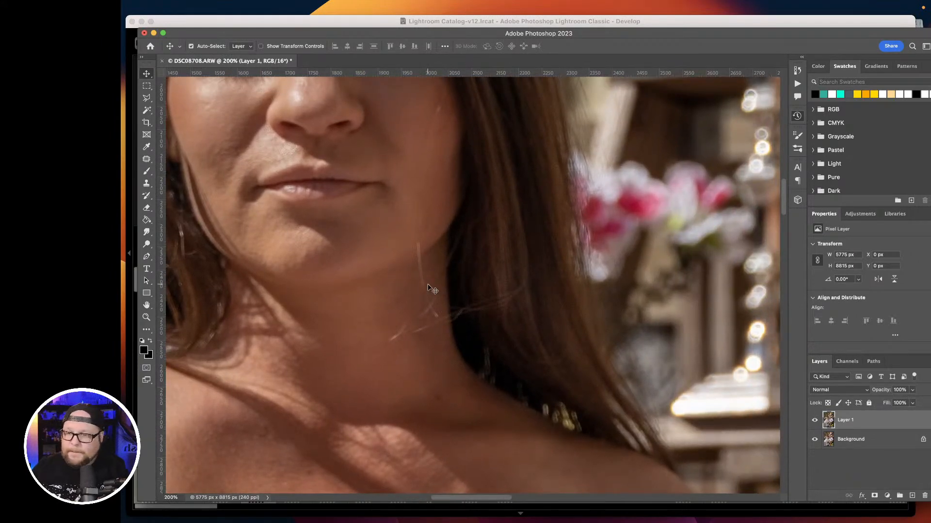
Try to remove the stray hair below the bride's jaw with a content-aware Spot Healing Brush enlarged to 30 px.
click(152, 160)
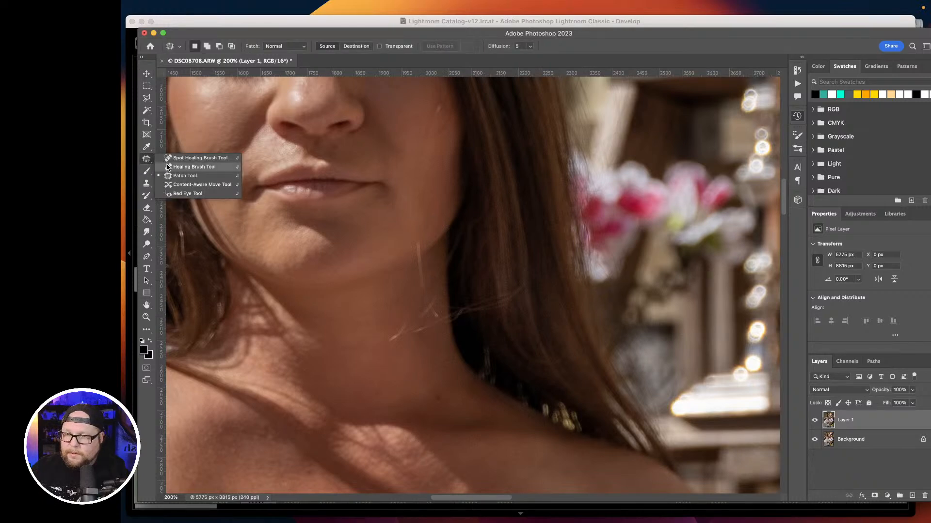
click(169, 158)
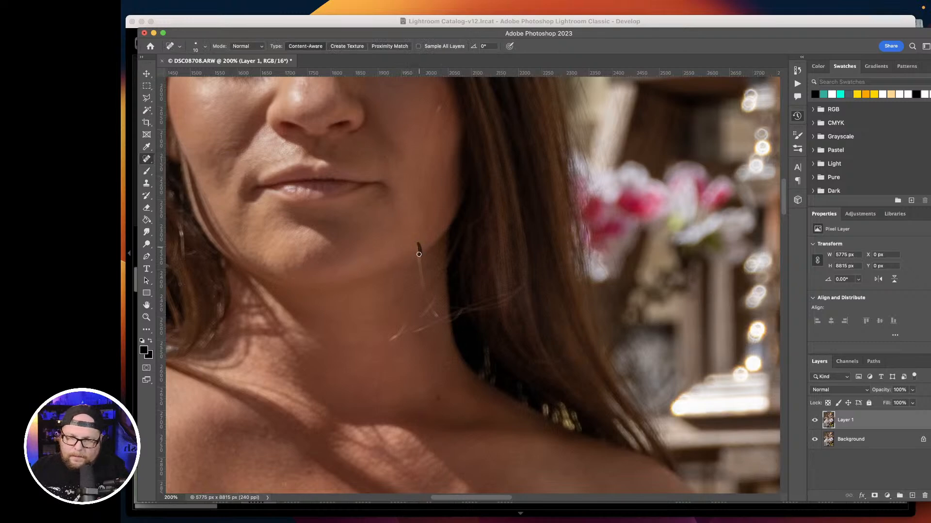
drag(420, 253, 419, 253)
key(])
key(])
key(])
click(415, 247)
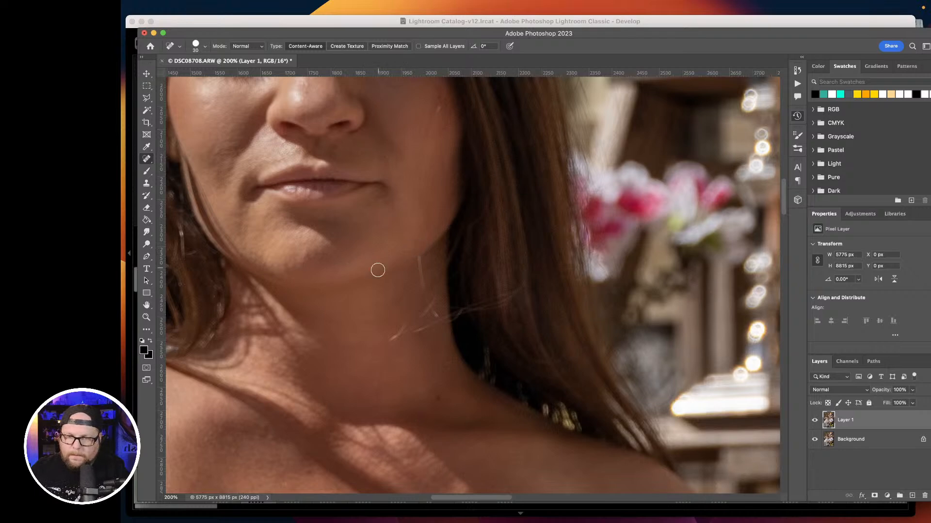
mouse_move(422, 260)
mouse_down()
mouse_move(422, 287)
mouse_move(415, 283)
mouse_up()
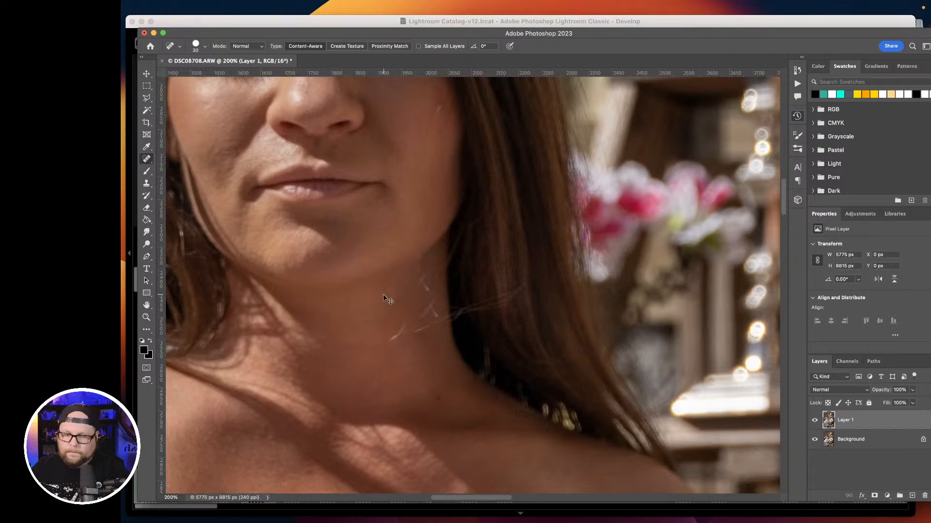
Set the Clone Stamp brush to 18% hardness and 40 px, and try cloning over the stray hair on the bride's neck.
click(147, 183)
click(206, 47)
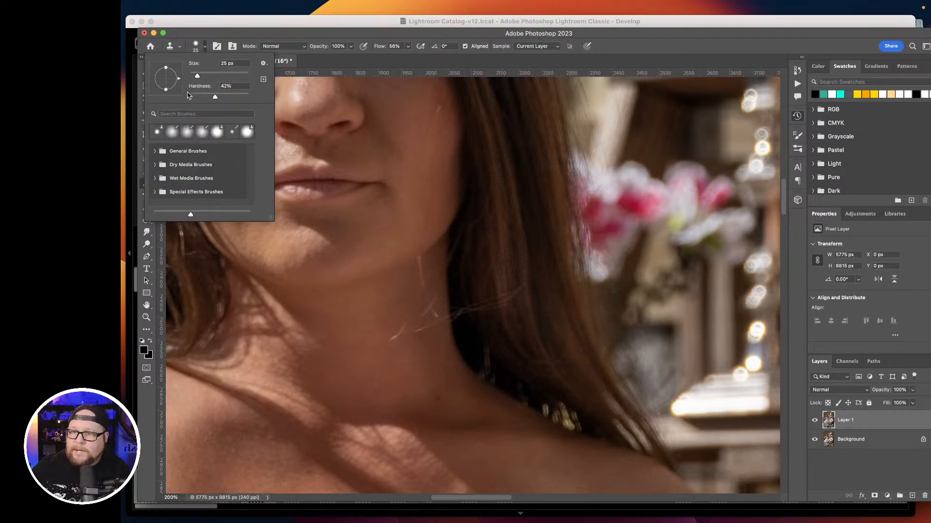
drag(216, 98, 200, 97)
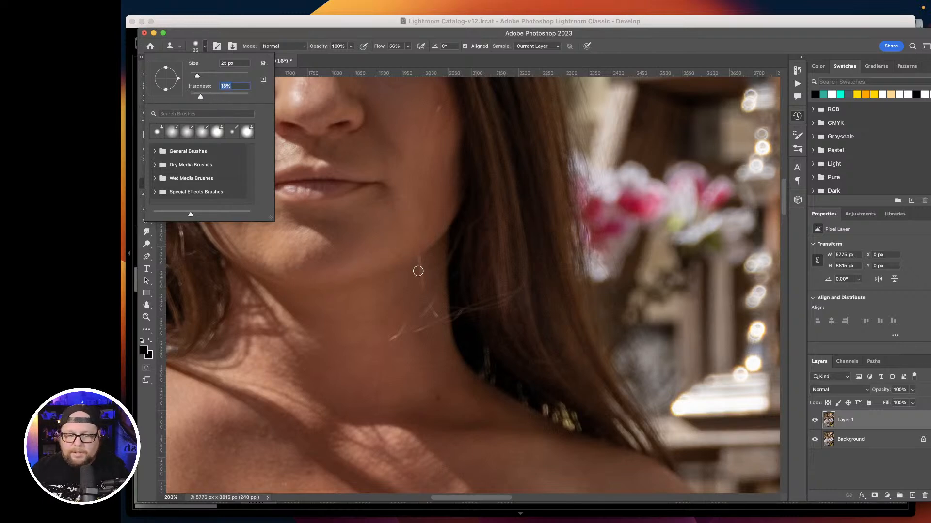
click(416, 64)
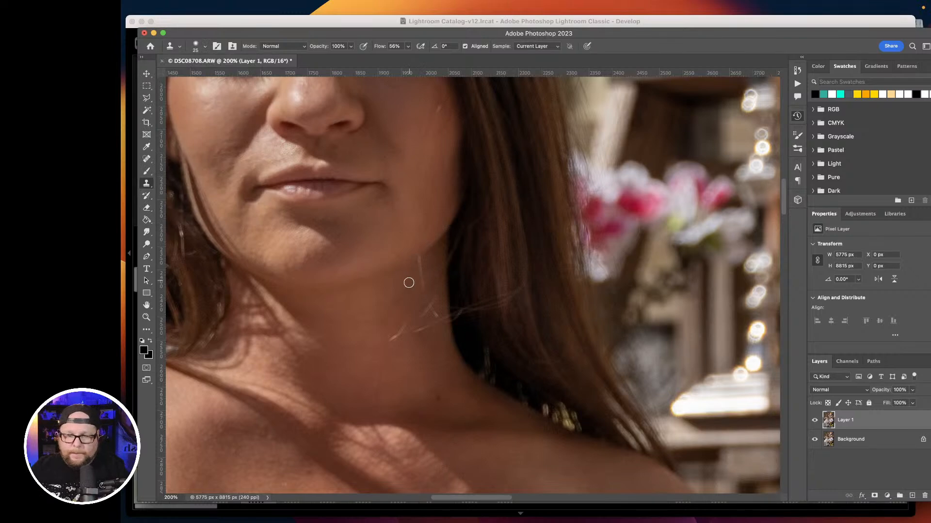
key(bracketright)
key(bracketright)
key(bracketright)
click(422, 274)
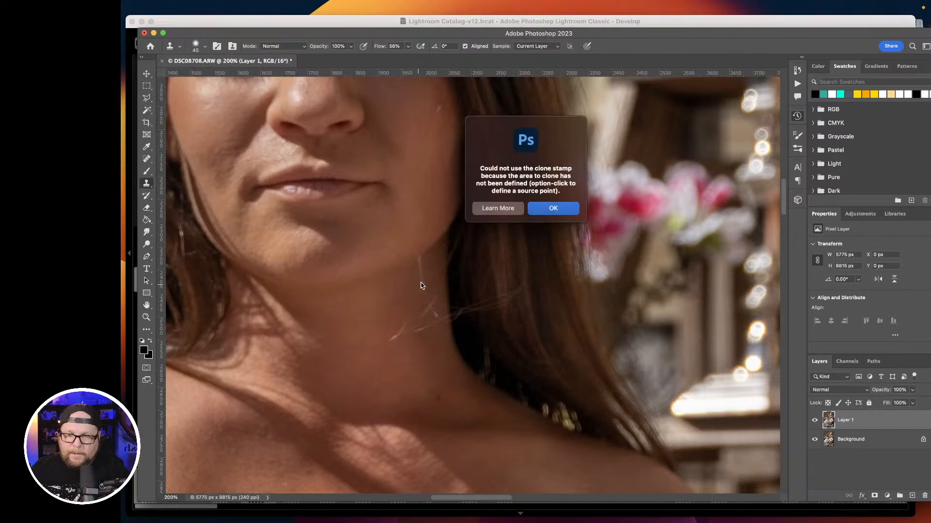
click(535, 212)
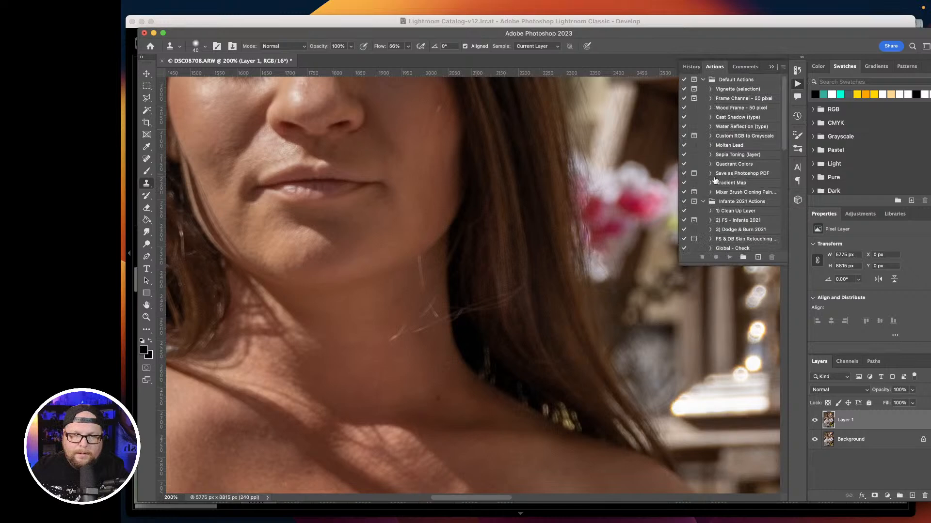
Run the "2) FS - Infante 2021" action with a Median radius of 10 pixels and expand its layer group.
scroll(724, 176, down, 3)
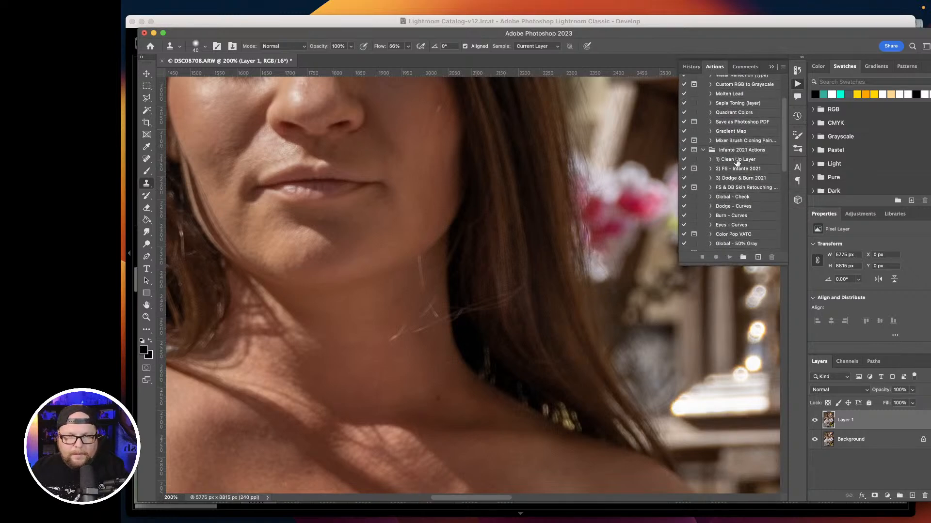
click(724, 169)
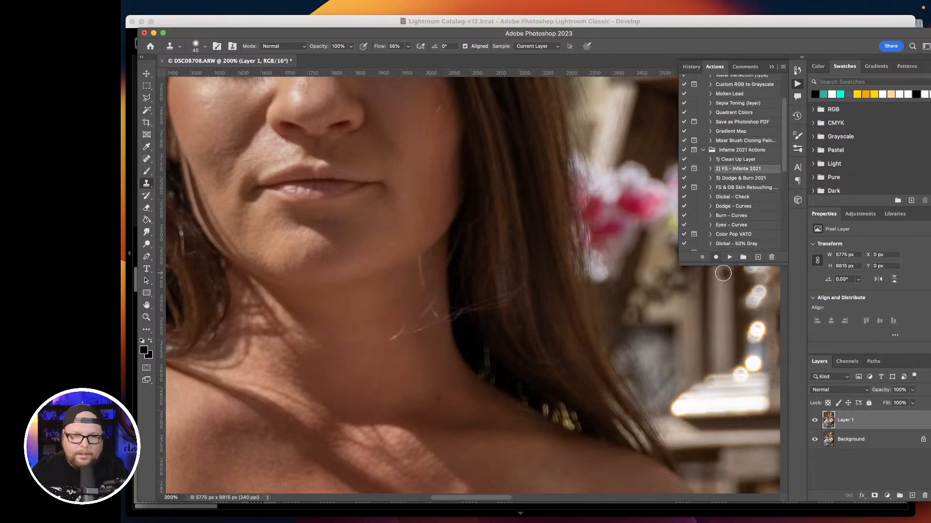
click(730, 258)
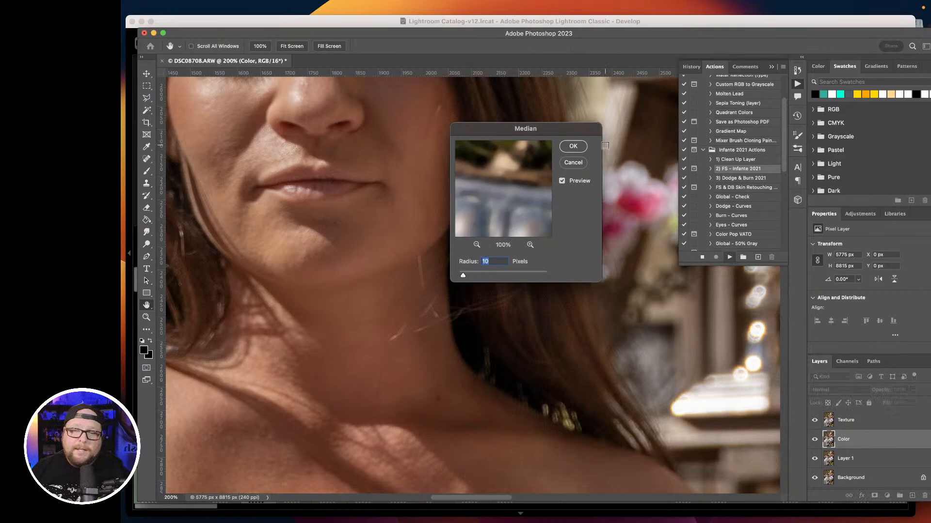
click(573, 147)
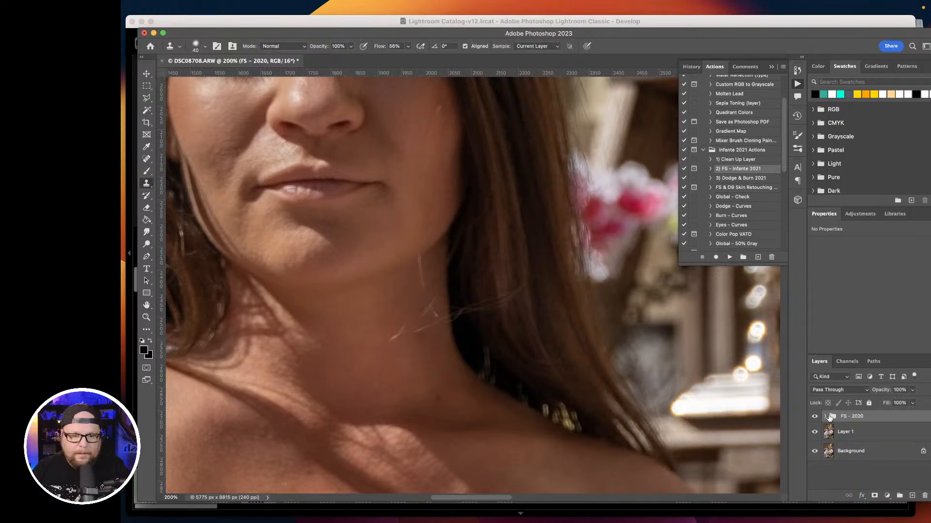
click(825, 418)
scroll(846, 425, down, 1)
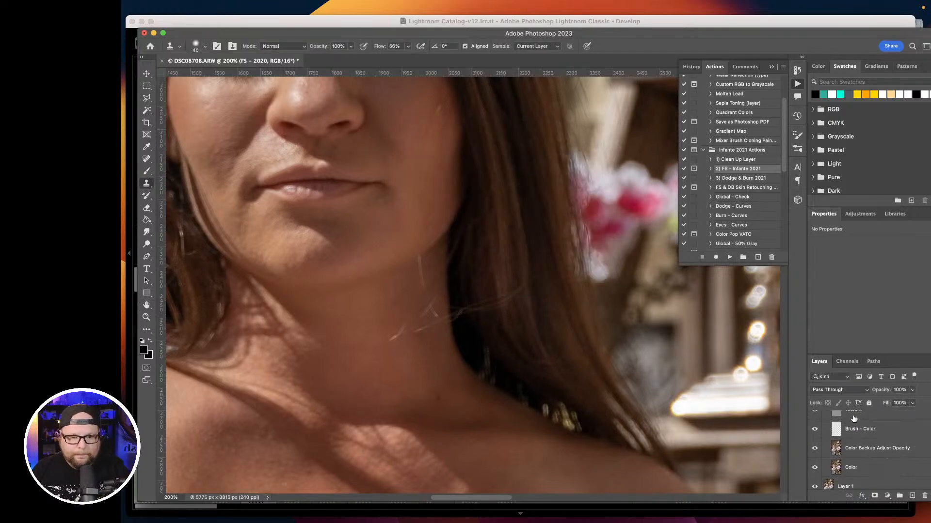
Heal the stray hairs on the bride's neck below the jaw on the Texture layer with the content-aware Spot Healing Brush.
click(853, 416)
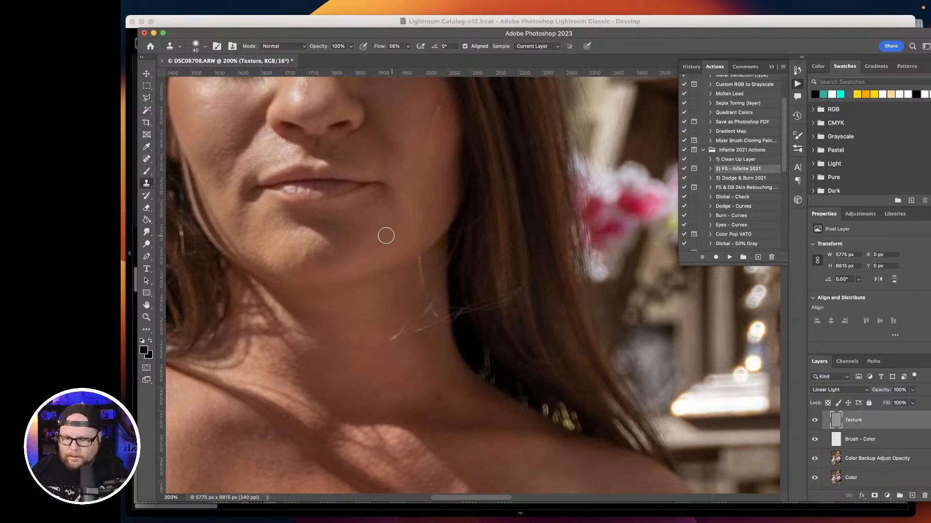
click(147, 160)
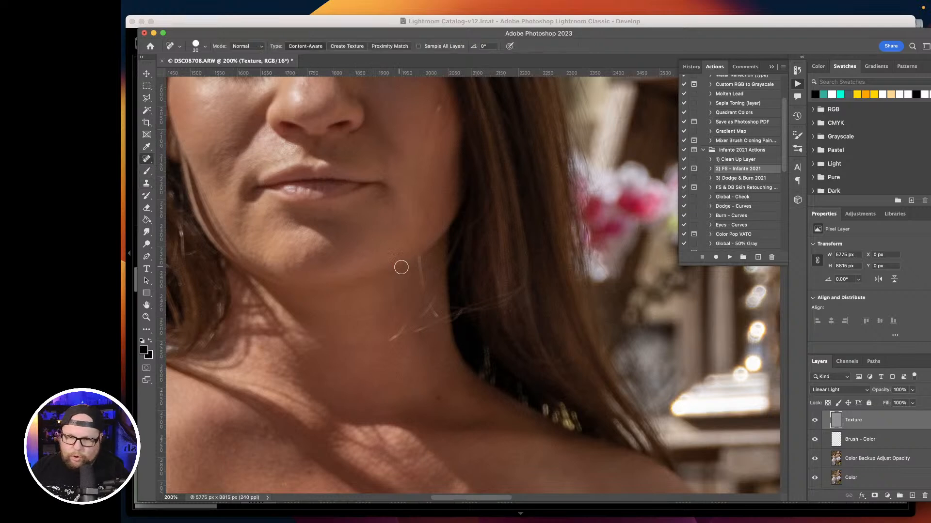
drag(423, 280, 418, 262)
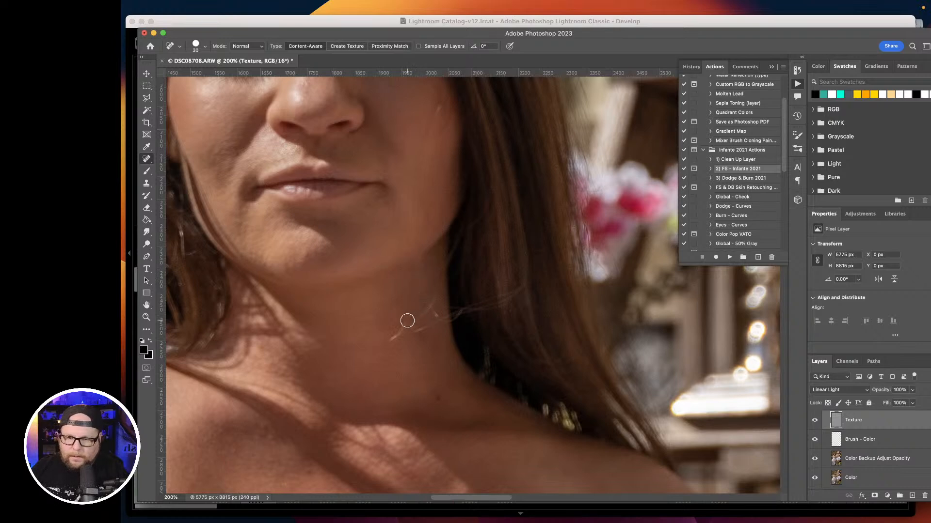
mouse_move(410, 309)
mouse_down()
mouse_move(389, 342)
mouse_move(437, 319)
mouse_move(423, 320)
mouse_move(416, 299)
mouse_up()
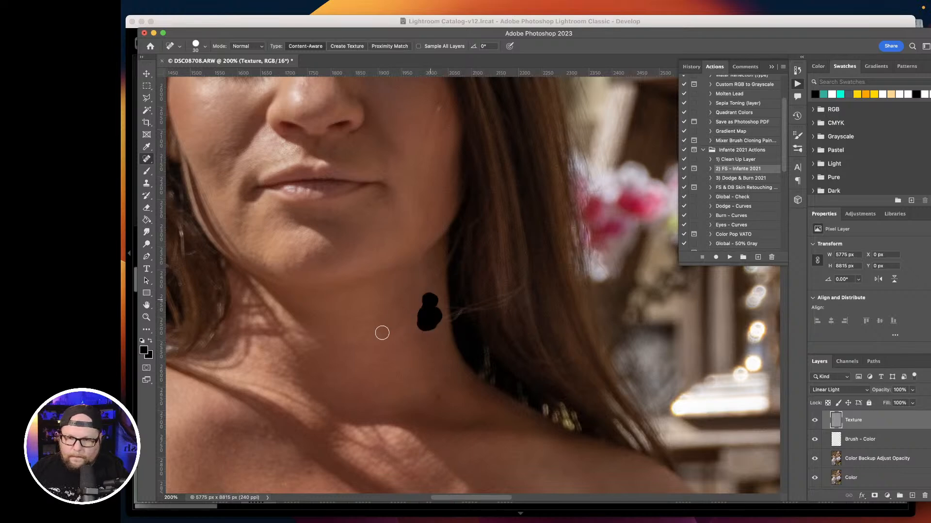
Clone Stamp over the stray hairs beside the neck and the small mark on the bride's cheek on the Texture layer.
click(148, 172)
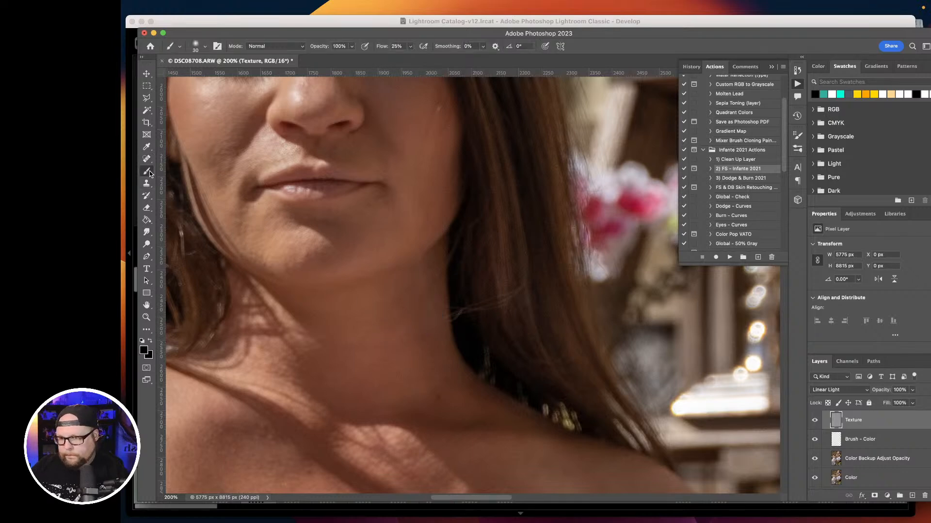
click(146, 185)
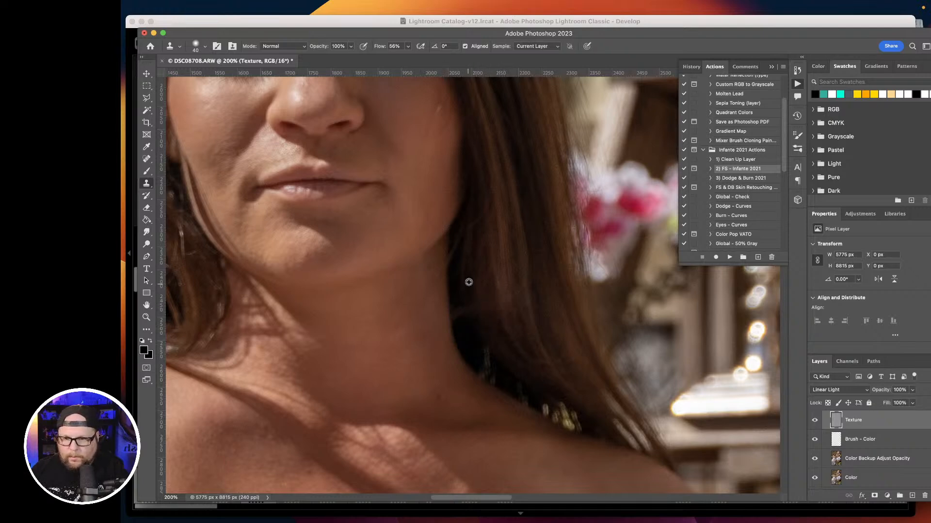
scroll(395, 187, up, 5)
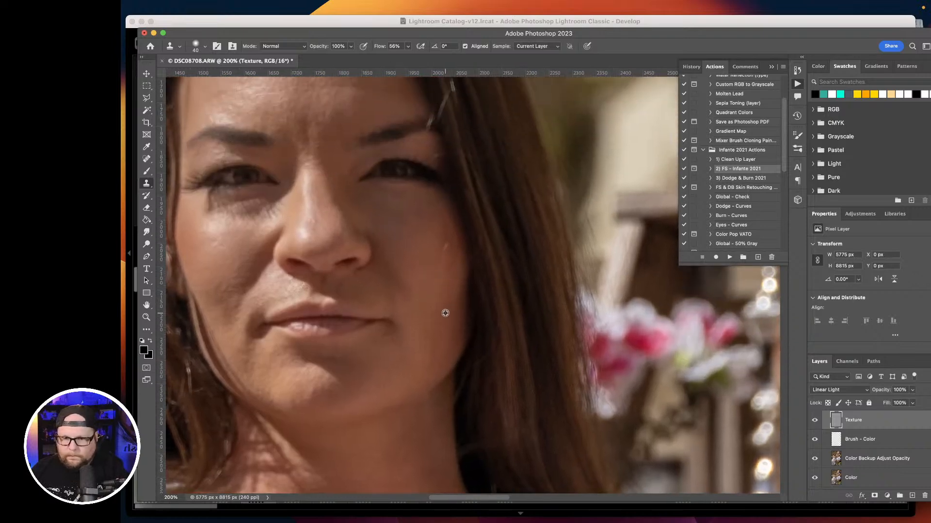
right_click(439, 328)
click(442, 322)
alt+click(442, 323)
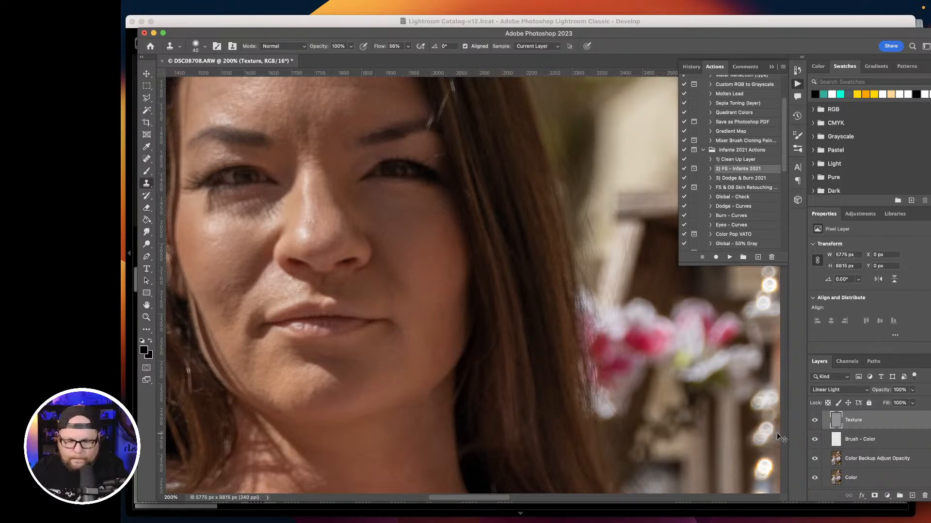
Patch the leftover discoloration below the bride's jaw on the Color Backup Adjust Opacity layer, sampling from nearby skin.
key(super+minus)
key(super+minus)
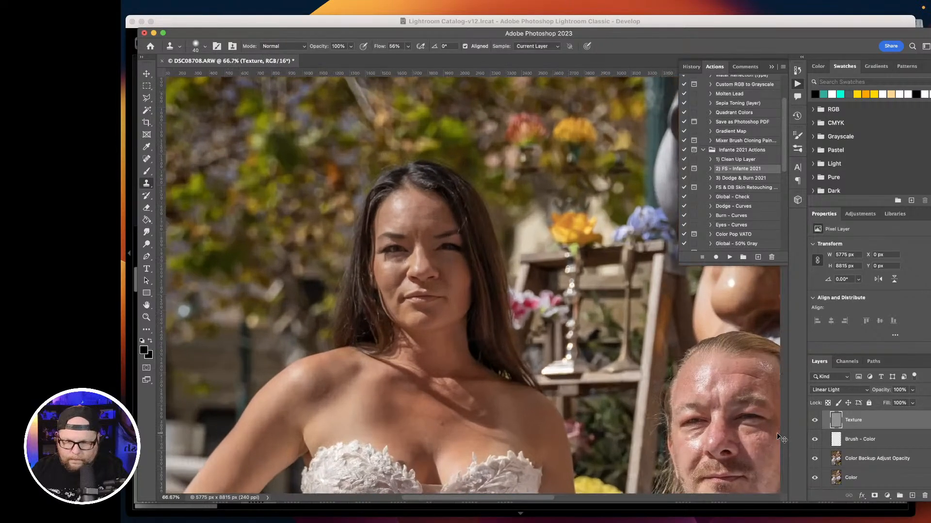
key(super+plus)
key(super+plus)
drag(528, 427, 530, 339)
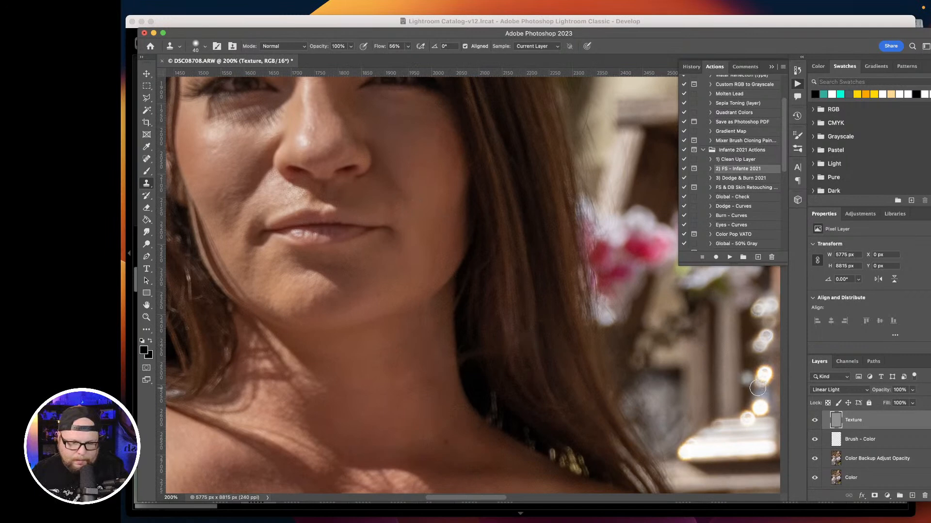
click(857, 461)
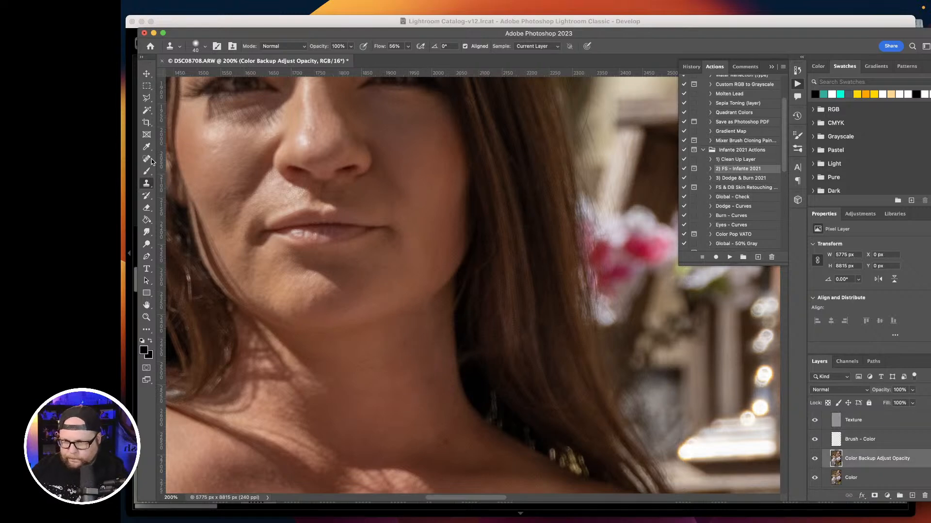
drag(148, 162, 197, 181)
mouse_move(437, 308)
mouse_down()
mouse_move(439, 348)
mouse_move(420, 345)
mouse_move(420, 327)
mouse_move(429, 310)
mouse_move(423, 338)
mouse_move(437, 342)
mouse_move(439, 379)
mouse_move(449, 322)
mouse_move(452, 368)
mouse_move(446, 376)
mouse_move(435, 324)
mouse_move(425, 358)
mouse_move(423, 301)
mouse_move(435, 296)
mouse_move(422, 317)
mouse_move(430, 340)
mouse_up()
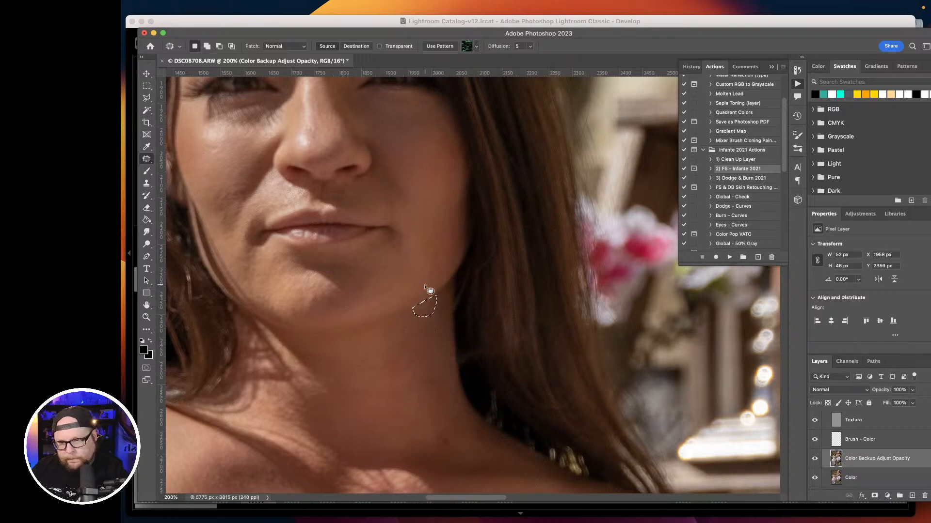
mouse_move(416, 286)
mouse_down()
mouse_move(442, 242)
mouse_move(424, 269)
mouse_move(424, 226)
mouse_move(455, 256)
mouse_move(460, 215)
mouse_move(450, 228)
mouse_move(446, 209)
mouse_up()
key(super+d)
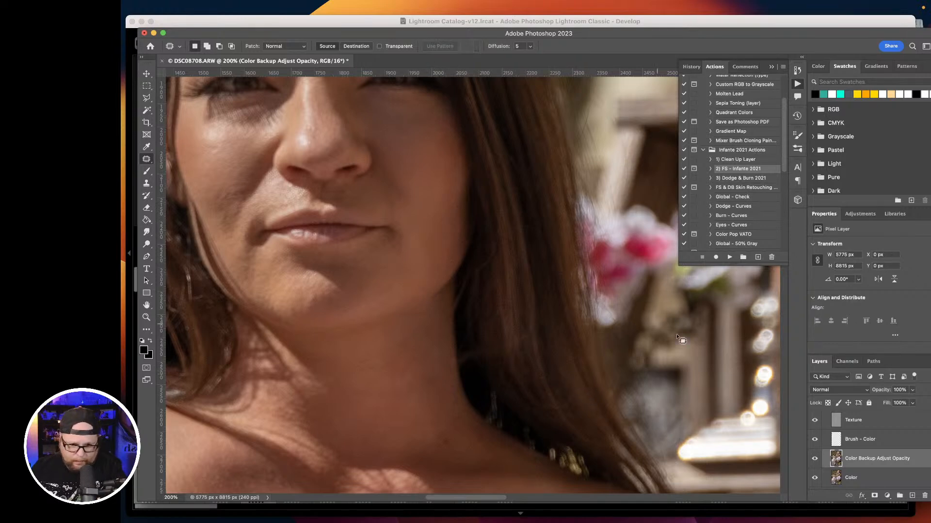
Patch the leftover light streaks in the hair beside the bride's neck, working on the Texture and Color Backup Adjust Opacity layers.
click(871, 427)
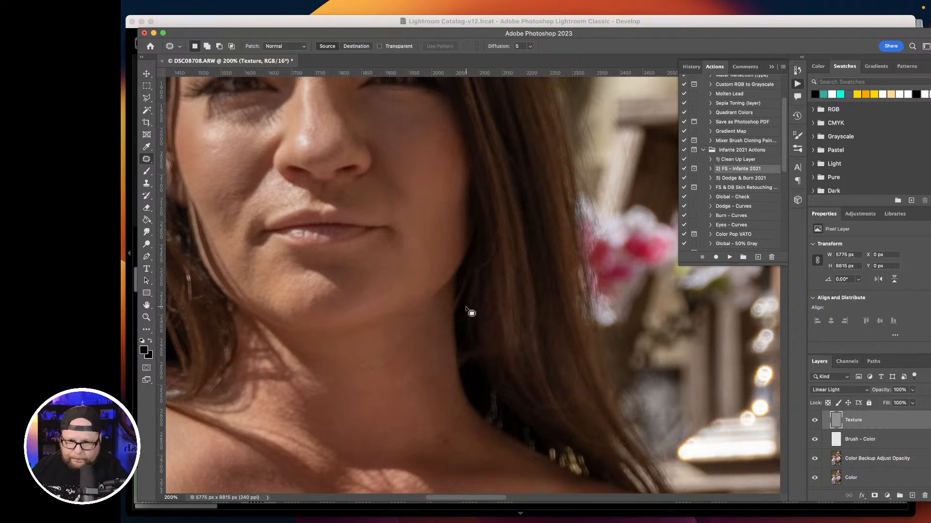
mouse_move(455, 294)
mouse_down()
mouse_move(453, 302)
mouse_move(473, 277)
mouse_move(456, 290)
mouse_move(465, 334)
mouse_up()
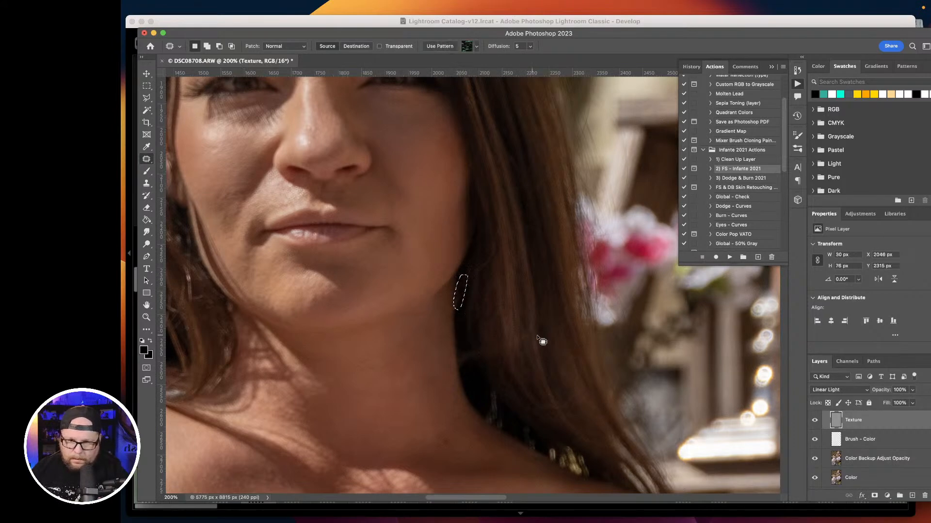
click(864, 457)
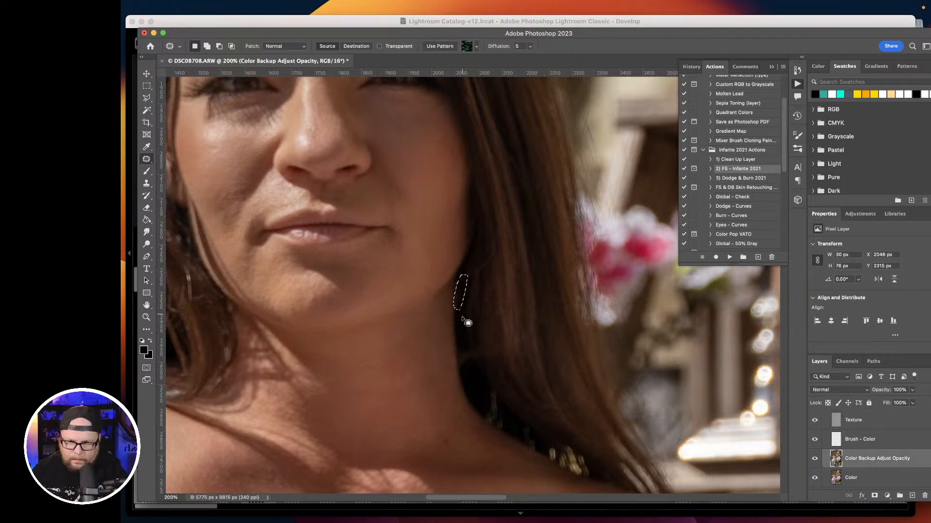
mouse_move(459, 354)
mouse_down()
mouse_move(479, 363)
mouse_move(464, 366)
mouse_move(473, 393)
mouse_up()
mouse_move(503, 357)
mouse_down()
mouse_move(538, 339)
mouse_move(507, 343)
mouse_move(515, 308)
mouse_up()
click(476, 341)
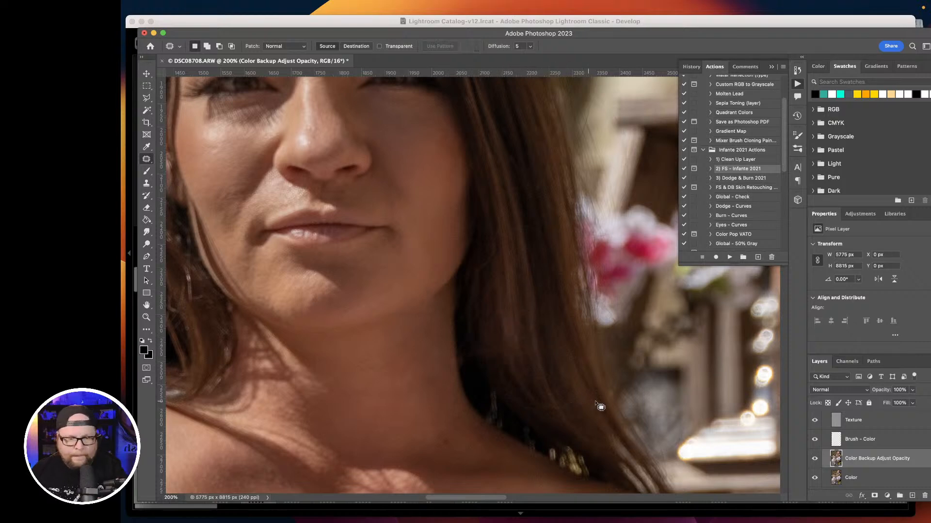
Compare the photo with and without the FS - 2020 group, both close up on the neck and across the wider portrait.
scroll(856, 458, up, 2)
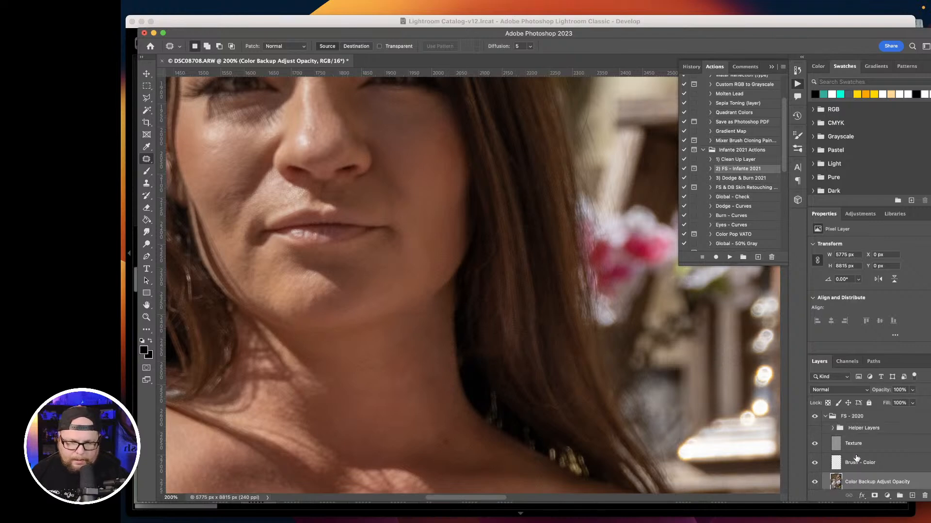
click(815, 418)
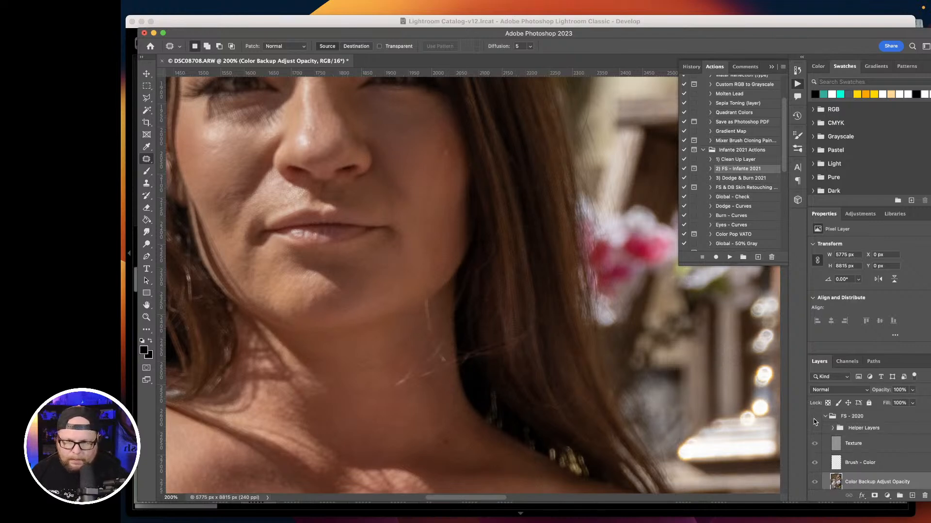
click(814, 419)
click(815, 419)
click(814, 419)
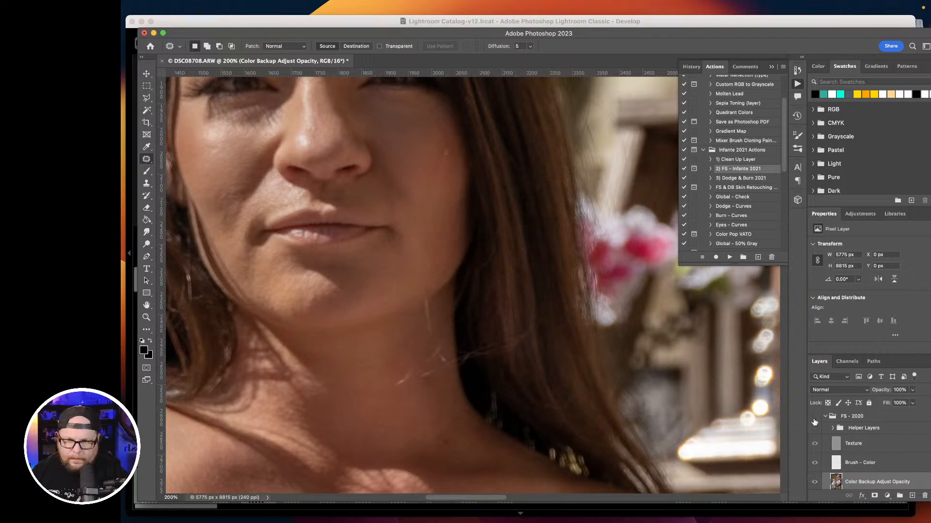
key(super+minus)
key(super+minus)
key(super+minus)
key(super+minus)
key(super+minus)
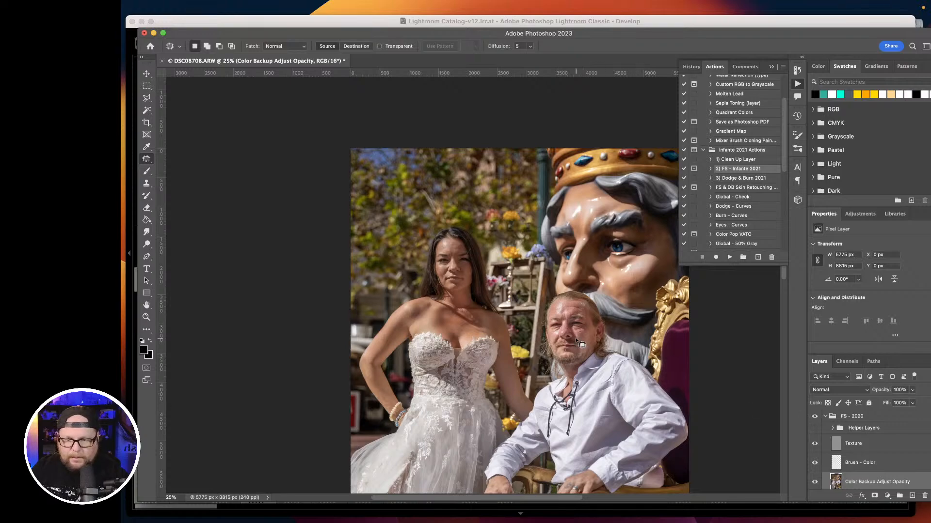
key(super+plus)
key(super+plus)
key(super+plus)
key(super+plus)
key(super+plus)
key(super+plus)
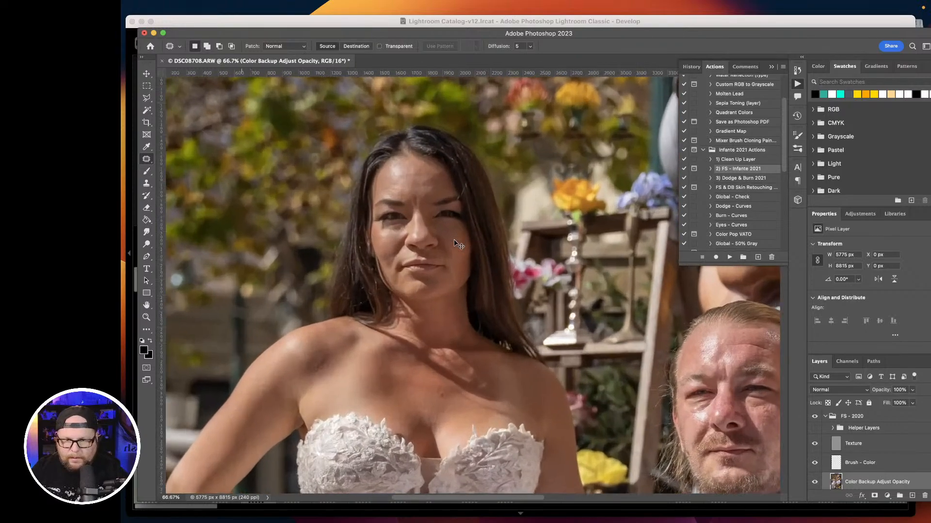
key(super+minus)
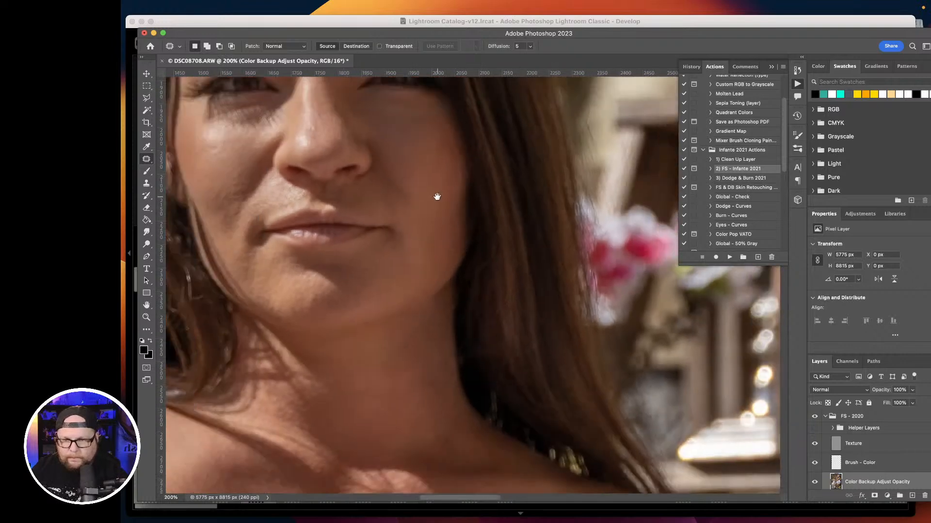
Patch the bright stray hairs between the hairline and the end of the bride's eyebrow on the Texture layer.
drag(436, 195, 441, 434)
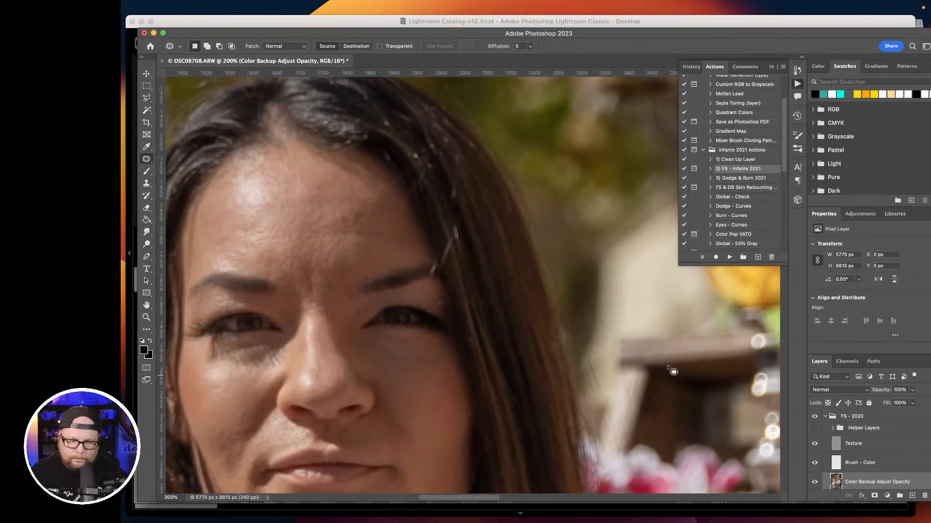
click(881, 447)
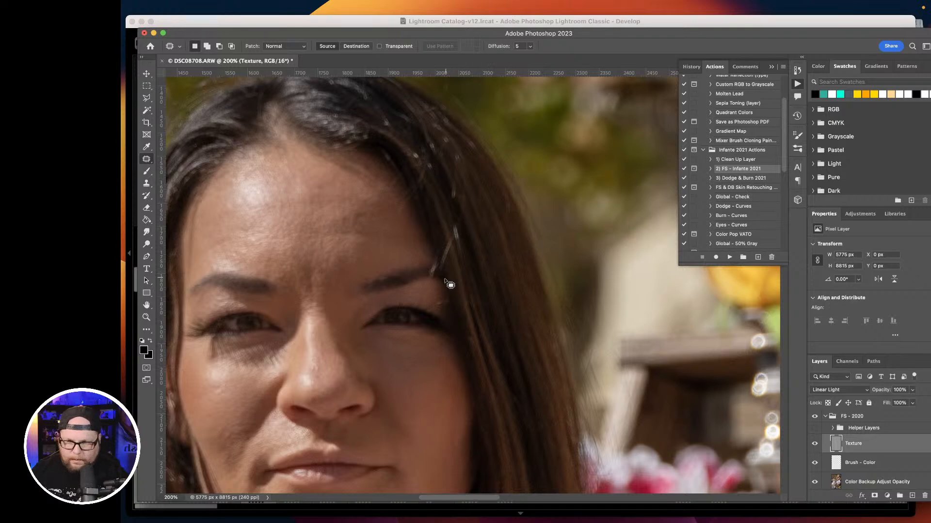
mouse_move(434, 272)
mouse_down()
mouse_move(430, 262)
mouse_move(444, 271)
mouse_move(460, 243)
mouse_move(440, 251)
mouse_move(439, 209)
mouse_up()
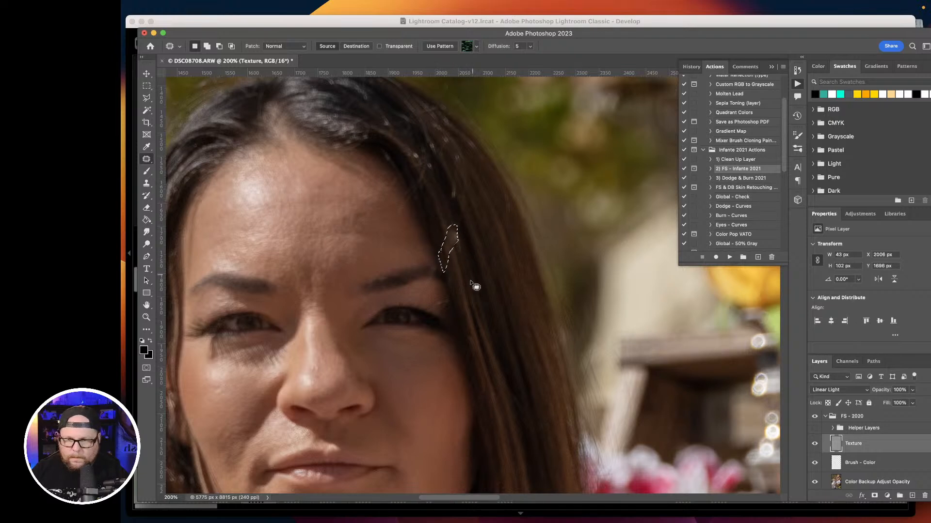
mouse_move(438, 312)
mouse_down()
mouse_move(453, 305)
mouse_move(441, 305)
mouse_move(440, 292)
mouse_move(466, 310)
mouse_move(484, 307)
mouse_move(464, 300)
mouse_up()
mouse_move(451, 249)
mouse_down()
mouse_move(460, 232)
mouse_move(454, 245)
mouse_move(444, 203)
mouse_up()
key(super+d)
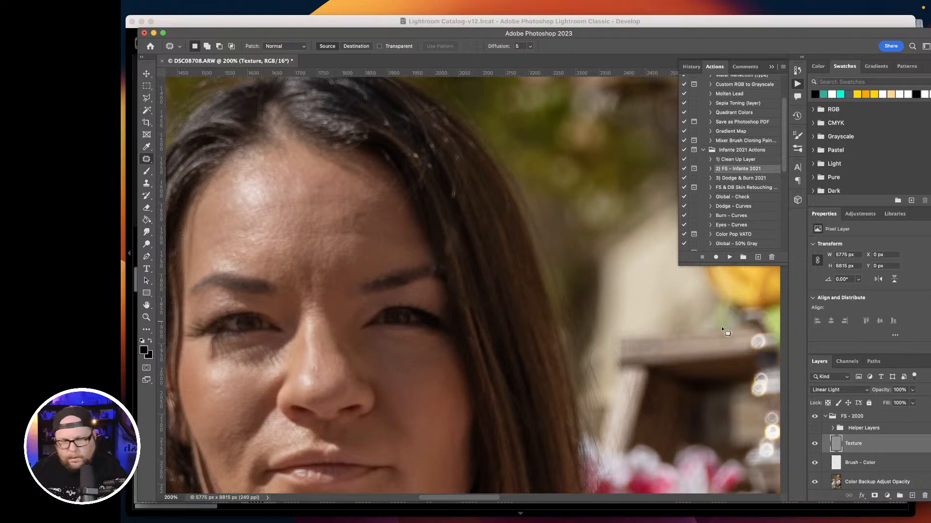
Patch the remaining light tone in the hair beside the bride's temple on the Color Backup Adjust Opacity layer.
click(873, 482)
mouse_move(443, 249)
mouse_down()
mouse_move(459, 241)
mouse_move(447, 220)
mouse_up()
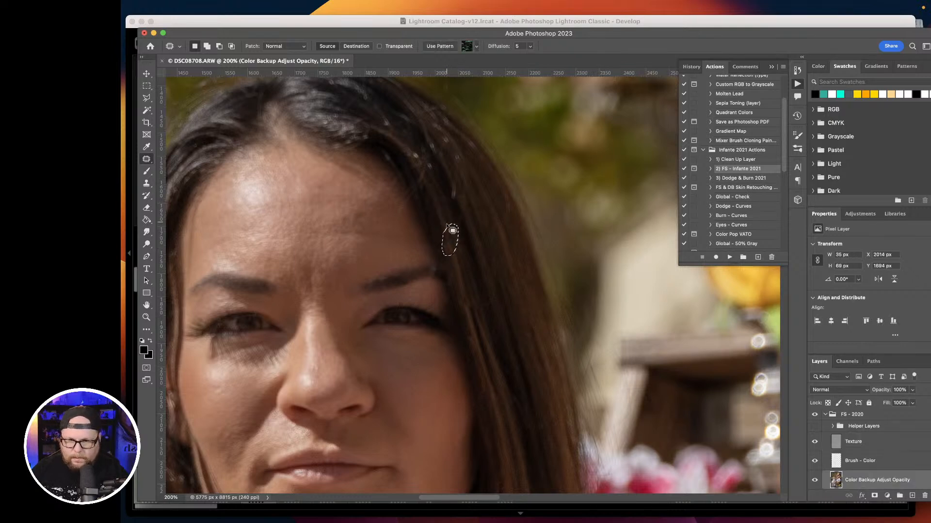
mouse_move(457, 293)
mouse_down()
mouse_move(463, 316)
mouse_move(483, 310)
mouse_move(482, 294)
mouse_move(464, 290)
mouse_move(461, 310)
mouse_up()
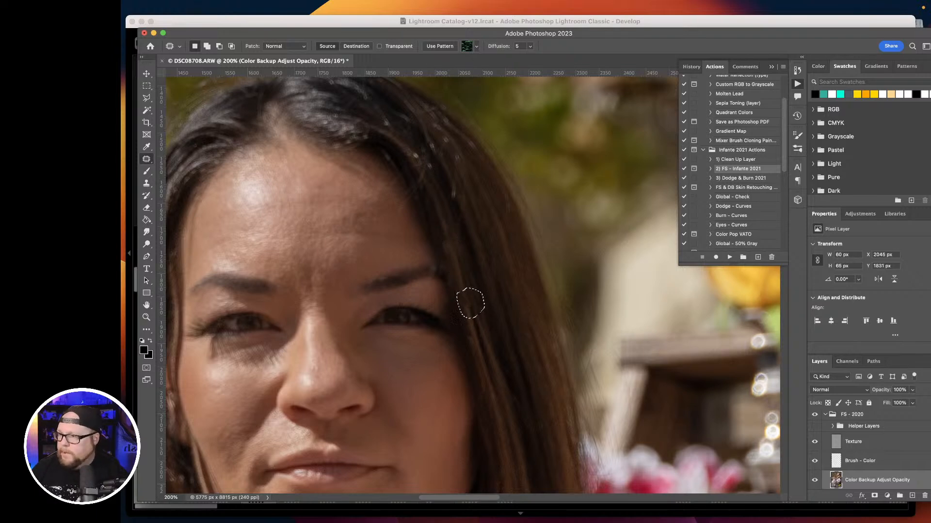
key(super+Tab)
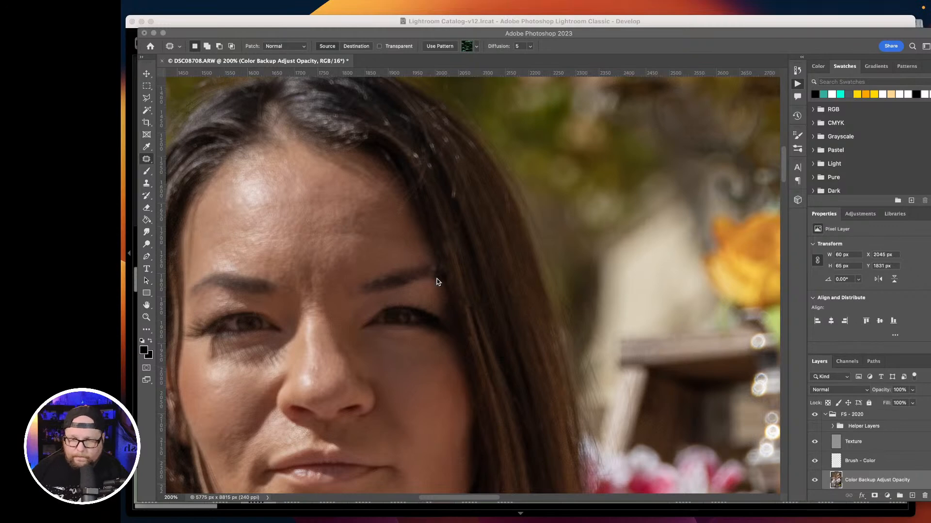
key(super+Tab)
Patch the small discolored spot at the outer end of the bride's eyebrow on the Color Backup Adjust Opacity layer.
mouse_move(427, 275)
mouse_down()
mouse_move(439, 273)
mouse_move(429, 267)
mouse_move(427, 275)
mouse_up()
drag(432, 272, 395, 282)
key(super+d)
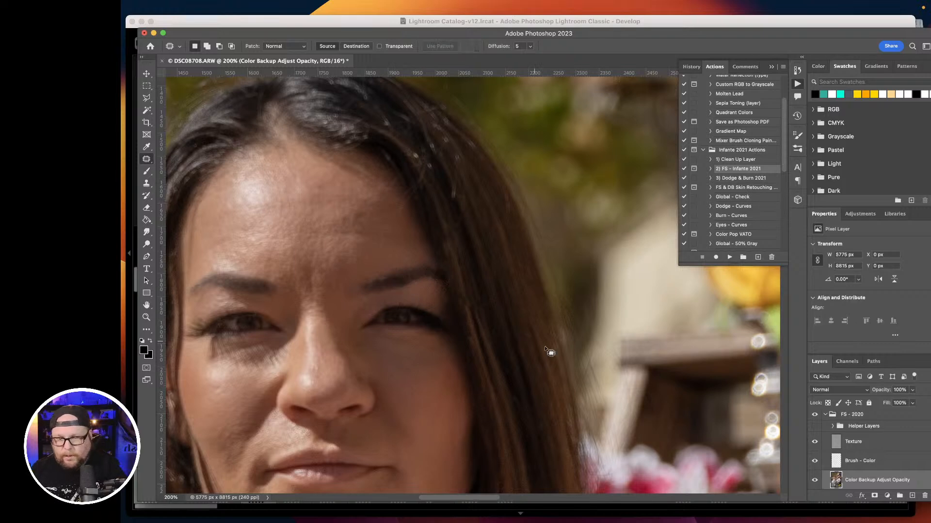
mouse_move(429, 272)
mouse_down()
mouse_move(441, 272)
mouse_move(420, 268)
mouse_up()
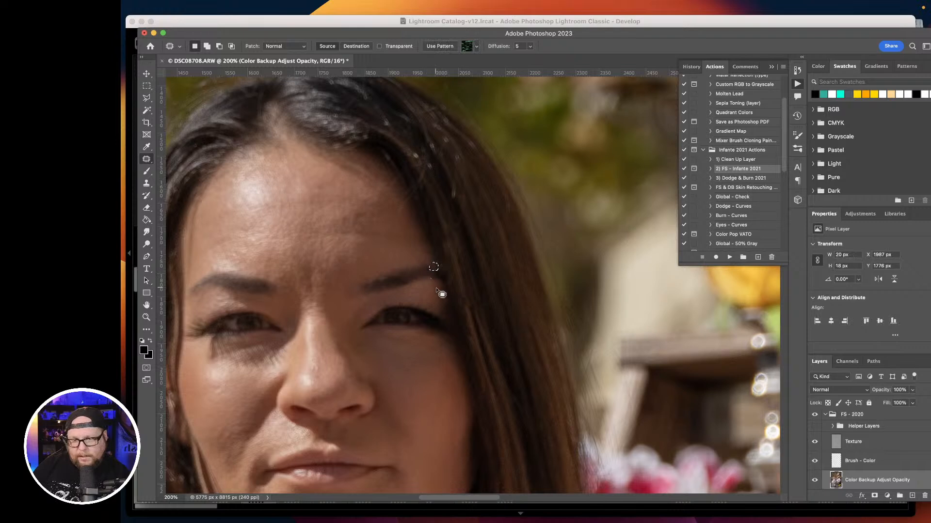
key(super+d)
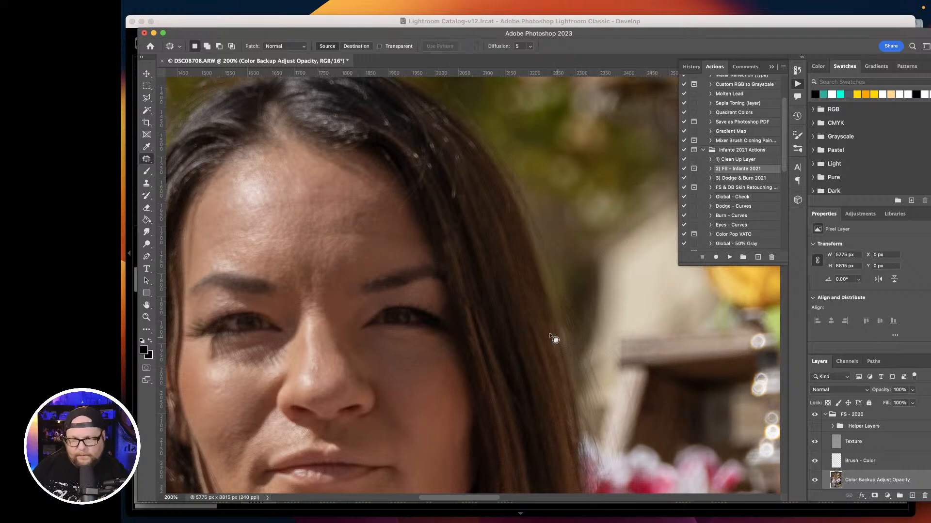
Patch the light hairs along the bride's upper hairline on the Color Backup Adjust Opacity layer and on the Texture layer.
mouse_move(391, 205)
mouse_down()
mouse_move(411, 234)
mouse_move(396, 164)
mouse_up()
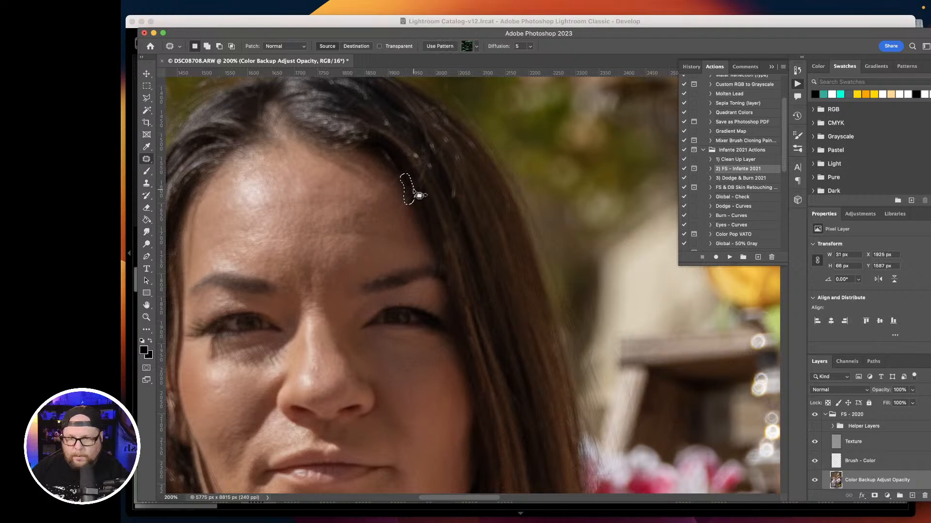
mouse_move(422, 193)
mouse_down()
mouse_move(430, 162)
mouse_move(423, 185)
mouse_up()
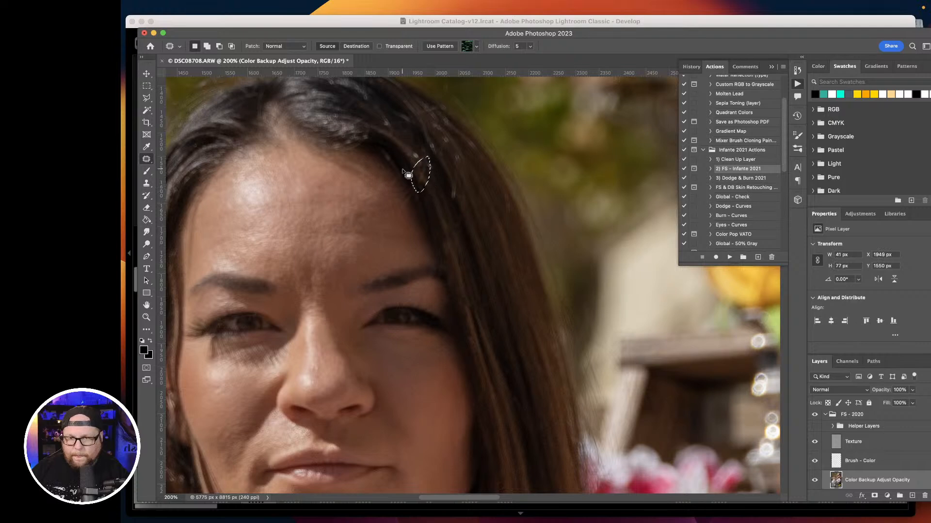
click(853, 442)
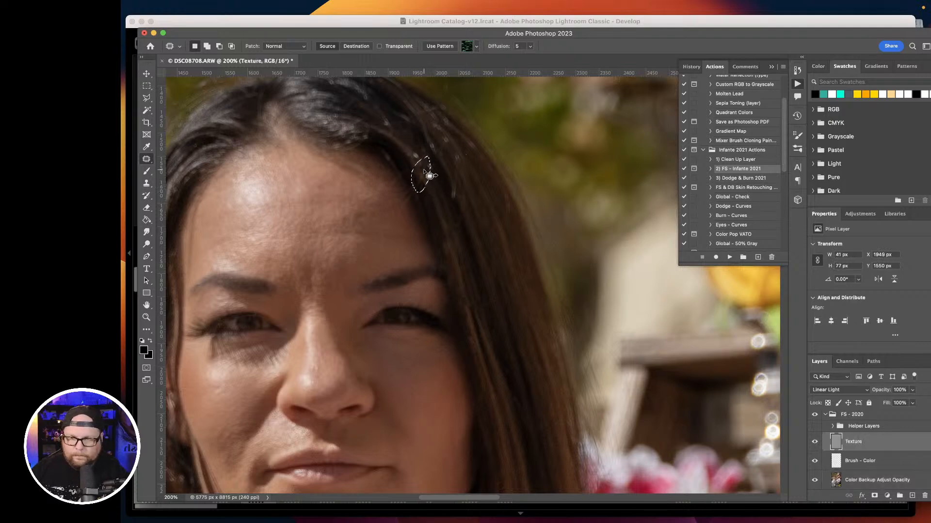
drag(417, 183, 430, 213)
key(super+d)
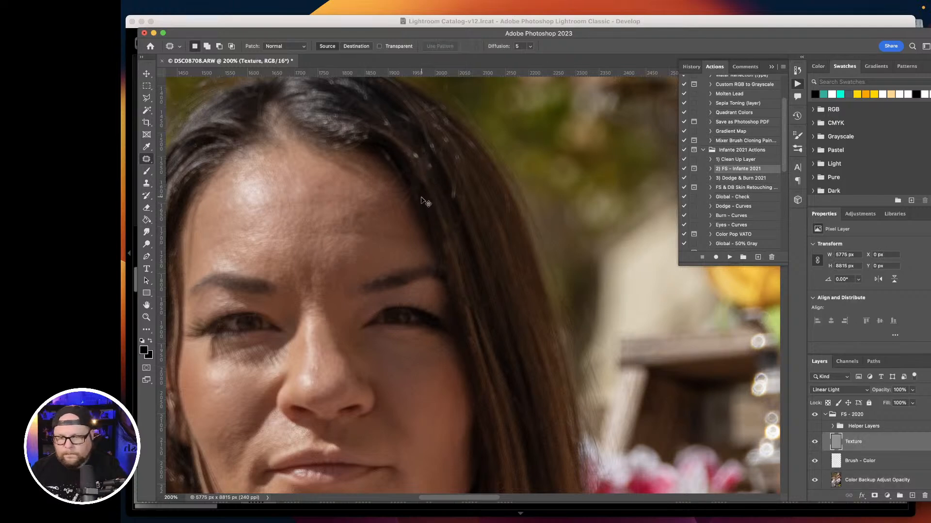
Collapse the FS - 2020 group and stamp all visible layers into a new layer at the top of the stack.
key(super+minus)
key(super+minus)
key(super+minus)
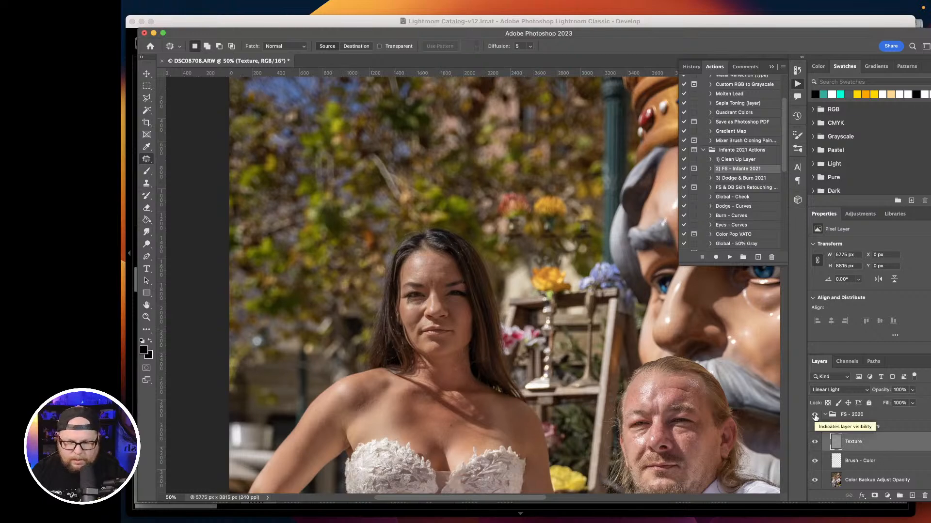
key(super+minus)
drag(626, 410, 626, 223)
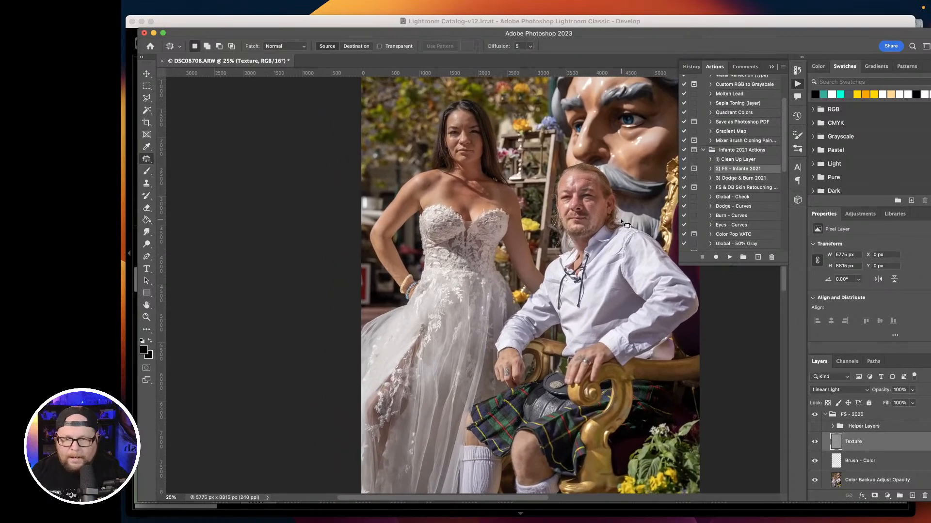
click(825, 418)
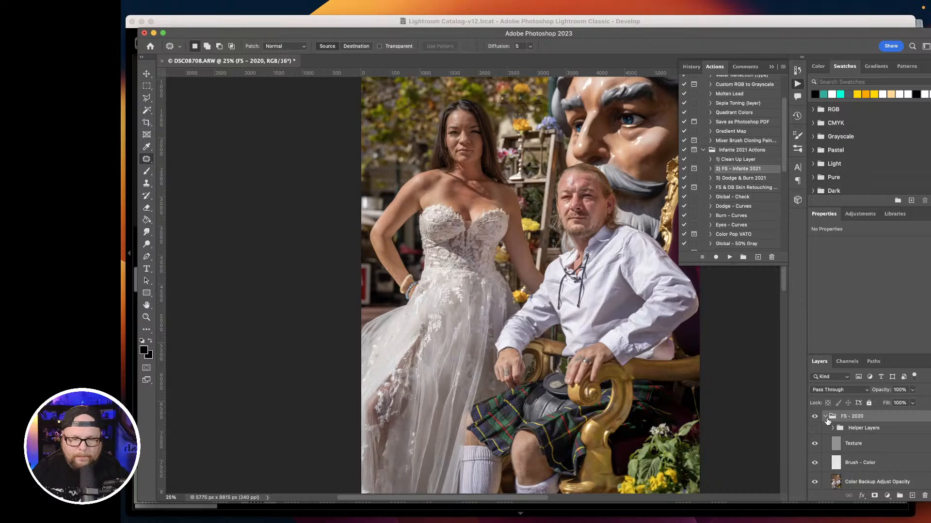
click(825, 416)
click(846, 438)
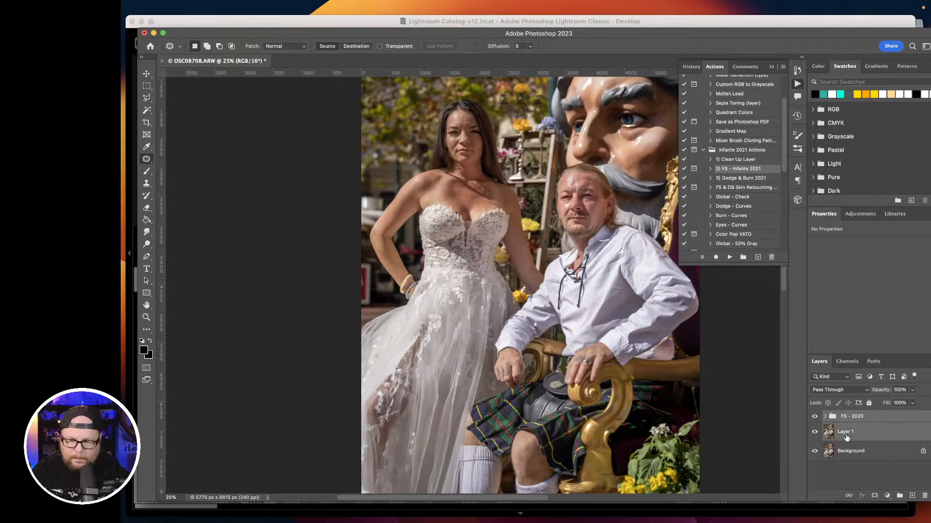
key(alt+shift+super+e)
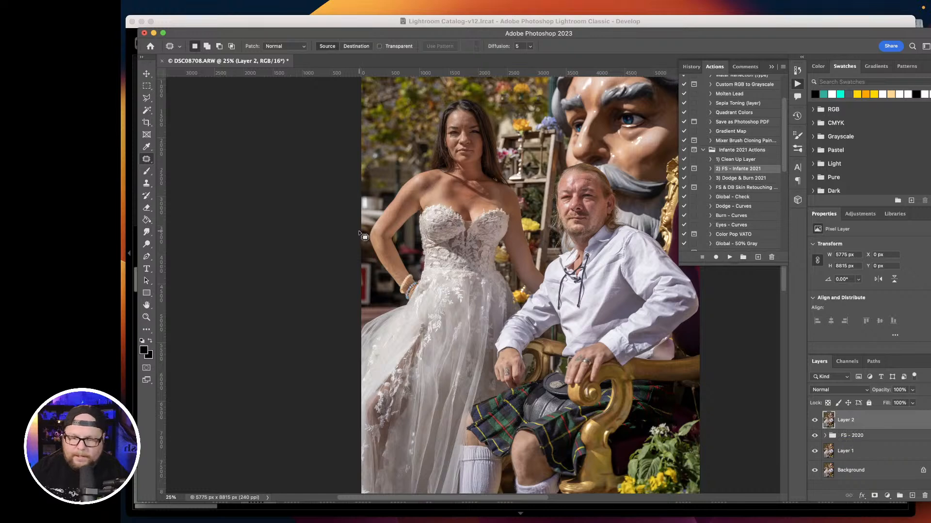
Outline the red and white sign at the photo's edge beside the bride's bent arm with the Polygonal Lasso.
key(super+equal)
key(super+equal)
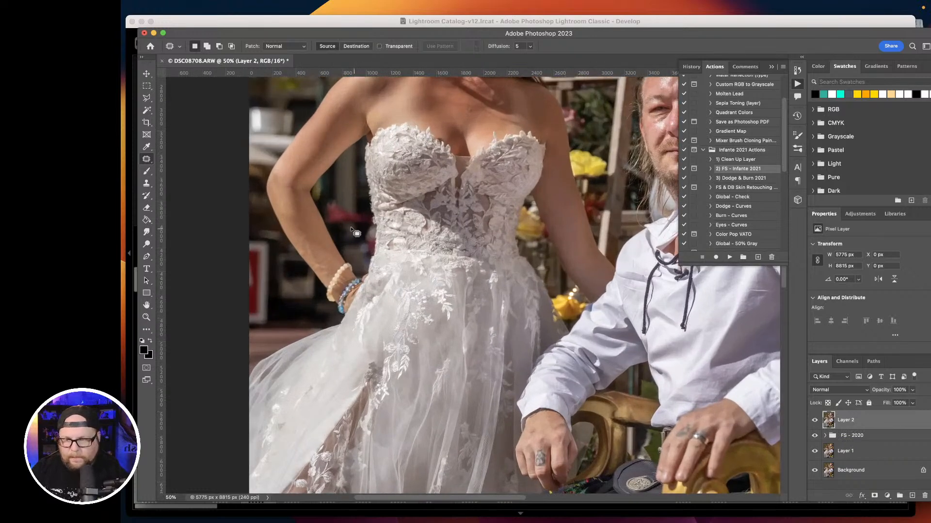
scroll(422, 270, left, 5)
scroll(422, 270, up, 3)
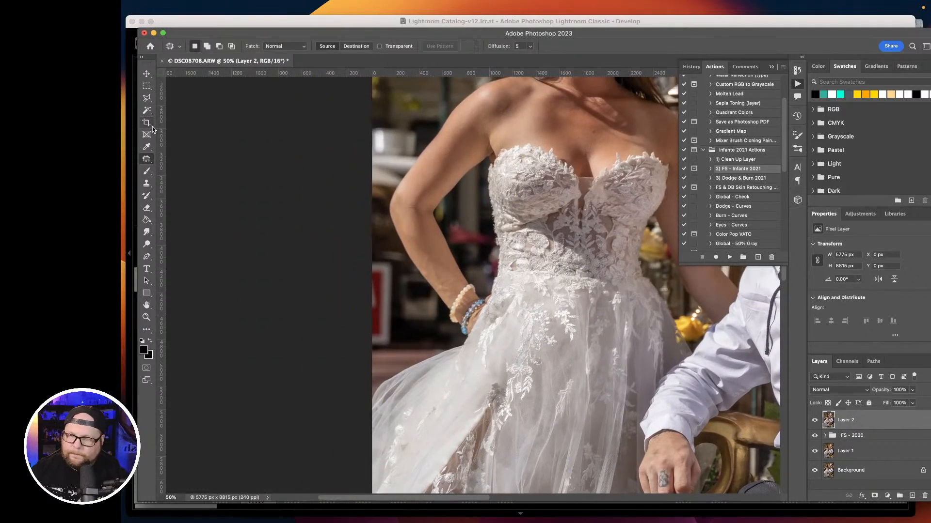
click(147, 98)
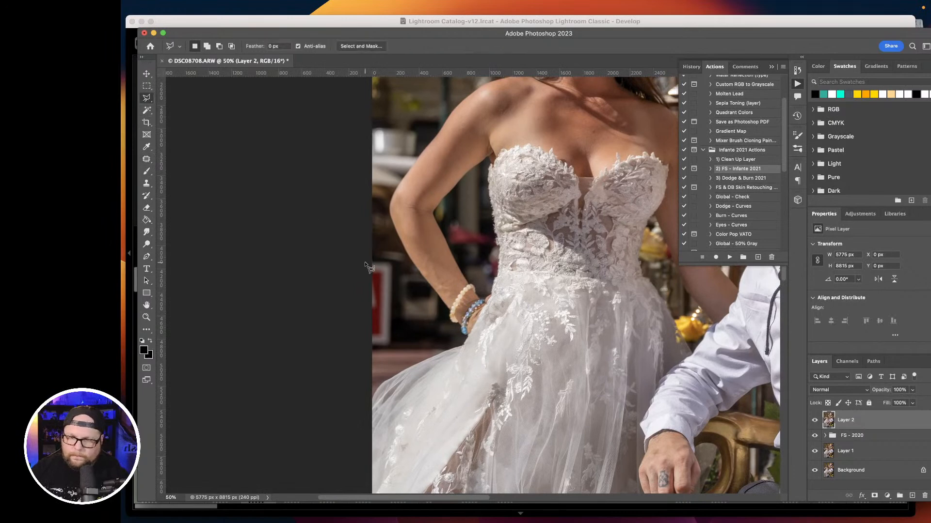
mouse_move(391, 261)
mouse_down()
mouse_move(404, 317)
mouse_move(388, 349)
mouse_move(364, 347)
mouse_up()
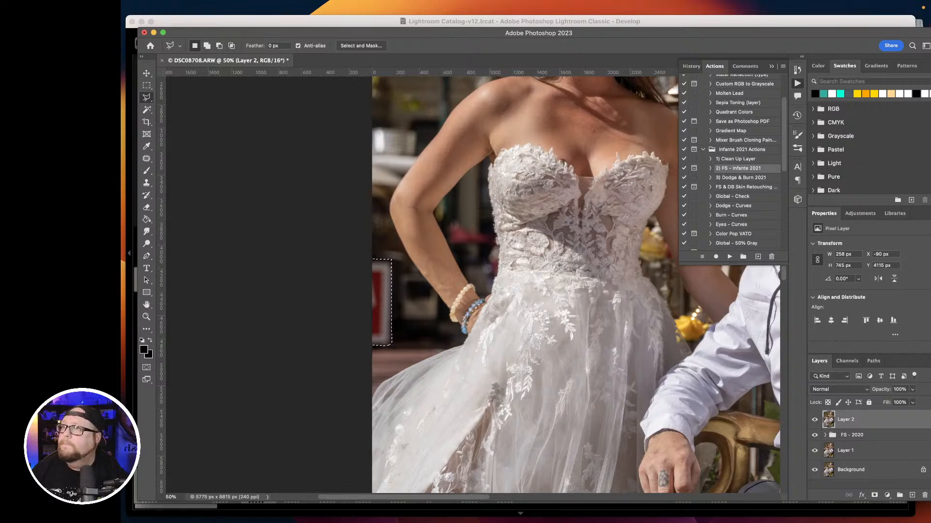
click(338, 274)
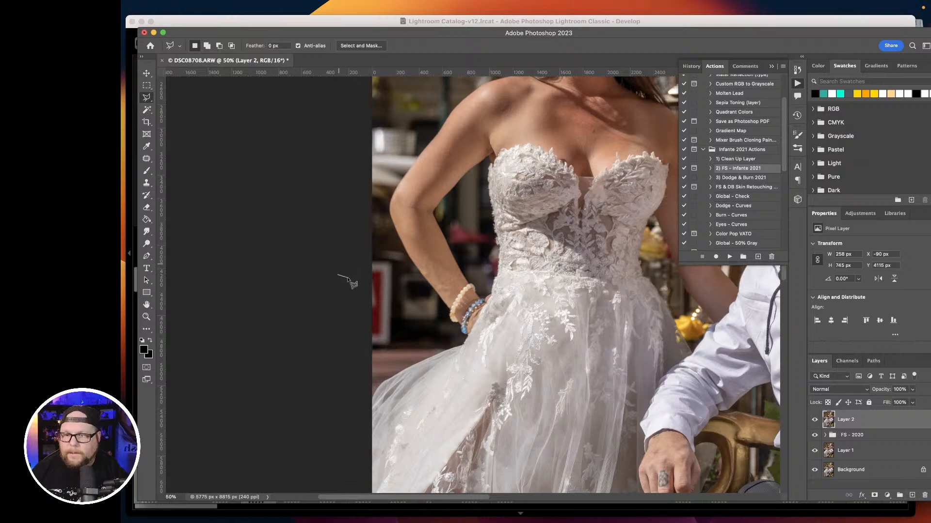
click(372, 258)
click(396, 262)
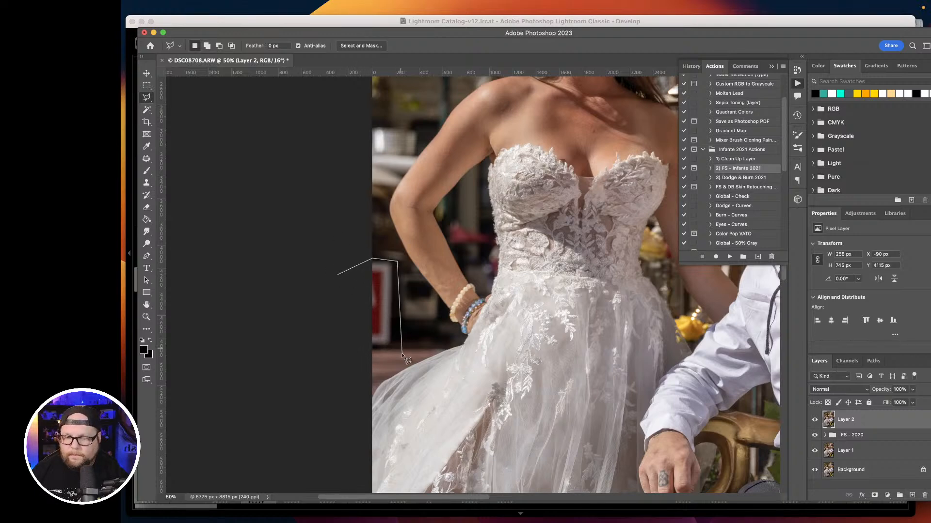
click(396, 347)
double_click(363, 357)
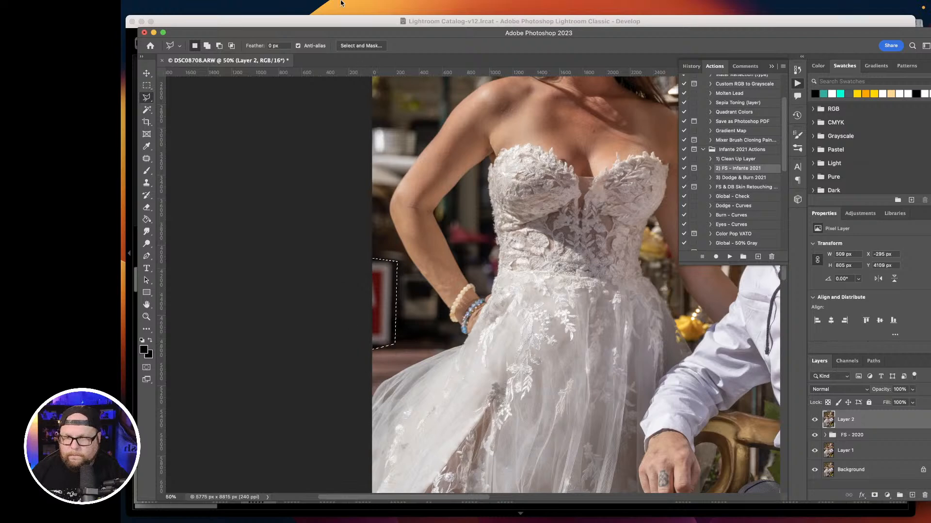
Remove the outlined sign with Content-Aware Fill output to a new layer, and clear the selection.
mouse_move(338, 34)
mouse_down()
mouse_move(321, 88)
mouse_move(336, 39)
mouse_up()
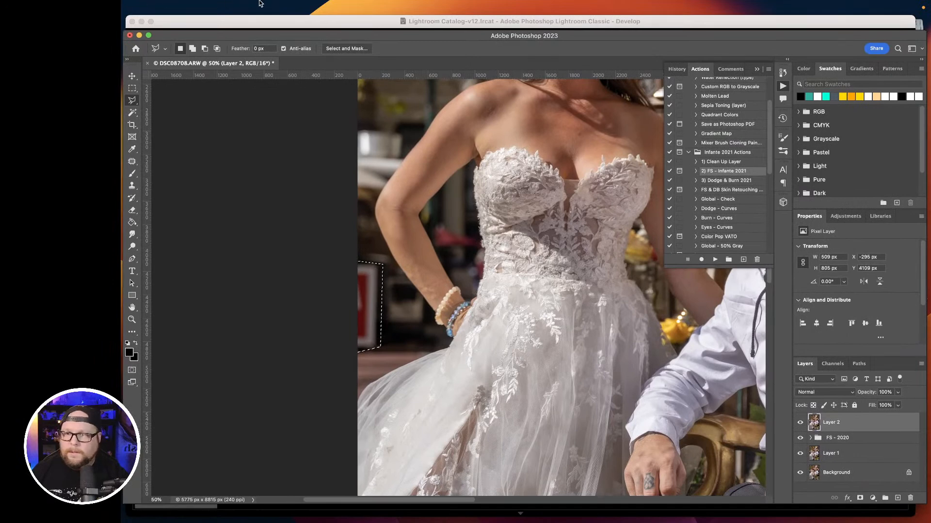
click(274, 4)
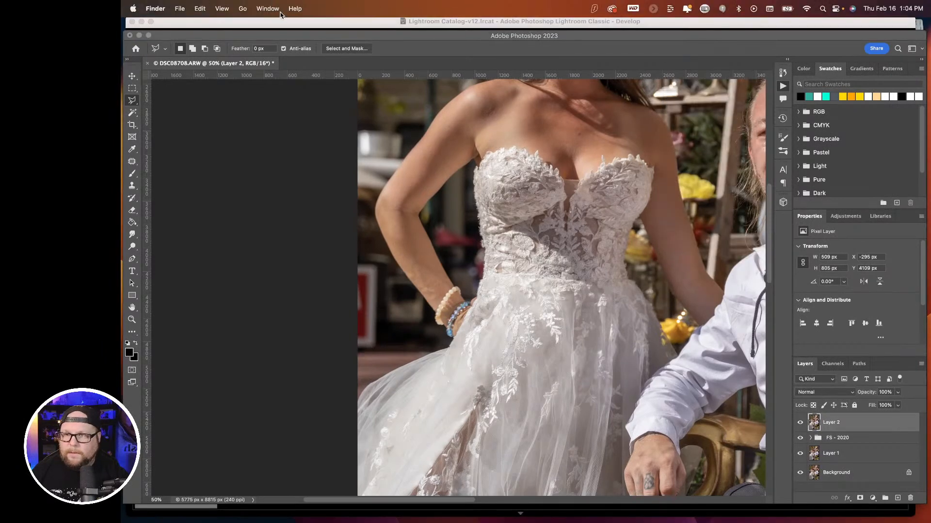
click(233, 43)
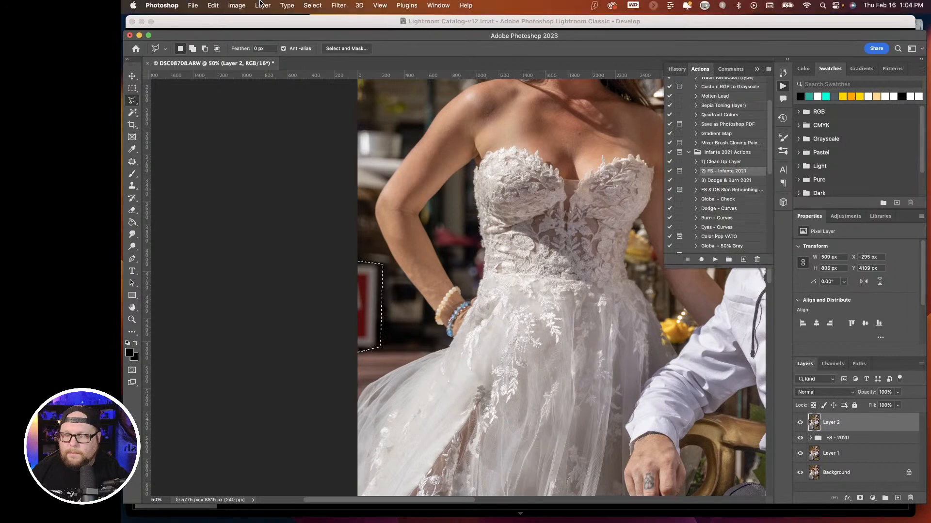
click(211, 9)
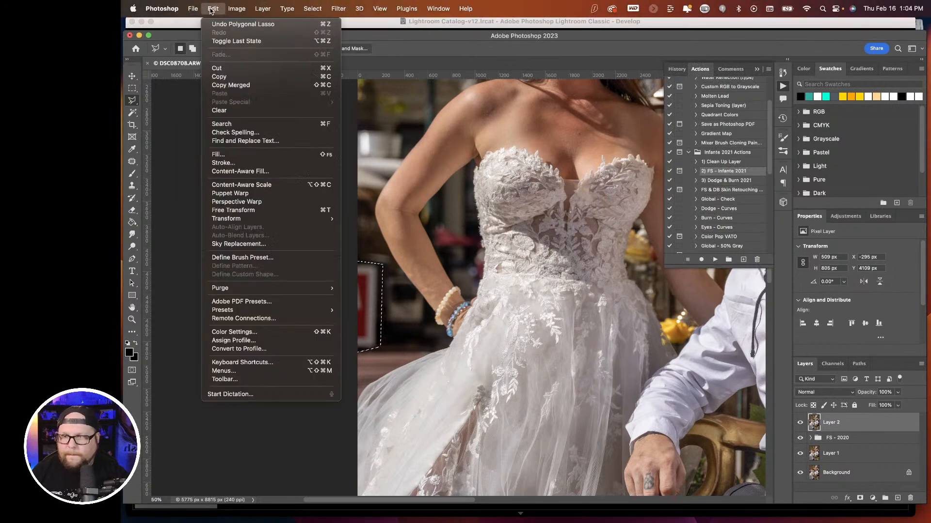
click(223, 172)
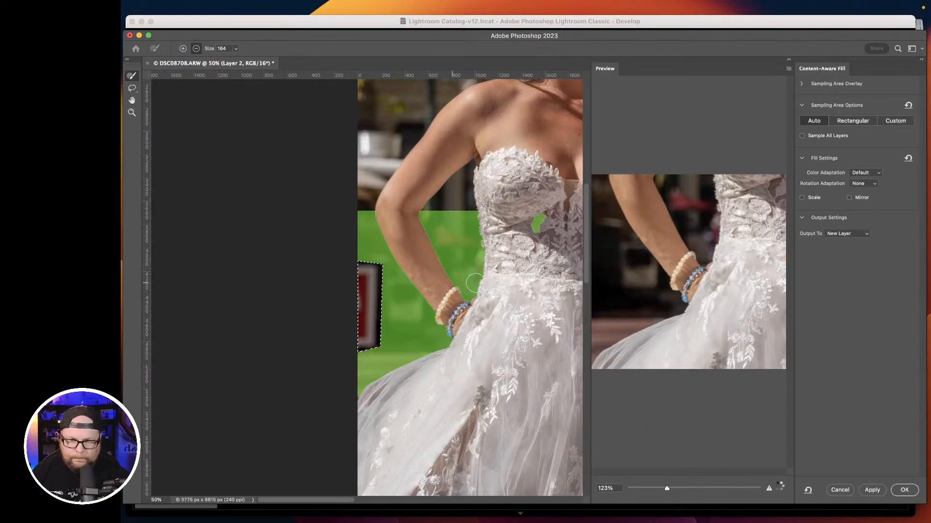
click(903, 490)
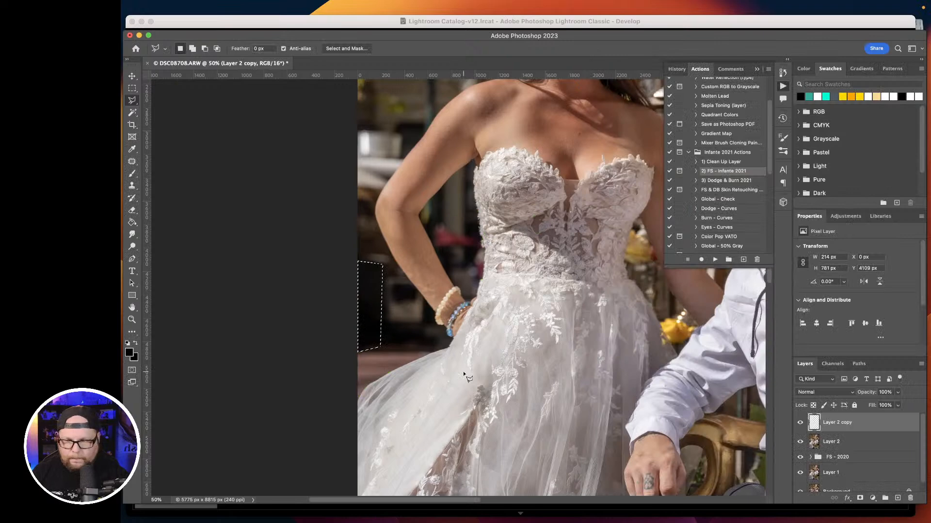
key(super+d)
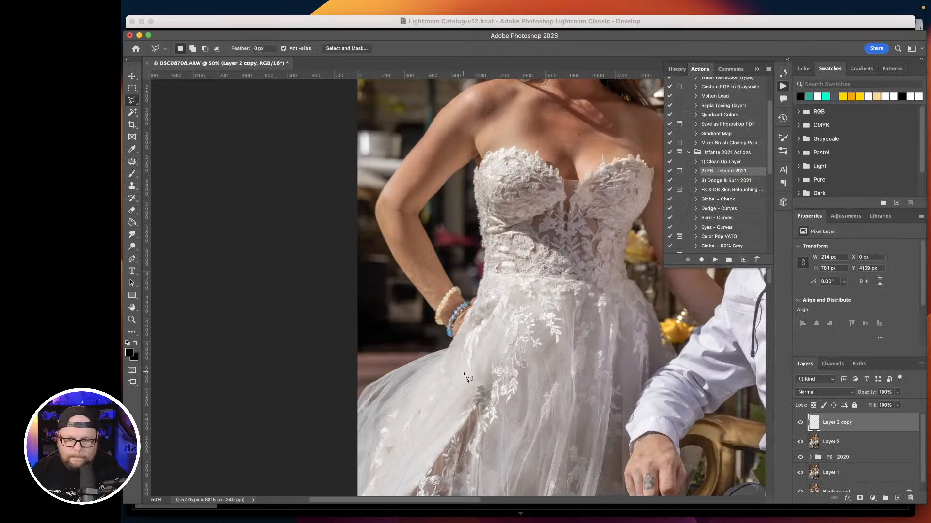
Compare the whole photo with and without the Content-Aware Fill layer that covers the sign.
key(super+minus)
key(super+minus)
key(super+minus)
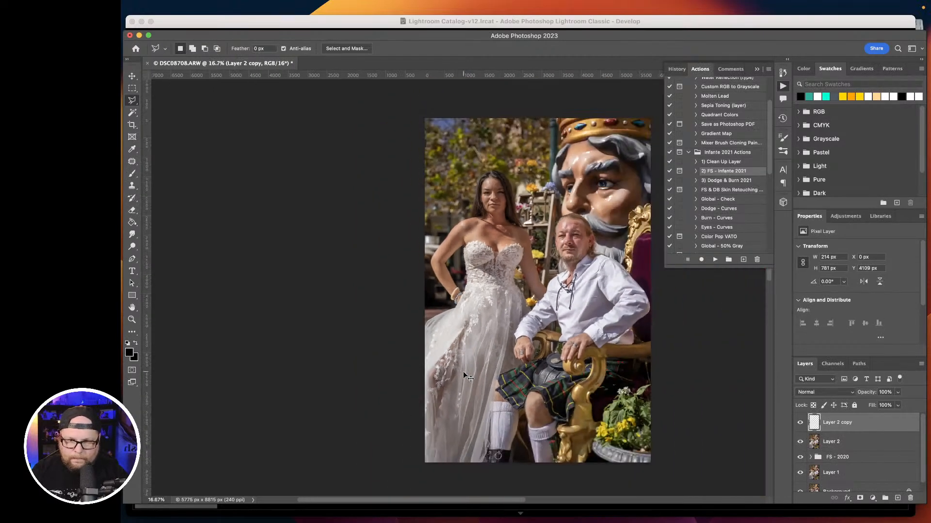
click(802, 422)
click(802, 422)
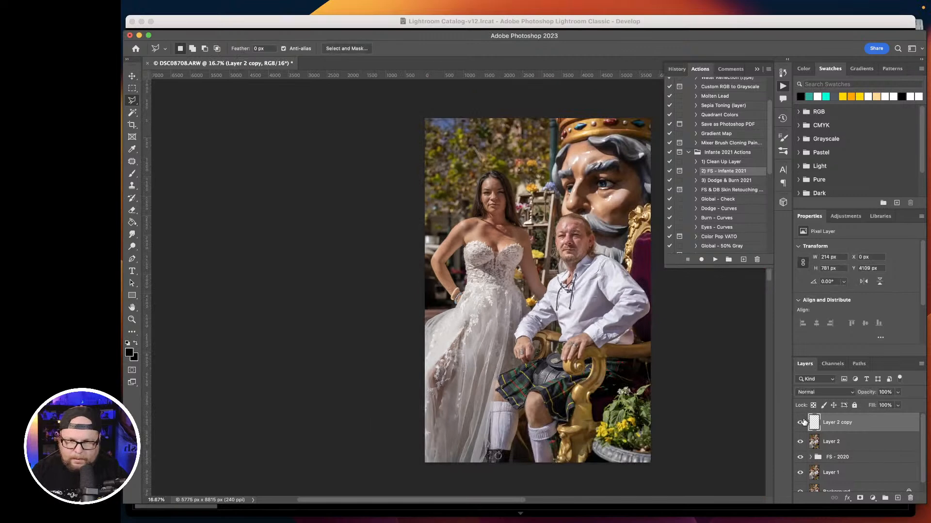
click(803, 422)
click(803, 422)
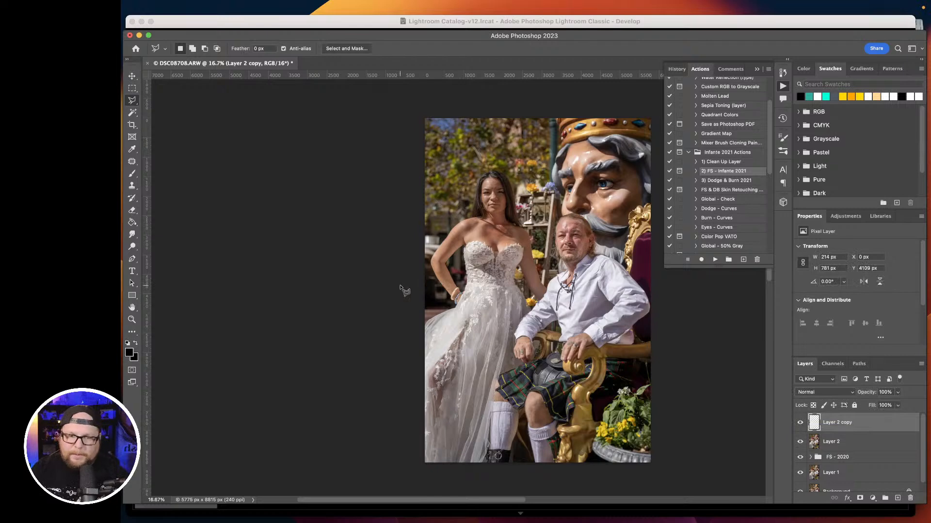
Save the retouched portrait and switch to Lightroom Classic.
drag(555, 289, 458, 282)
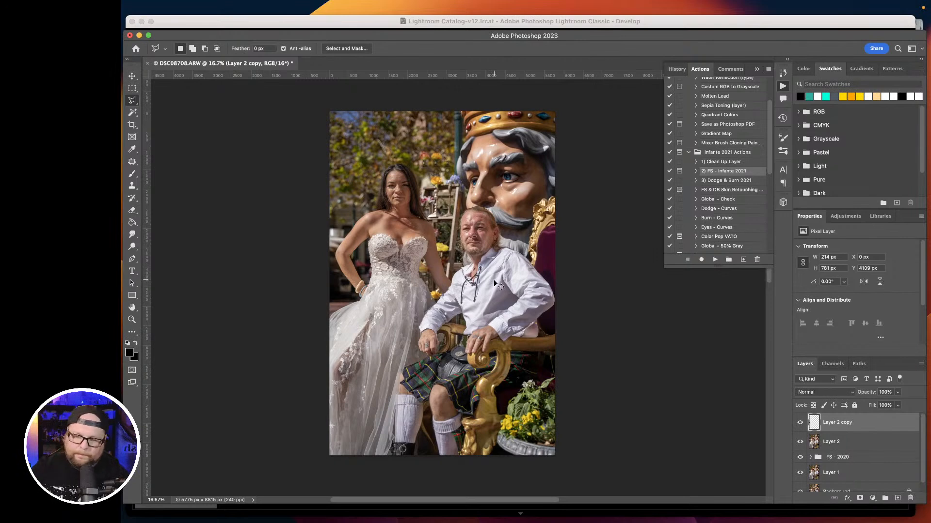
key(super+s)
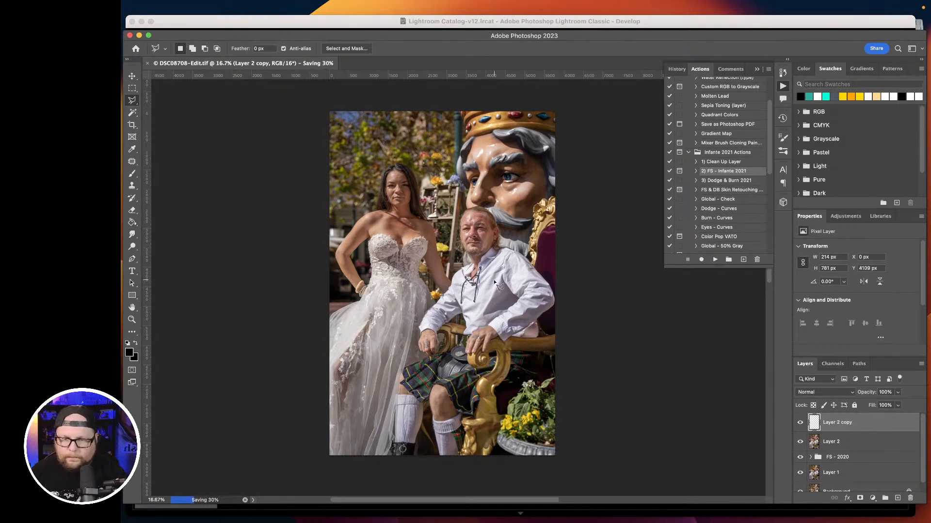
mouse_move(447, 522)
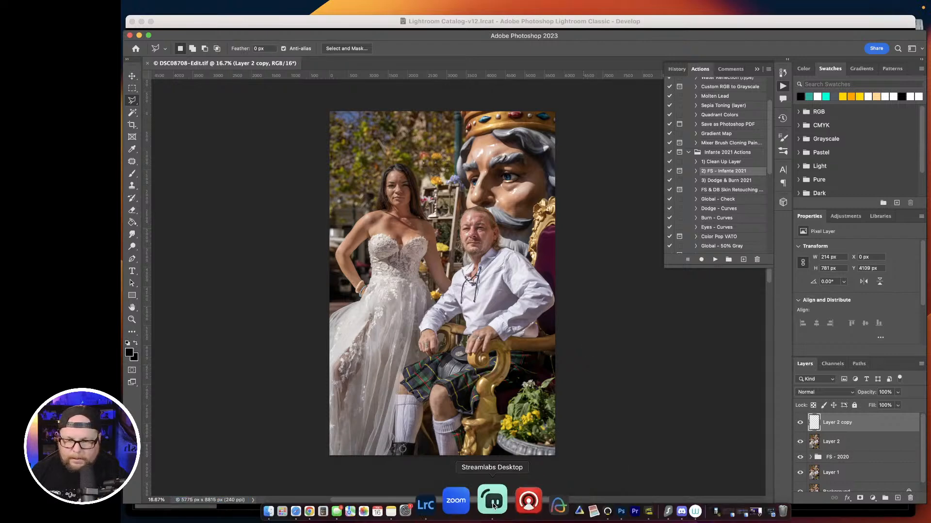
click(466, 499)
click(467, 270)
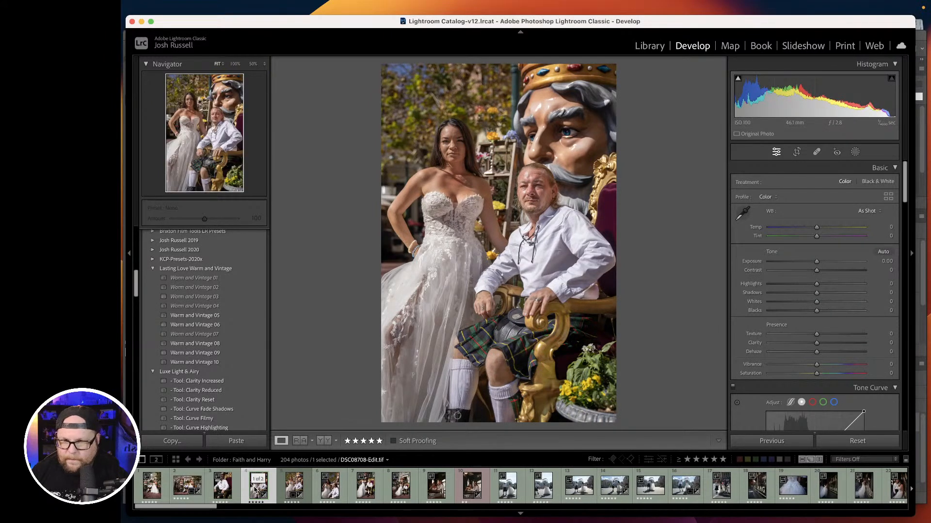
Apply the CLEAN PORTRAIT GREEN DESAT user preset to the first photo, DSC08701.ARW.
click(147, 494)
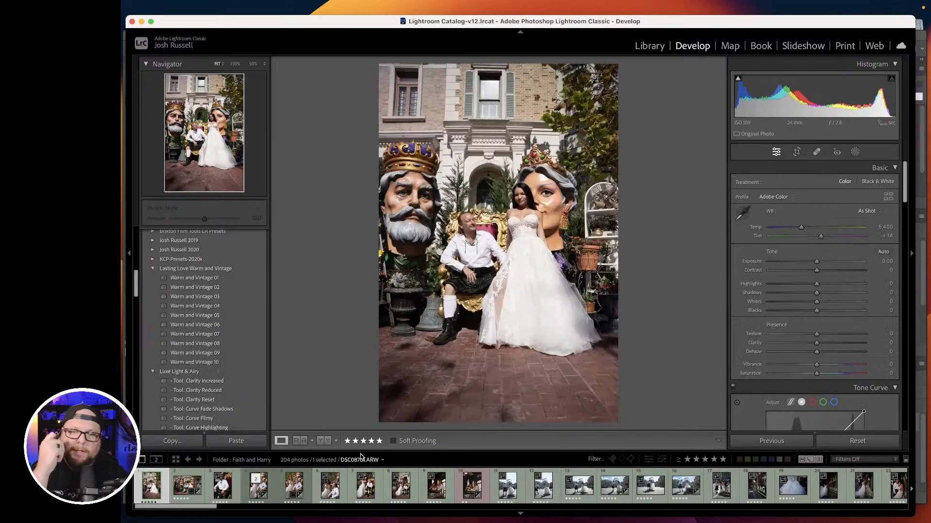
click(202, 306)
scroll(202, 306, up, 10)
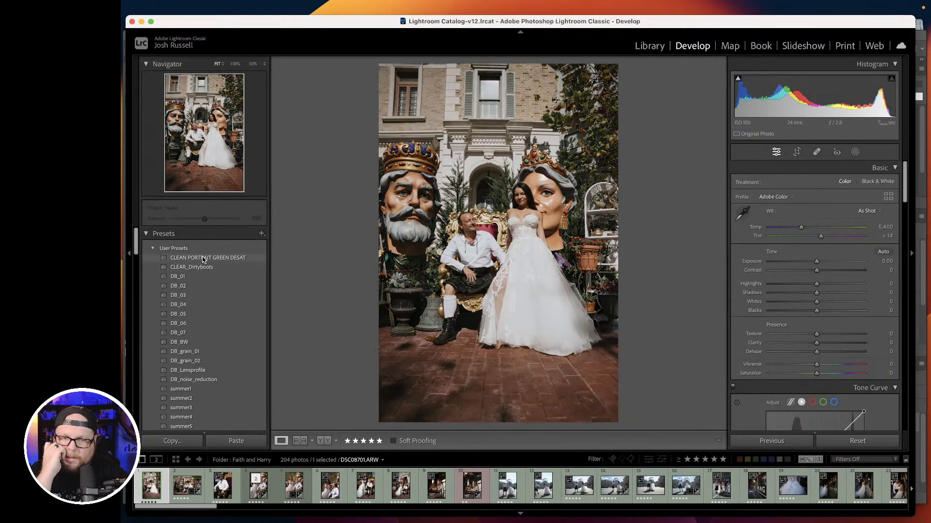
click(203, 259)
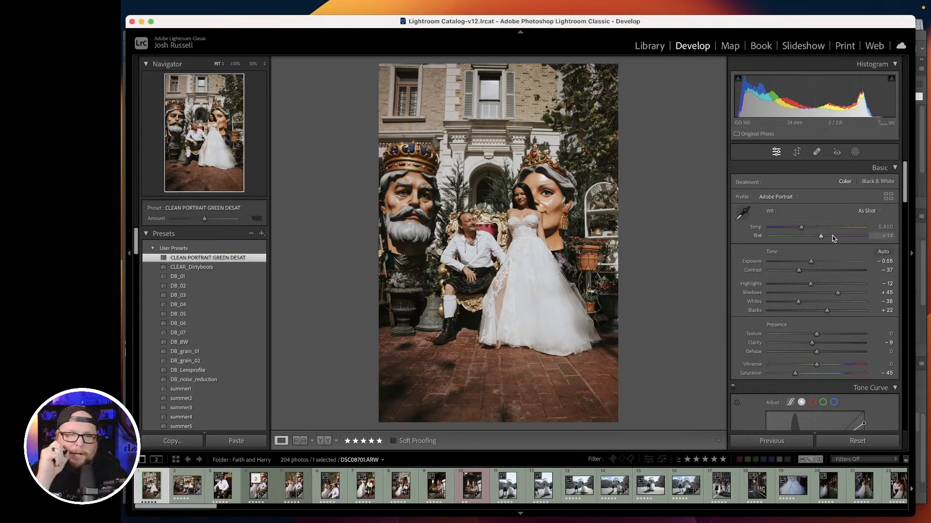
Create a people mask that covers the entire bride, Person 2.
click(855, 152)
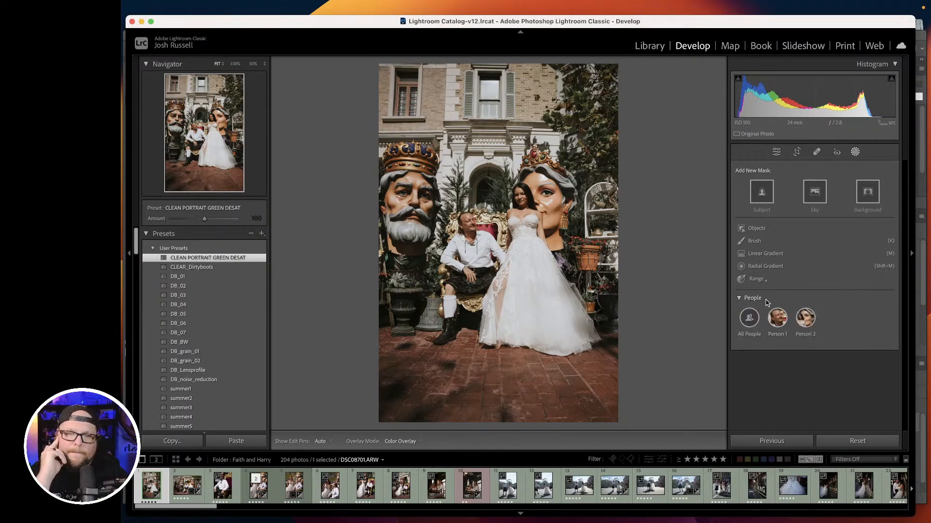
click(777, 316)
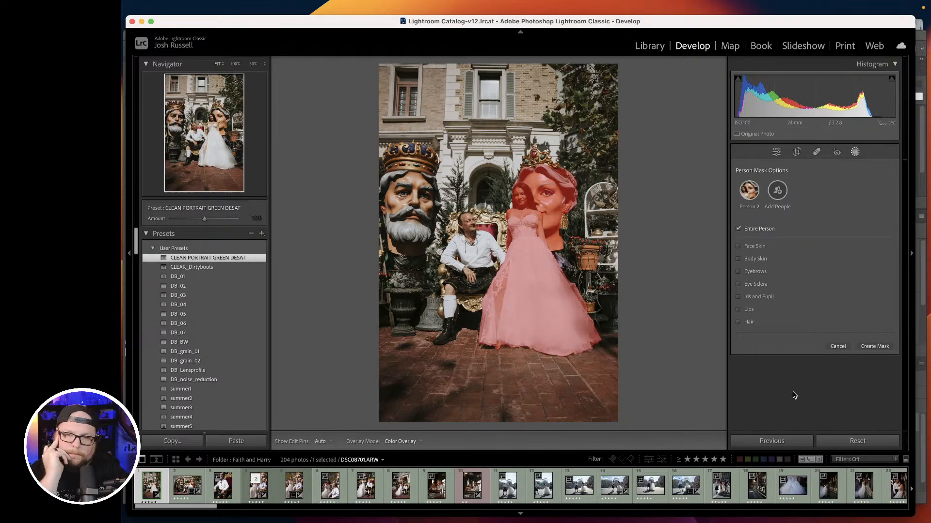
click(872, 346)
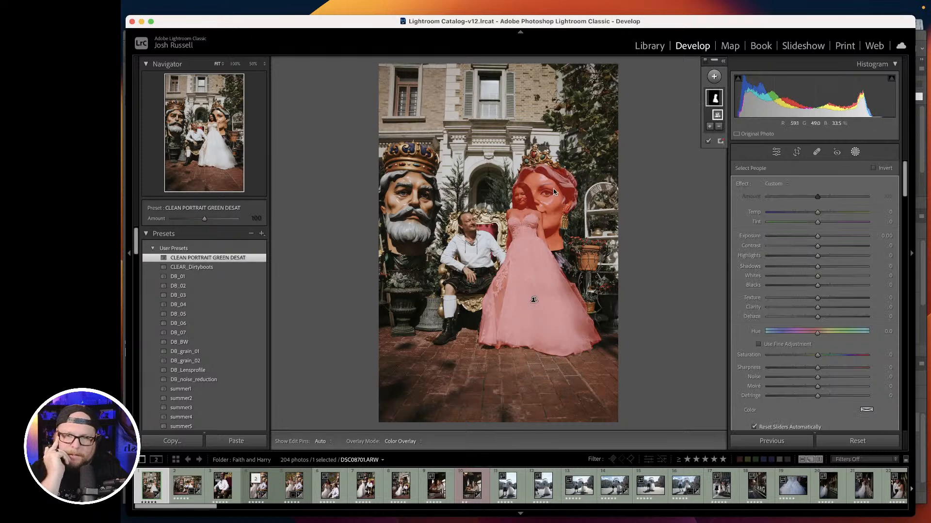
Subtract the statue head behind the bride from her mask using object selection.
click(718, 126)
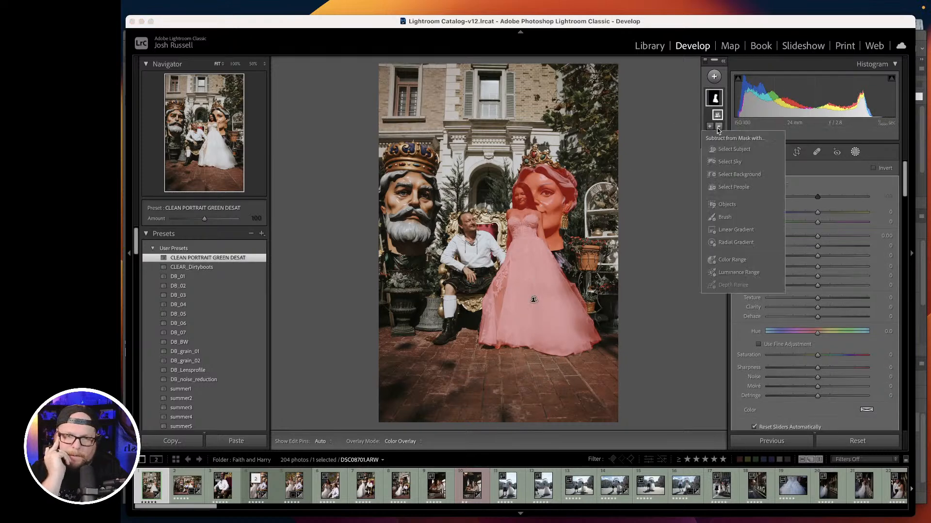
click(726, 206)
scroll(490, 184, down, 3)
scroll(535, 175, down, 5)
scroll(525, 174, down, 4)
mouse_move(518, 174)
mouse_down()
mouse_move(537, 186)
mouse_move(542, 210)
mouse_up()
mouse_move(547, 222)
mouse_down()
mouse_move(556, 249)
mouse_move(557, 221)
mouse_move(535, 170)
mouse_move(569, 183)
mouse_move(559, 212)
mouse_move(557, 183)
mouse_move(530, 171)
mouse_move(558, 206)
mouse_up()
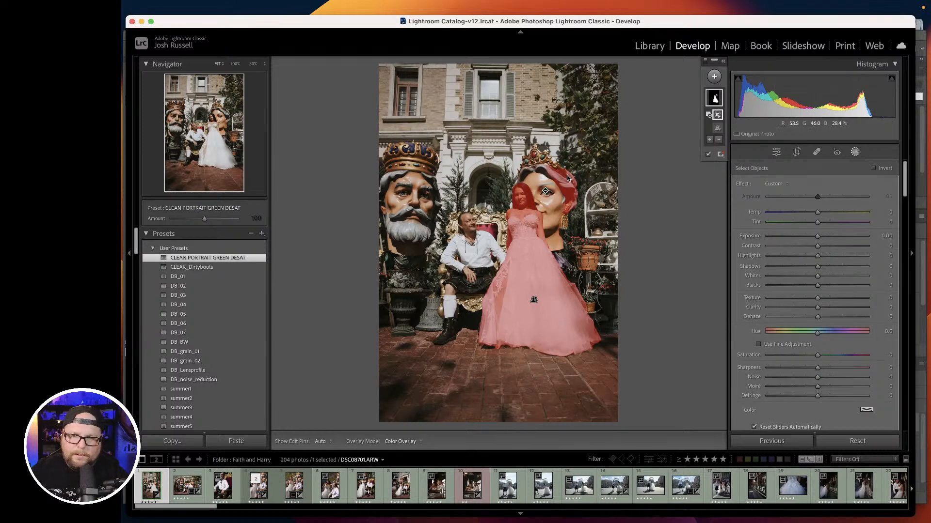
Subtract the leftover statue hair and the bride's face and hair from the mask with a brush, reducing the brush size to 5.
click(720, 144)
click(718, 230)
drag(546, 171, 571, 212)
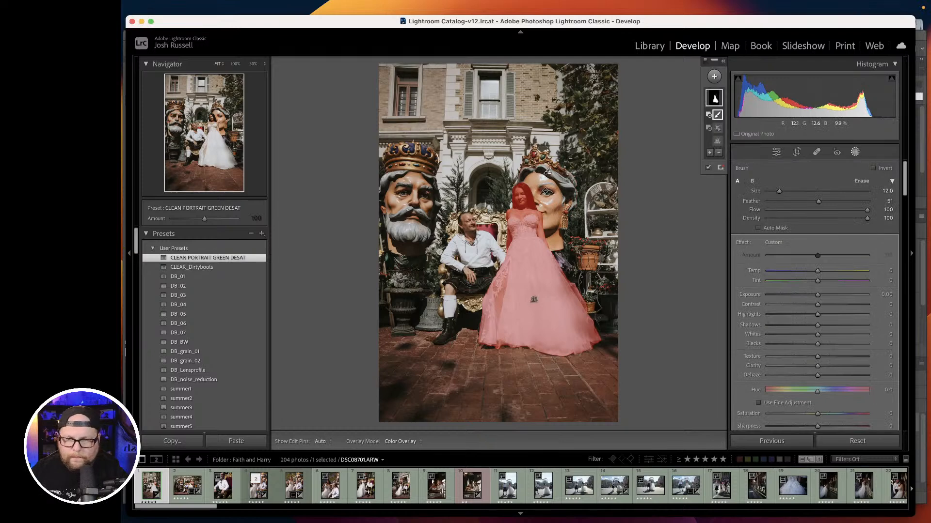
key(bracketleft)
key(bracketleft)
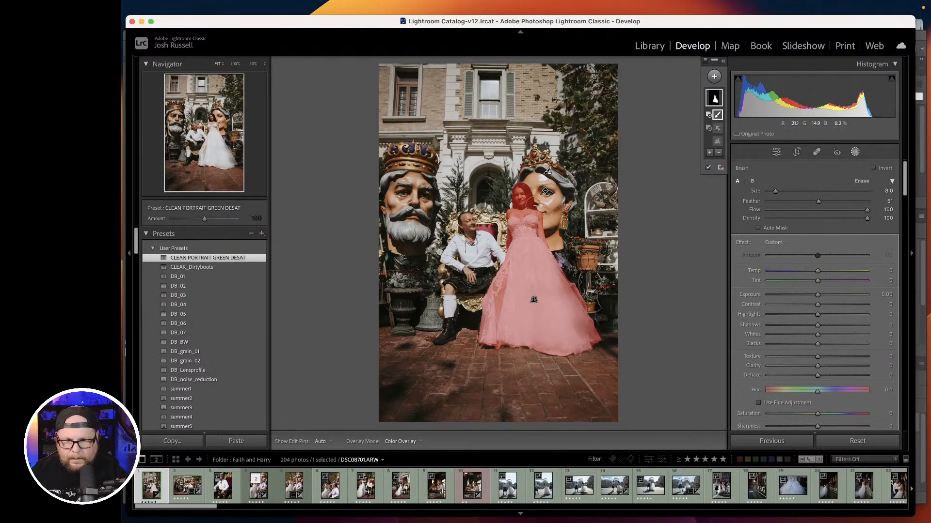
key(h)
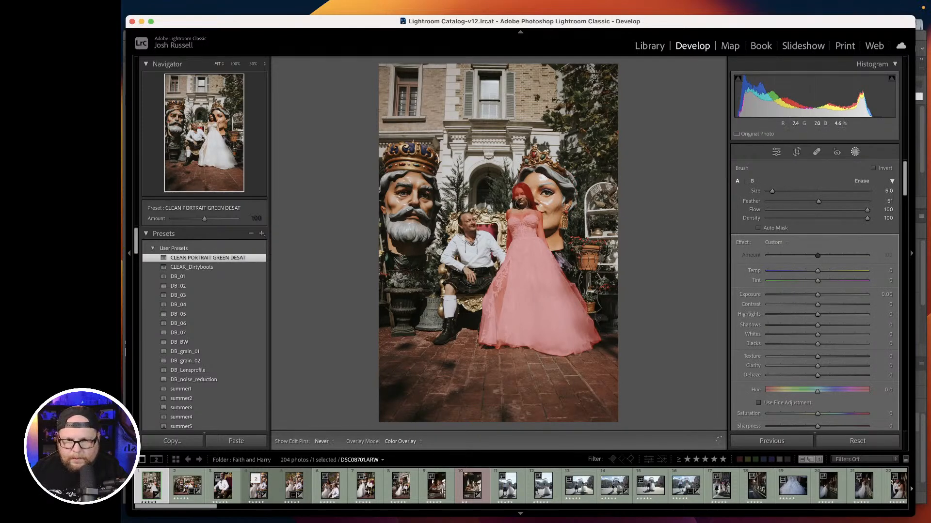
key(bracketleft)
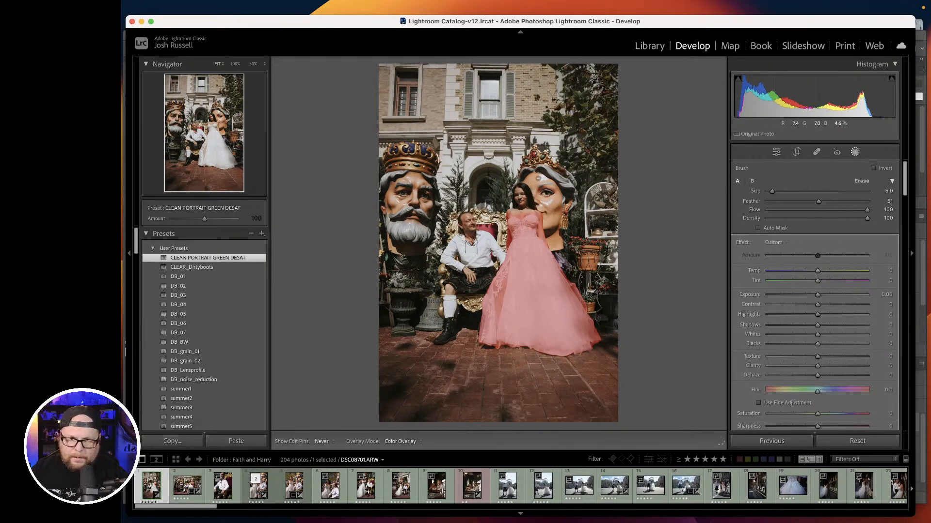
key(h)
Set the bride mask's contrast to 21, highlights to -15 and whites to -52, and the whole photo's shadows to +81 and saturation to -39.
drag(817, 338, 828, 307)
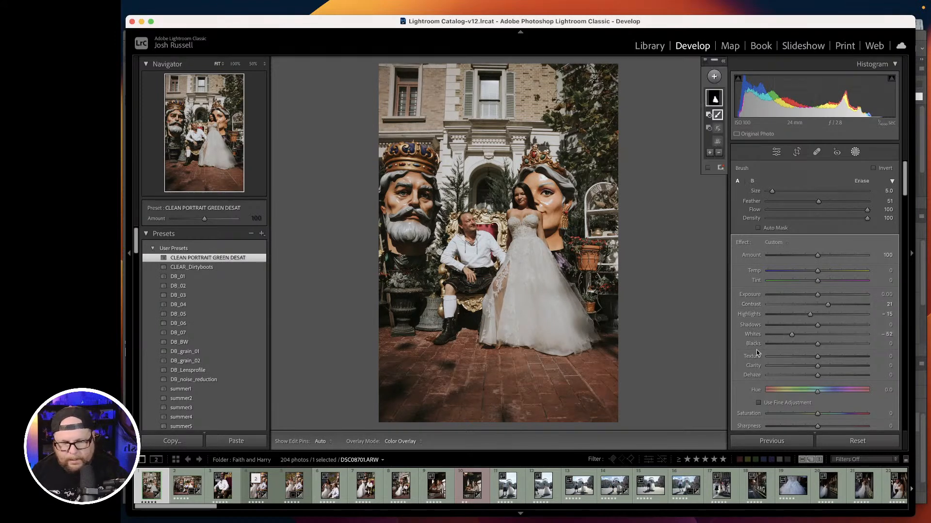
key(k)
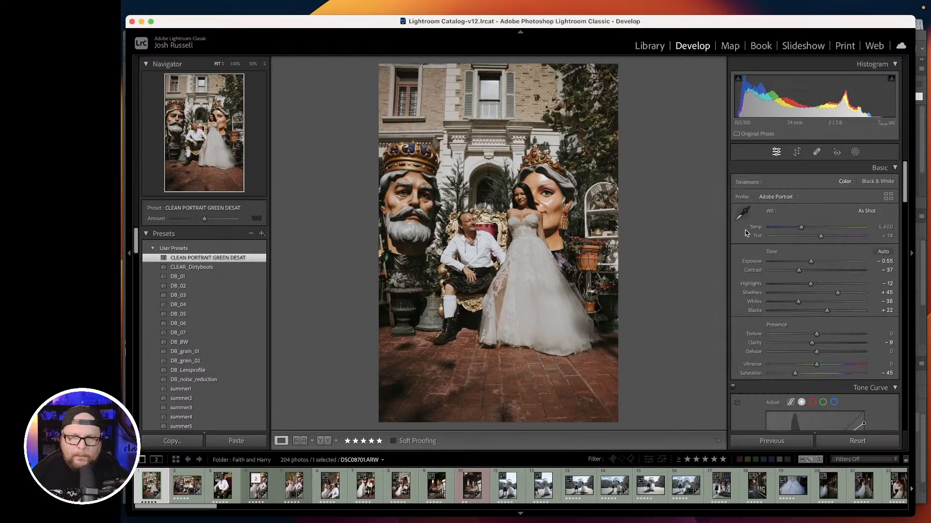
drag(838, 293, 855, 293)
mouse_move(795, 376)
mouse_down()
mouse_move(807, 374)
mouse_move(787, 371)
mouse_move(797, 372)
mouse_up()
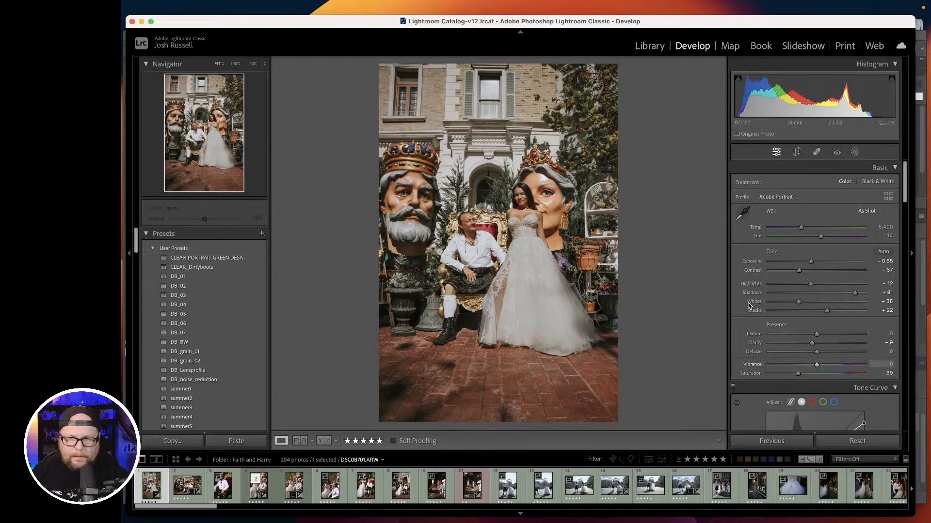
Straighten the photo to an angle of about -0.25 with the crop tool and apply the crop.
click(796, 152)
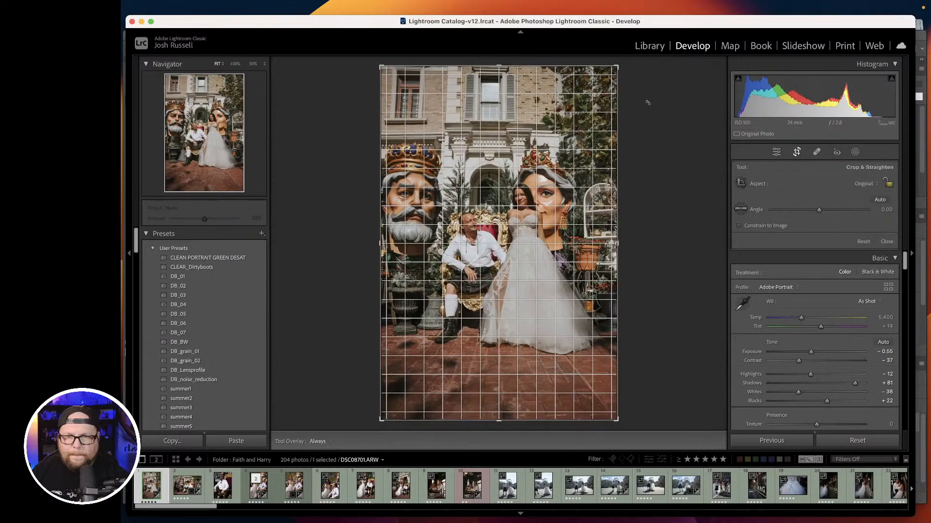
key(r)
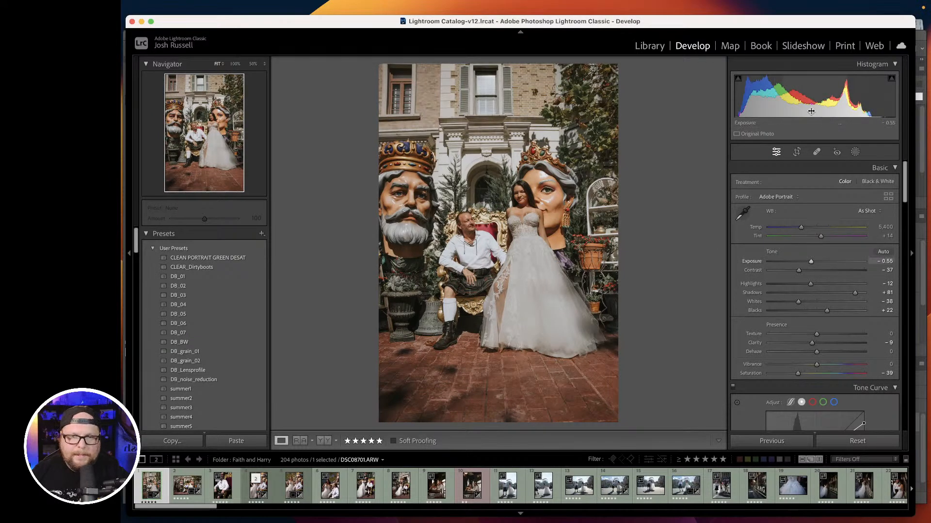
click(796, 152)
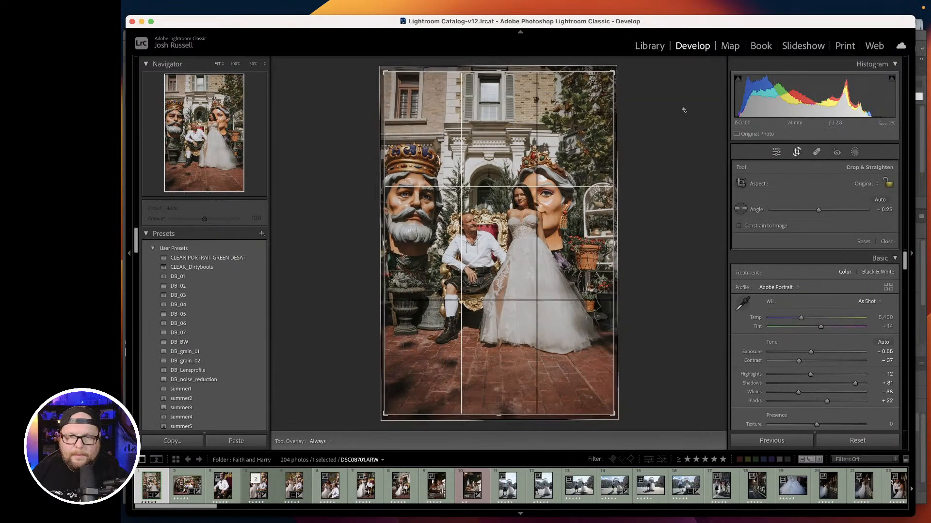
key(r)
Enable lens profile corrections for the photo.
scroll(824, 339, down, 5)
scroll(827, 345, down, 10)
scroll(829, 348, down, 3)
click(780, 313)
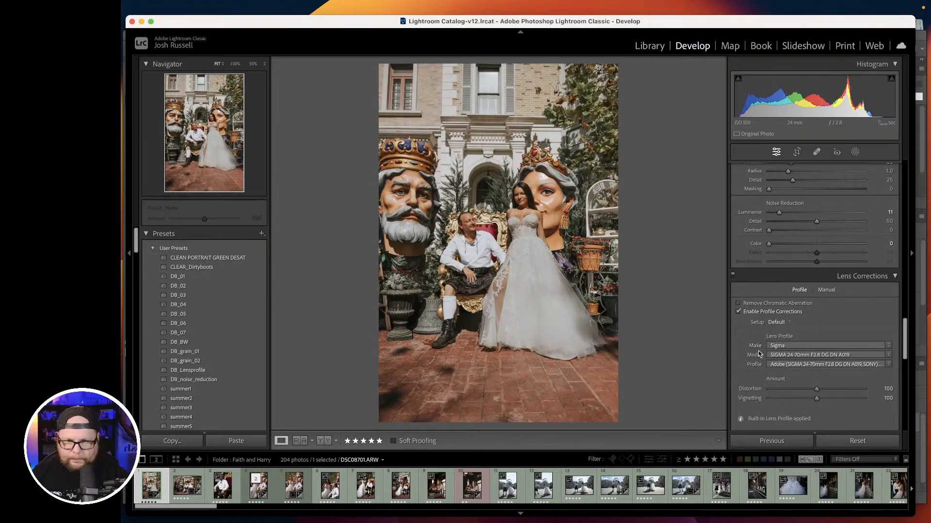
scroll(785, 310, up, 5)
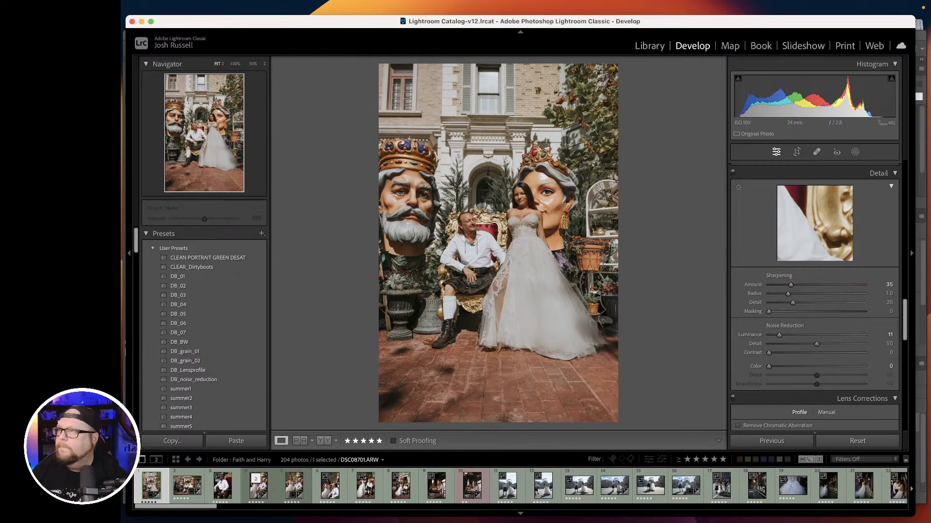
Go to the third photo, DSC08707.ARW, and bring up its basic adjustments.
key(Right)
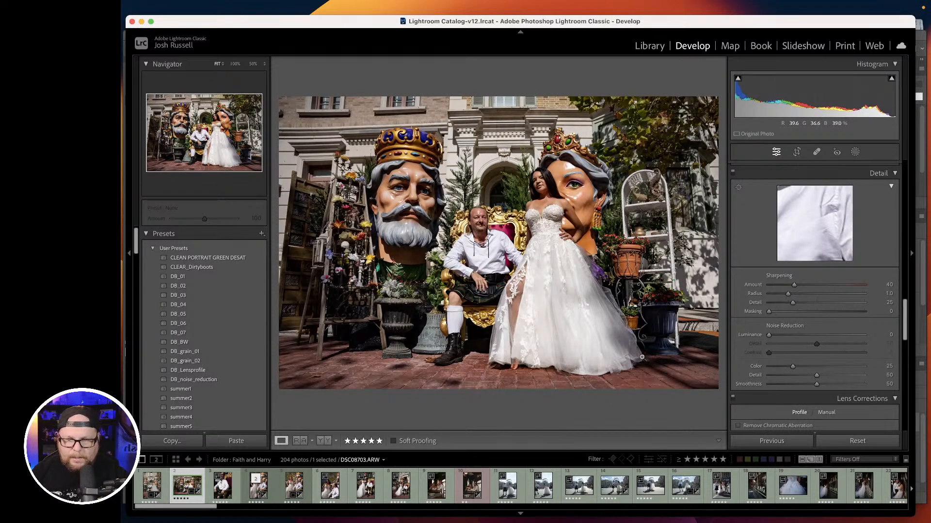
key(Right)
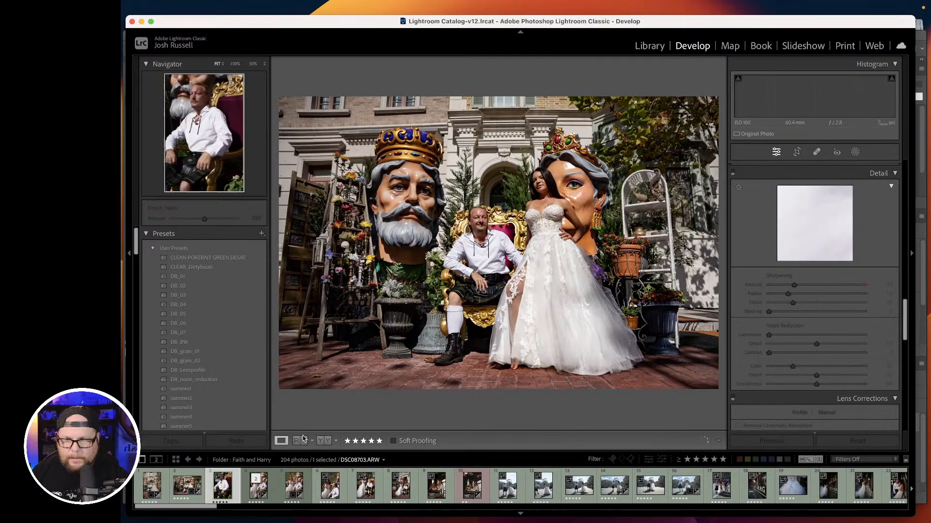
scroll(767, 244, up, 10)
scroll(765, 244, up, 5)
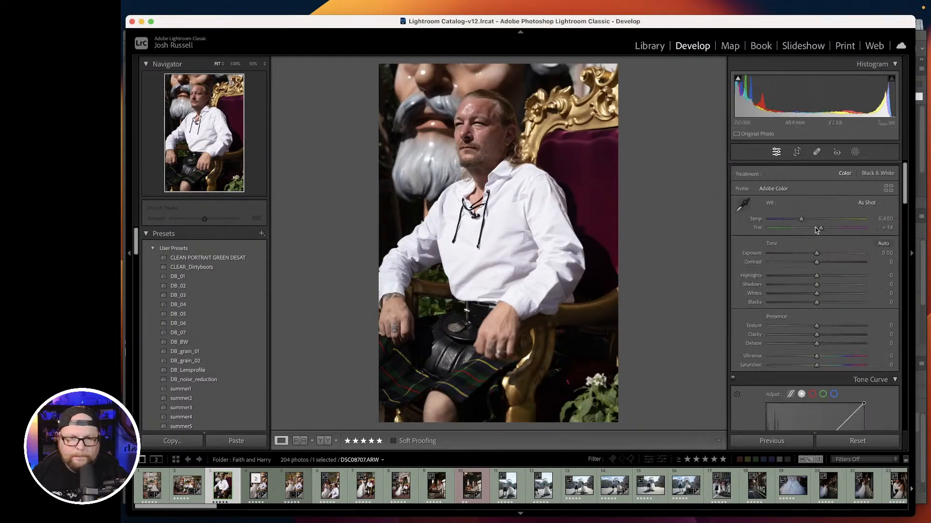
Try the Black & White treatment with texture at about -55, and return the photo to Color.
click(878, 173)
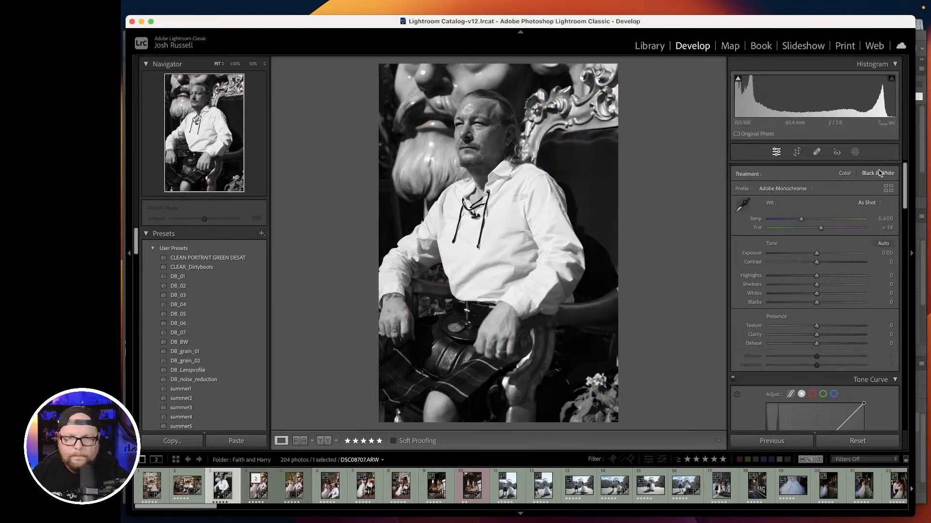
drag(817, 325, 792, 324)
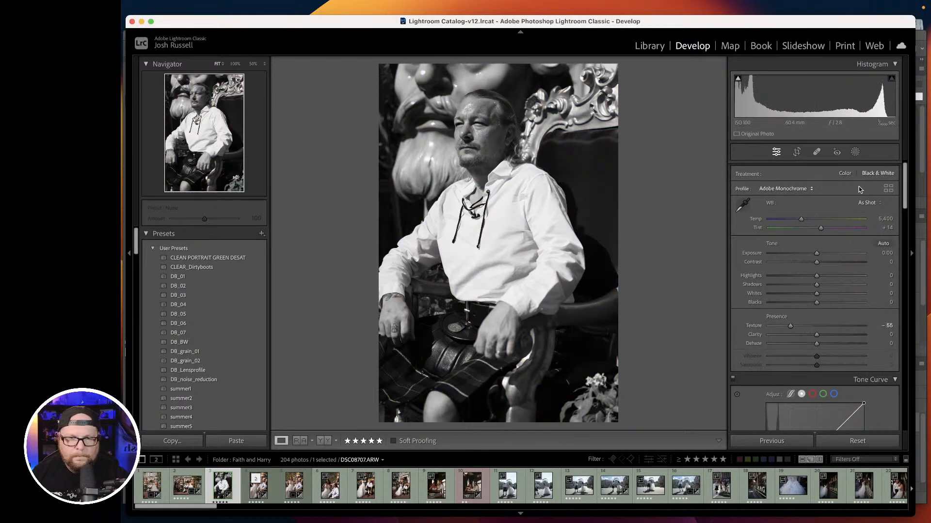
scroll(852, 190, down, 5)
scroll(852, 190, up, 5)
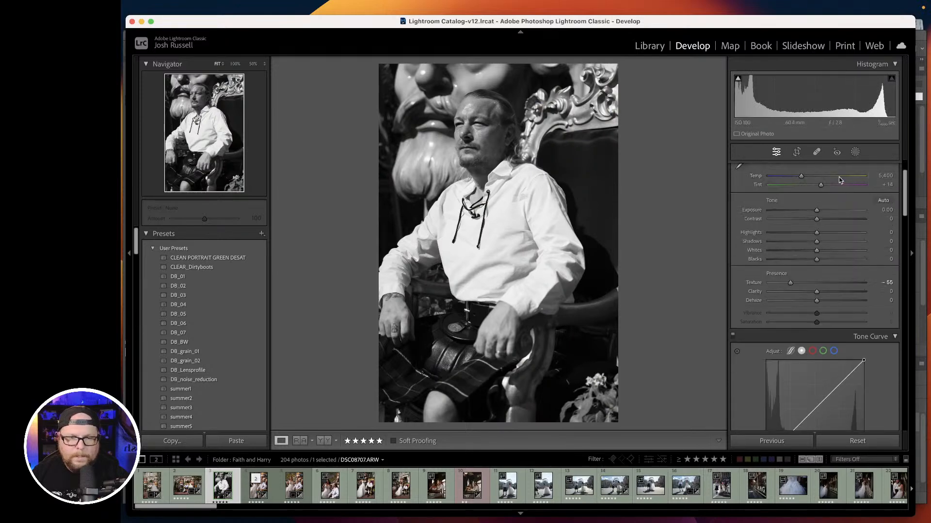
click(844, 182)
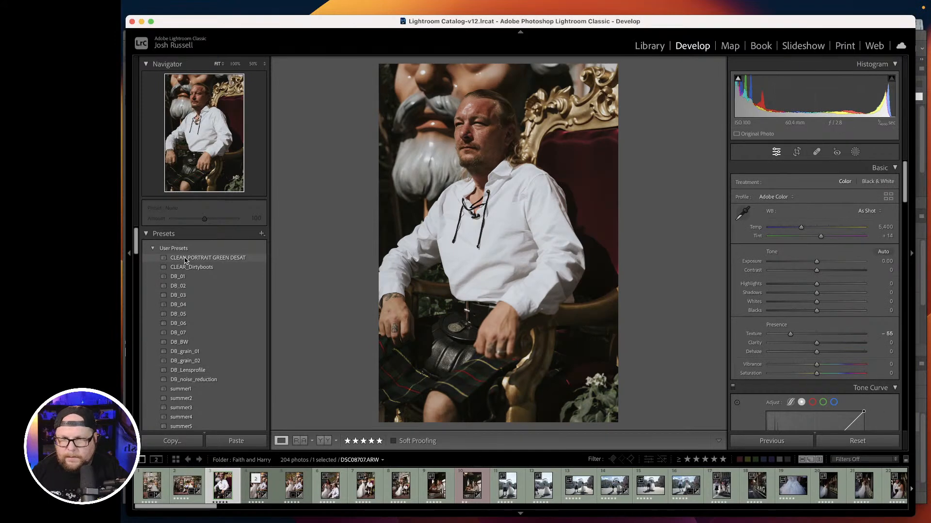
Apply the MoodyBrown2 preset to the portrait of the seated groom.
scroll(211, 349, down, 10)
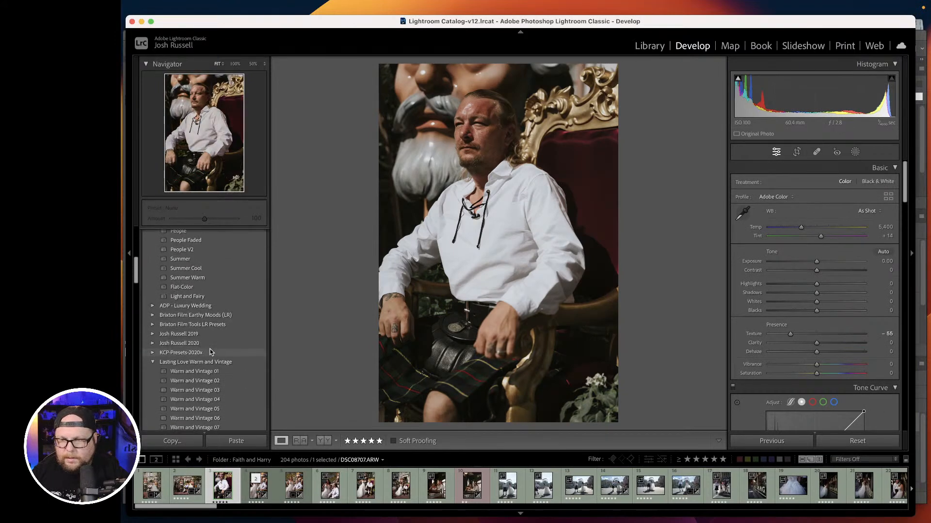
scroll(210, 351, down, 8)
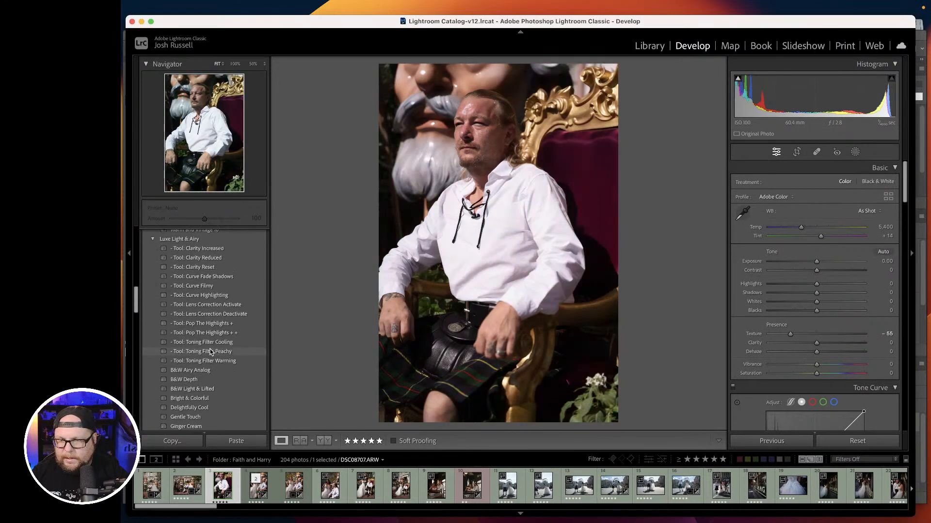
scroll(210, 351, down, 10)
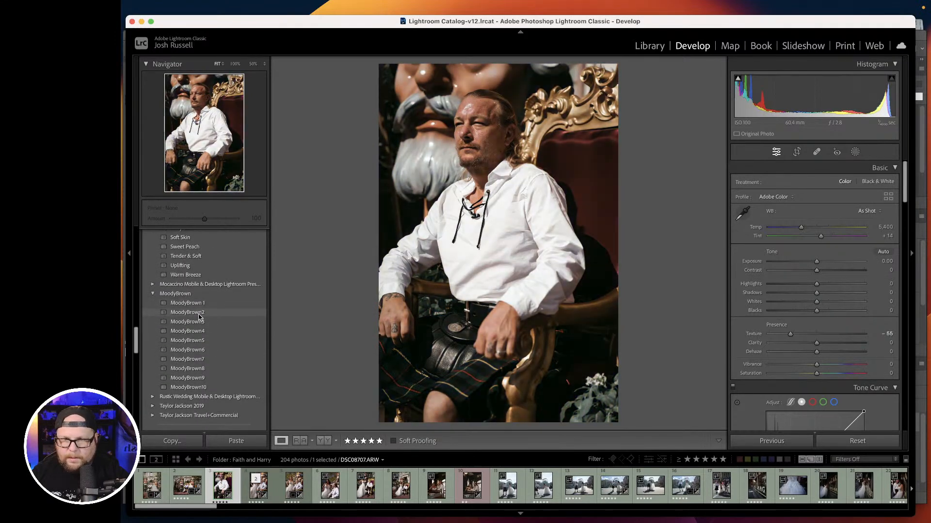
click(199, 316)
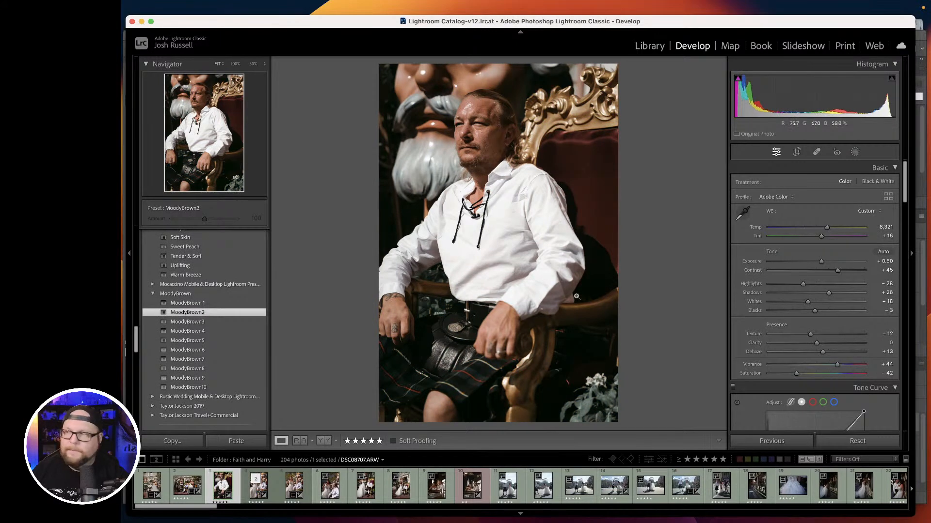
Move on to the fifth photo, DSC08708.ARW, and remove its star rating.
key(Right)
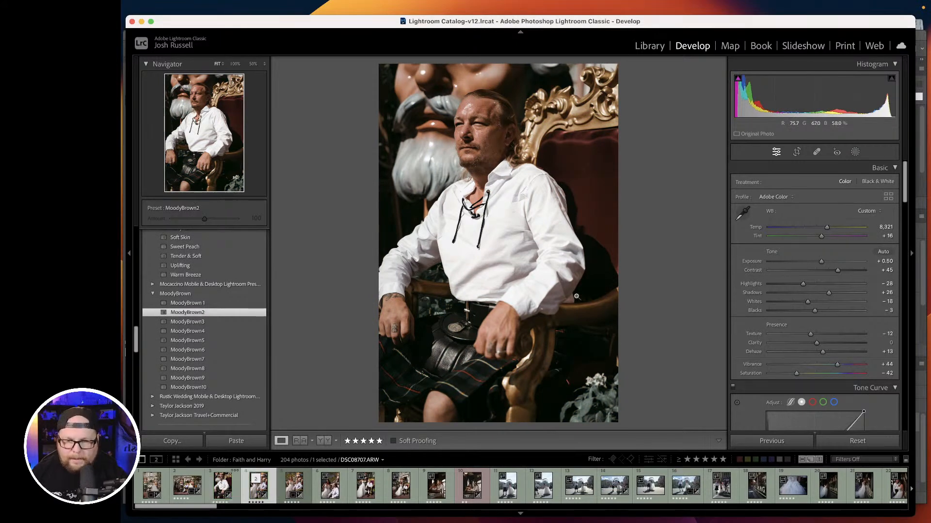
key(Right)
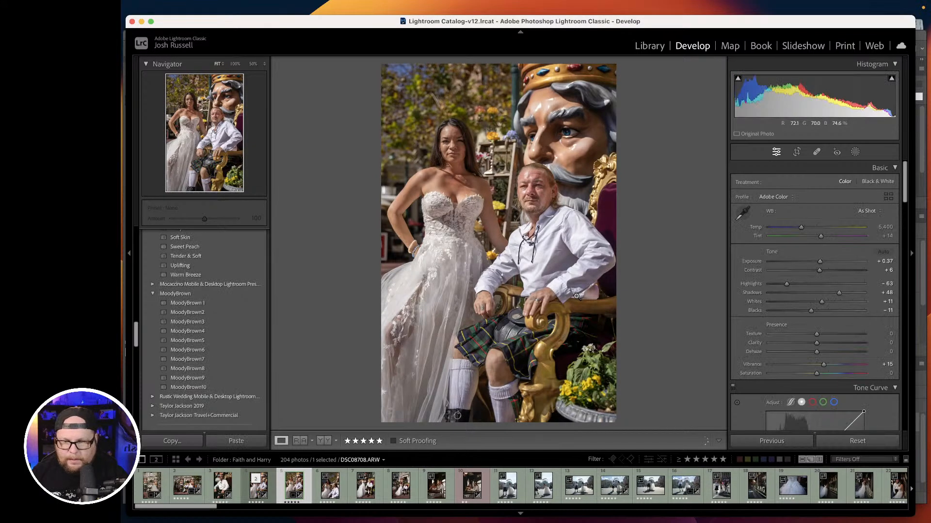
key(0)
Go to the next photo, DSC08712.ARW, apply Auto tone and raise the shadows to about +66.
key(Right)
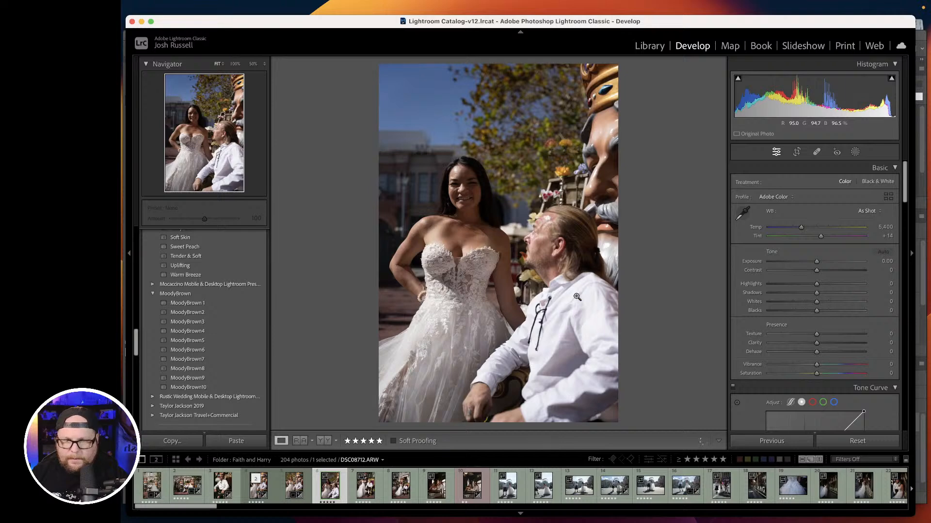
click(883, 252)
drag(833, 293, 848, 294)
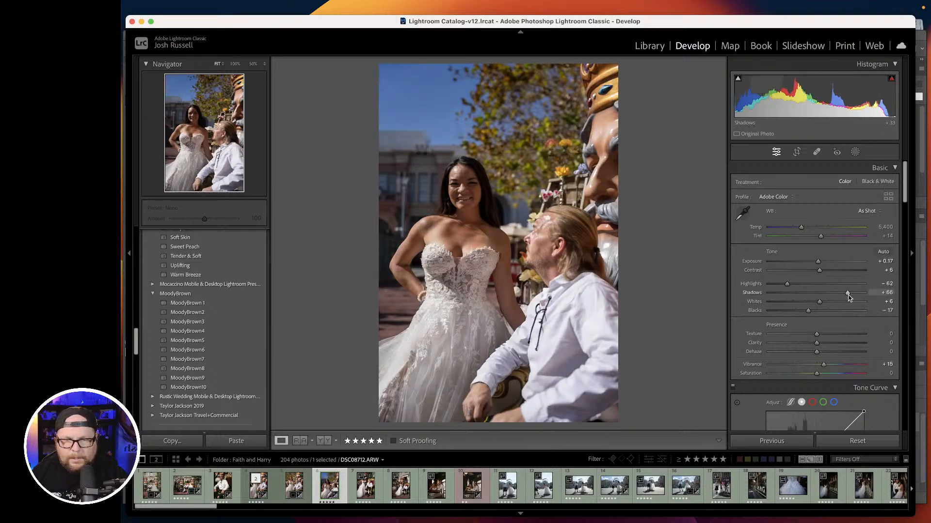
Mask the couple with subject selection and raise the mask's shadows to about 65.
click(855, 152)
click(762, 193)
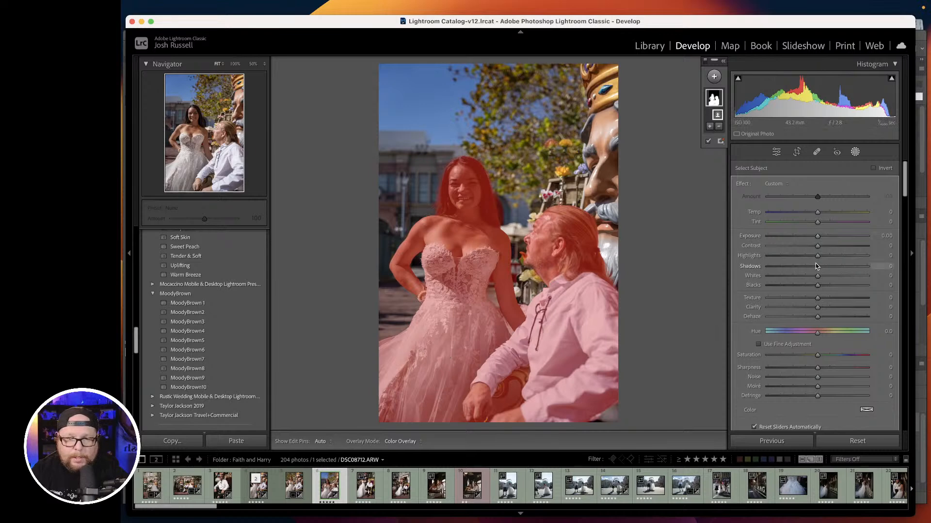
drag(819, 268, 853, 271)
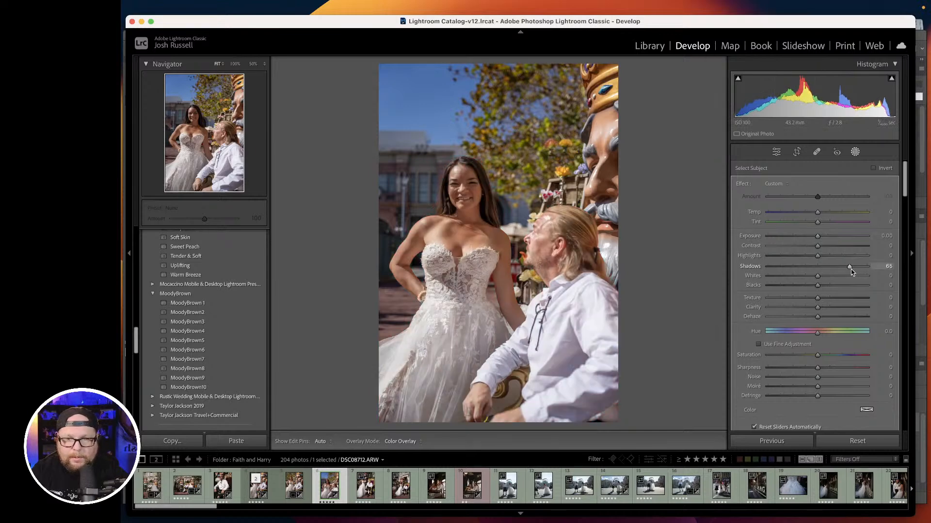
key(Escape)
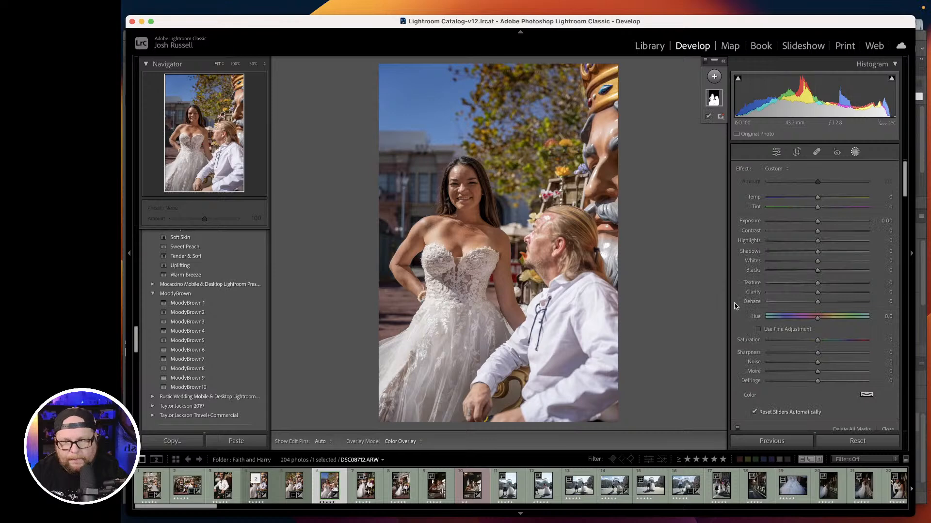
Finish masking, go to the next photo, DSC08716.ARW, and raise its shadows to about +76.
key(Escape)
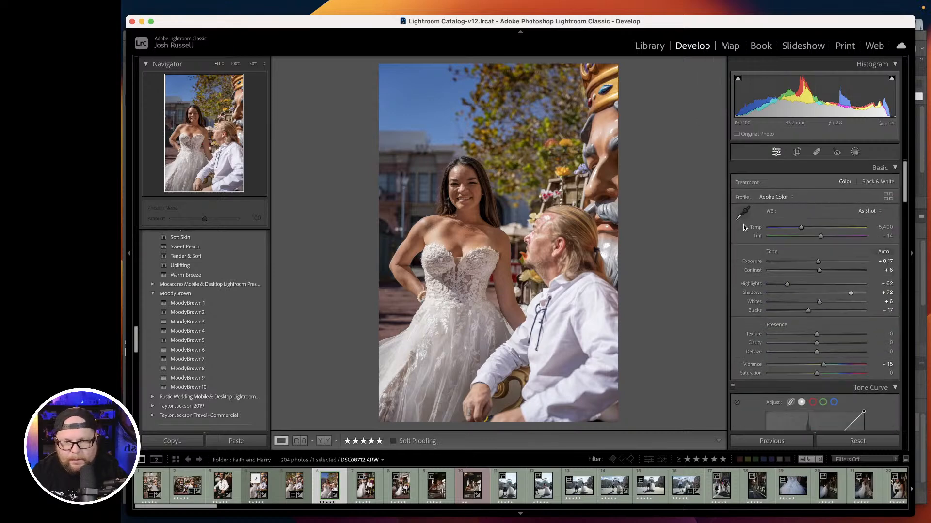
key(Right)
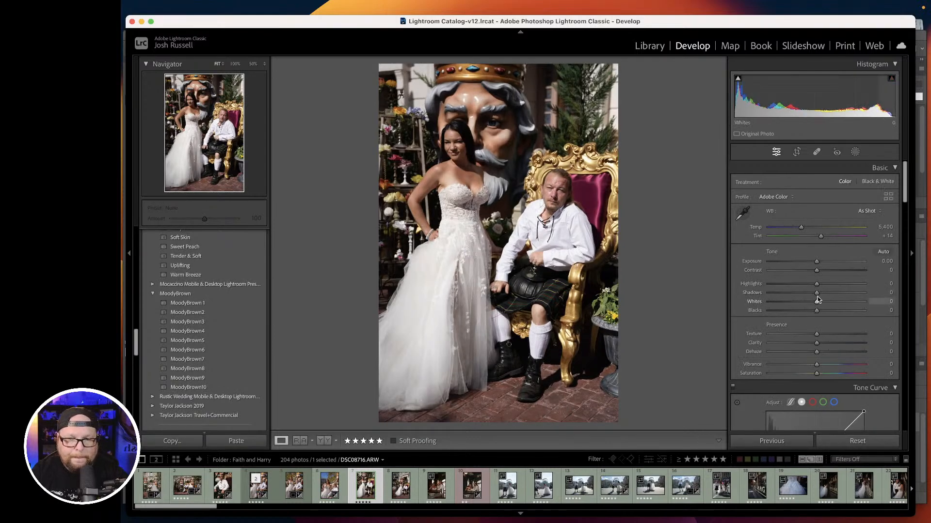
drag(817, 293, 853, 293)
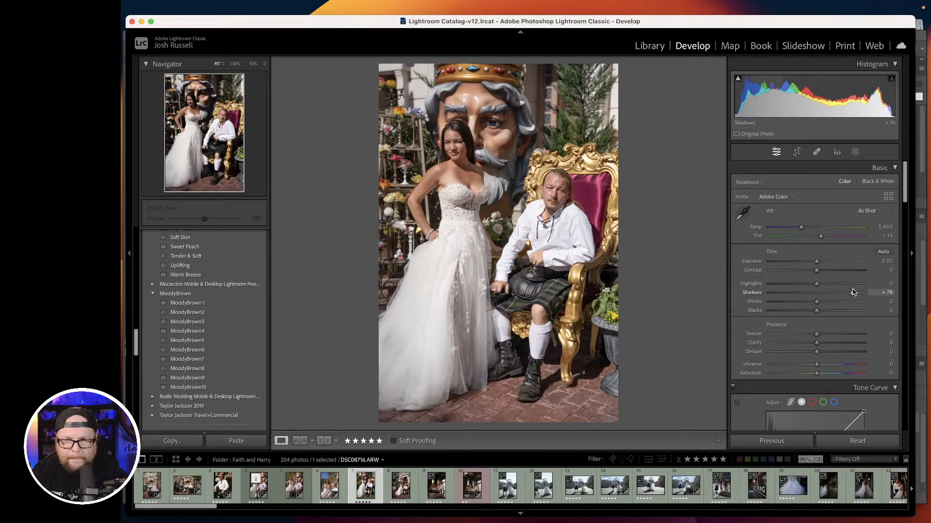
Crop DSC08716.ARW slightly tighter around the couple with the original aspect ratio locked, and reposition the photo within the frame.
key(r)
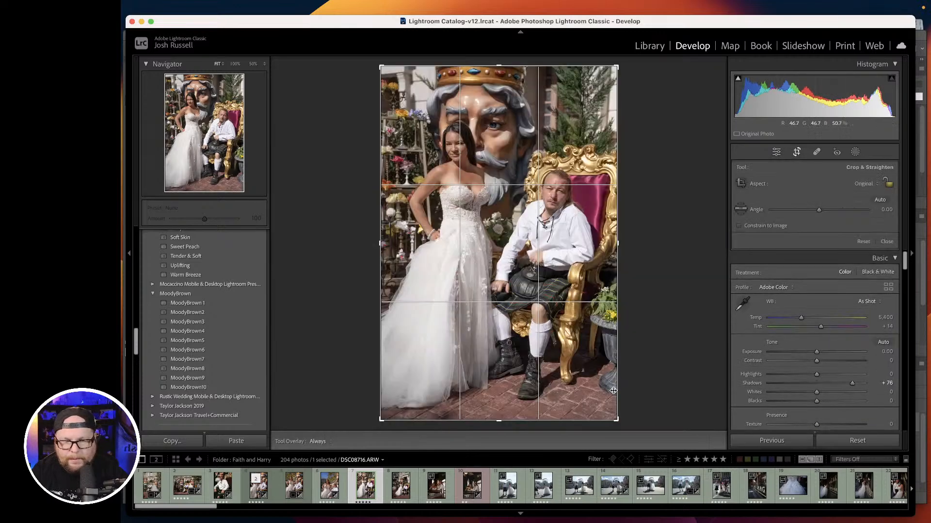
mouse_move(616, 420)
mouse_down()
mouse_move(613, 413)
mouse_move(622, 428)
mouse_up()
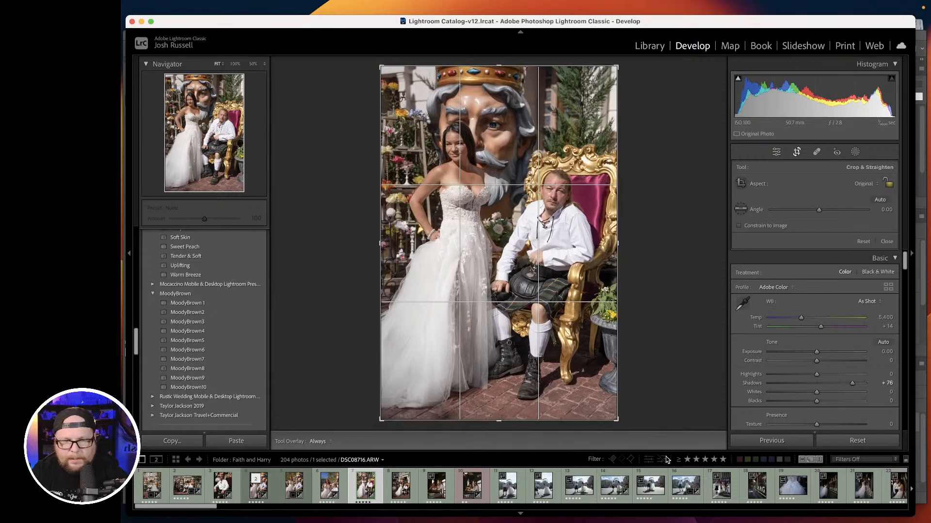
click(890, 183)
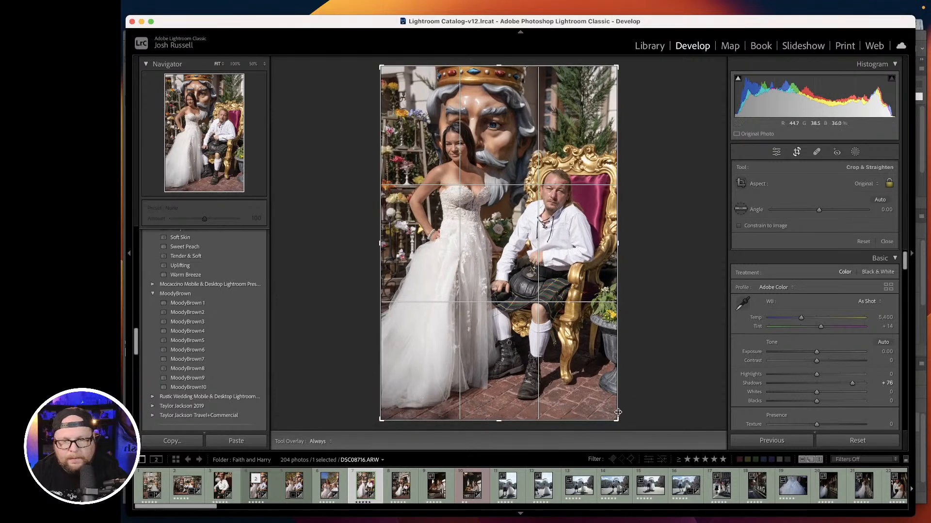
drag(618, 418, 616, 417)
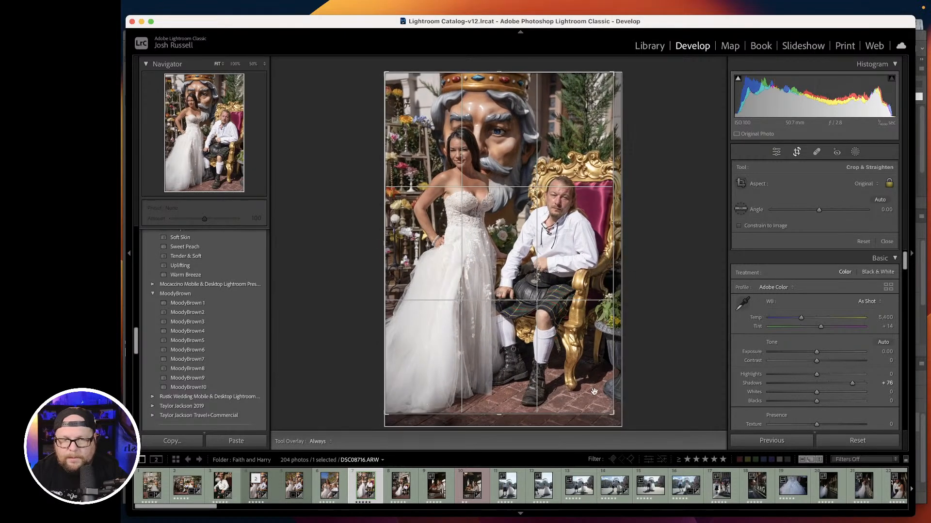
drag(559, 349, 559, 335)
key(Return)
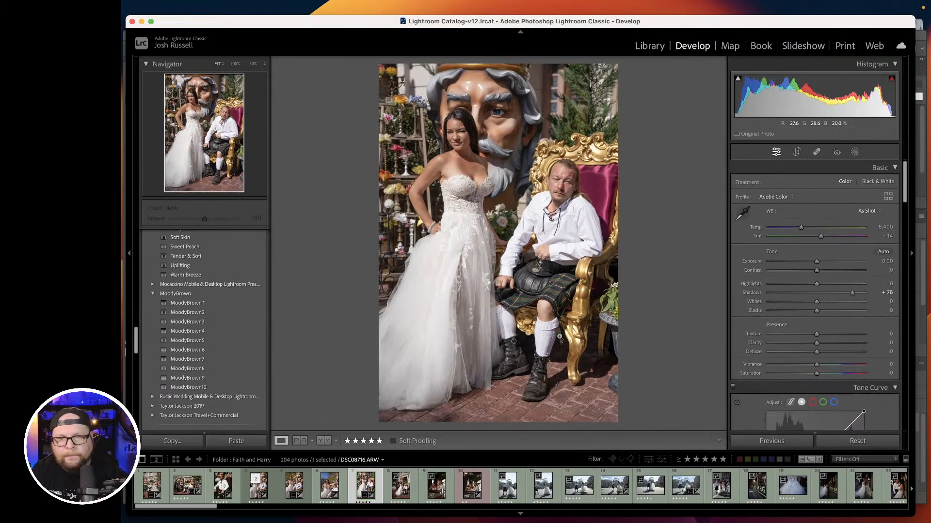
Move on to DSC08717.ARW and straighten it by rotating the crop to about -0.95 degrees.
key(Right)
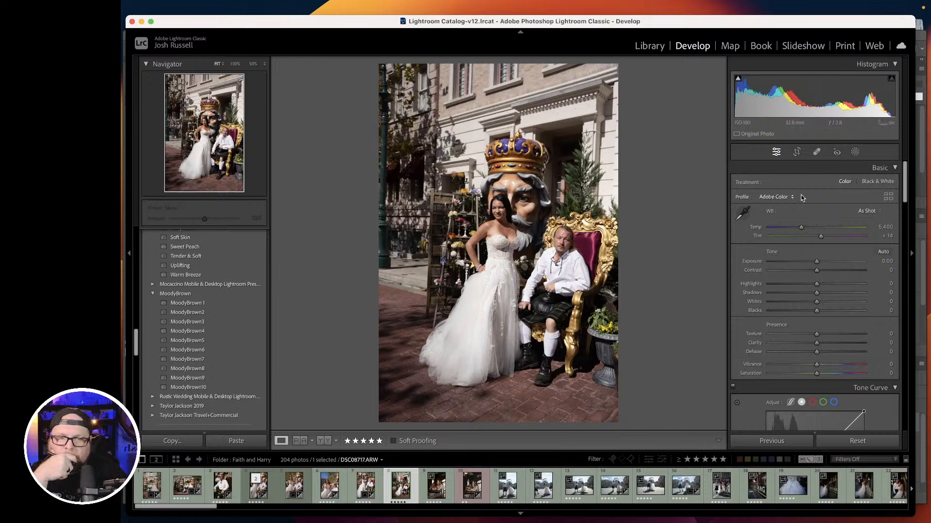
key(r)
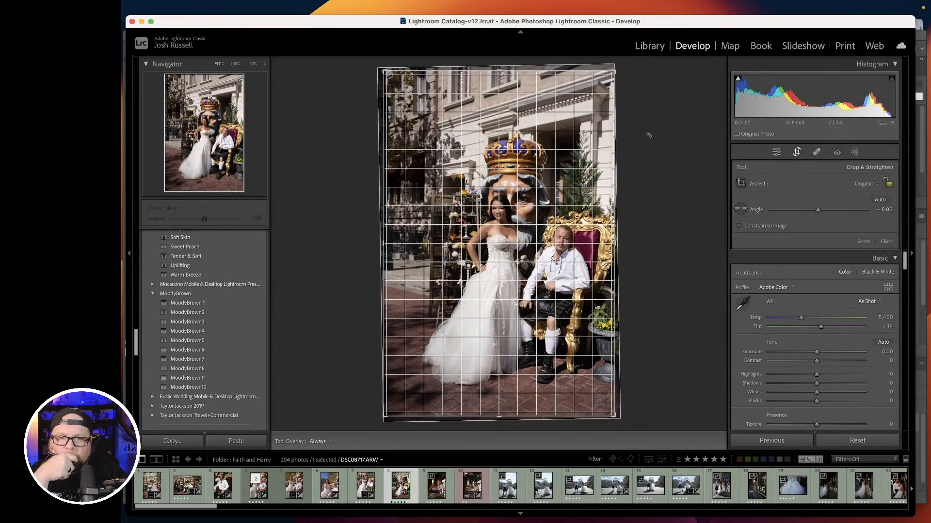
key(r)
Go to the bar photo DSC08724.ARW, apply the MoodyBrown2 preset and raise the shadows to about +66.
key(Right)
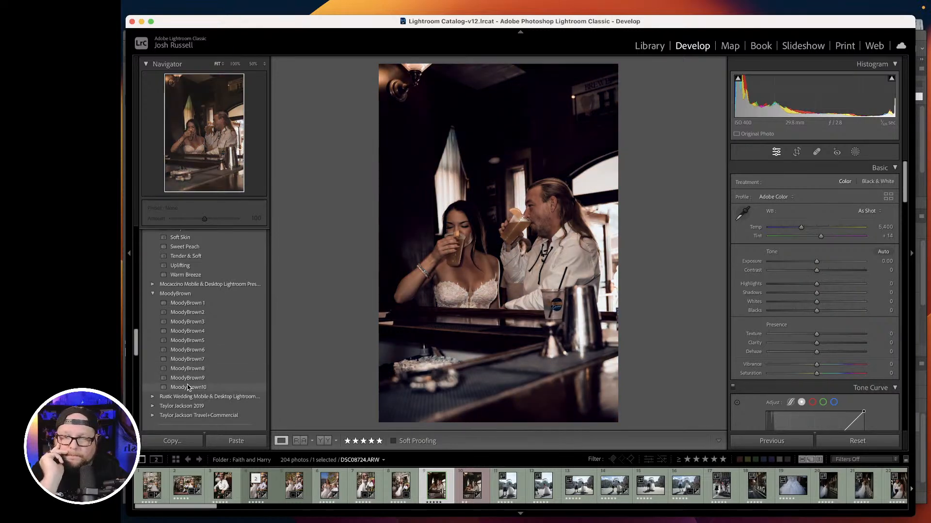
click(197, 311)
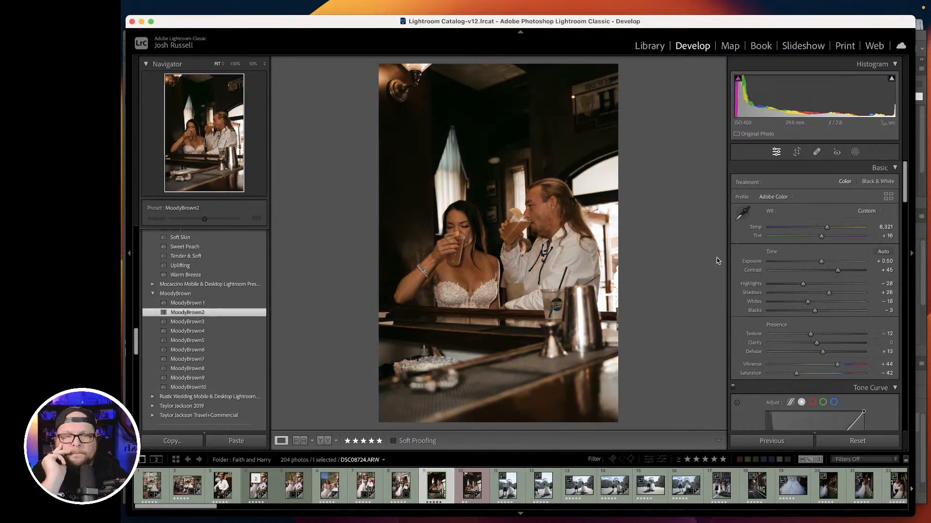
drag(829, 294, 847, 293)
scroll(762, 270, down, 2)
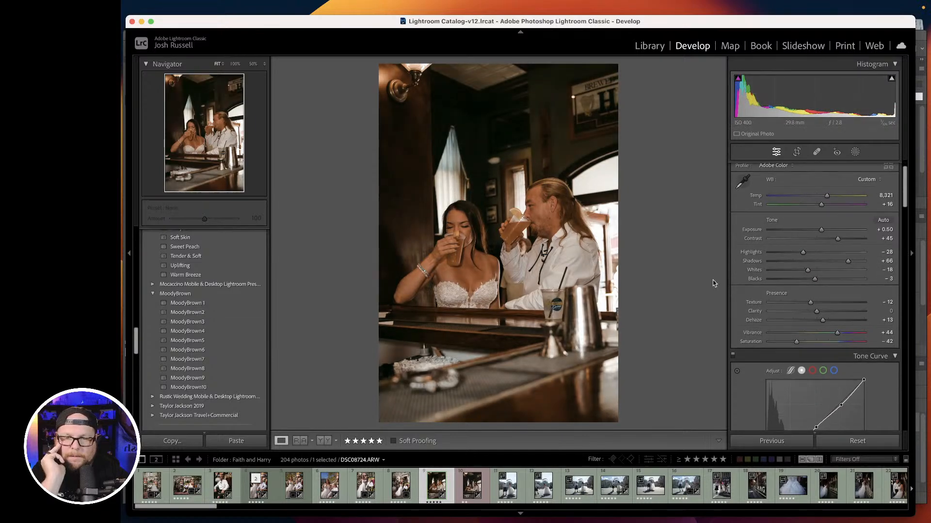
click(560, 308)
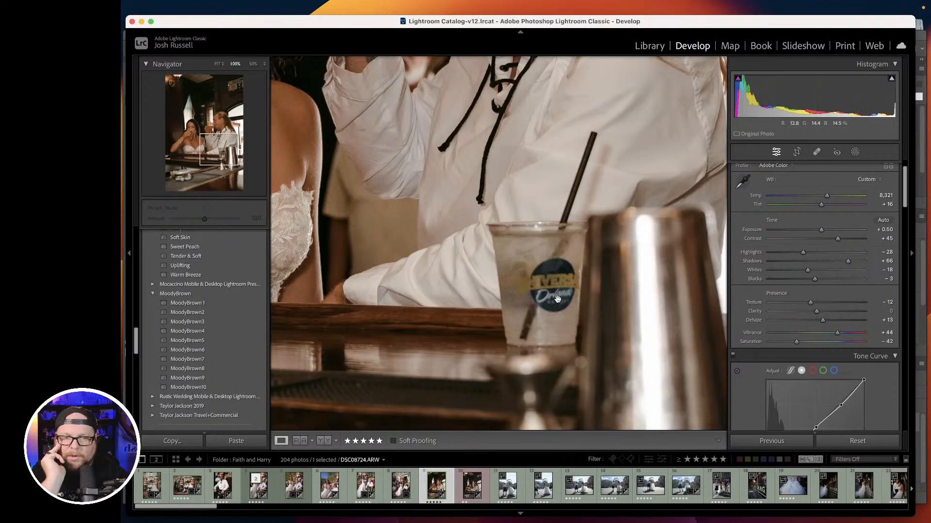
click(558, 302)
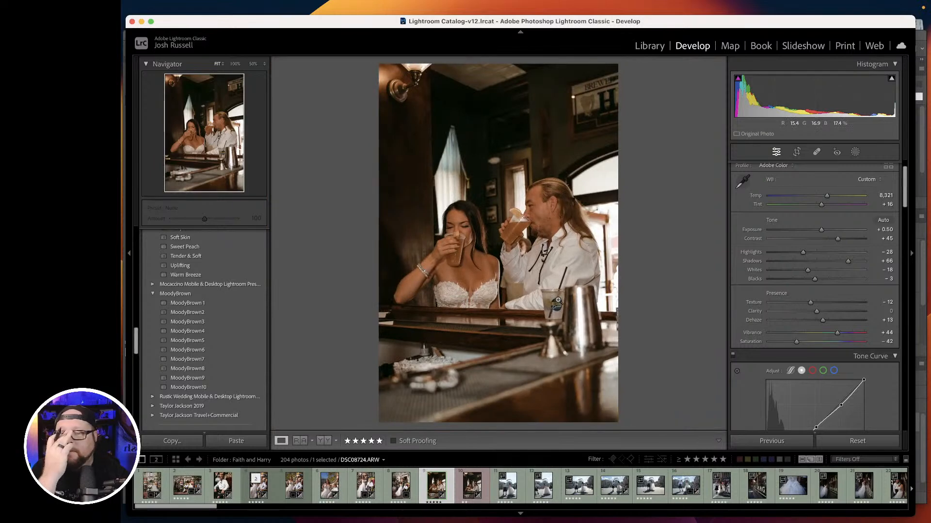
Move on to DSC08728.ARW and crop it slightly tighter from its lower-right corner.
key(Right)
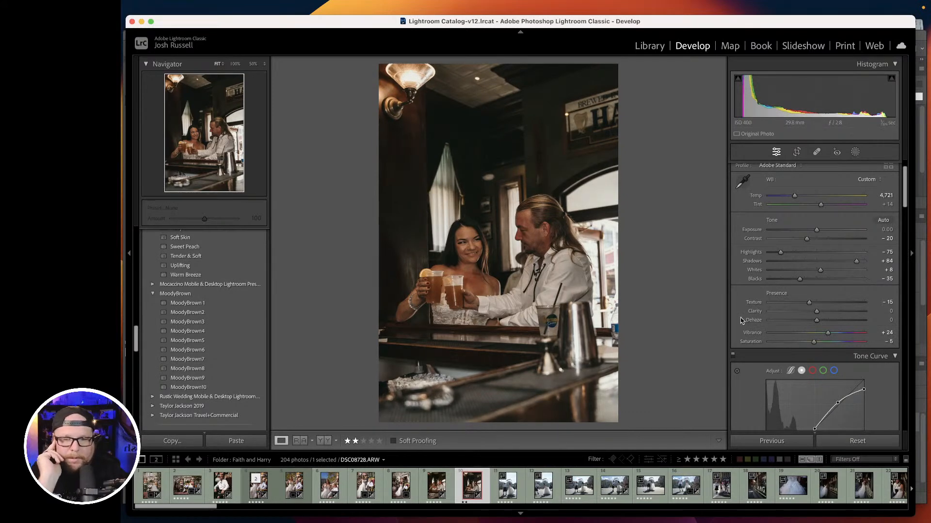
click(796, 151)
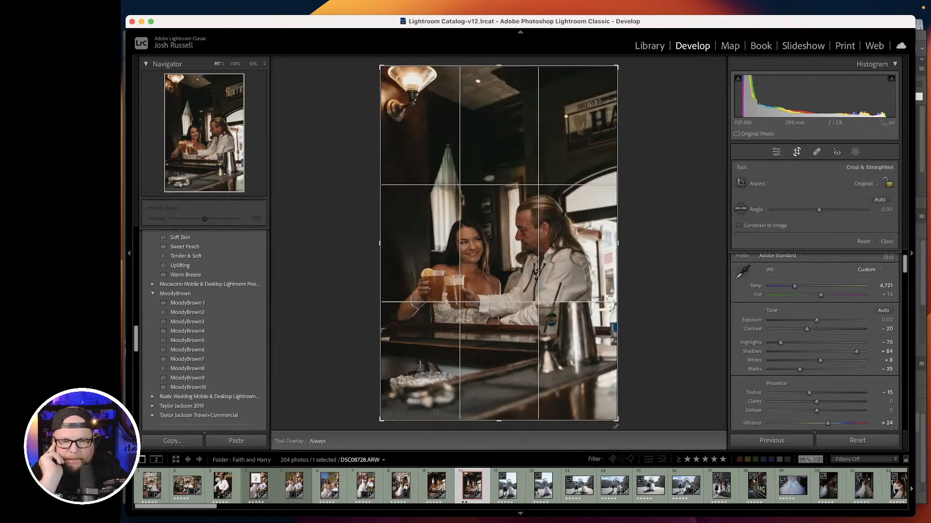
drag(617, 420, 612, 416)
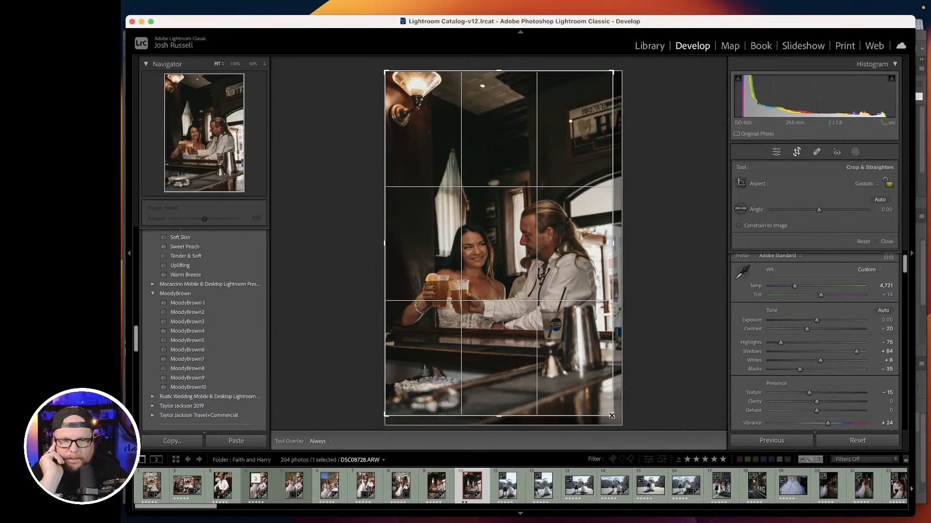
key(Return)
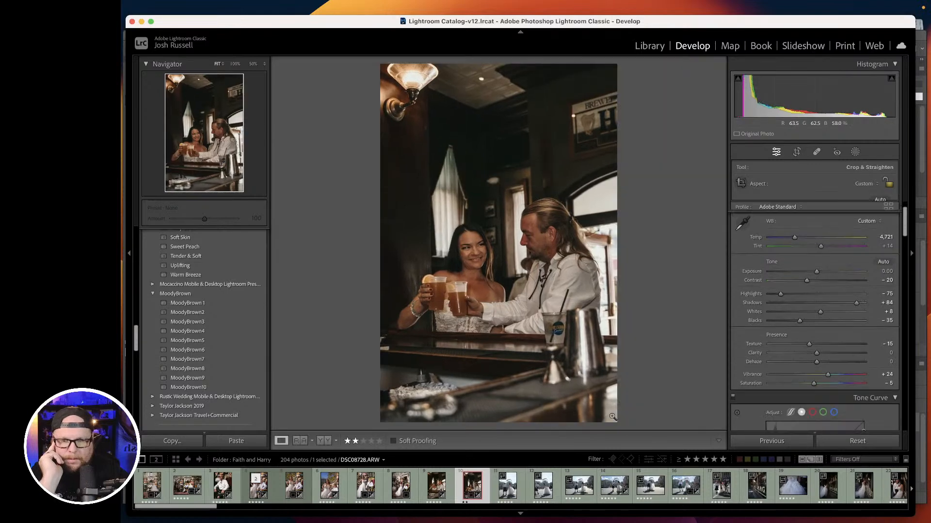
Remove the star ratings from the next two street photos, DSC08731.ARW and DSC08732.ARW.
key(Right)
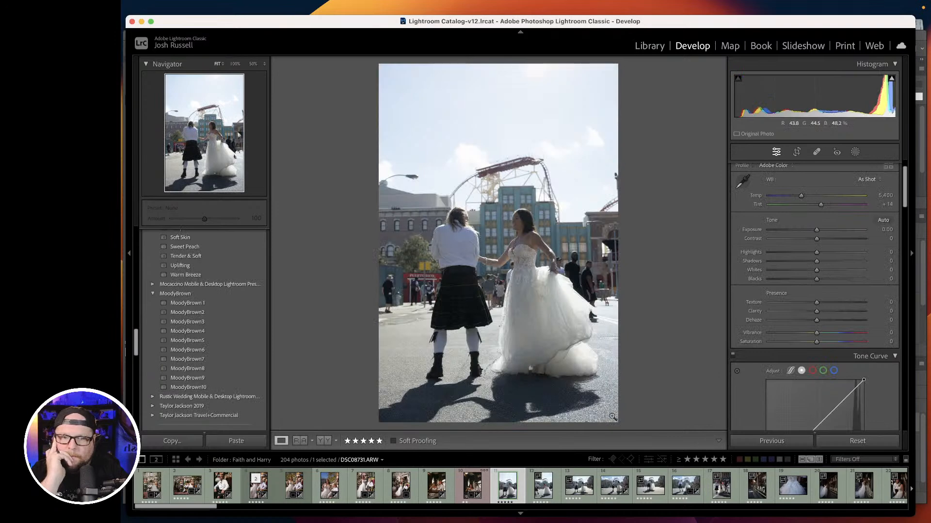
key(0)
key(Right)
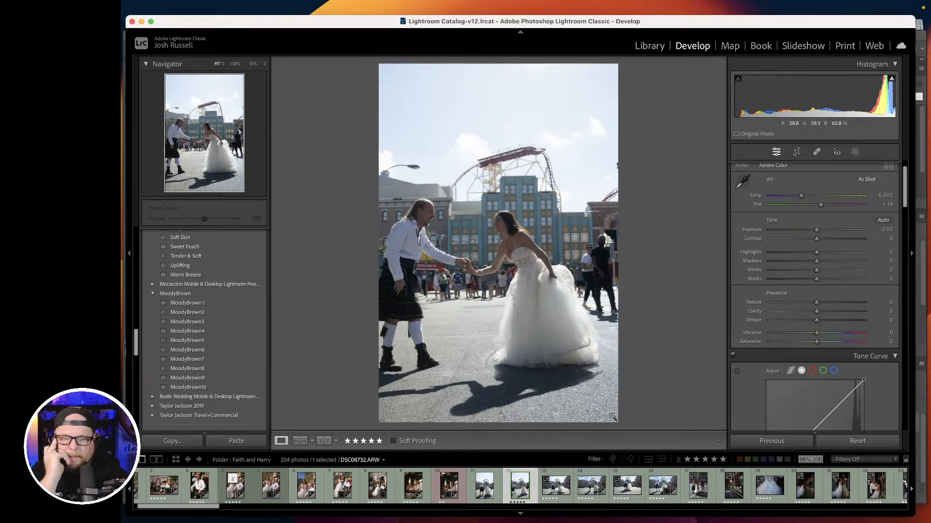
key(0)
Go to the landscape photo DSC08735.ARW, apply Auto tone and raise the shadows to about +84.
key(Right)
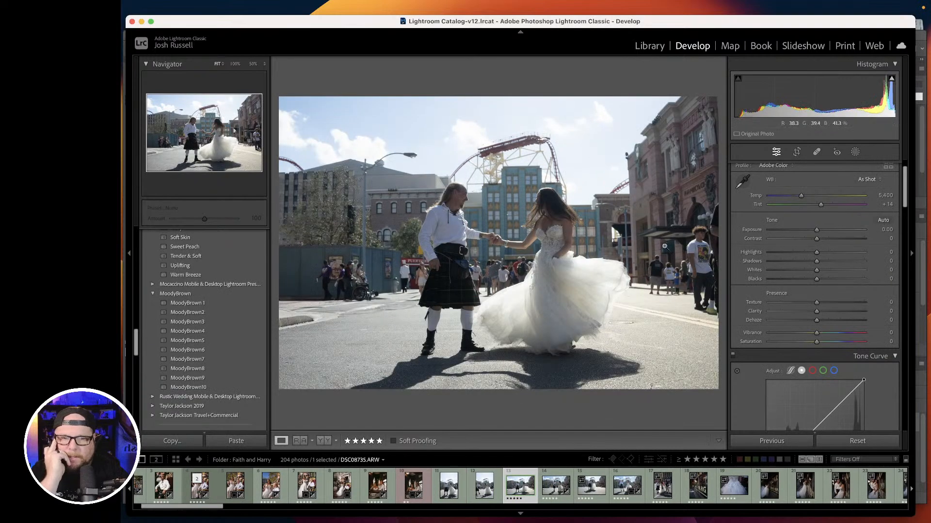
click(881, 219)
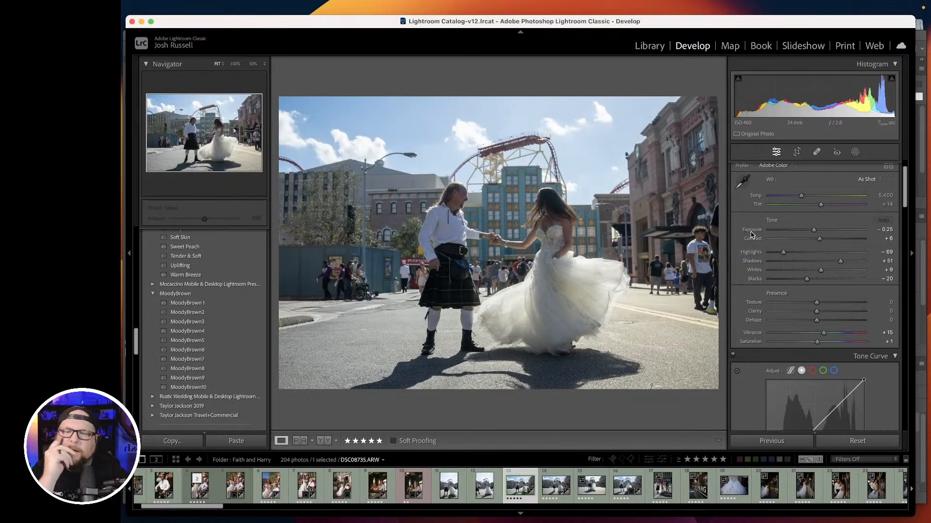
drag(841, 262, 855, 258)
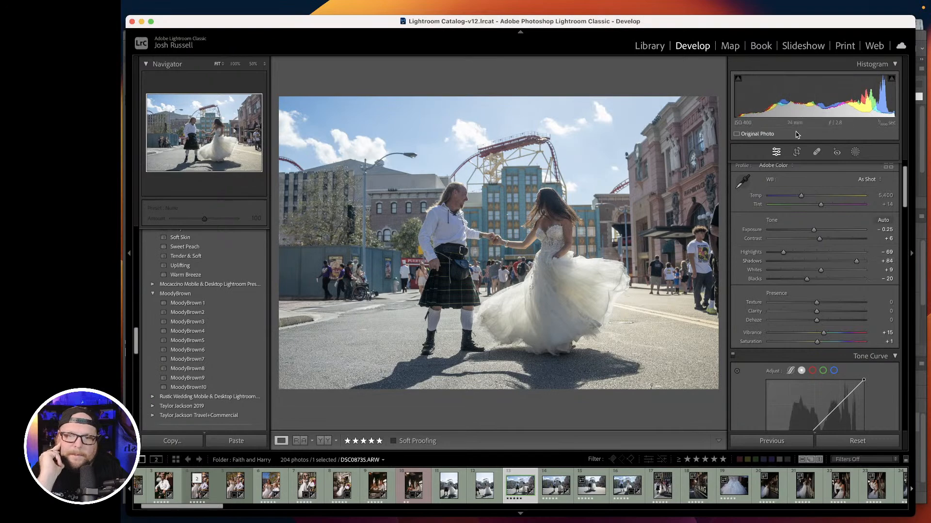
Lock the original aspect ratio and crop the street photo tighter around the couple, trimming bystanders at its right edge.
click(797, 152)
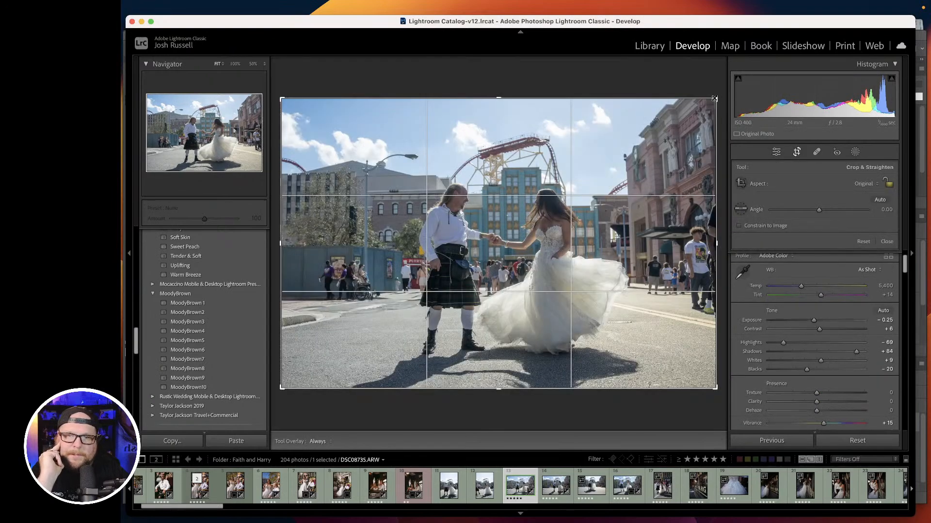
click(889, 183)
drag(716, 99, 702, 104)
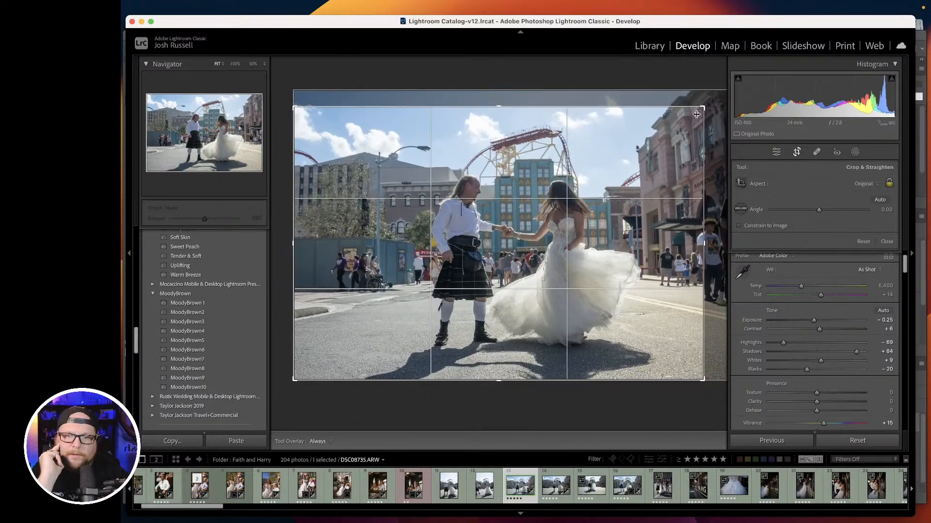
drag(648, 221, 639, 222)
key(Return)
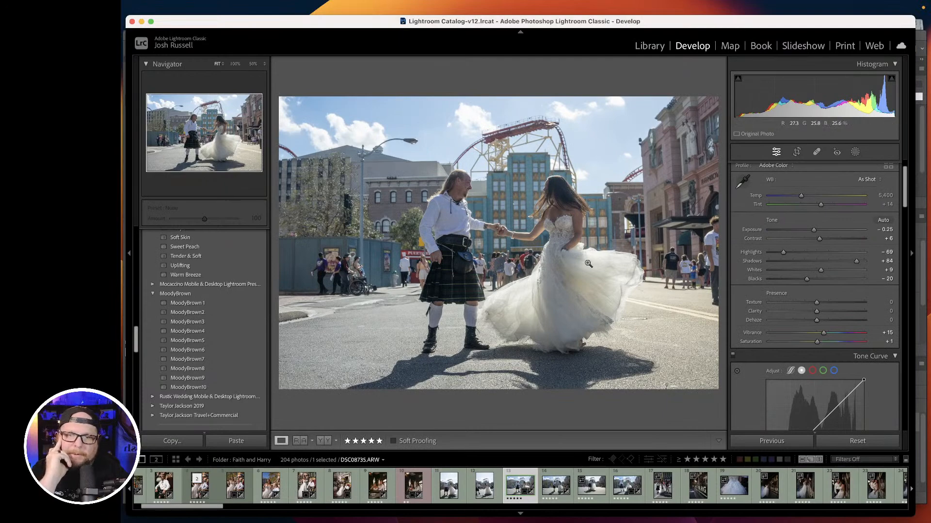
click(565, 194)
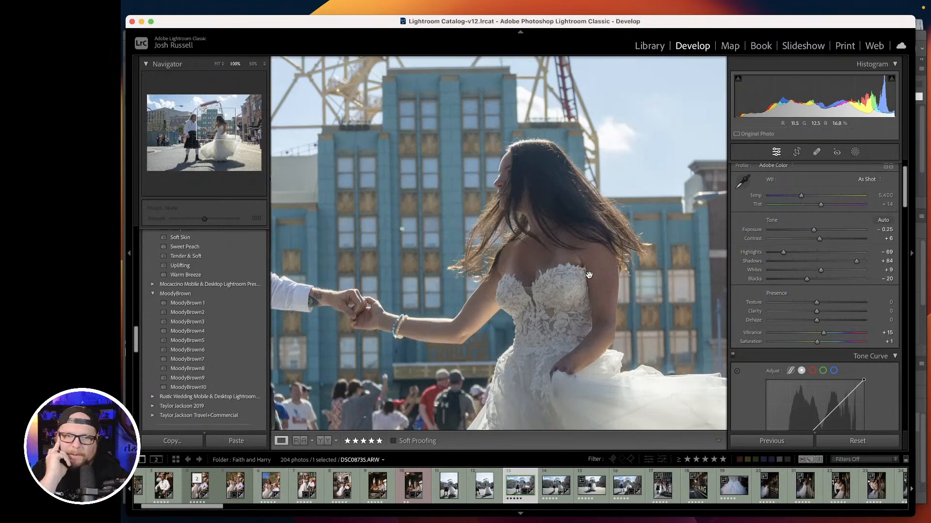
click(553, 259)
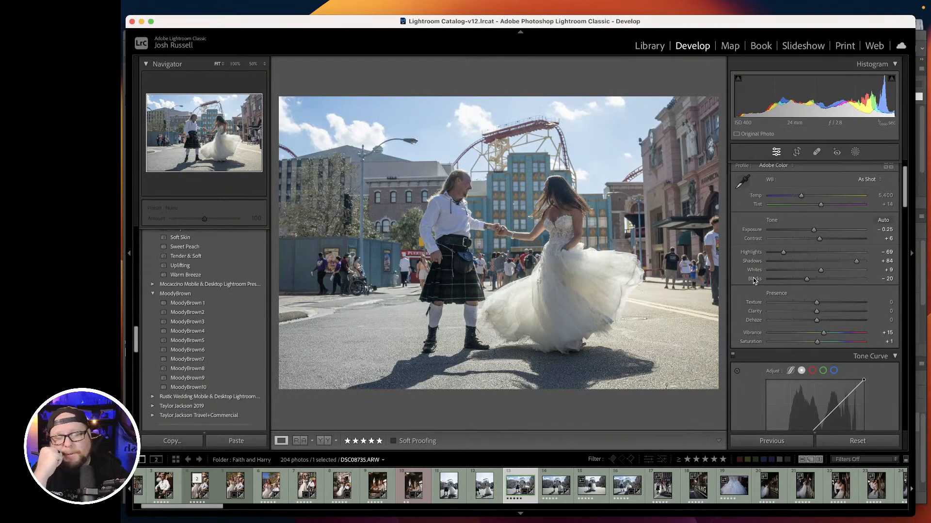
Add a shadow anchor point to the tone curve and lift the midtones slightly, from input 125 to output 131.
scroll(751, 257, down, 6)
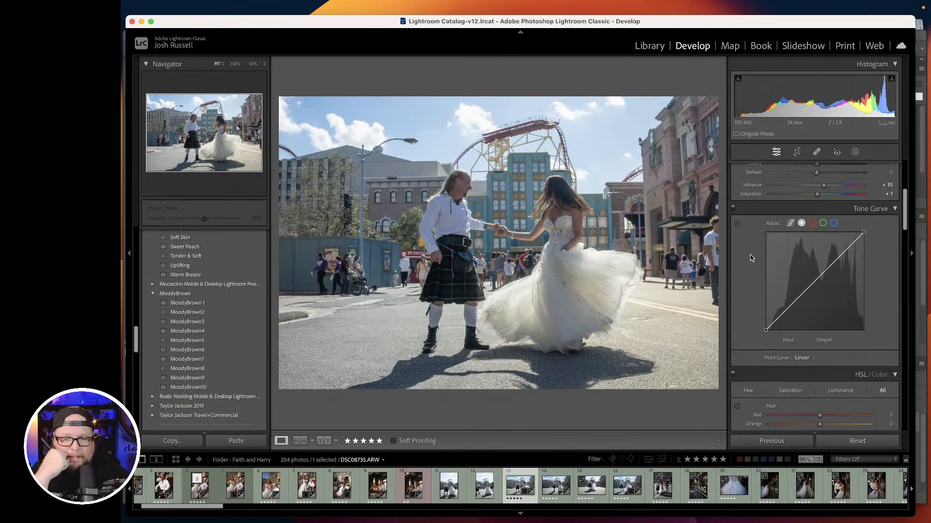
scroll(756, 257, down, 1)
drag(792, 278, 813, 251)
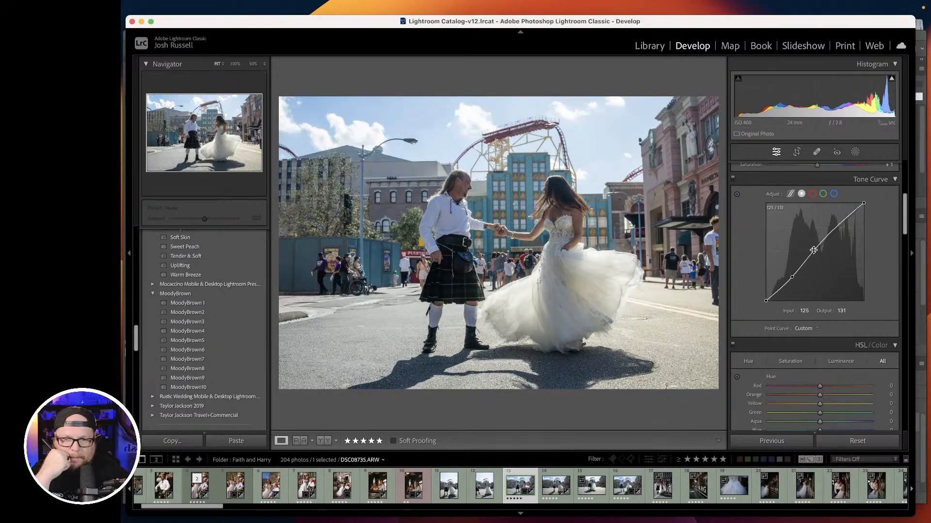
Raise the photo's vibrance to about +35 and its blue saturation to about +28.
scroll(747, 255, up, 4)
scroll(746, 253, up, 3)
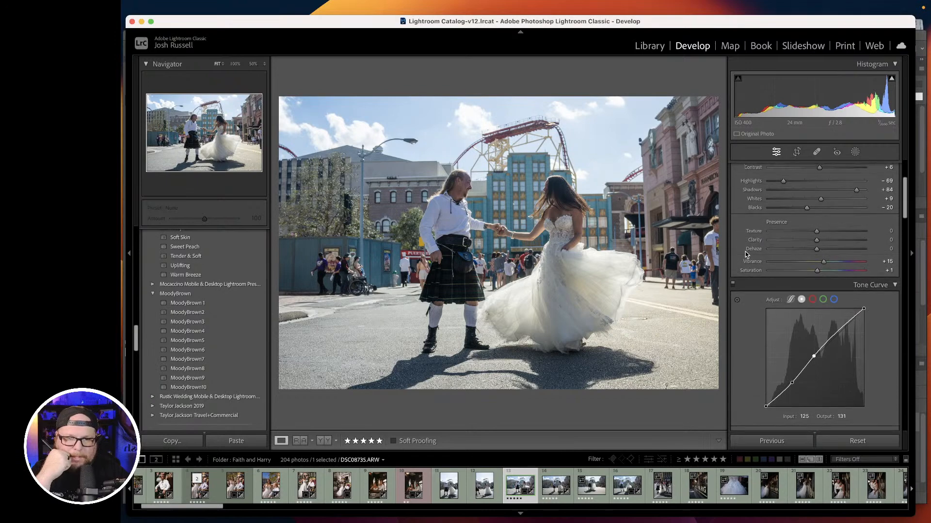
drag(823, 261, 831, 262)
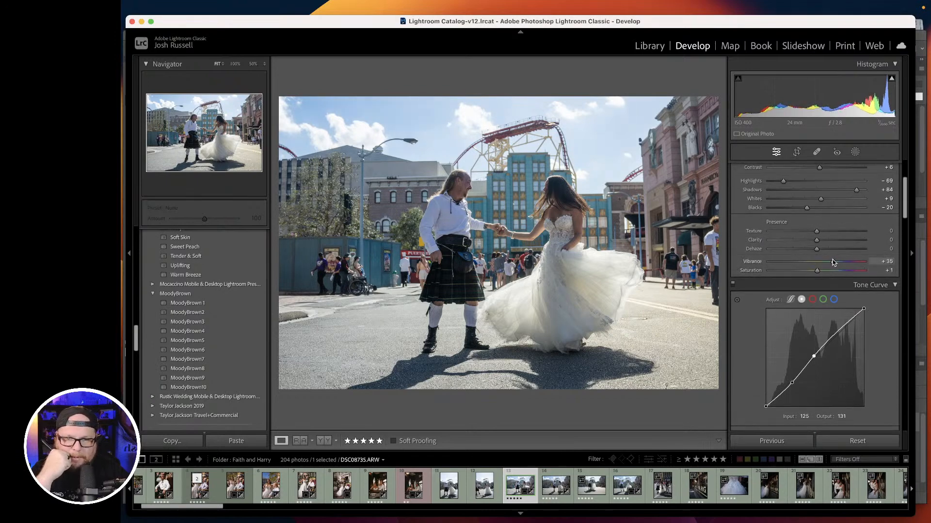
scroll(743, 233, down, 6)
scroll(742, 233, down, 9)
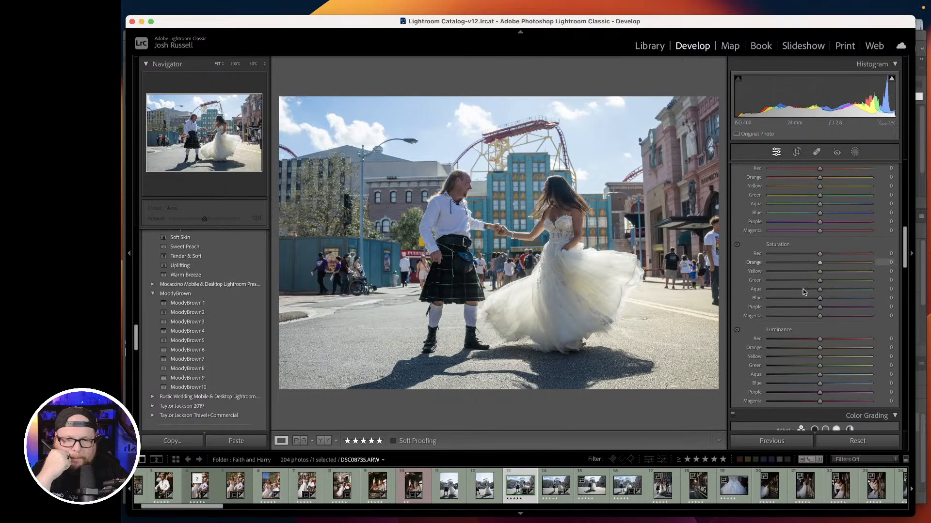
mouse_move(820, 297)
mouse_down()
mouse_move(845, 297)
mouse_move(834, 298)
mouse_up()
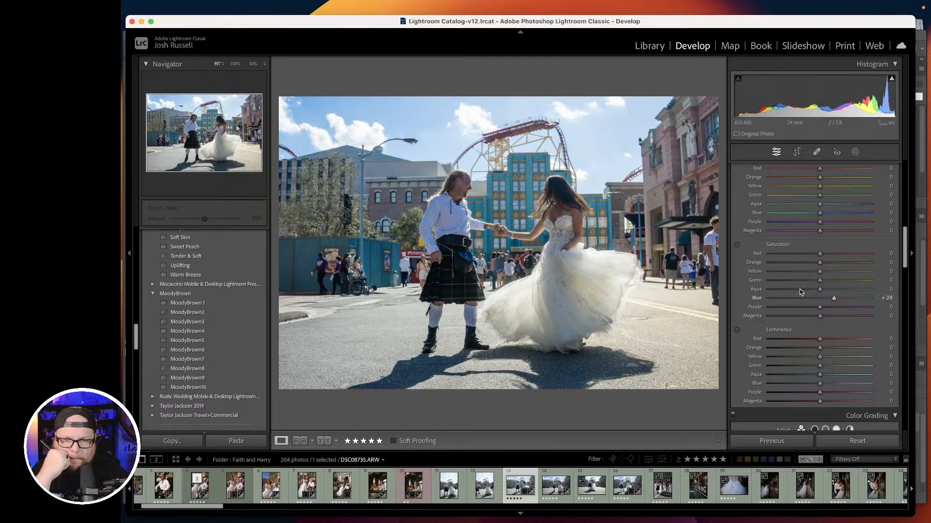
Mask the sky in the street photo and set its highlights to about -37, whites to -28 and saturation to 33.
scroll(748, 278, up, 8)
click(854, 153)
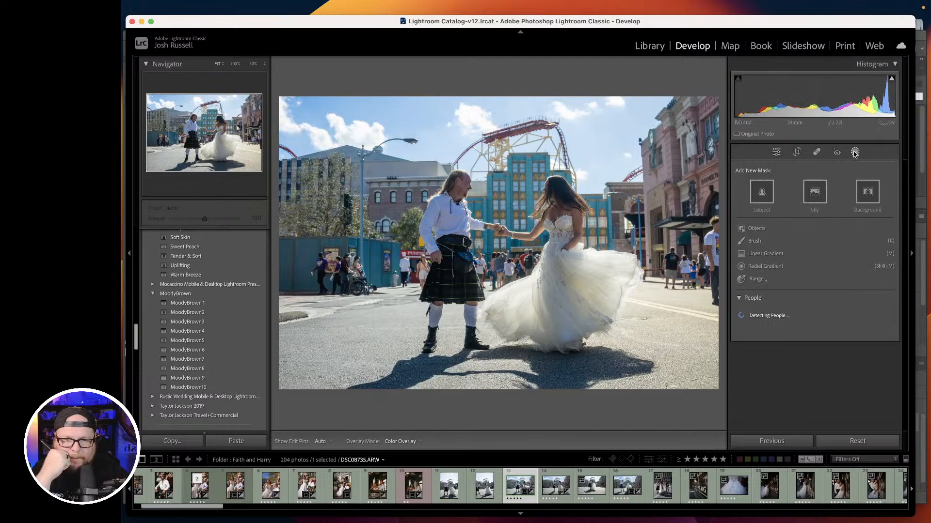
click(821, 193)
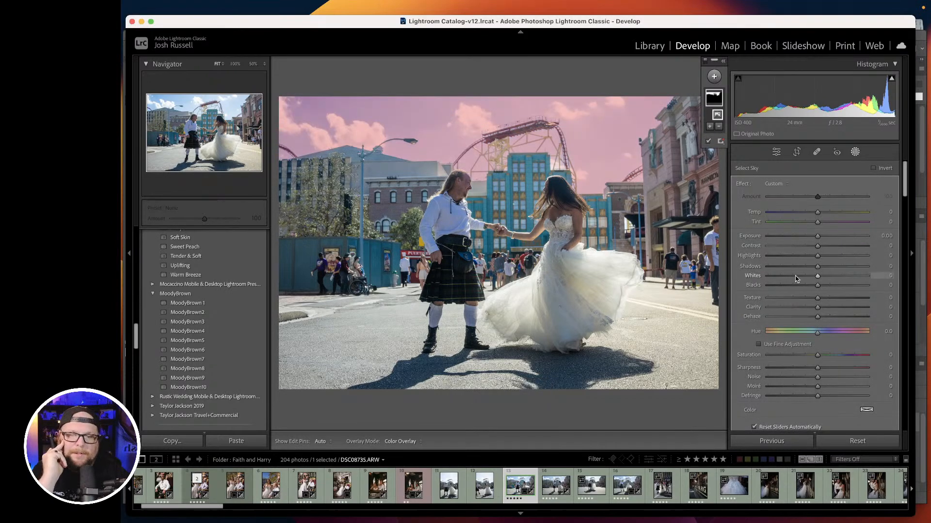
drag(828, 352, 845, 353)
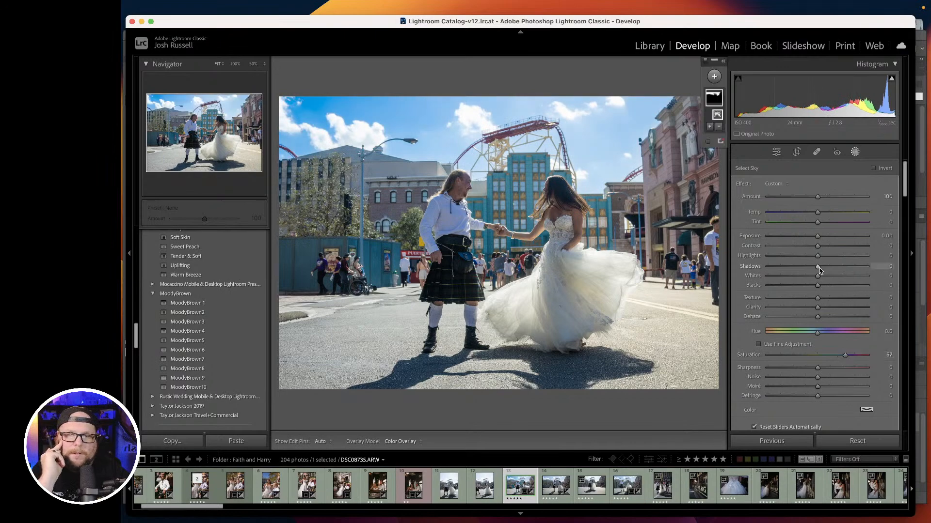
drag(817, 254, 803, 275)
mouse_move(845, 355)
mouse_down()
mouse_move(861, 355)
mouse_move(834, 356)
mouse_up()
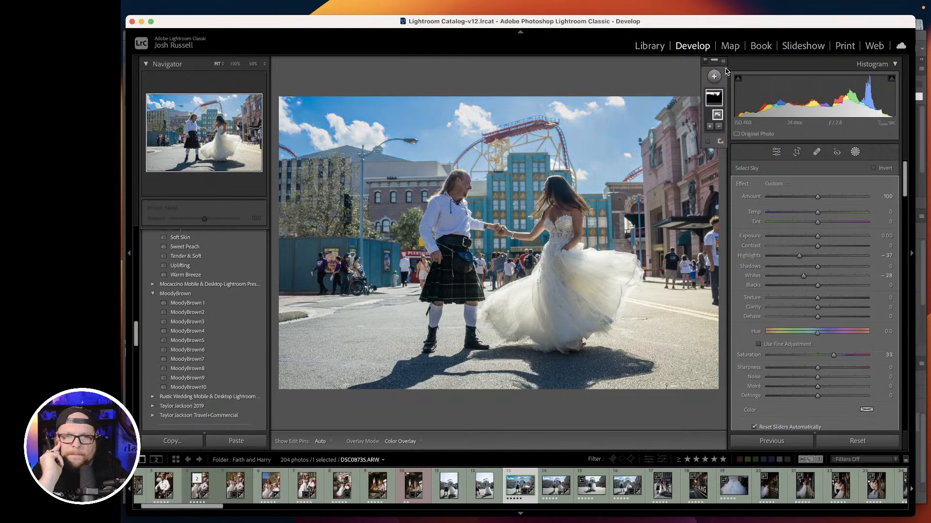
Add a subject mask for the couple, raise its shadows to about 46 and close masking.
click(714, 77)
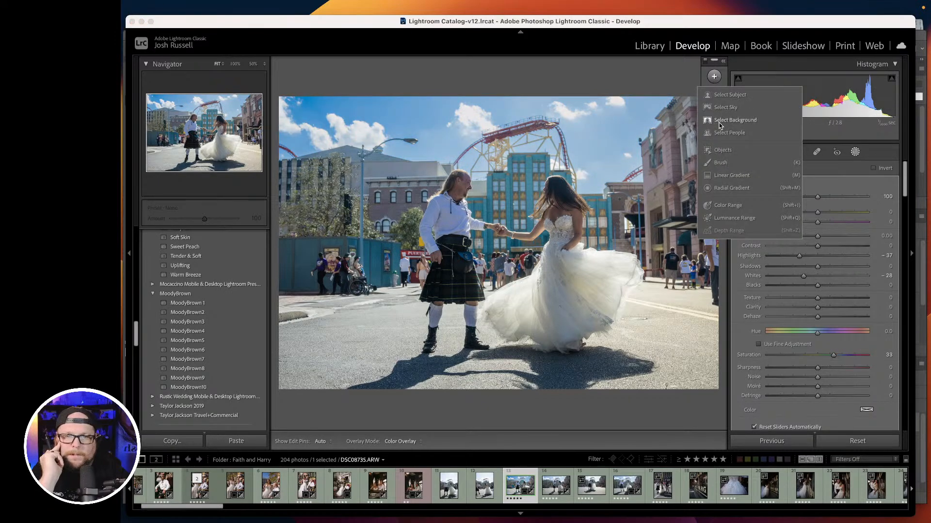
click(721, 95)
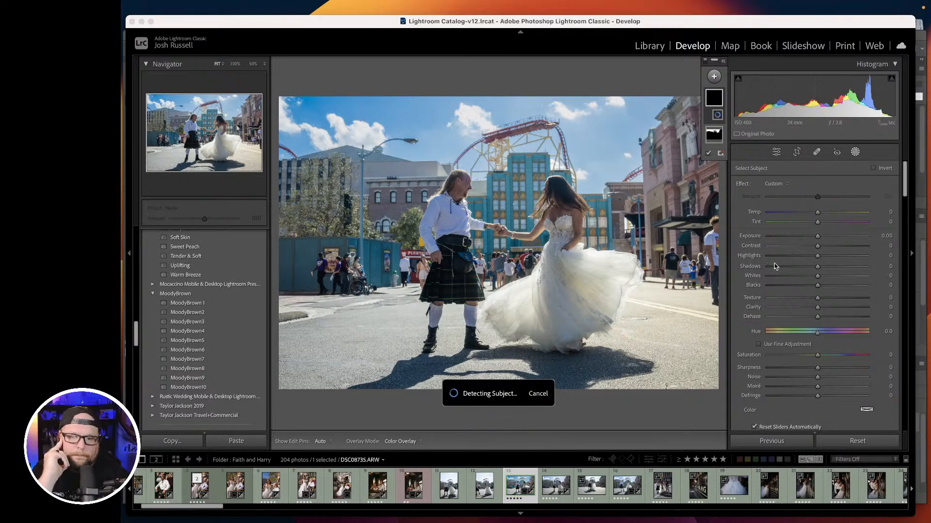
drag(818, 268, 842, 264)
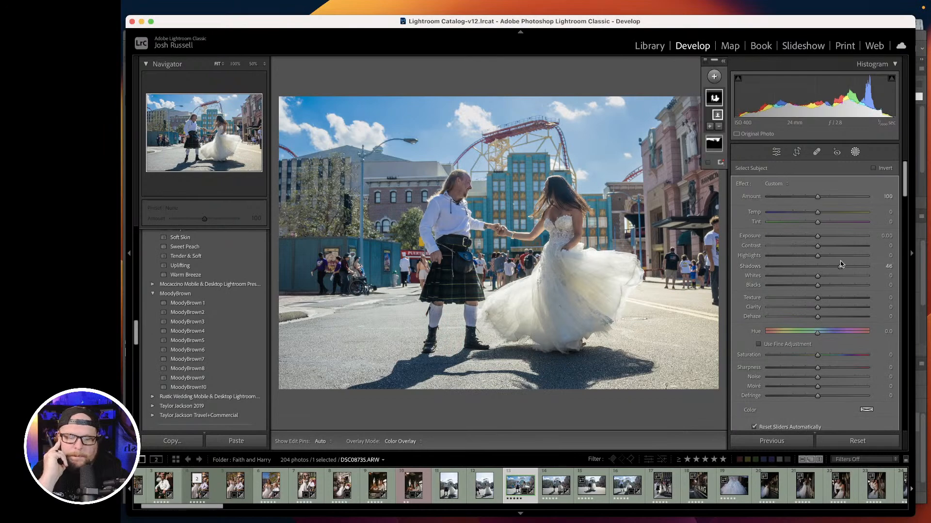
key(Escape)
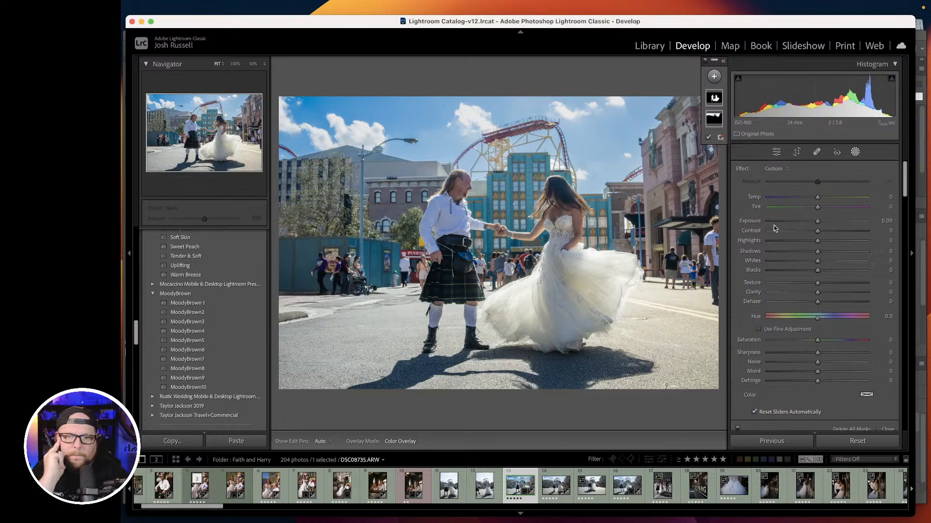
key(Escape)
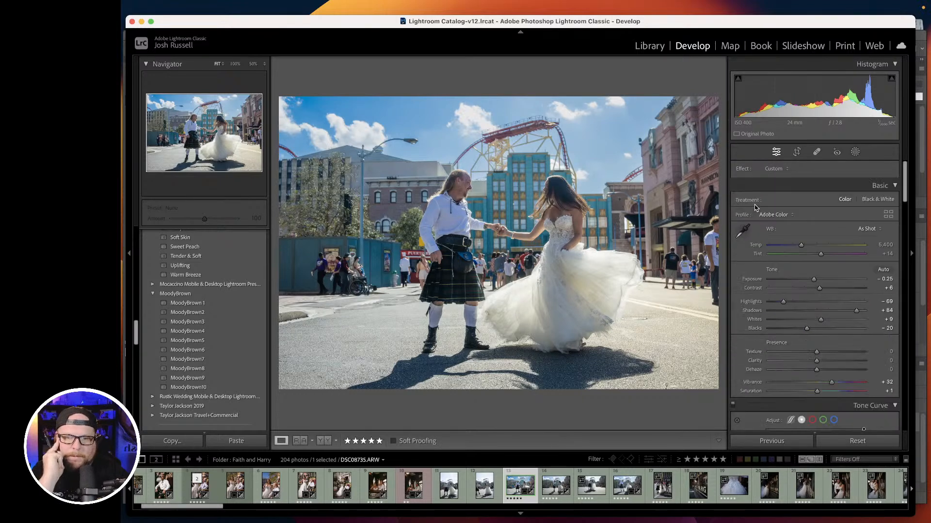
Sample the white balance from the bride's dress, warm the temperature to about 5,628 and check the dress up close.
click(743, 212)
click(577, 266)
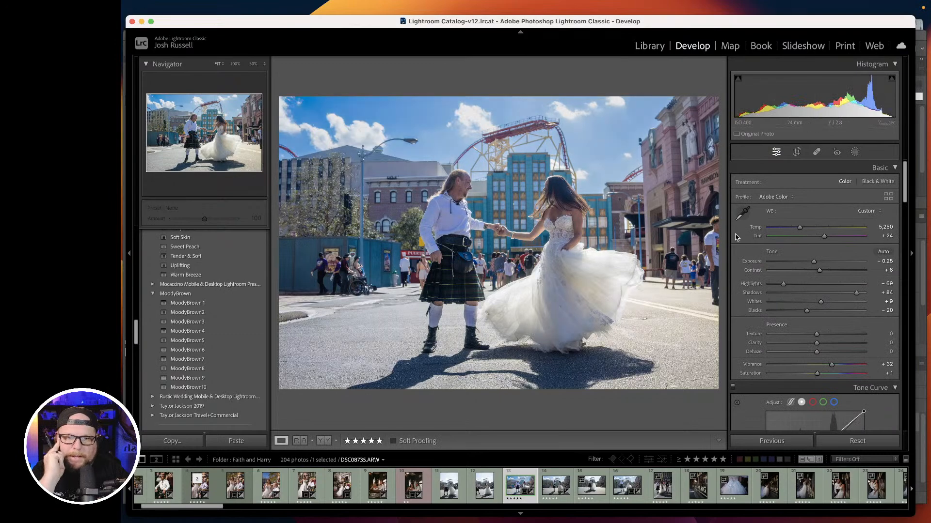
drag(800, 226, 803, 229)
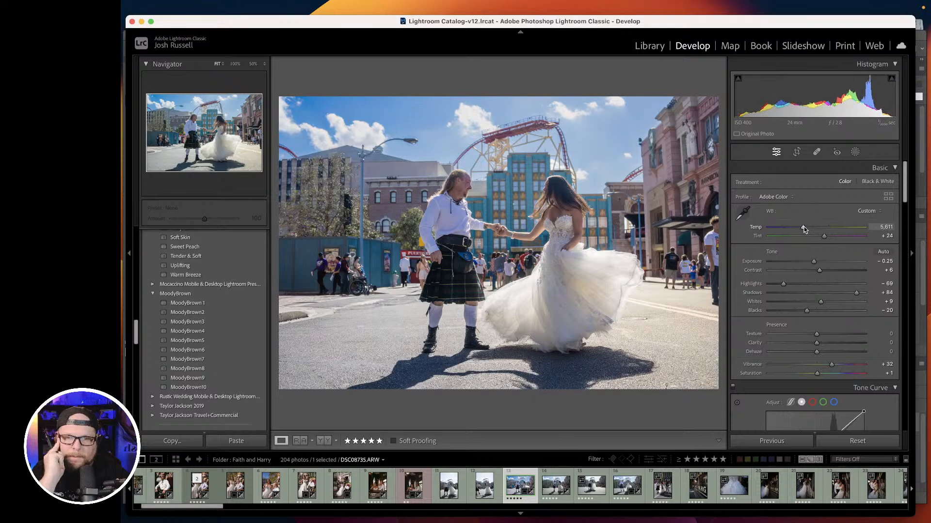
click(587, 288)
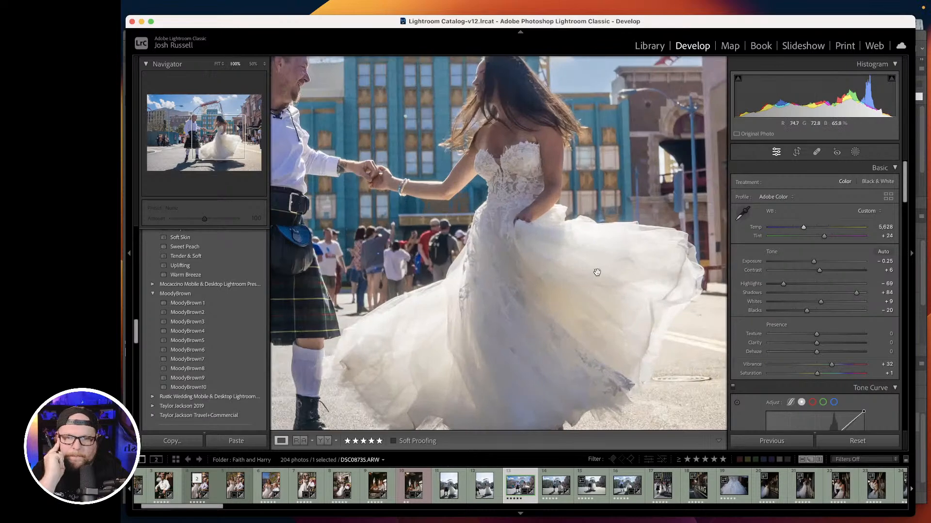
drag(518, 306, 588, 280)
click(525, 189)
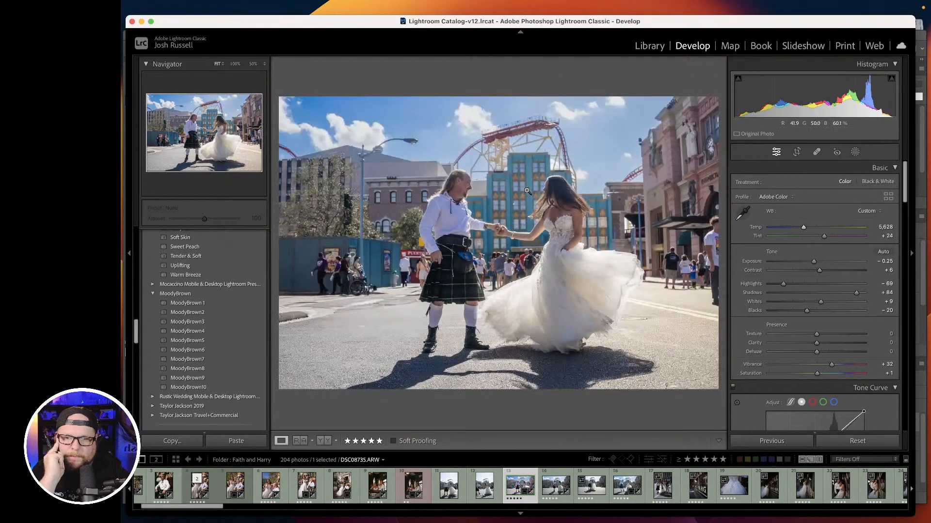
Select DSC08735.ARW together with the two photos after it and synchronize its develop settings to them.
key(Right)
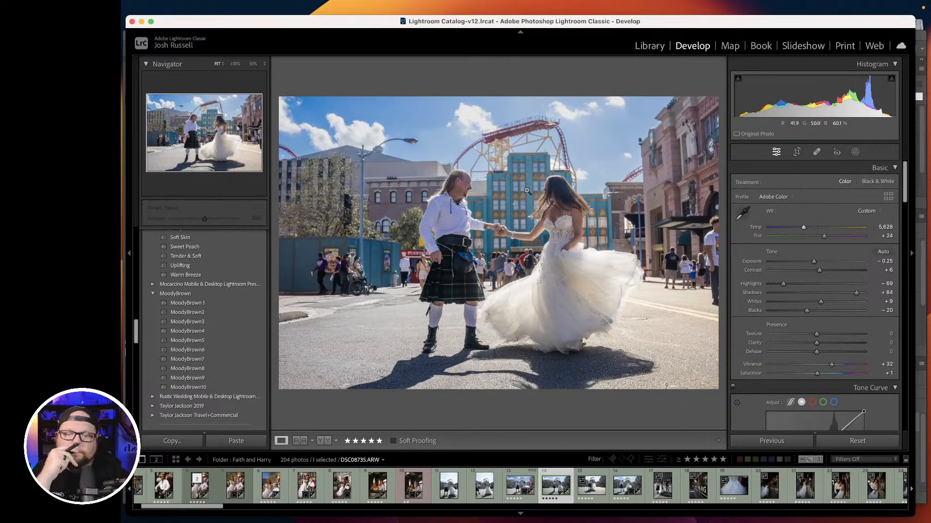
key(Left)
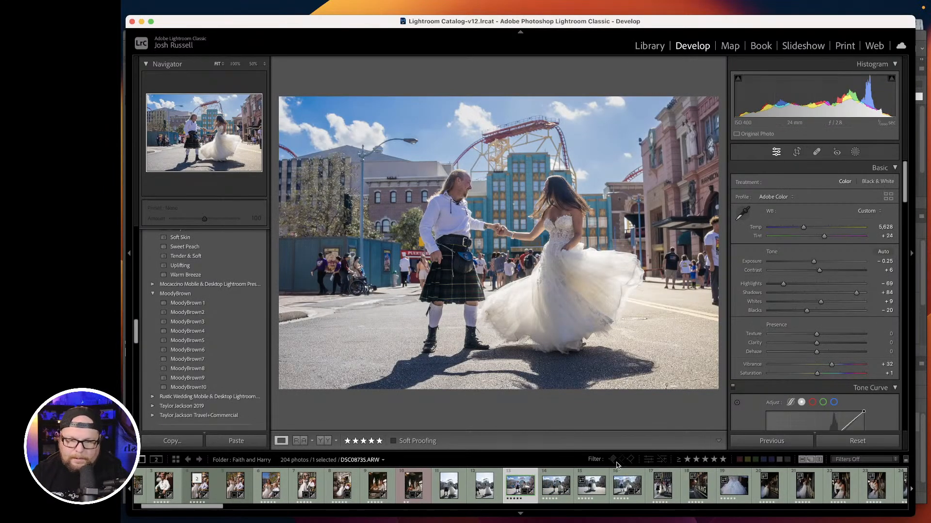
shift+click(593, 487)
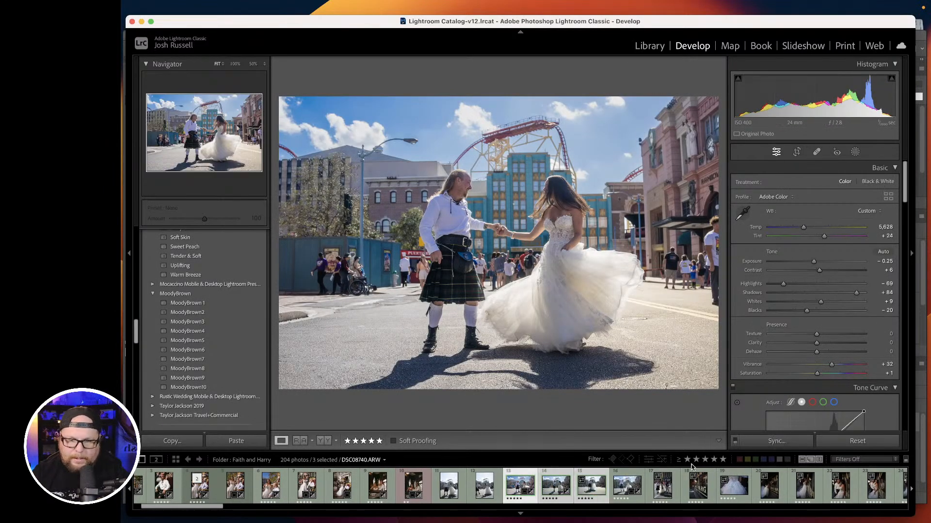
click(778, 442)
click(778, 266)
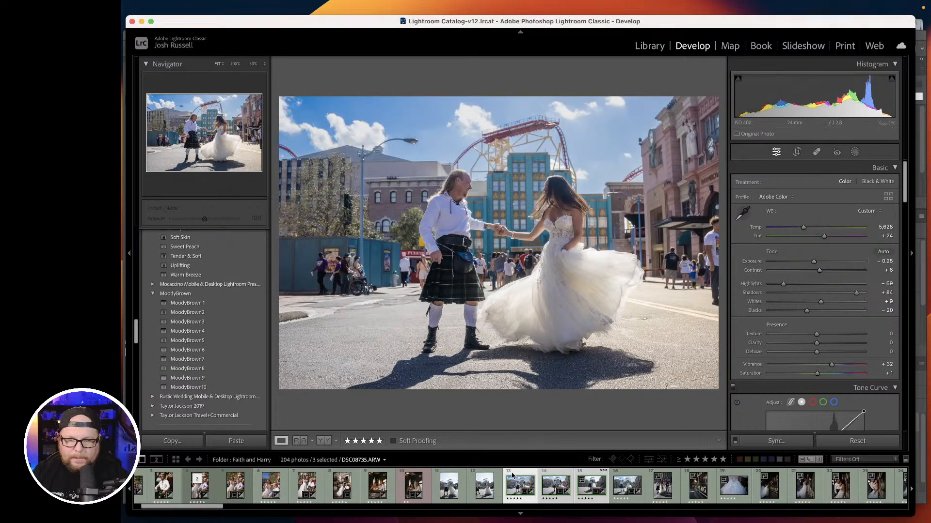
Go to the kissing photo DSC08737.ARW and straighten its crop to an angle of about -1.14.
click(493, 488)
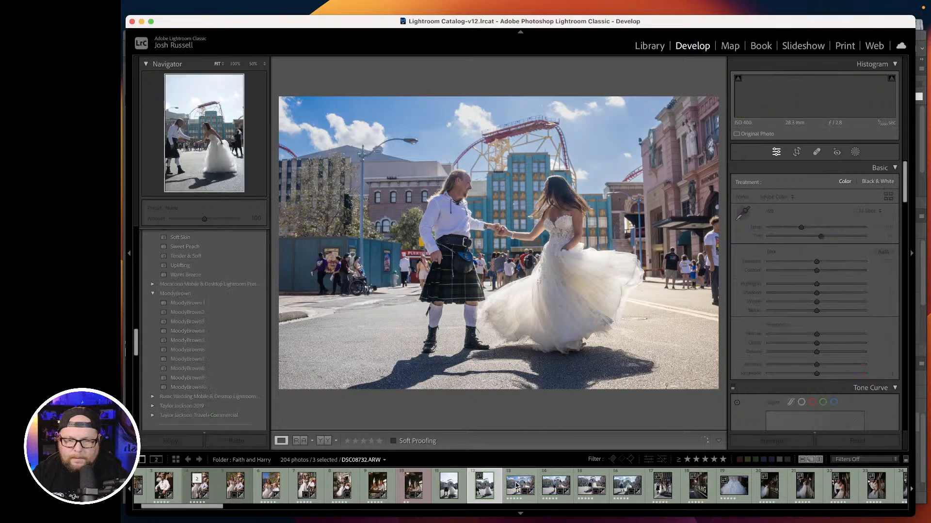
click(517, 486)
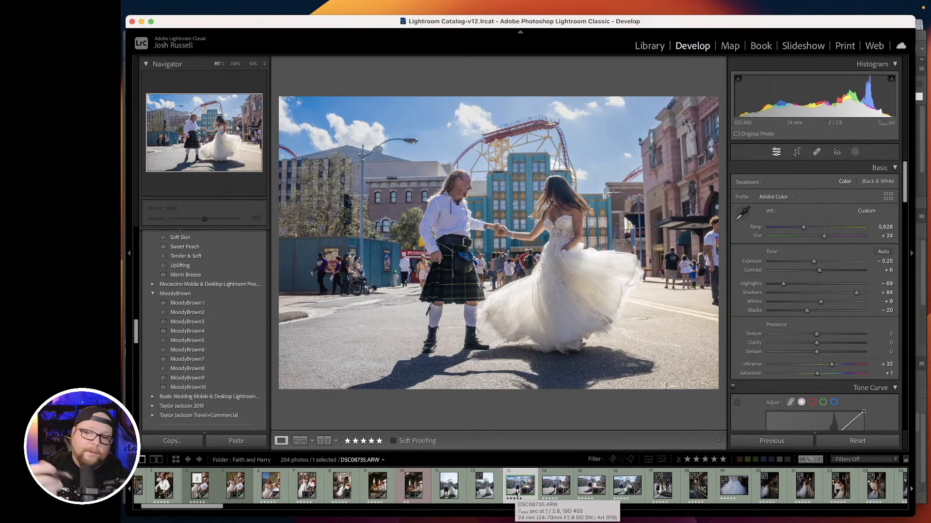
key(Right)
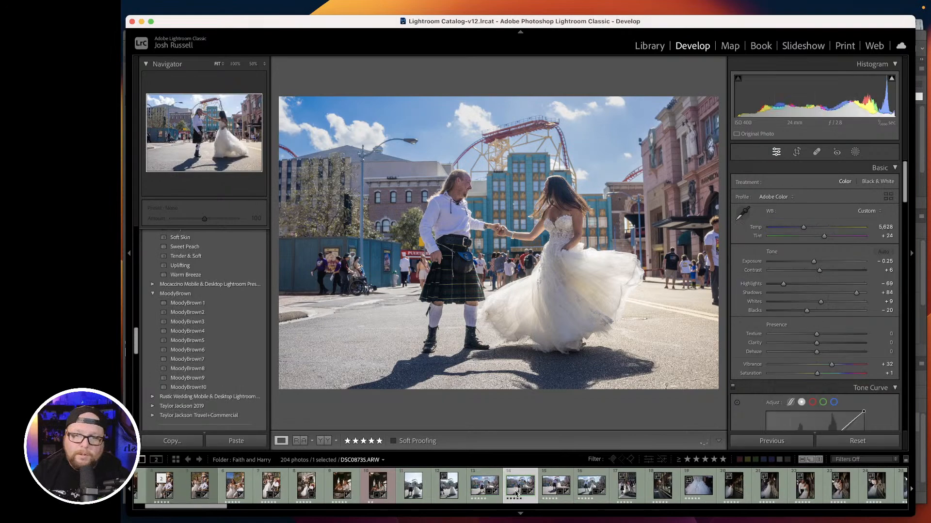
key(Right)
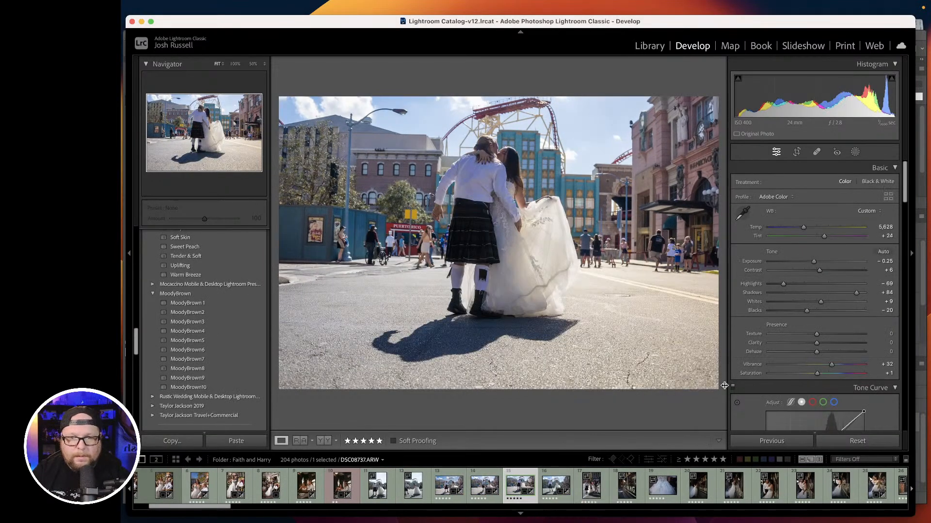
click(798, 156)
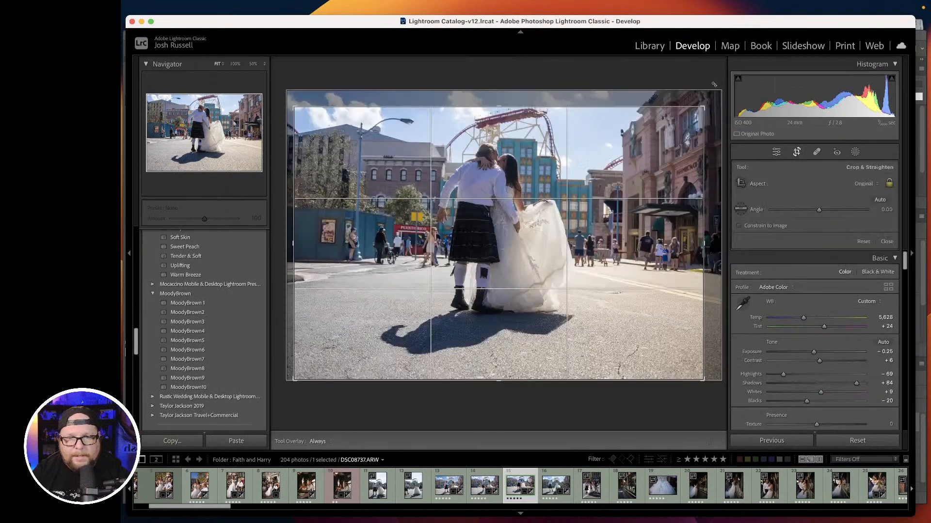
drag(713, 88, 710, 78)
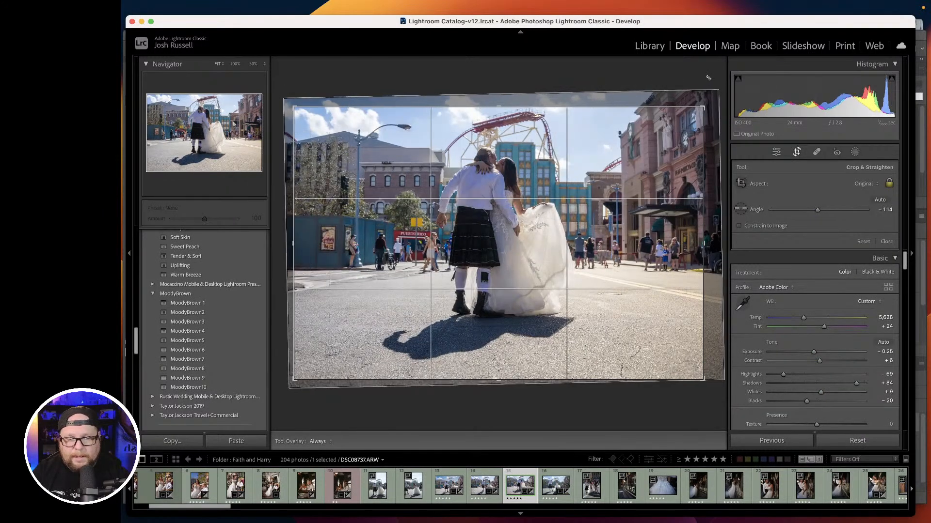
key(Return)
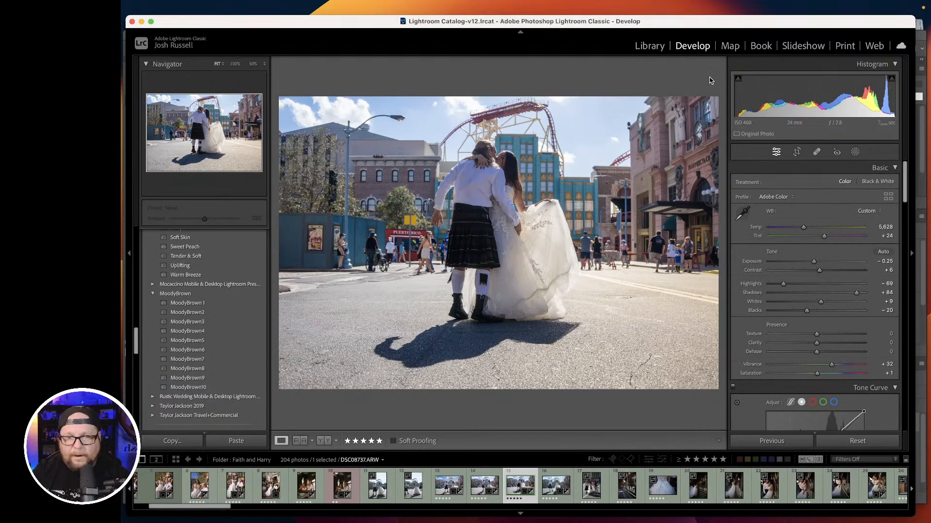
Go to DSC08738.ARW and examine the bride's face at 100% zoom.
key(Right)
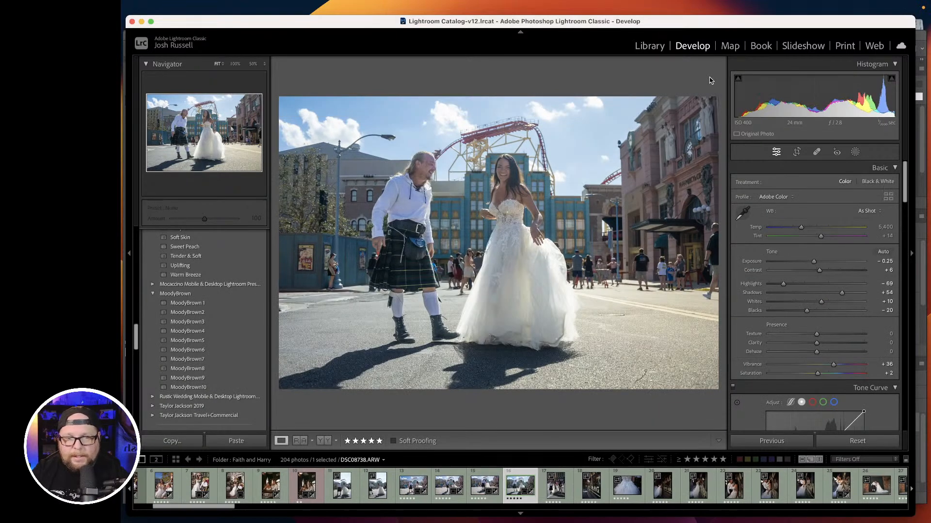
click(493, 187)
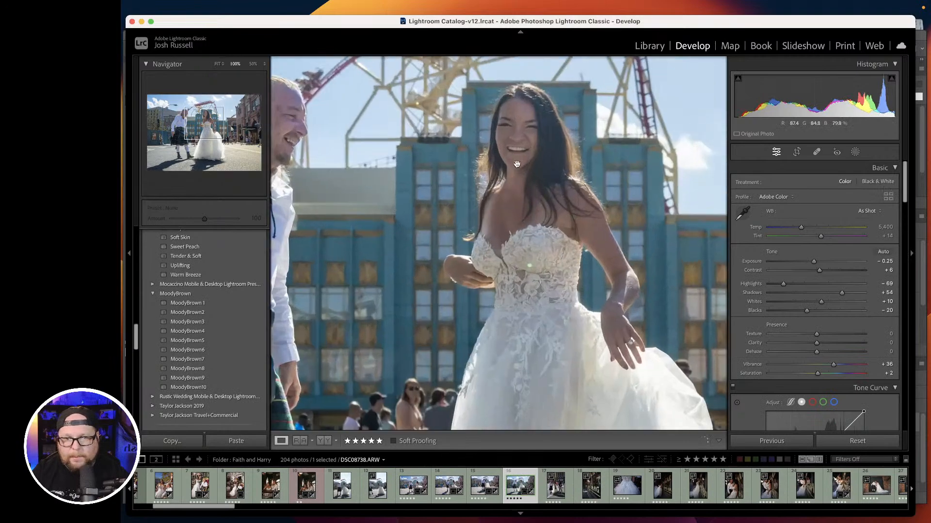
click(529, 156)
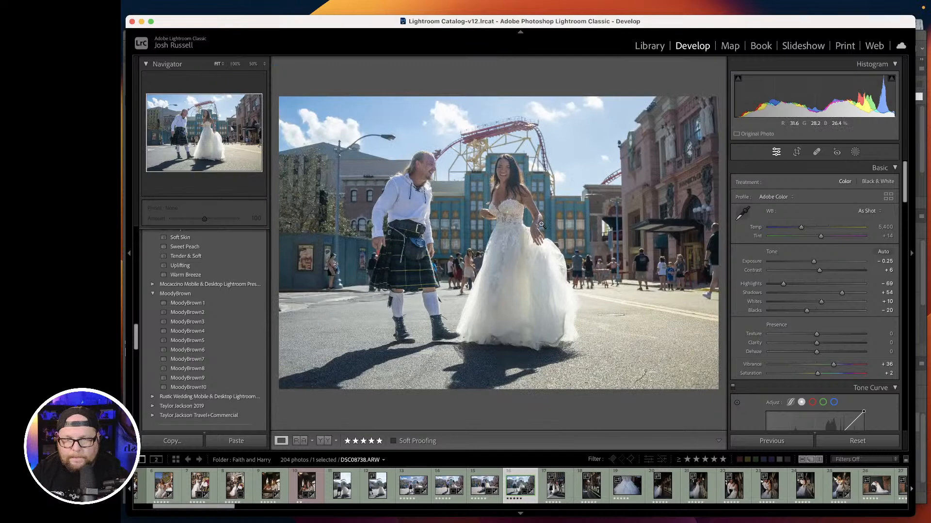
Go to the portrait-format street photo DSC08740.ARW, apply Auto tone and straighten its crop slightly.
key(Right)
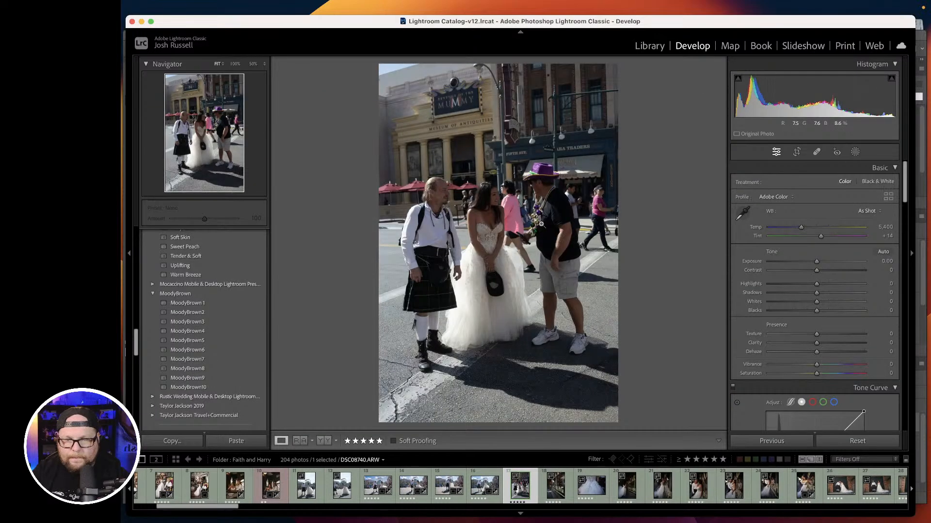
click(882, 252)
click(796, 152)
drag(643, 89, 647, 91)
key(Return)
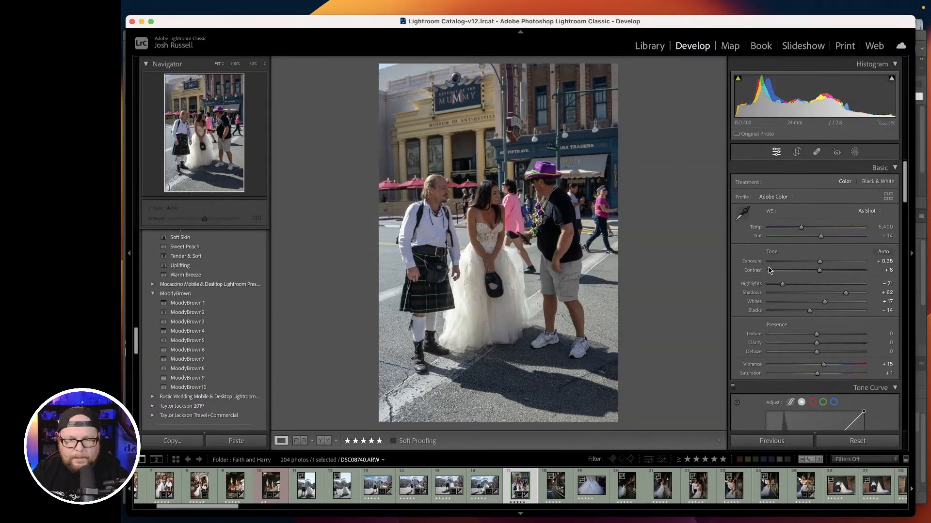
Raise the photo's shadows to about +87 and exposure to about +0.70, and lower its texture very slightly.
drag(857, 293, 860, 292)
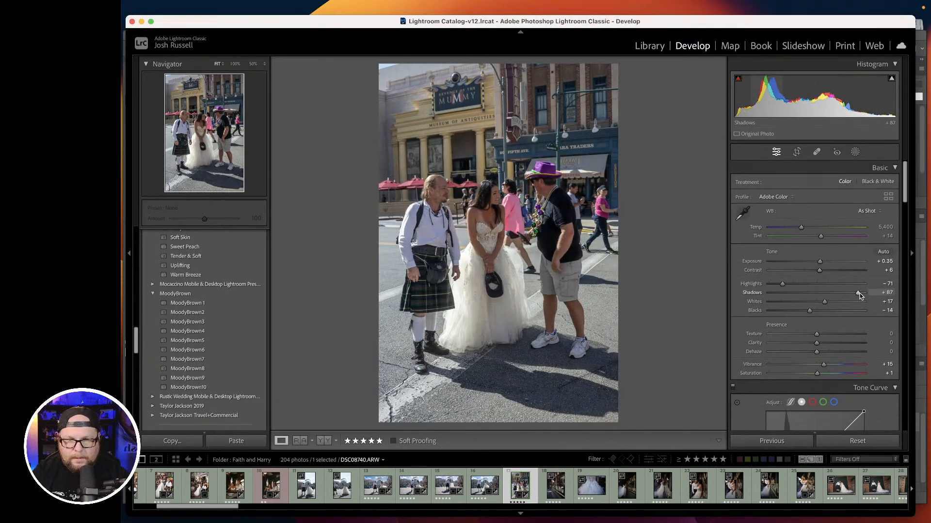
drag(820, 262, 823, 262)
drag(818, 335, 816, 336)
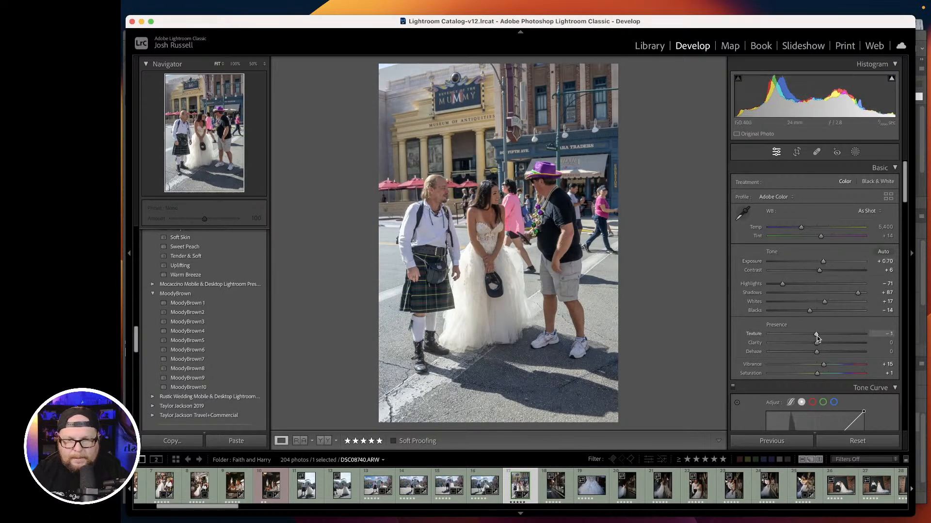
Set the rating of the shop window photo DSC08742.ARW to 0 and inspect the dress detail in DSC08743.ARW.
key(Right)
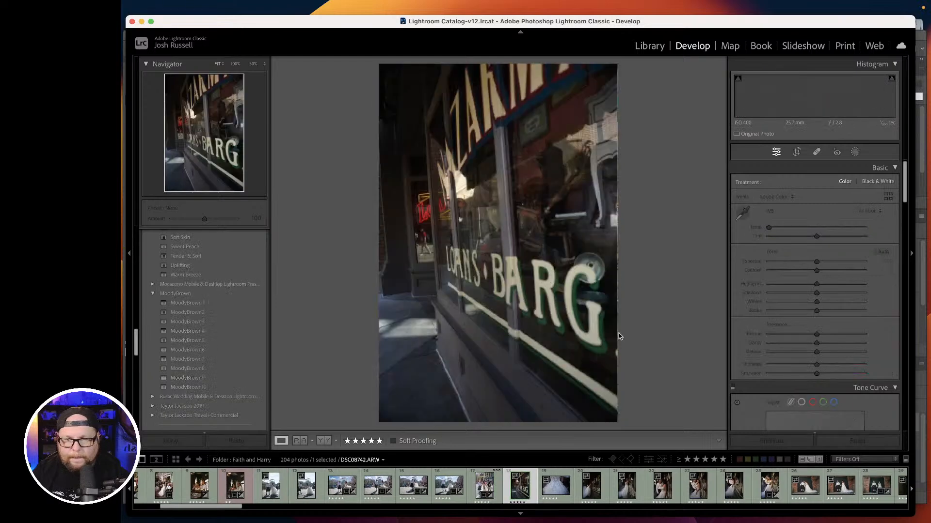
key(0)
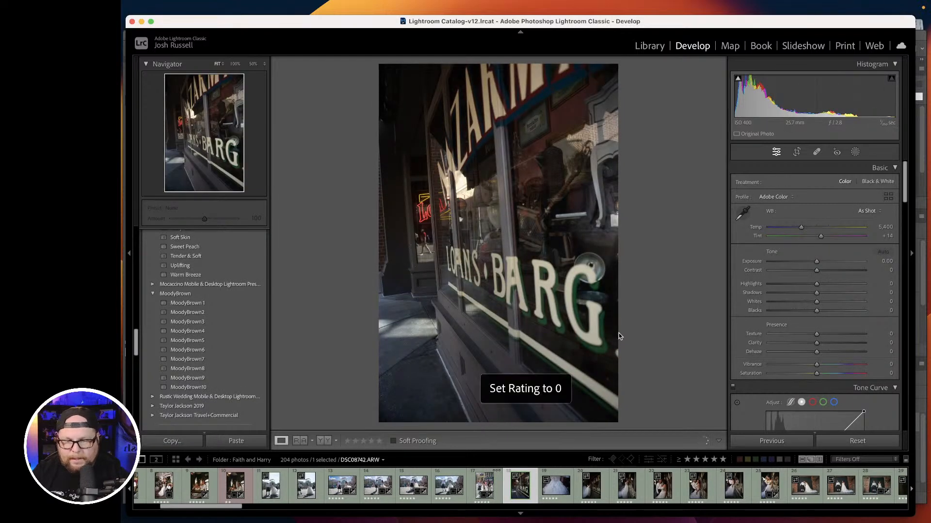
key(Right)
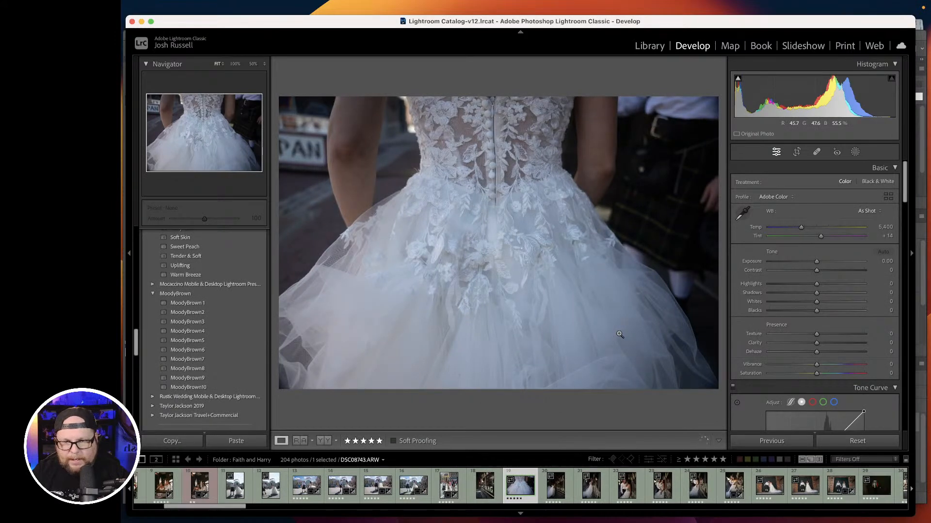
click(582, 250)
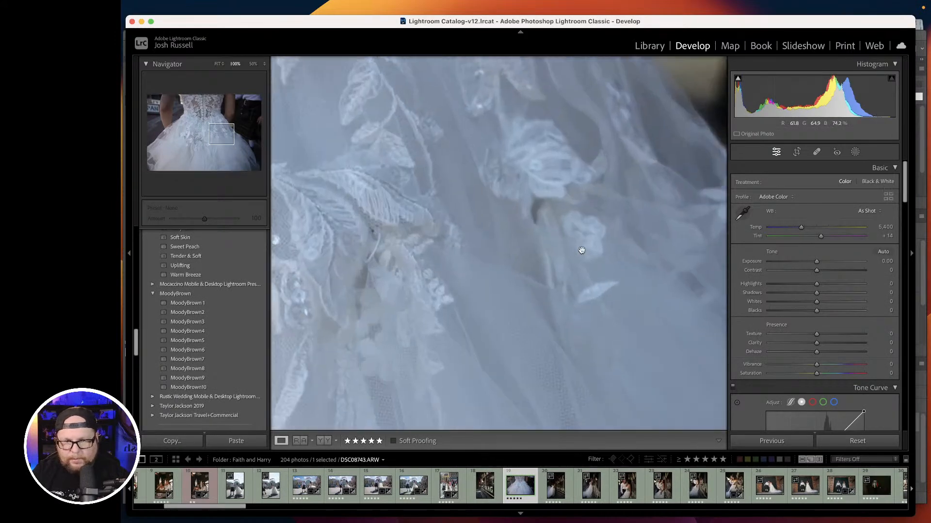
Check the dress detail in DSC08743.ARW, set the ratings of DSC08743.ARW and DSC08744.ARW to 0, and go to DSC08747.ARW.
drag(423, 218, 584, 198)
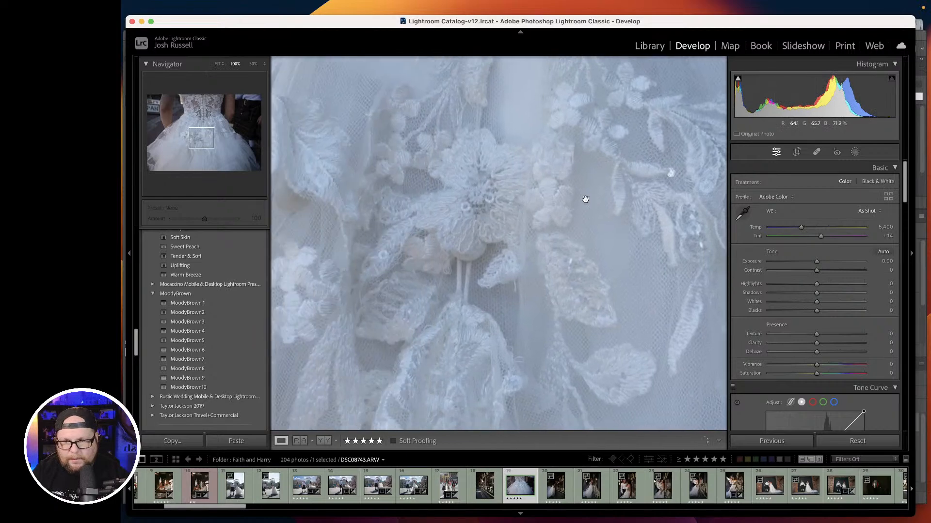
click(584, 200)
key(0)
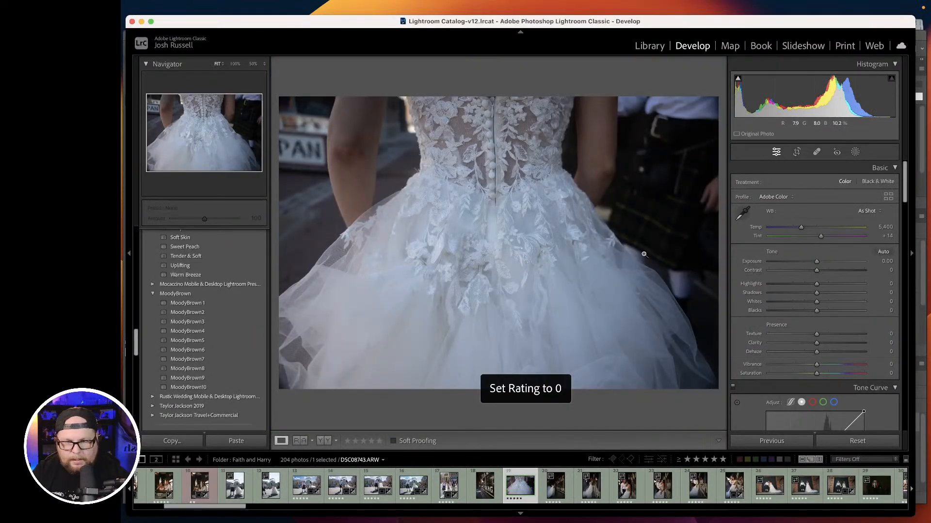
key(Right)
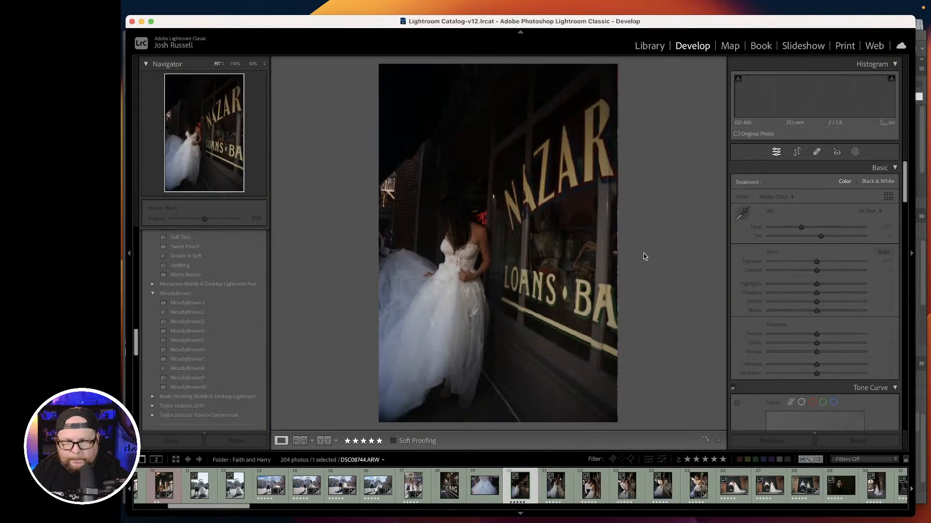
key(0)
key(Right)
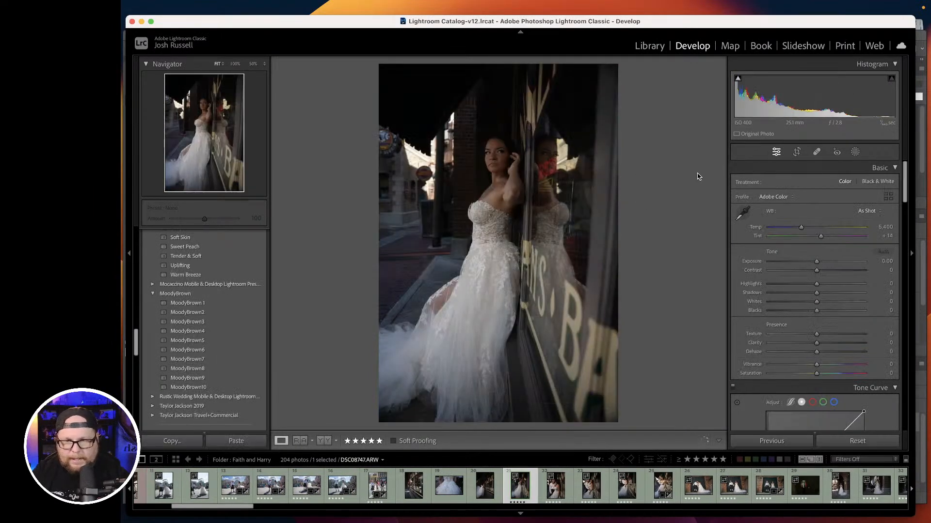
Straighten the crop of DSC08747.ARW by rotating it slightly so the street scene looks upright.
click(797, 152)
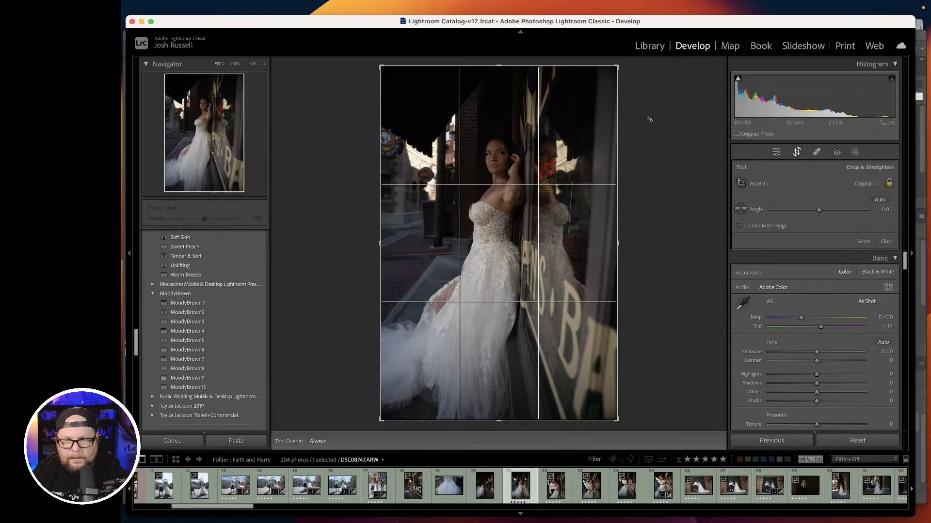
drag(650, 119, 647, 116)
key(Return)
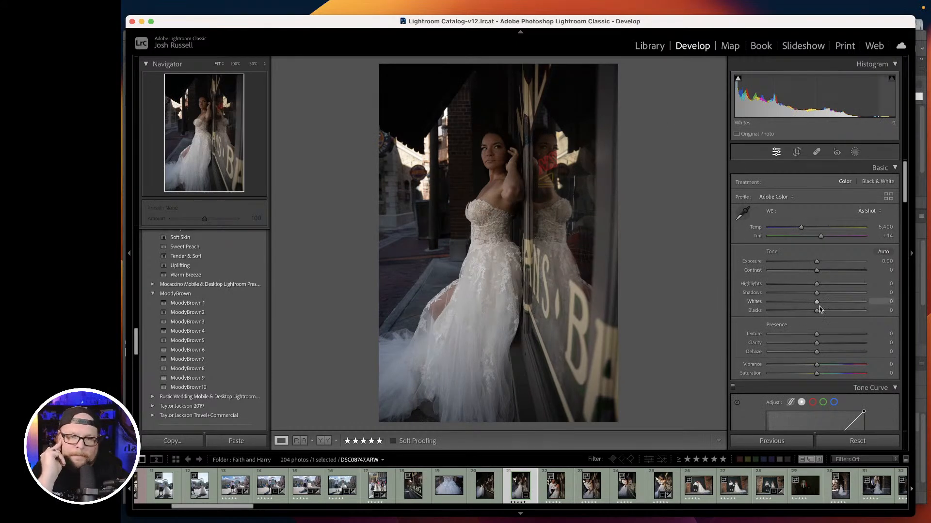
Set the photo's shadows to +52, exposure to +0.60, vibrance to +36 and texture to −11.
drag(817, 294, 822, 262)
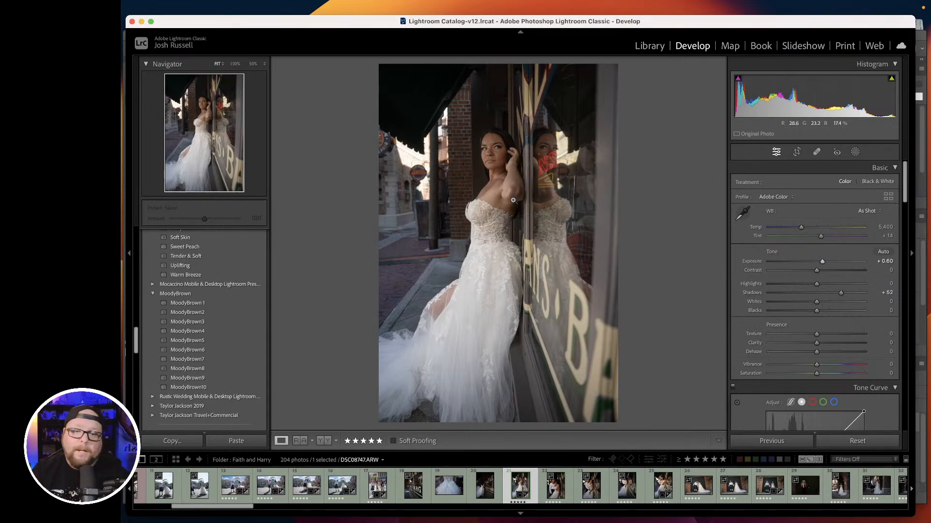
drag(498, 157, 520, 126)
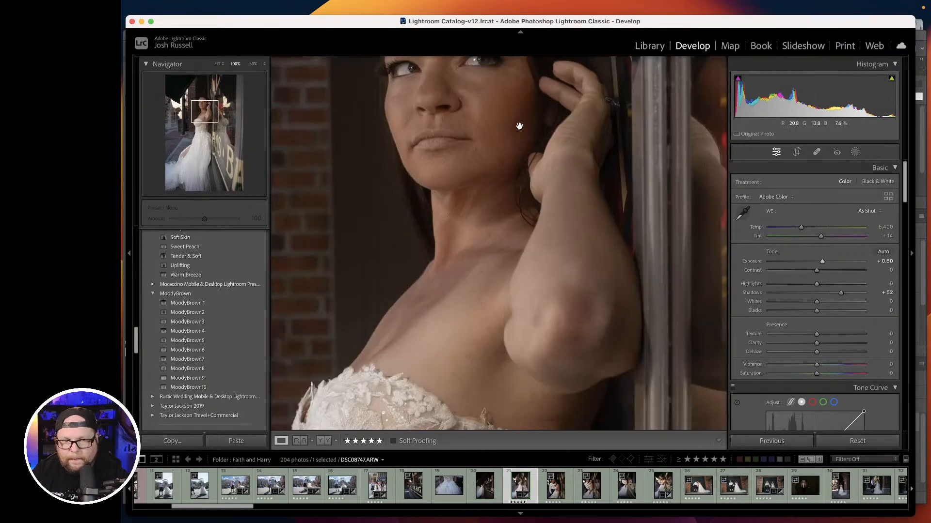
click(547, 264)
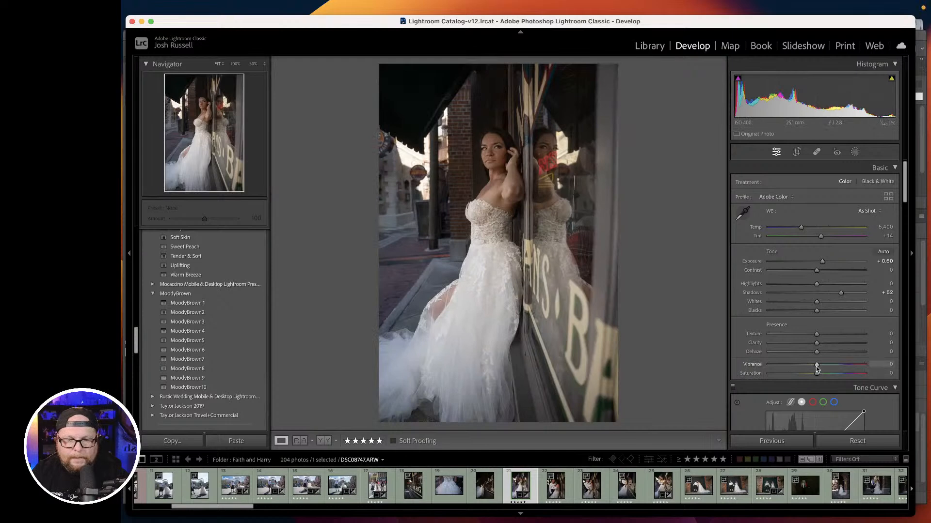
drag(817, 367, 833, 366)
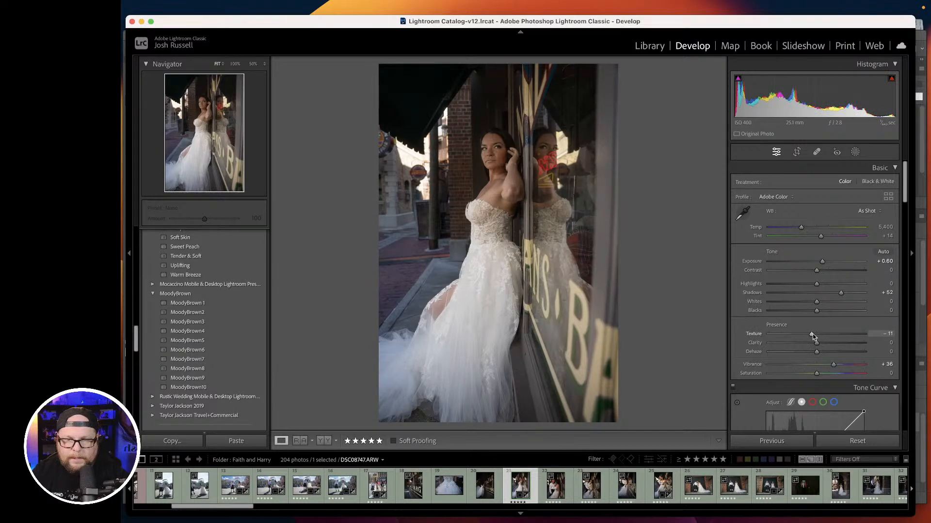
Create a single people mask covering the bride's face skin, body skin, lips and hair.
click(854, 152)
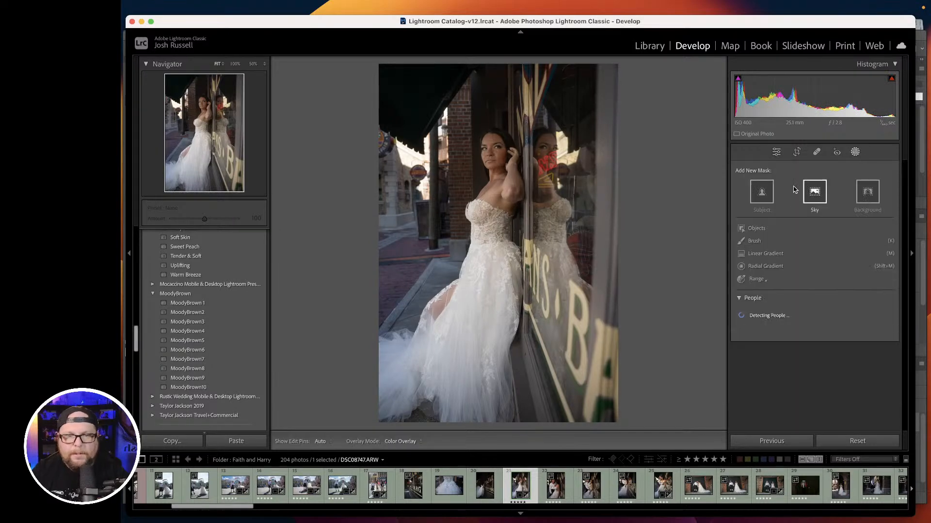
click(765, 194)
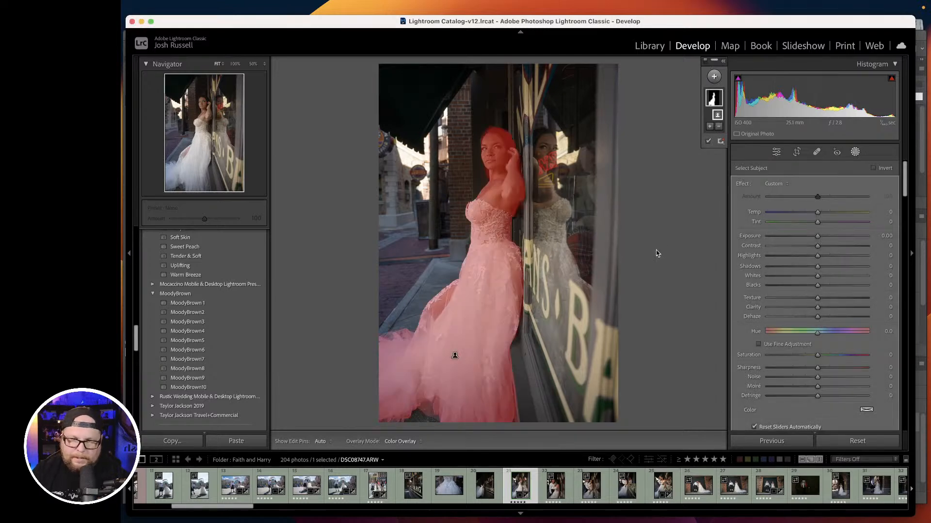
key(super+z)
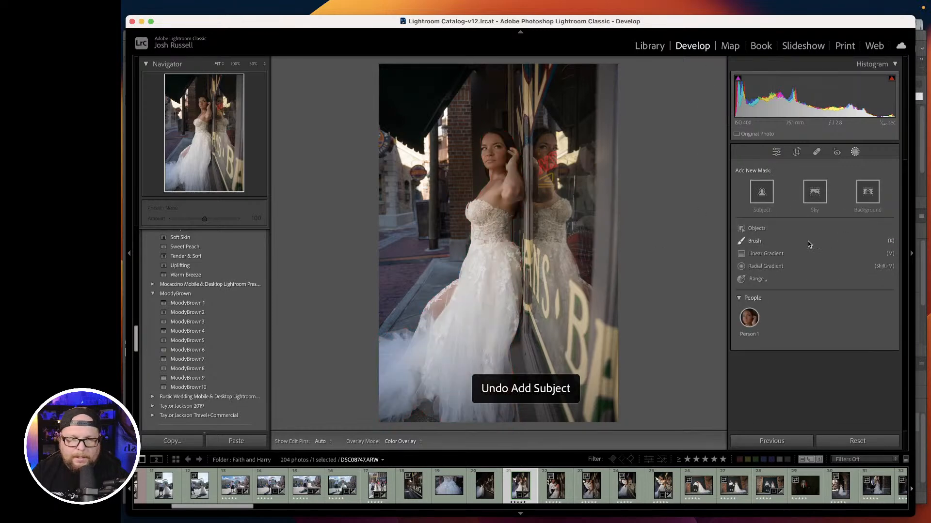
click(749, 319)
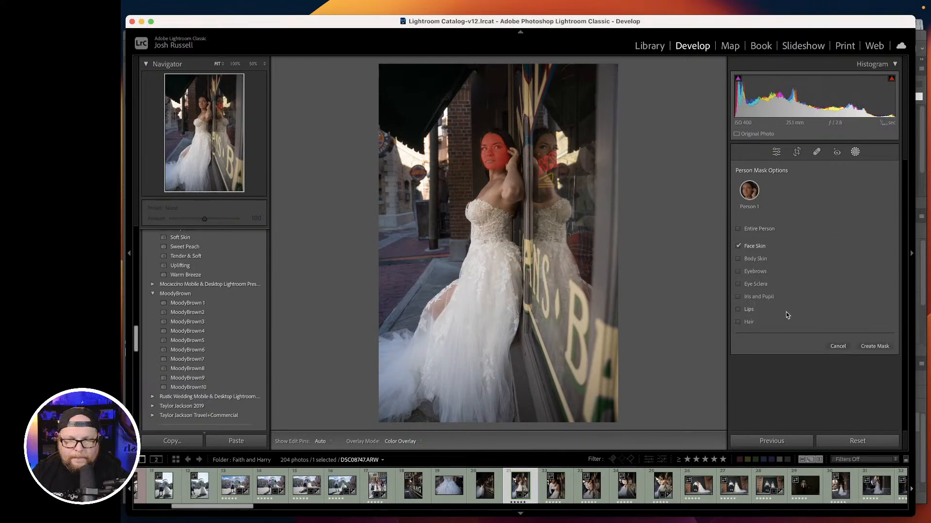
click(754, 259)
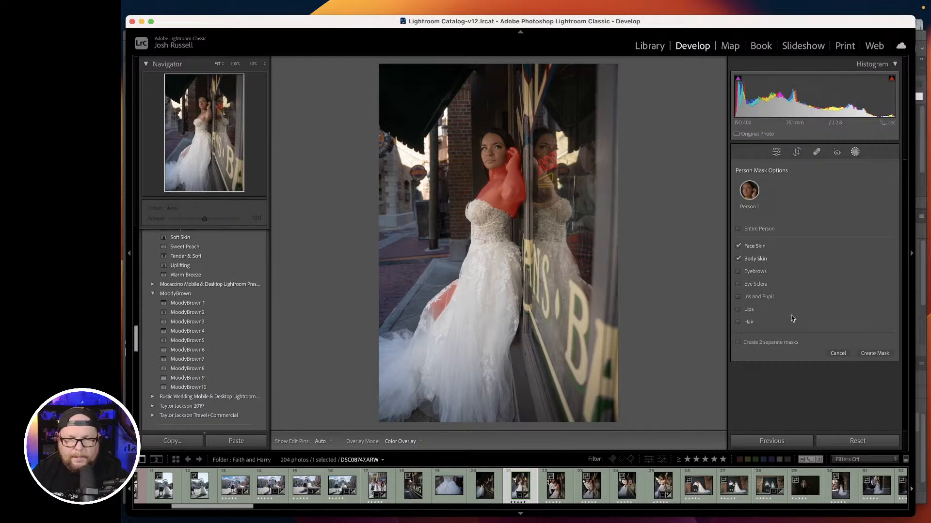
click(750, 309)
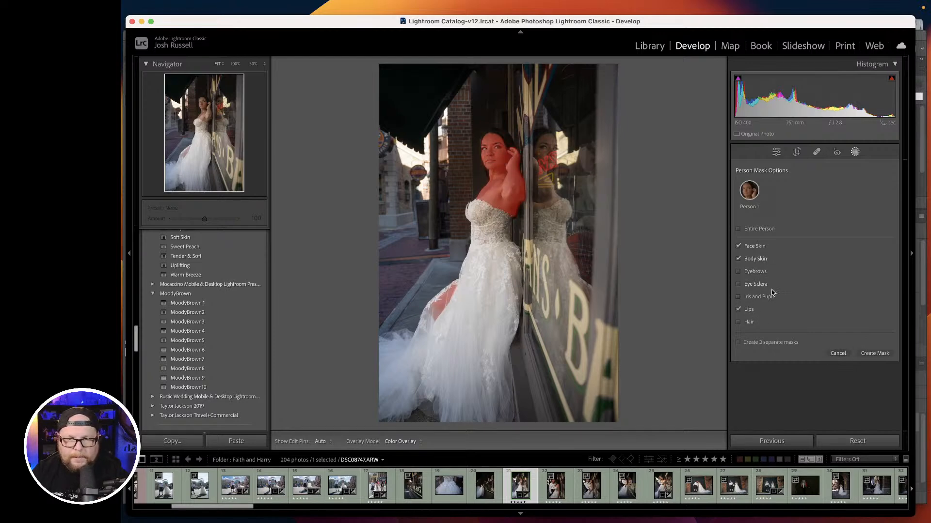
click(749, 323)
click(868, 354)
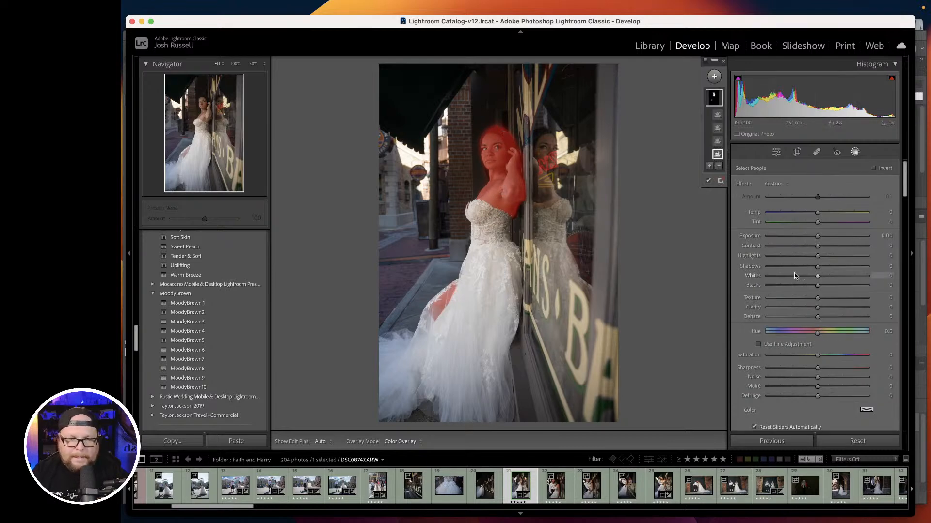
Set the people mask's shadows to 26 and texture to −12, and compare the bride's face before and after at 100% zoom.
mouse_move(817, 267)
mouse_down()
mouse_move(838, 270)
mouse_move(830, 266)
mouse_up()
drag(817, 298, 812, 299)
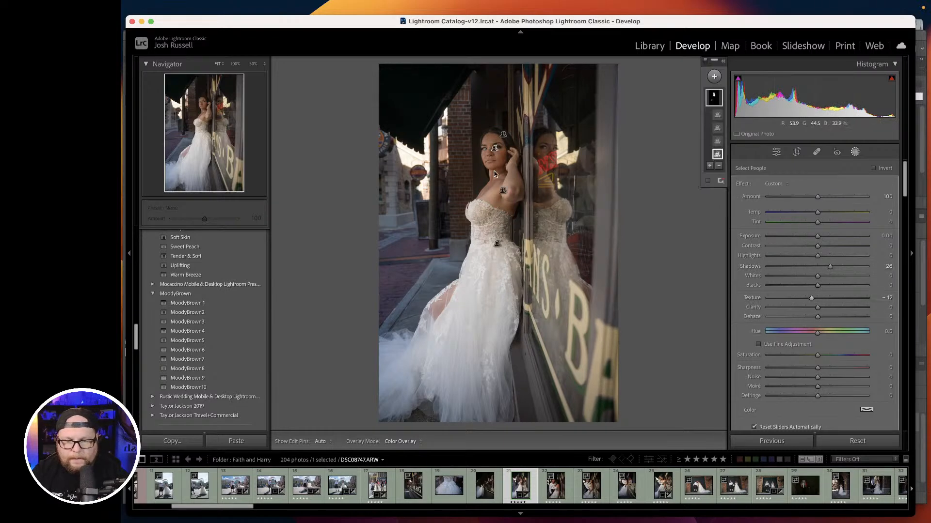
key(shift+w)
click(490, 132)
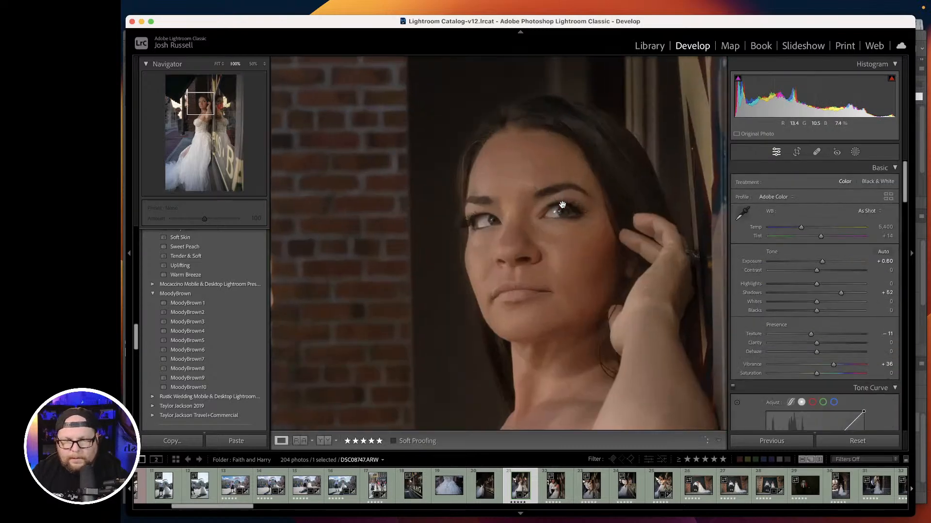
key(backslash)
key(backslash)
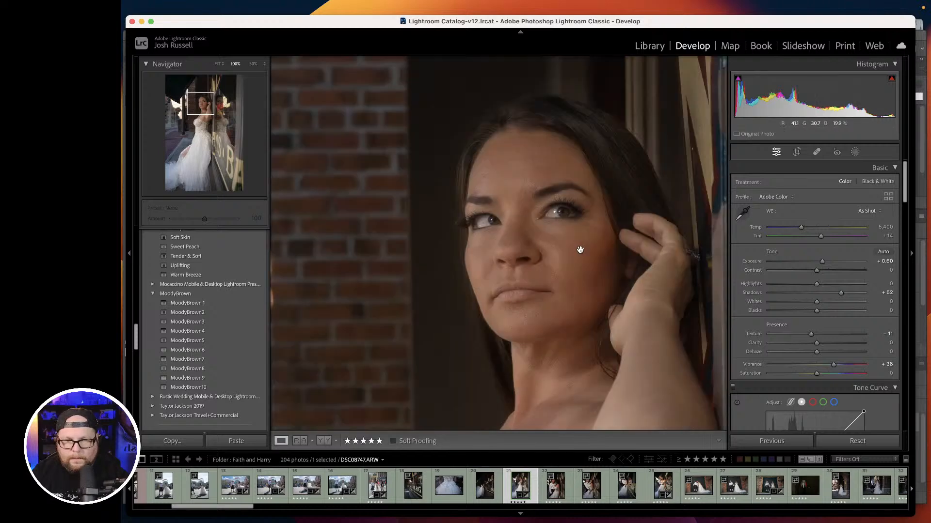
click(578, 250)
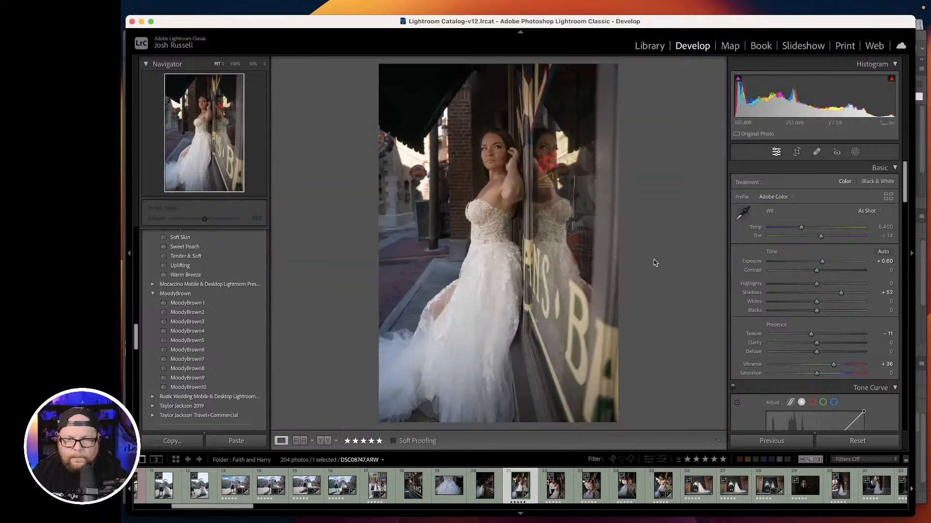
Shape the tone curve into a gentle S-curve and lift its black point to an output of 14.
scroll(803, 347, down, 4)
scroll(803, 347, down, 2)
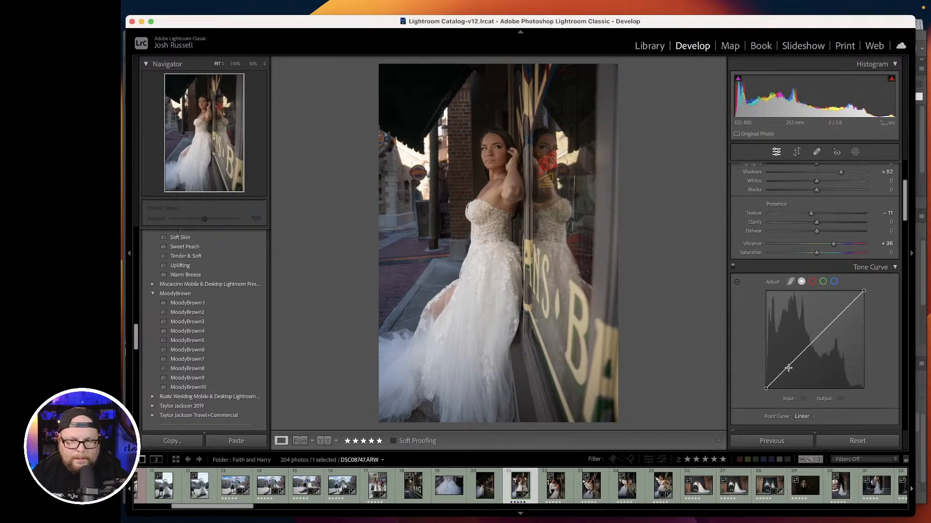
drag(791, 366, 883, 288)
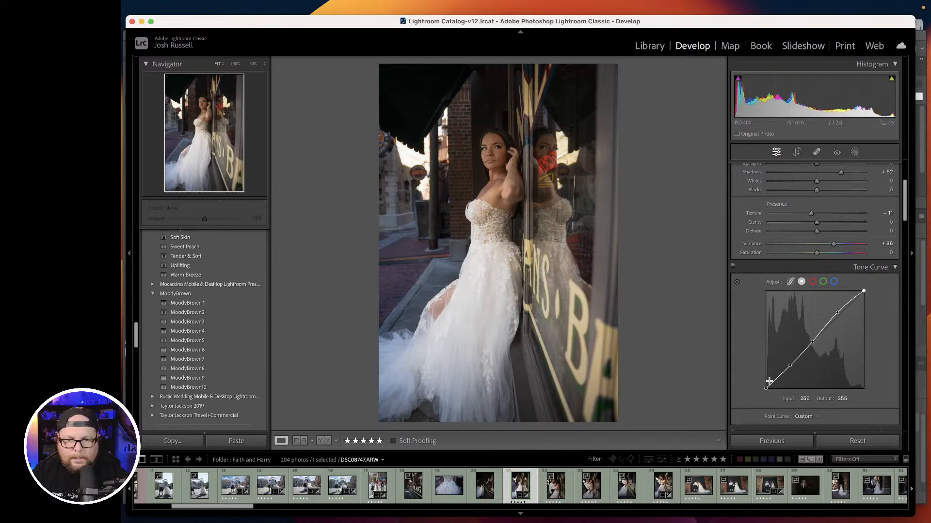
drag(765, 389, 766, 387)
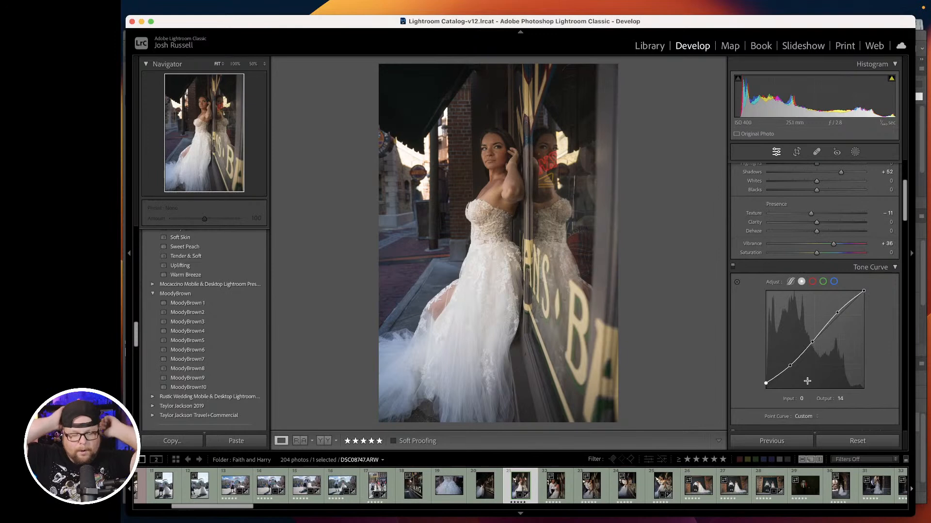
Enable lens profile corrections for the photo, switching them off and on to compare the effect.
scroll(742, 359, down, 10)
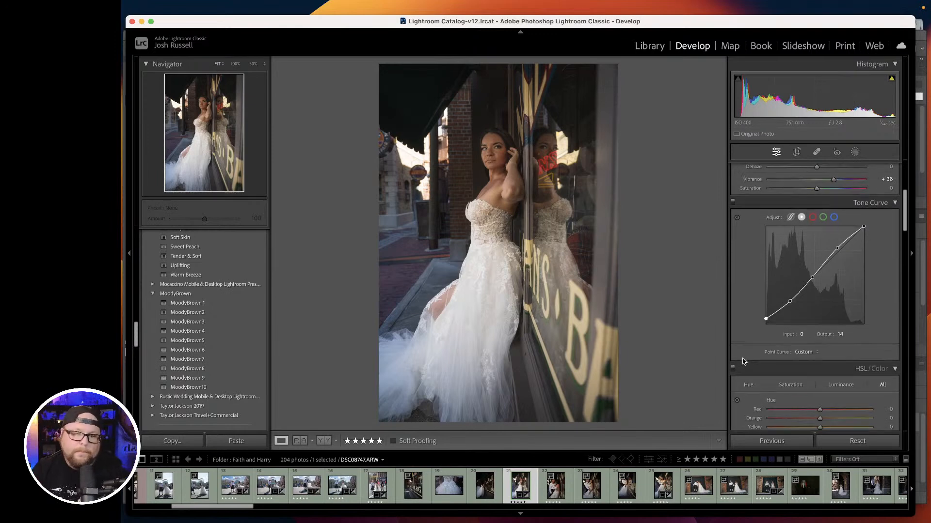
scroll(743, 361, down, 10)
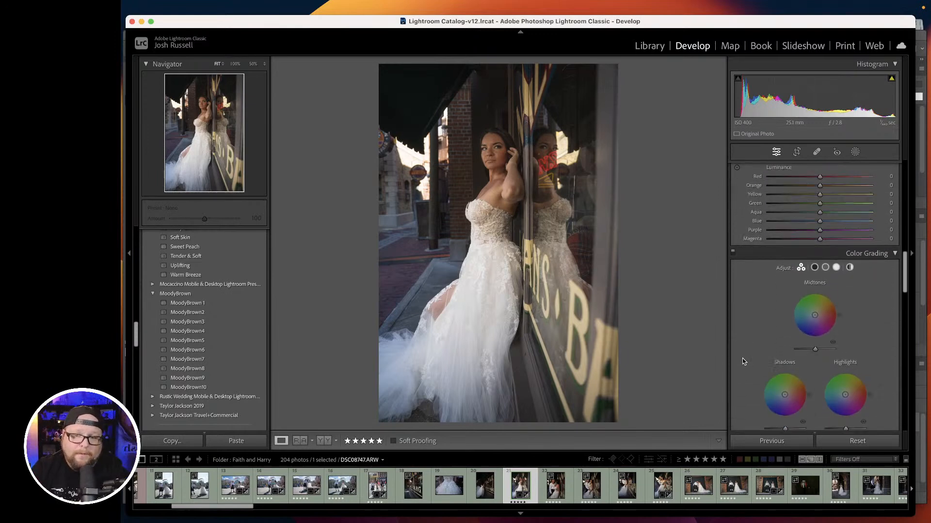
scroll(743, 359, down, 6)
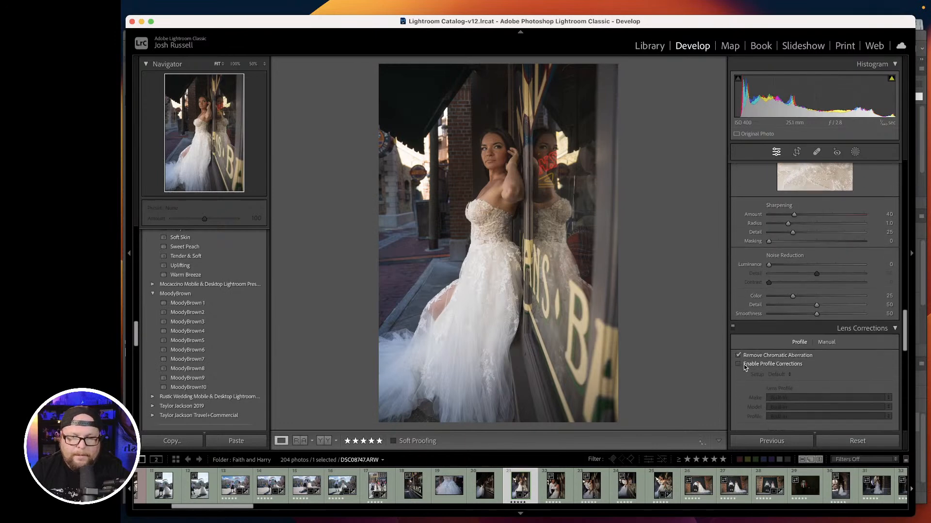
click(745, 364)
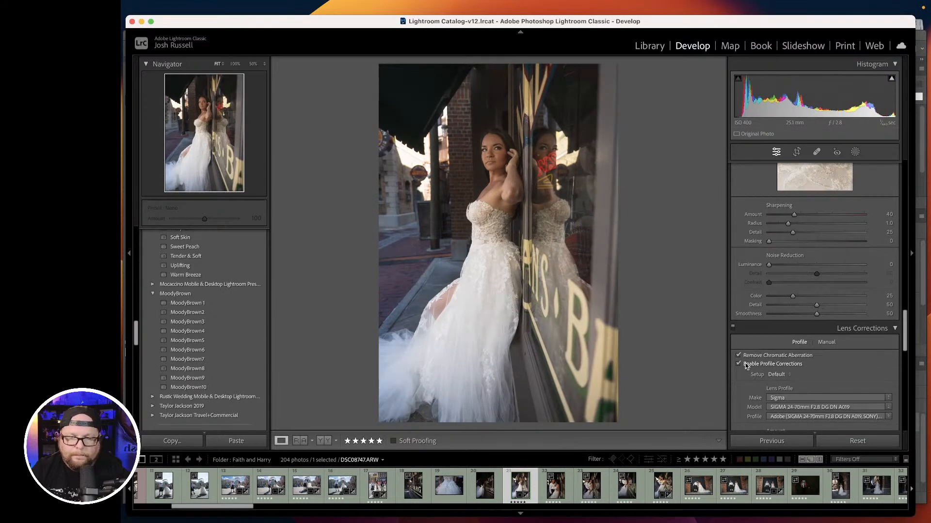
click(745, 365)
click(746, 365)
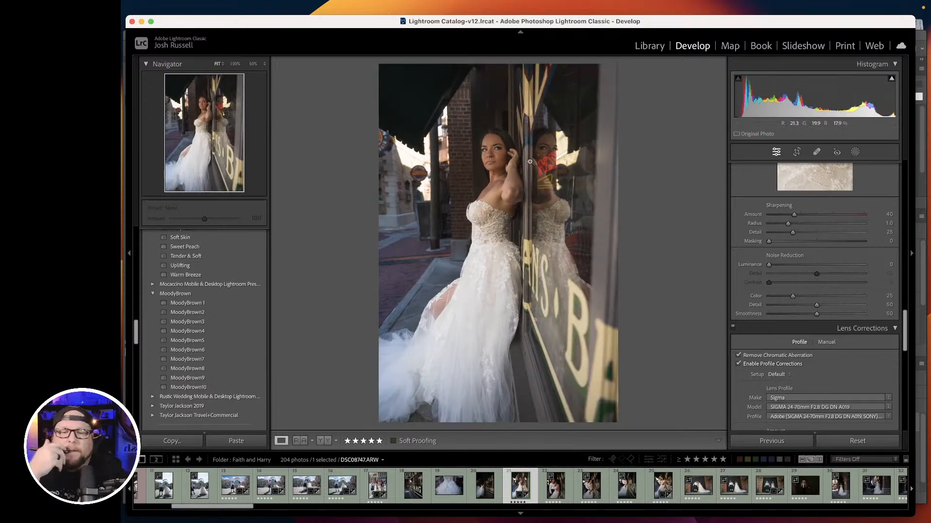
Inspect the bride's window reflection at 100% zoom and set the luminance noise reduction to 5.
click(545, 148)
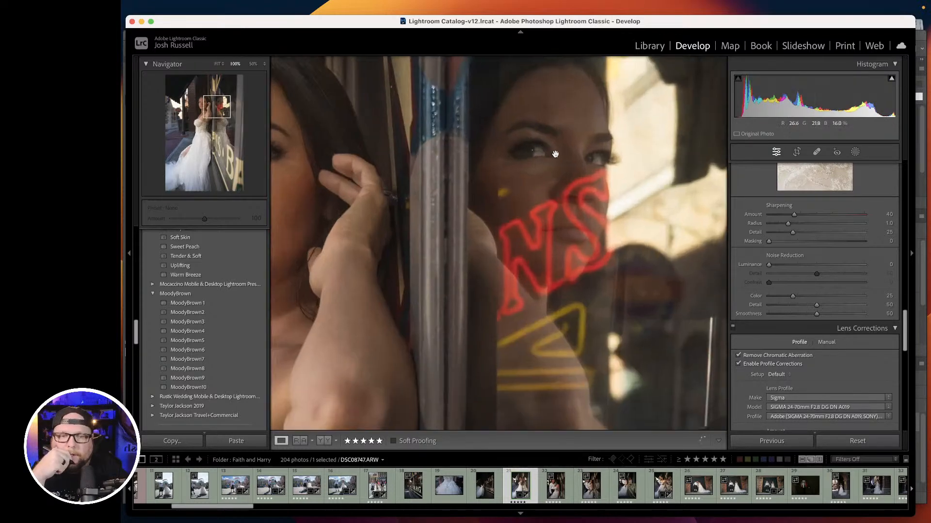
click(563, 211)
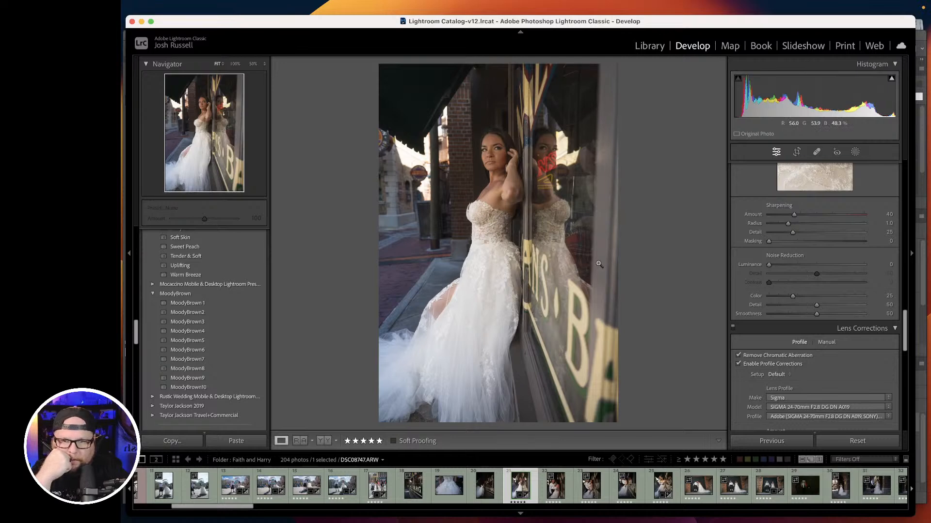
scroll(760, 268, up, 3)
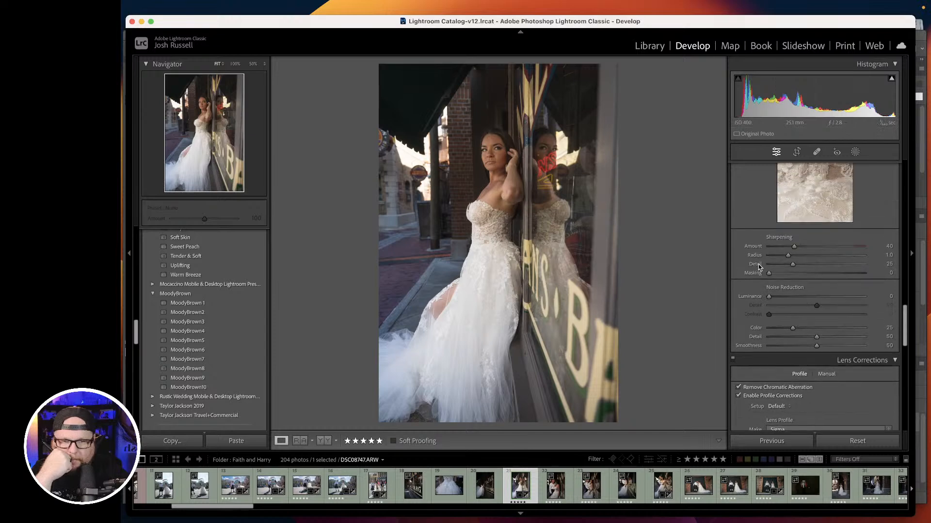
drag(770, 312, 773, 313)
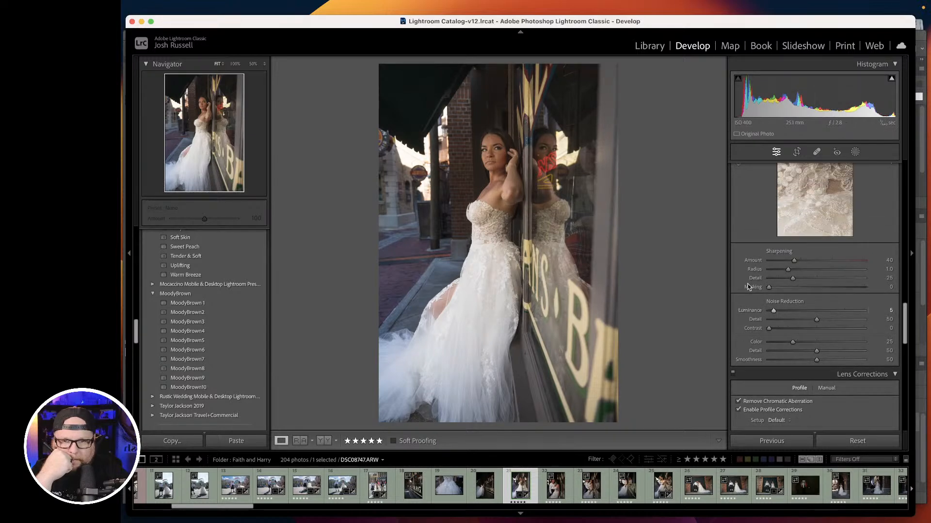
Shift the yellow hue of the photo to about −32.
scroll(747, 287, up, 10)
scroll(748, 287, up, 5)
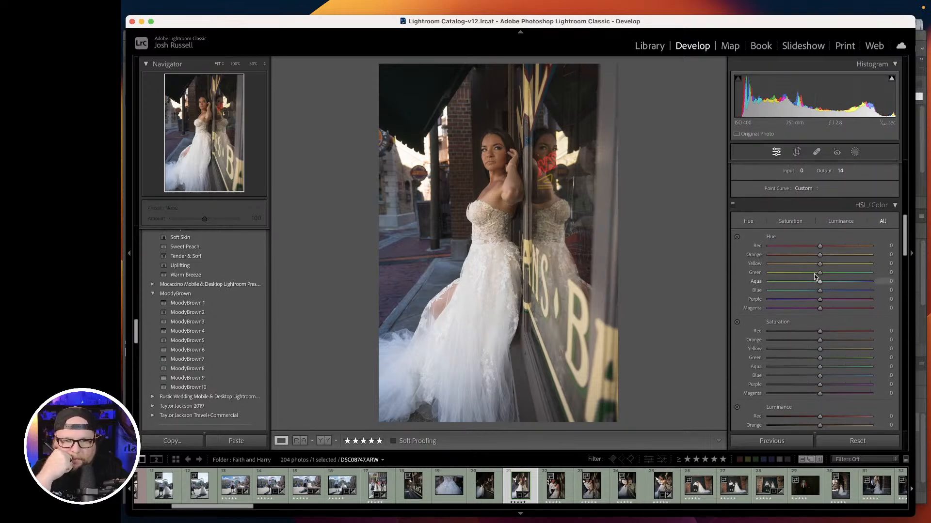
drag(820, 265, 802, 265)
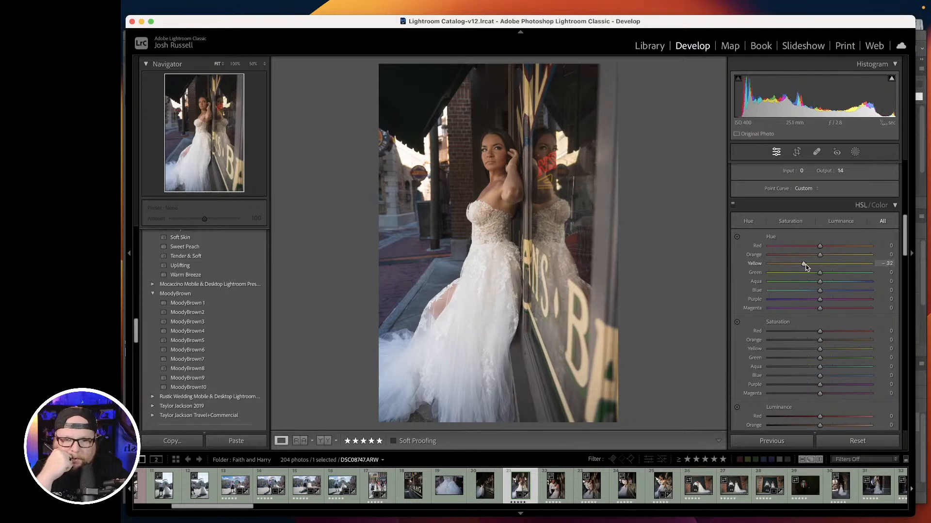
Shift the orange hue to −4, the blue hue to −12 and the red hue to −64, checking the plaid window reflection at 100% zoom.
drag(819, 256, 818, 292)
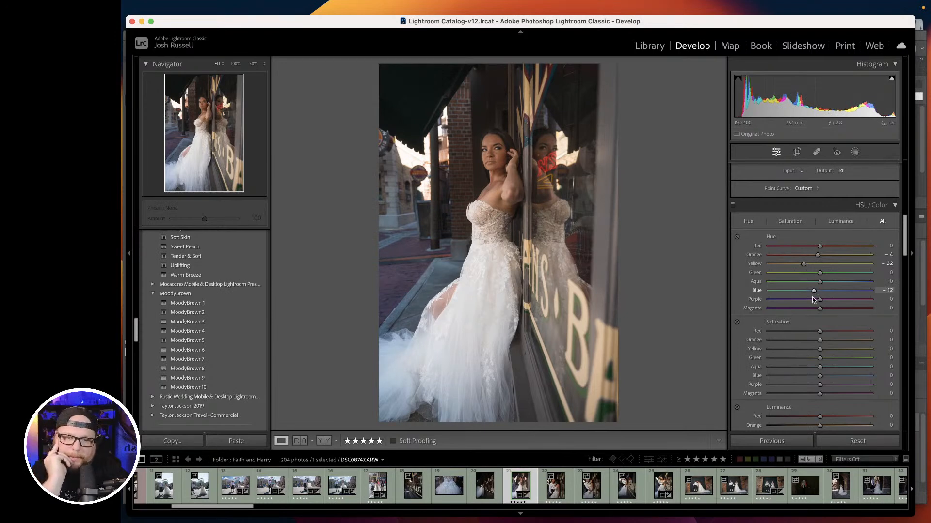
scroll(761, 305, down, 3)
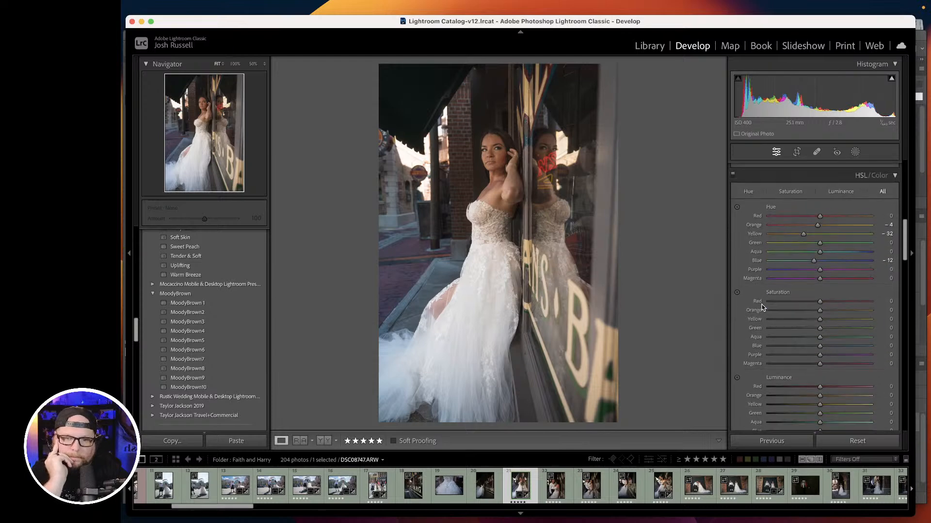
drag(819, 216, 785, 233)
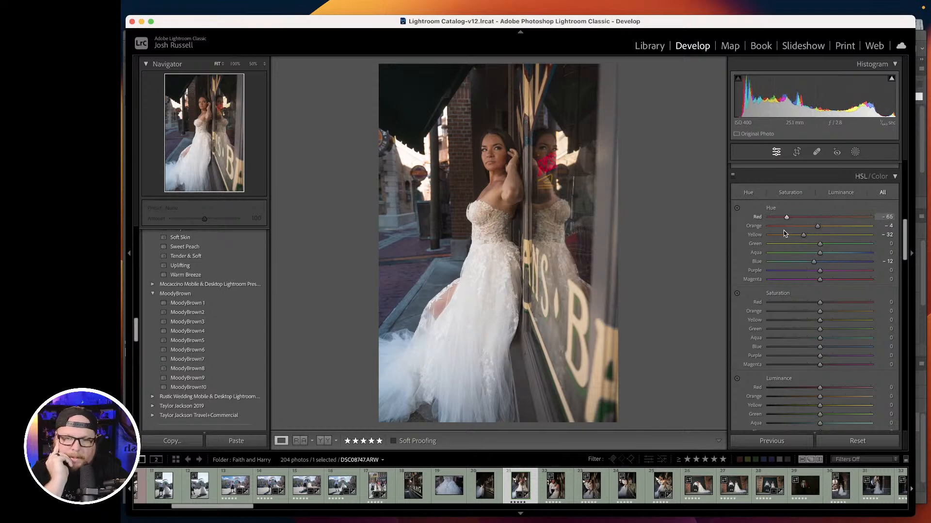
click(588, 233)
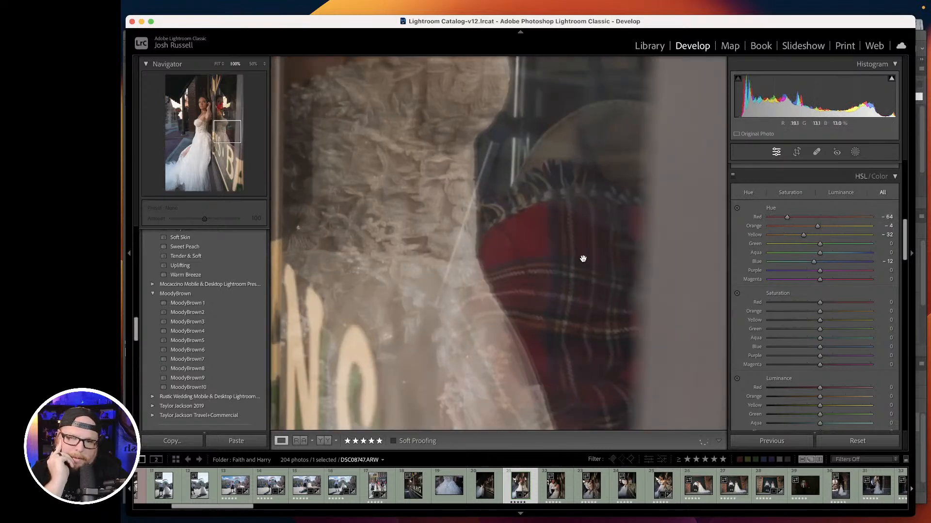
drag(586, 238, 582, 223)
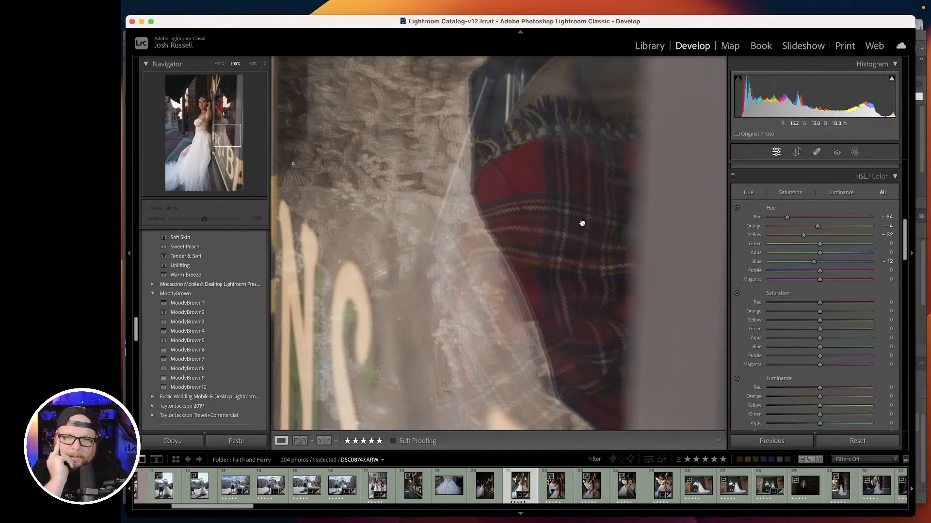
click(582, 223)
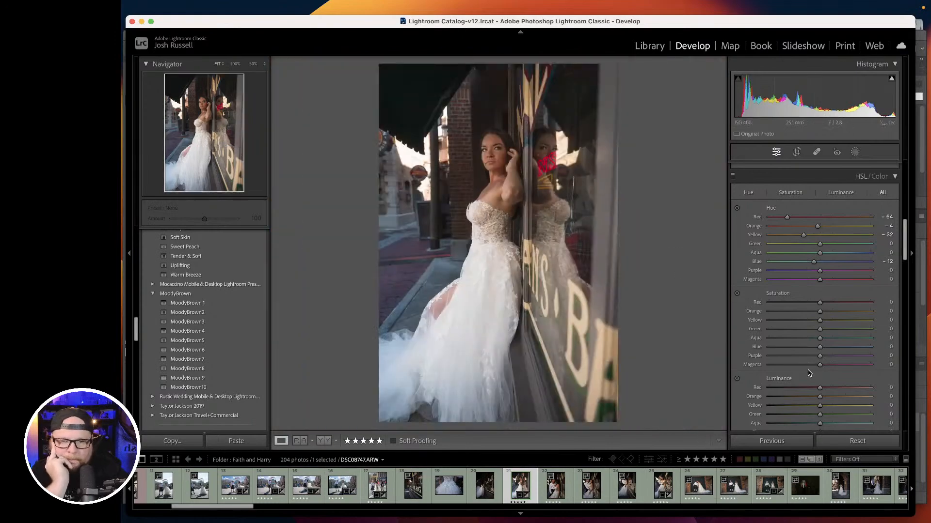
Reduce the color saturation to −3 for blue, −9 for orange and about −18 for yellow.
scroll(808, 373, down, 2)
drag(820, 329, 801, 328)
drag(856, 325, 821, 311)
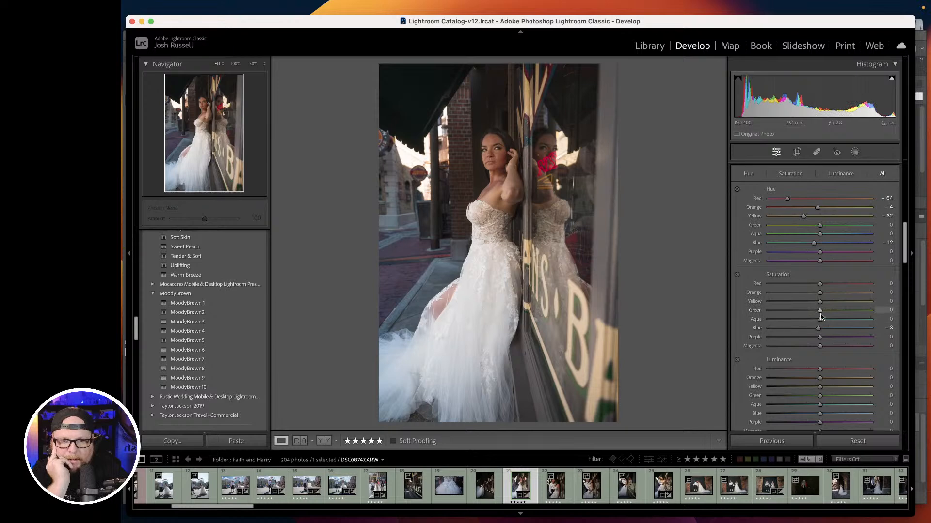
mouse_move(821, 301)
mouse_down()
mouse_move(801, 303)
mouse_move(813, 303)
mouse_up()
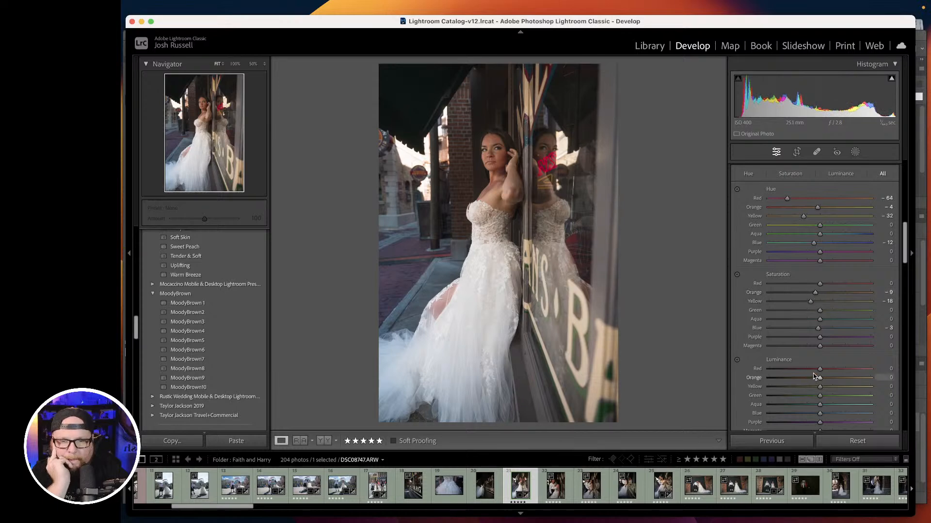
Raise the orange luminance to +16 and the blue luminance to +28, and compare the photo with its unedited version.
mouse_move(819, 379)
mouse_down()
mouse_move(842, 379)
mouse_move(833, 377)
mouse_up()
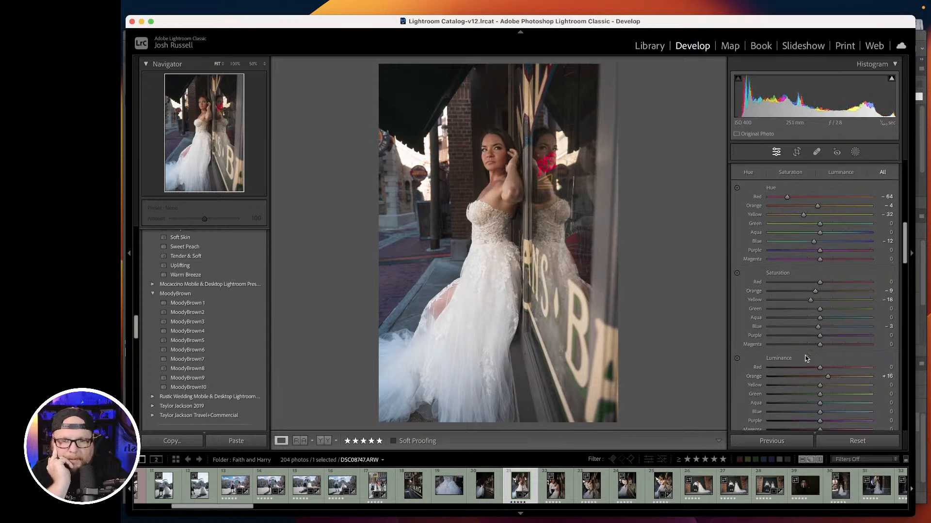
scroll(806, 359, down, 2)
drag(821, 388, 835, 375)
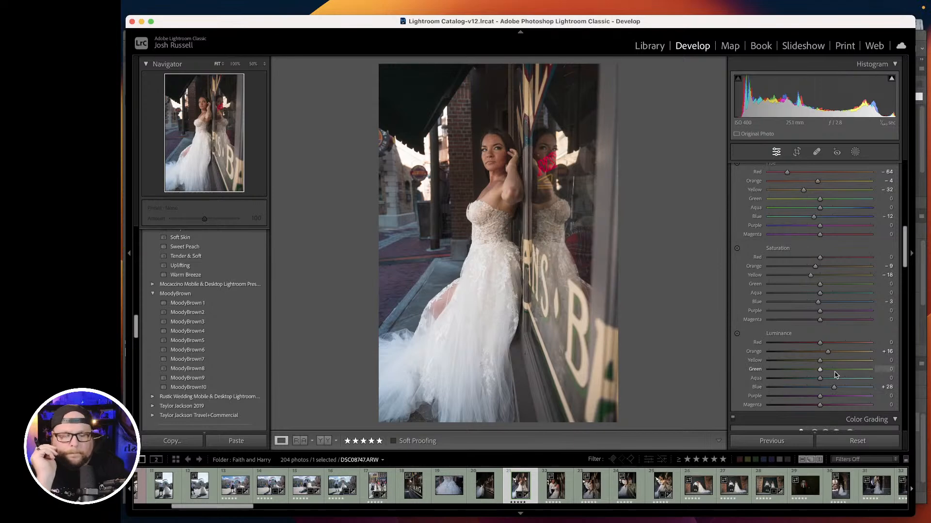
key(backslash)
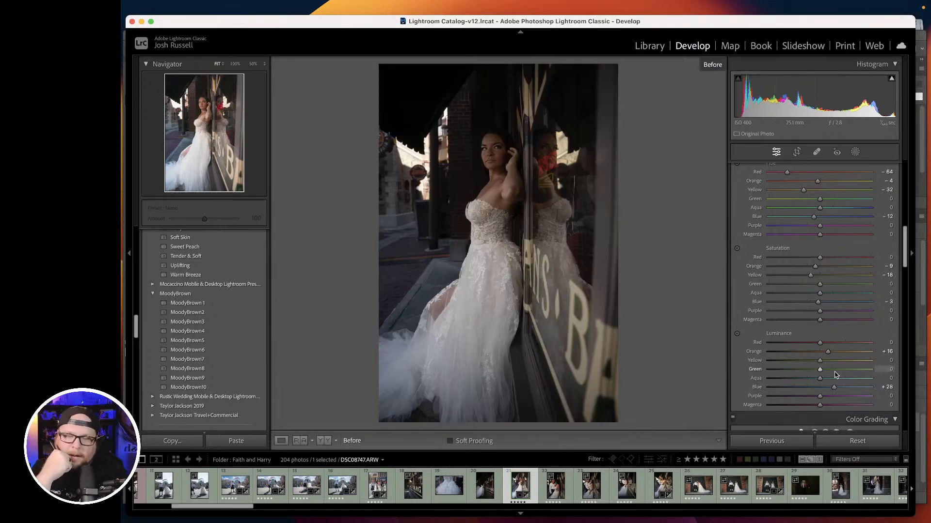
key(backslash)
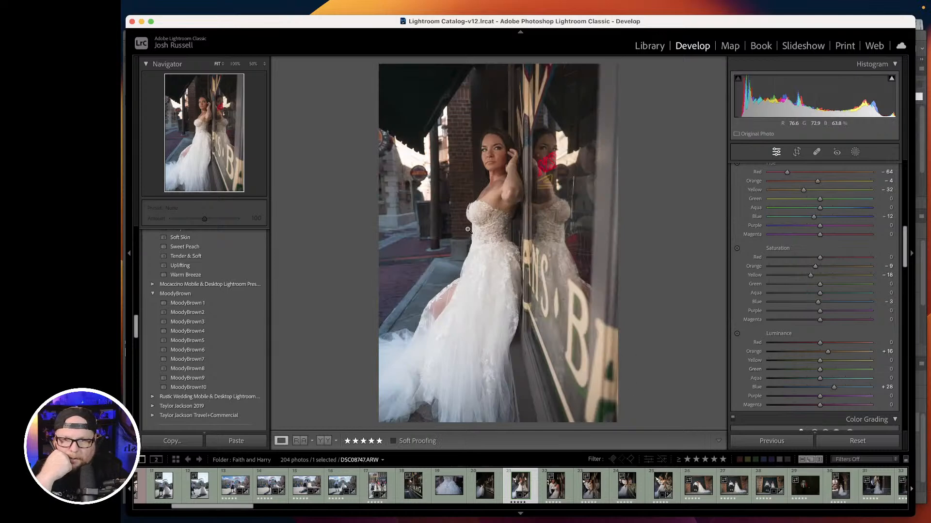
Open the bride photo in Photoshop 2023, dismiss the Nik Collection Selective Tool window, and duplicate the background layer.
right_click(485, 198)
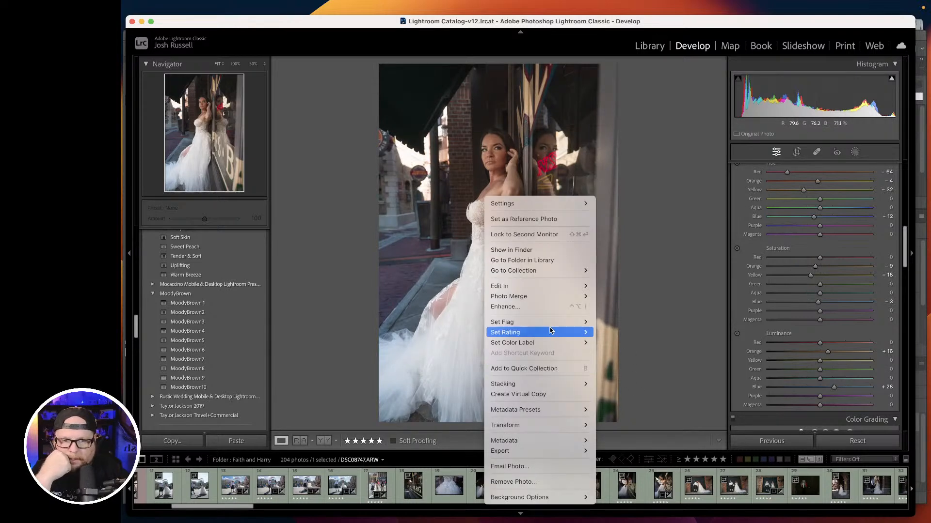
mouse_move(562, 287)
click(624, 288)
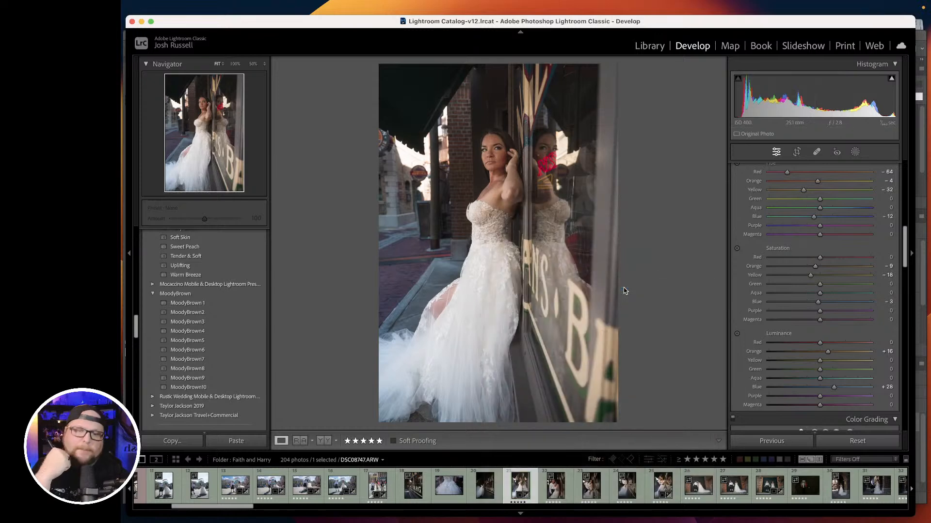
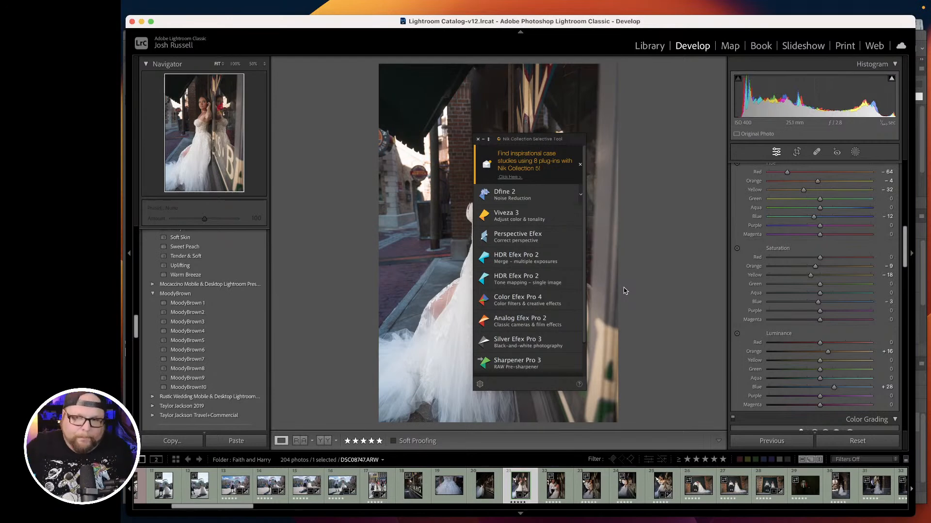
click(479, 141)
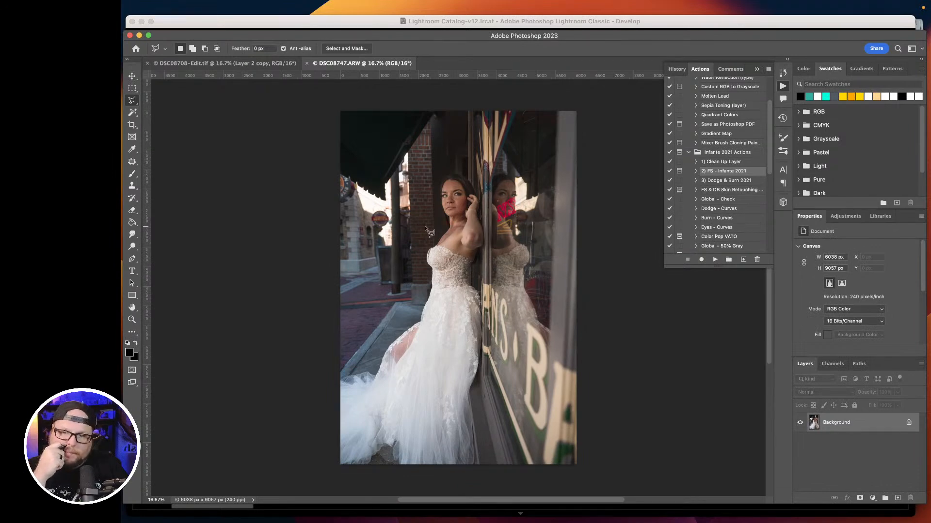
key(super+j)
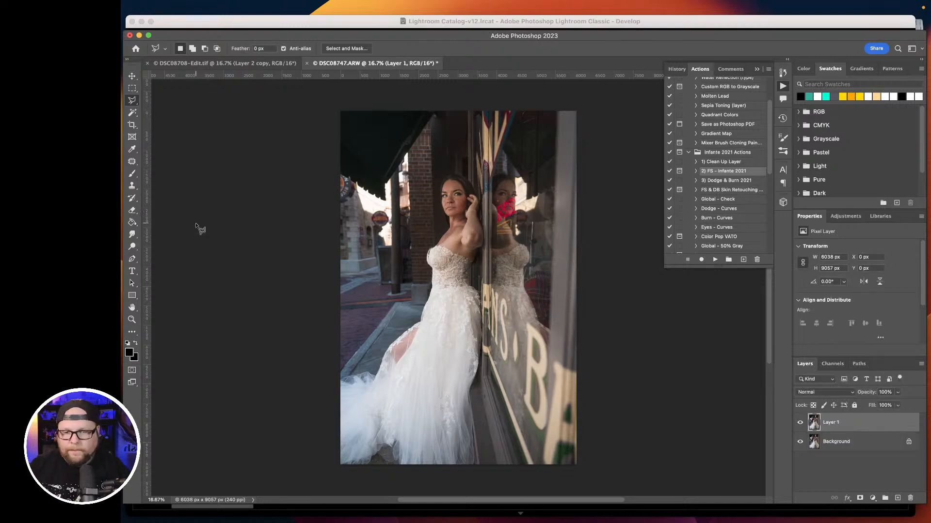
Outline the red and dark stripe across the street with the Polygonal Lasso, following the curb corner up to the stone pillar base.
key(super+equal)
key(super+equal)
key(super+equal)
key(super+equal)
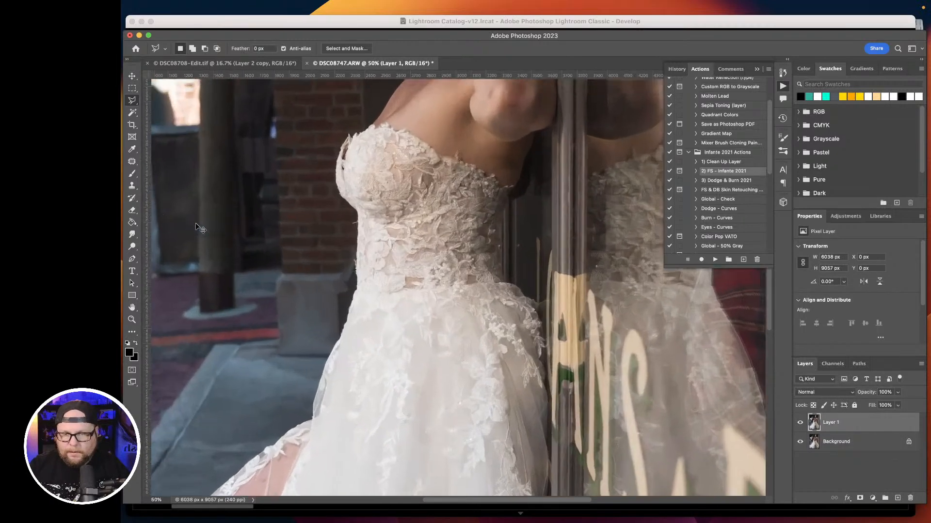
drag(196, 224, 465, 196)
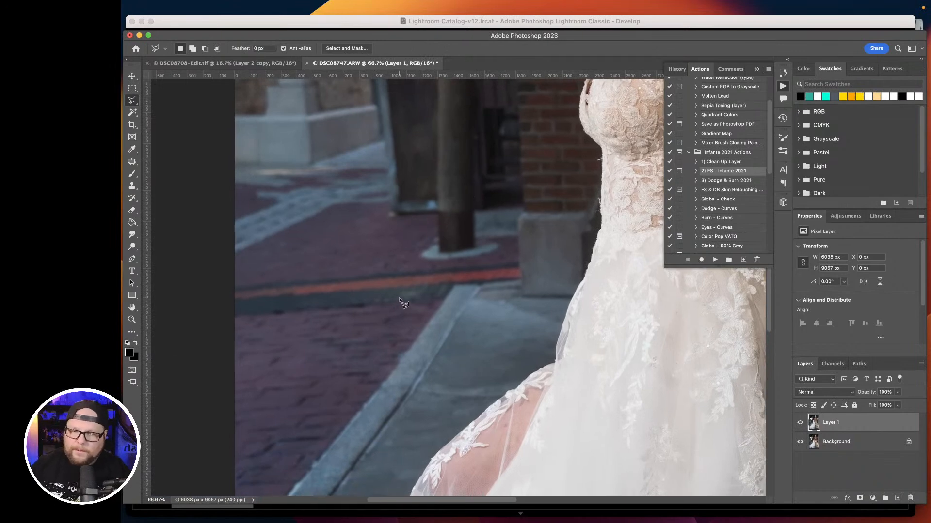
click(230, 318)
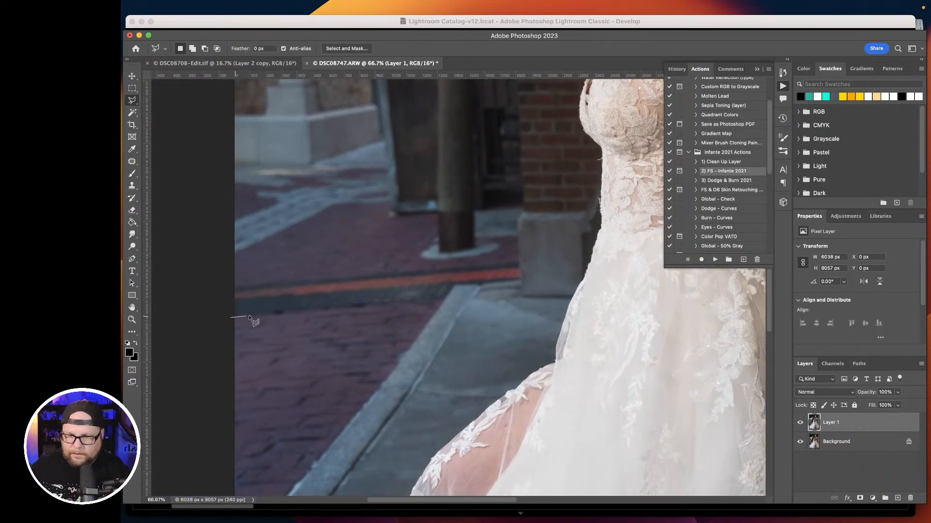
click(445, 304)
click(457, 287)
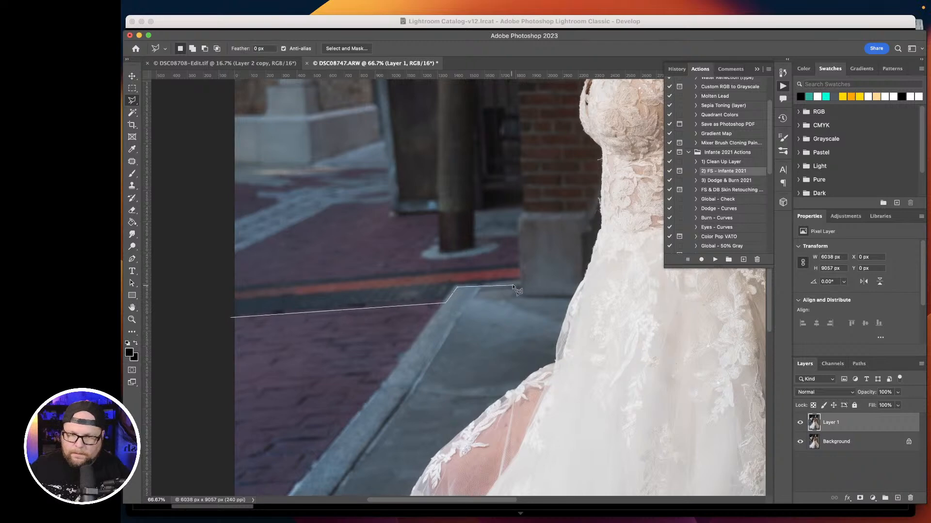
click(523, 283)
click(523, 258)
double_click(226, 282)
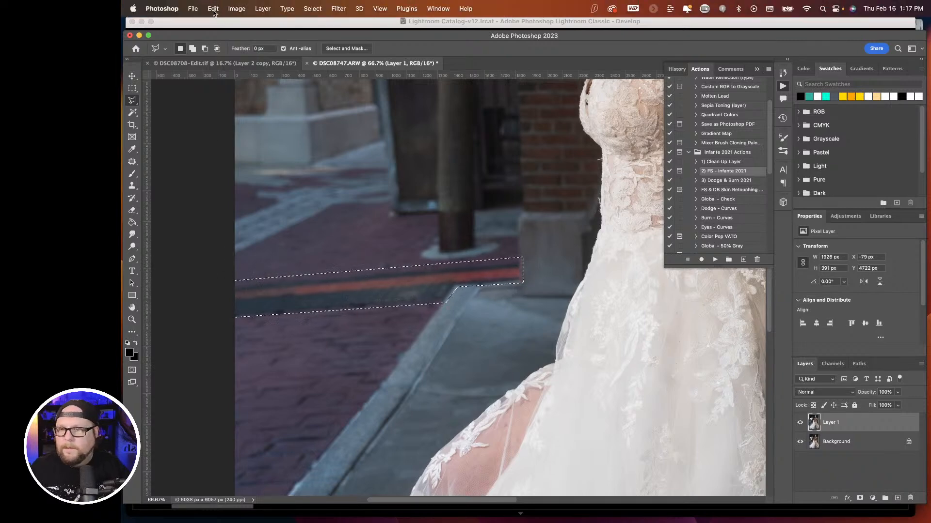
Replace the selected street stripe using Content-Aware Fill output to a new layer, deselect, and merge the result into Layer 1.
click(214, 8)
click(220, 176)
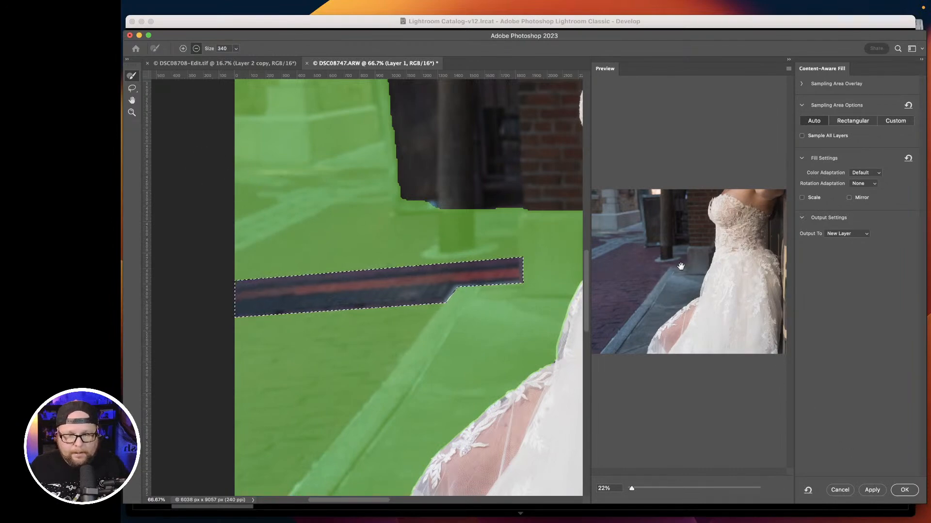
click(903, 490)
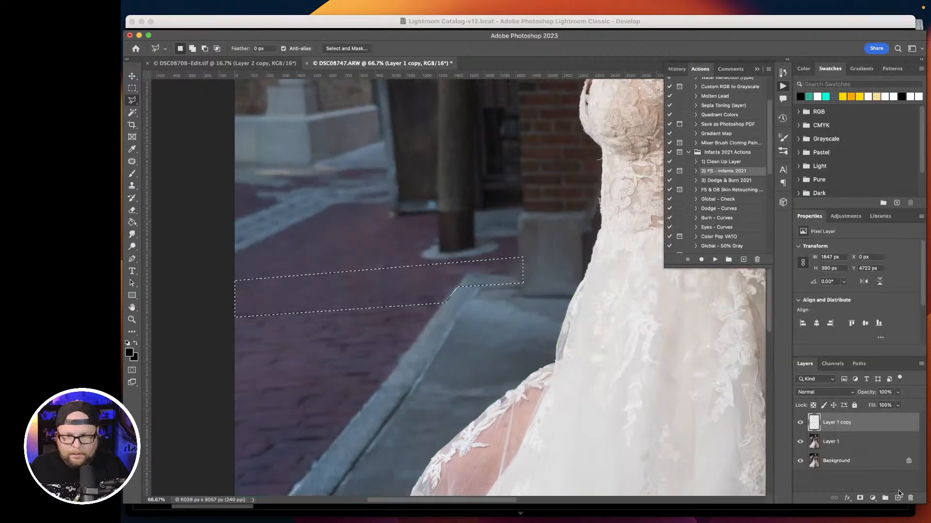
key(super+d)
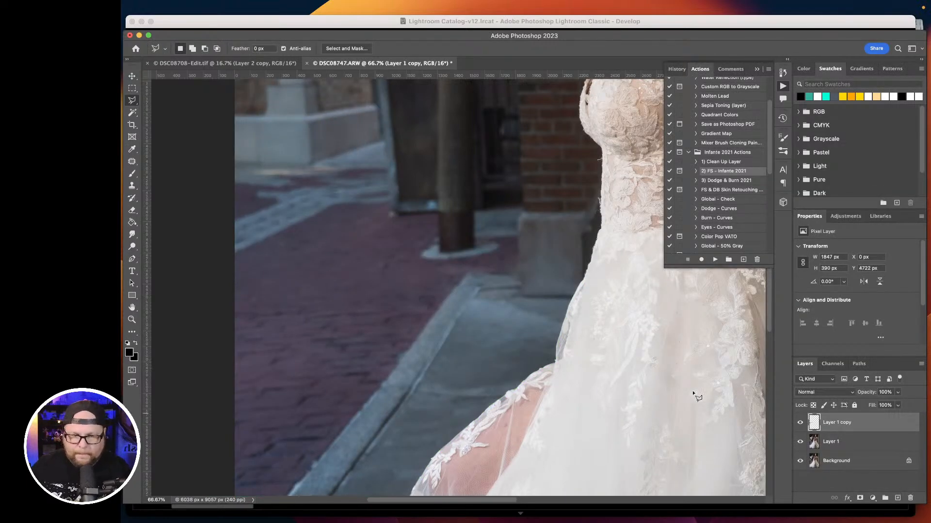
key(BackSpace)
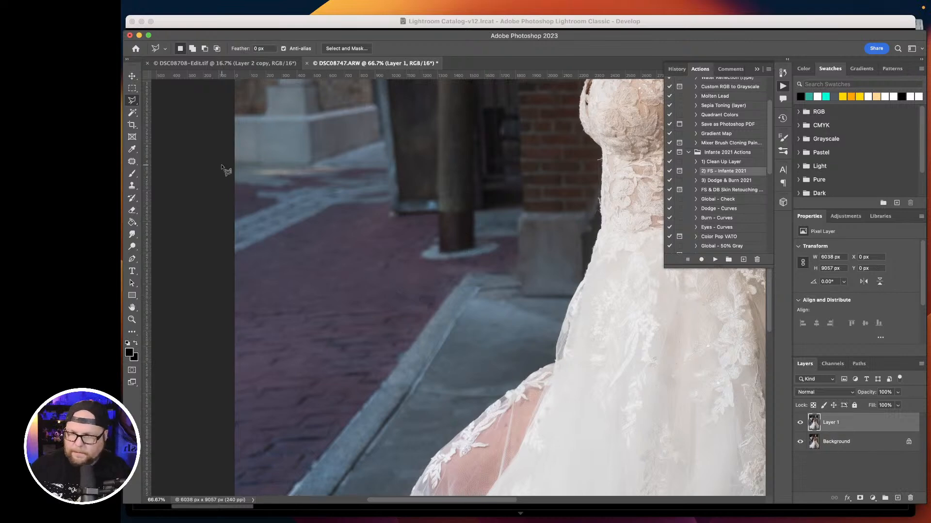
Rebuild the street-side edge of the stone pillar base with the Clone Stamp at a brush size of 100, sampling the intact edge above.
click(132, 186)
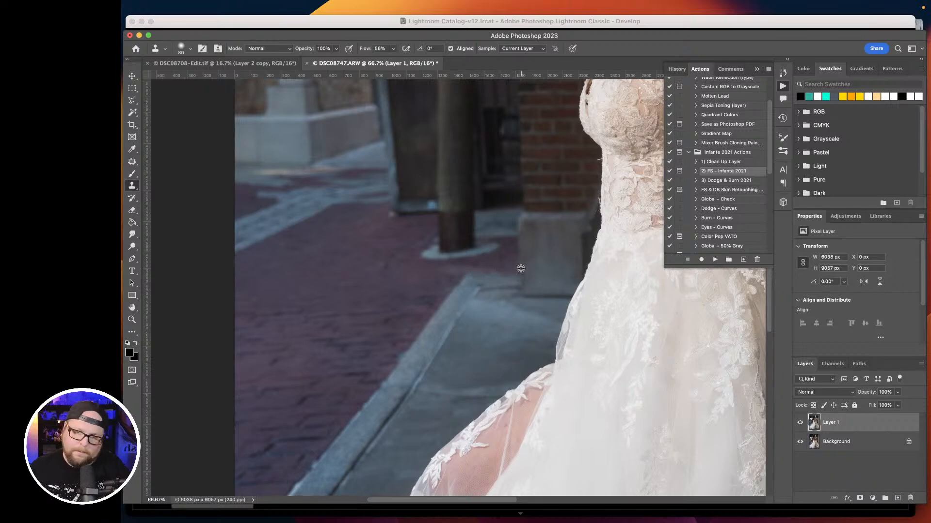
key(bracketright)
drag(518, 259, 517, 275)
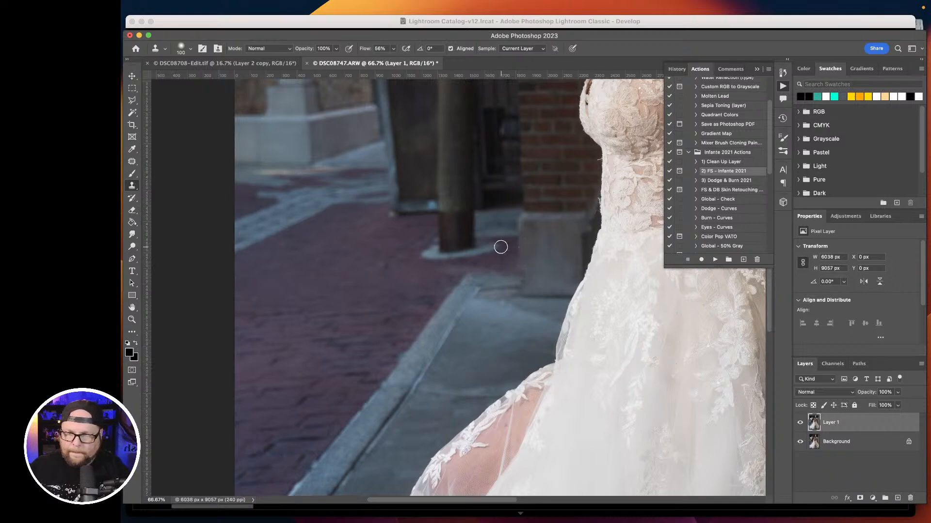
click(132, 76)
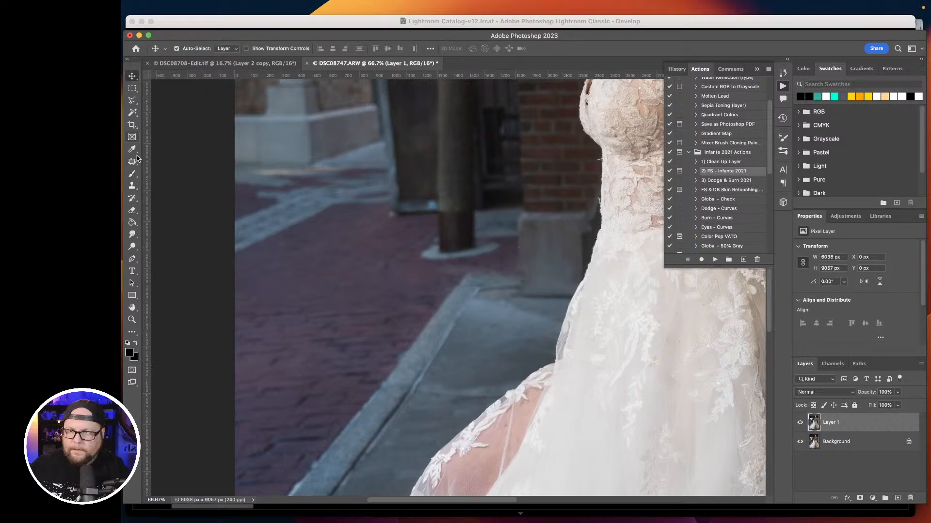
click(132, 186)
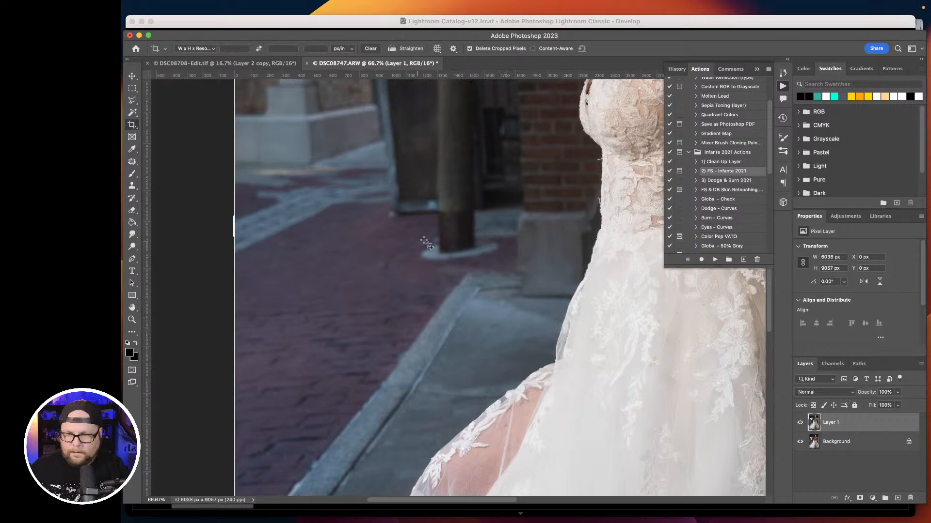
click(135, 77)
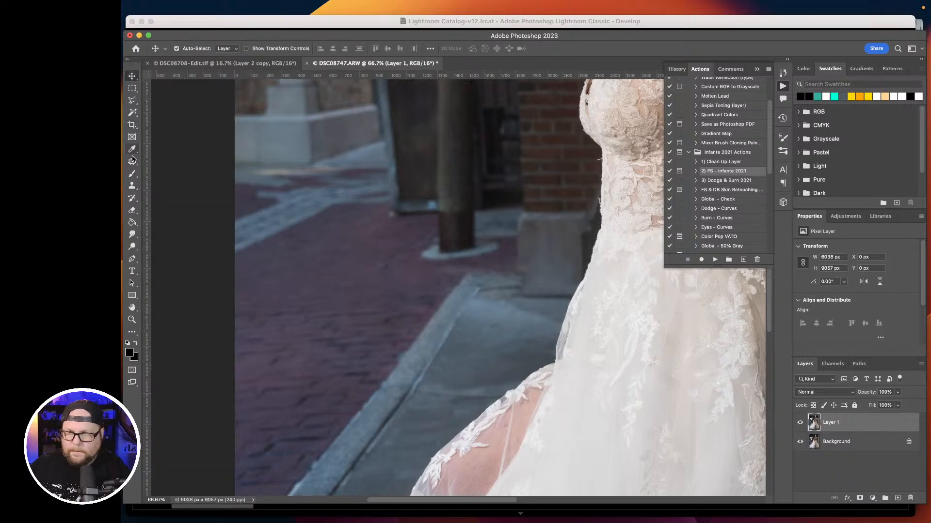
click(132, 186)
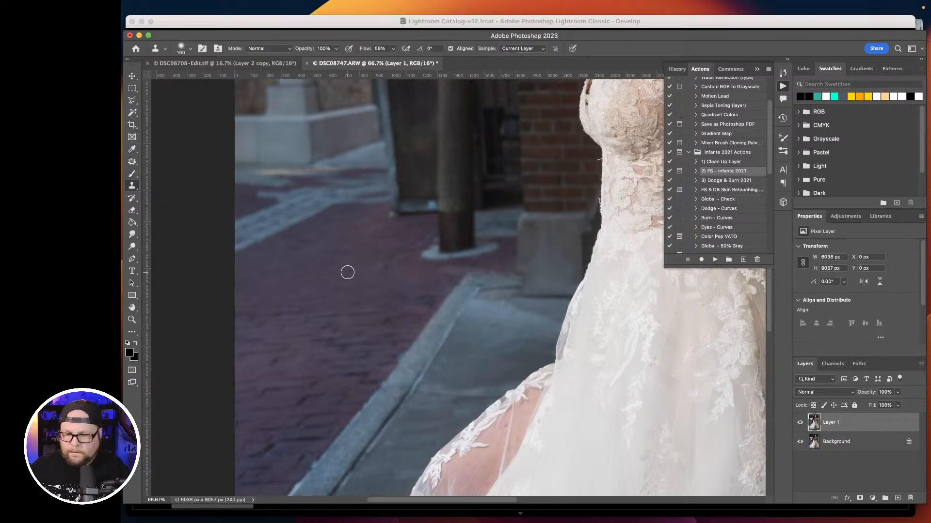
alt+click(518, 245)
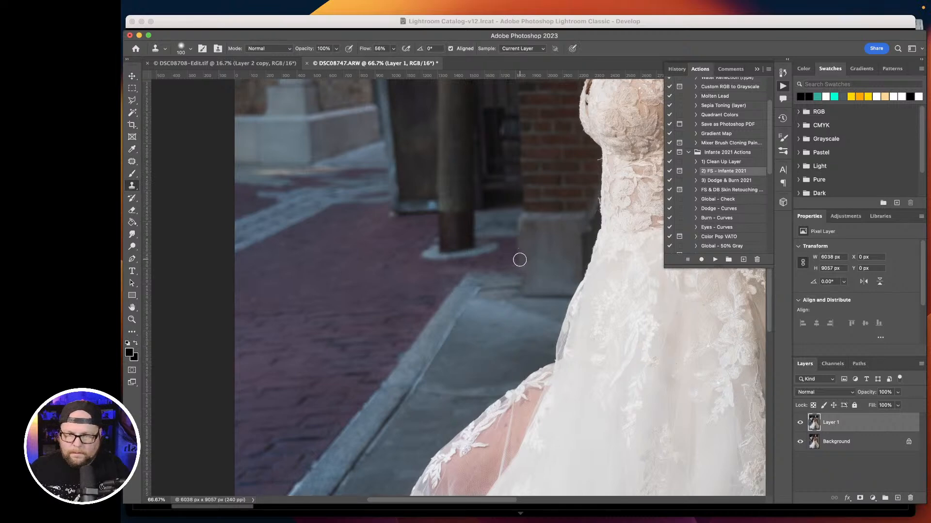
alt+click(520, 244)
drag(520, 265, 521, 260)
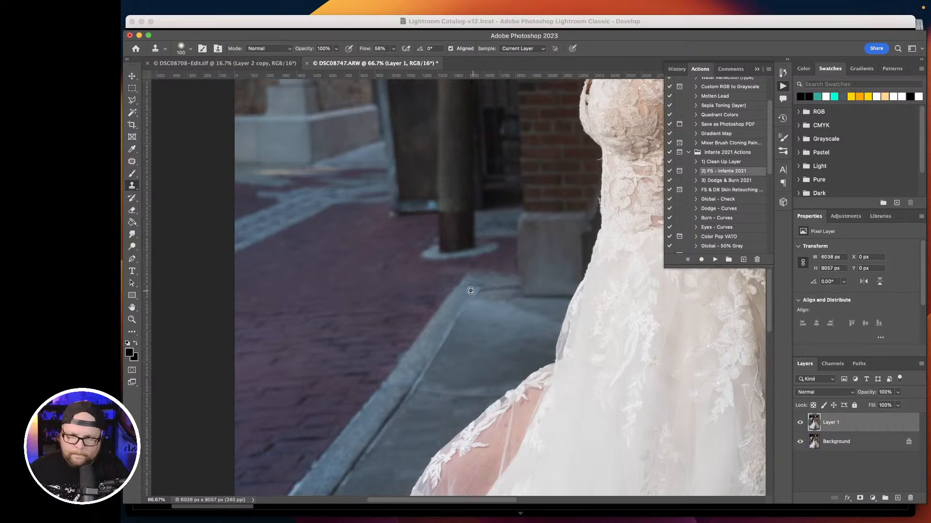
Clone clean brick paving over the smudged area above the curb corner and along to the stone pillar base.
alt+click(444, 277)
mouse_move(457, 279)
mouse_down()
mouse_move(517, 279)
mouse_move(472, 285)
mouse_up()
alt+click(407, 277)
alt+click(519, 261)
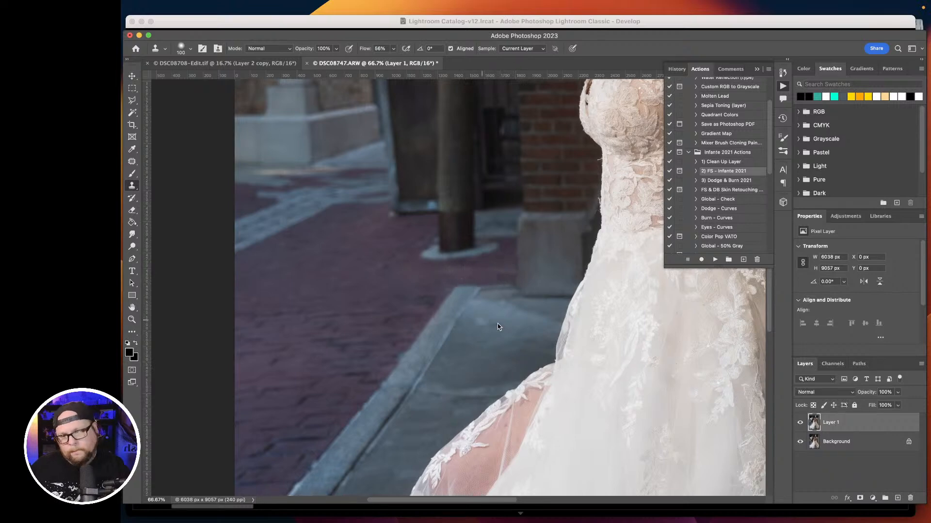
Clone the street-side edge of the stone pillar base clean, and touch up the sidewalk beside the dress at a flow of 17%.
alt+click(521, 247)
drag(518, 277, 519, 258)
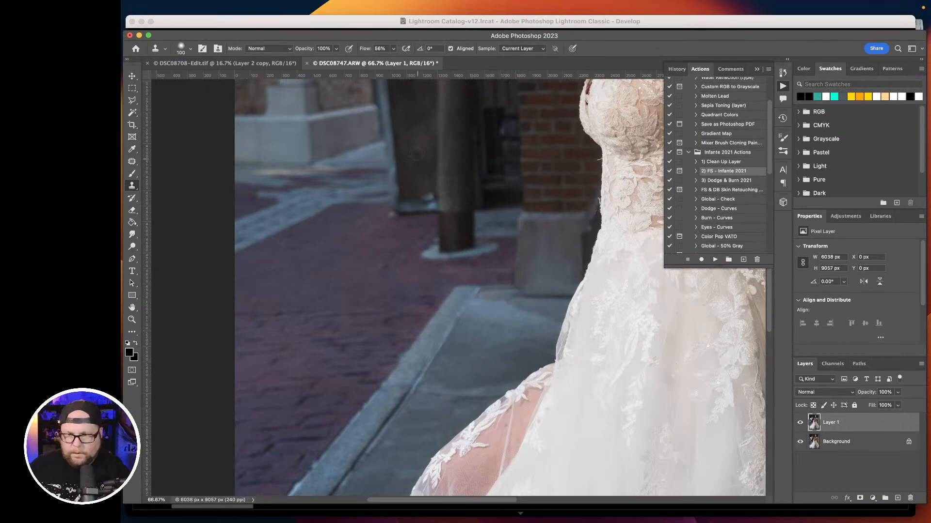
click(394, 49)
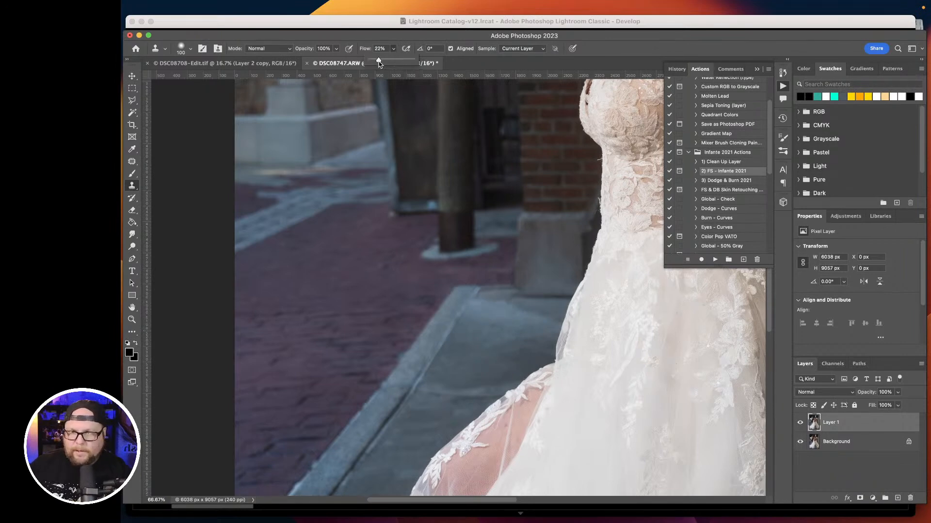
drag(376, 61, 377, 61)
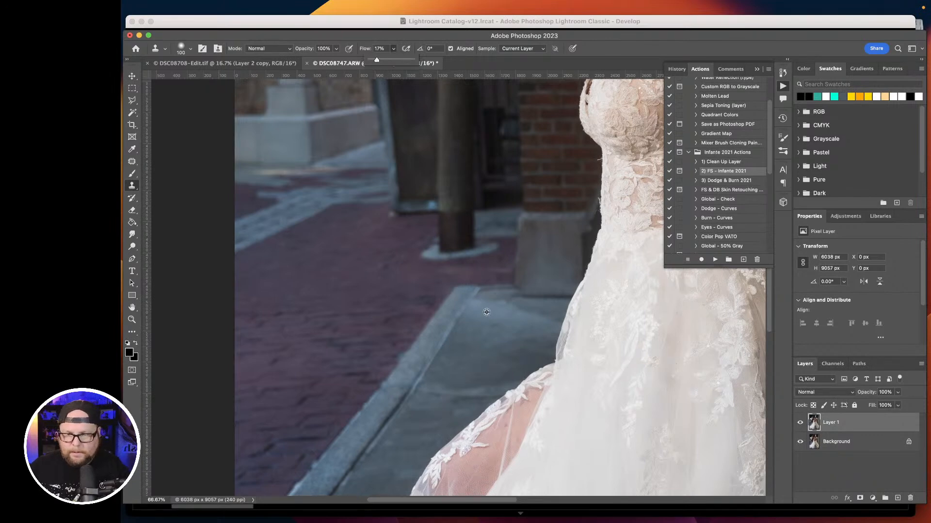
click(519, 318)
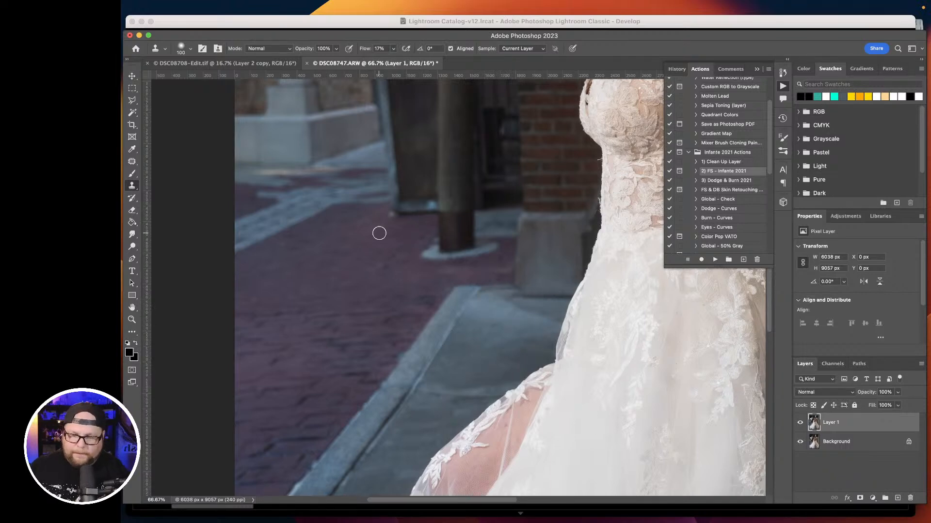
Compare the street cleanup with the original by hiding and reshowing Layer 1, and review the photo as a whole.
click(800, 423)
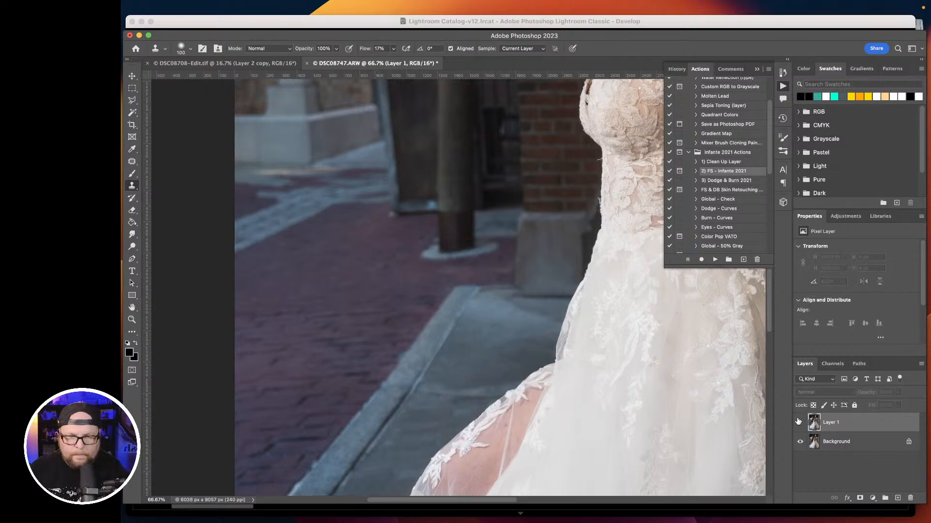
click(800, 423)
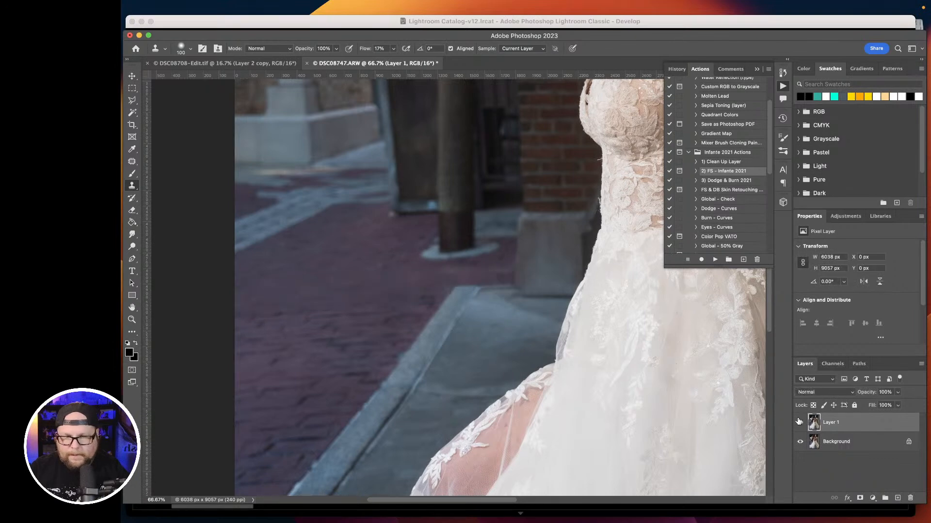
key(super+minus)
key(super+minus)
key(super+minus)
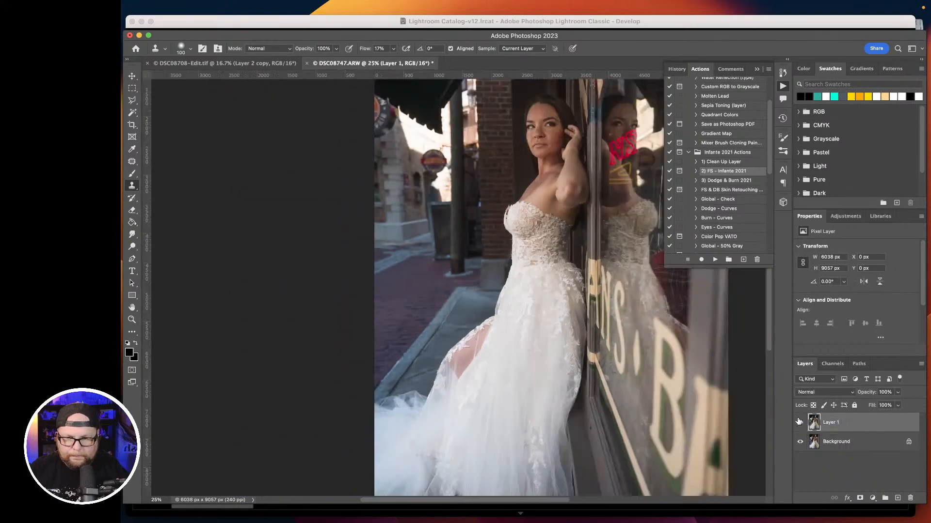
drag(474, 151, 370, 300)
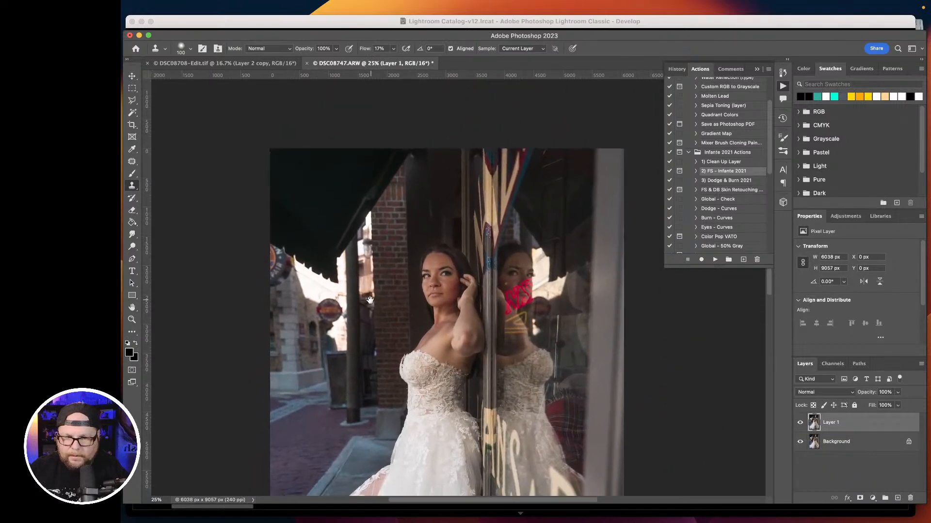
Outline the bride's raised forearm, hand and adjoining face and hair with the Polygonal Lasso and copy the selection to a new layer.
key(super+equal)
key(super+equal)
key(super+equal)
key(super+equal)
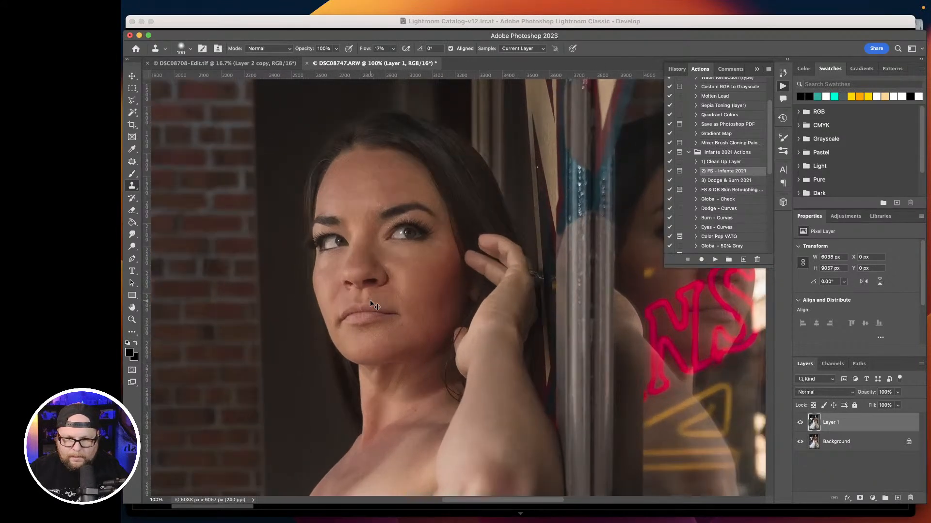
key(super+minus)
mouse_move(477, 320)
mouse_down()
mouse_move(364, 317)
mouse_move(386, 305)
mouse_up()
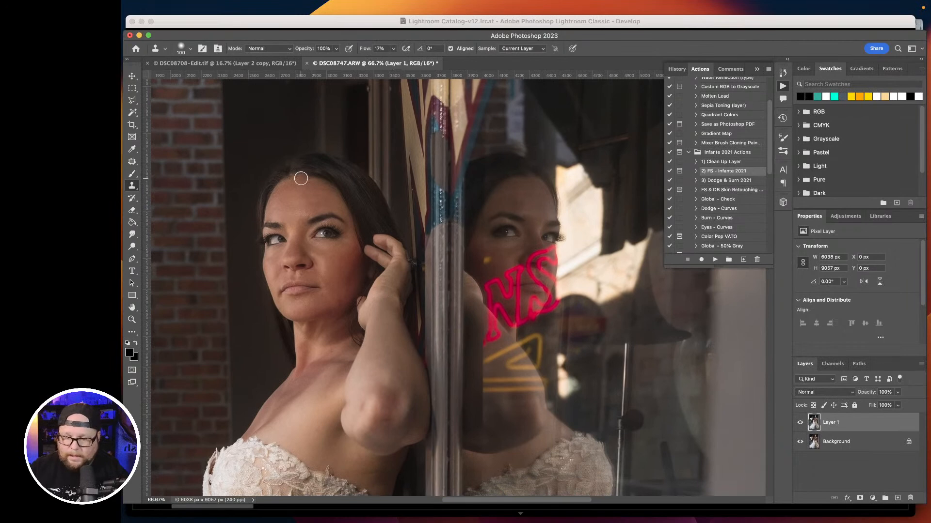
click(131, 99)
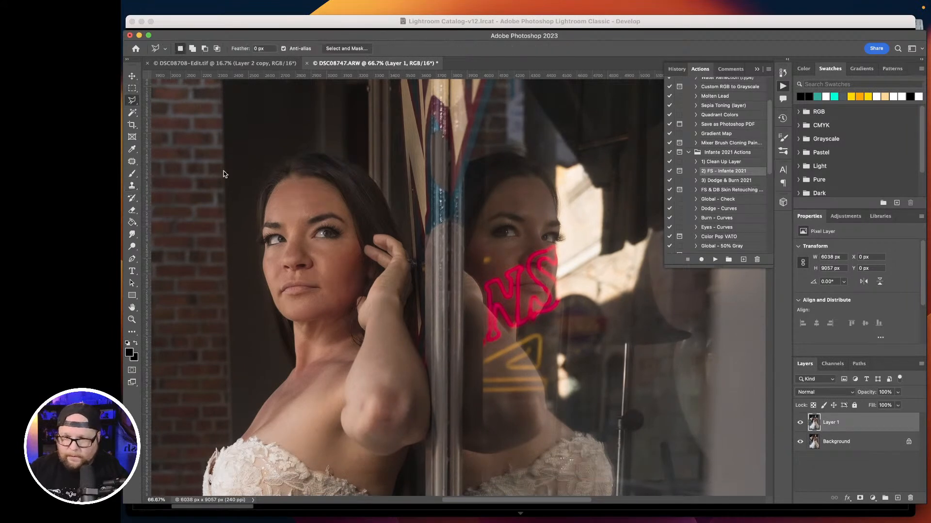
click(355, 166)
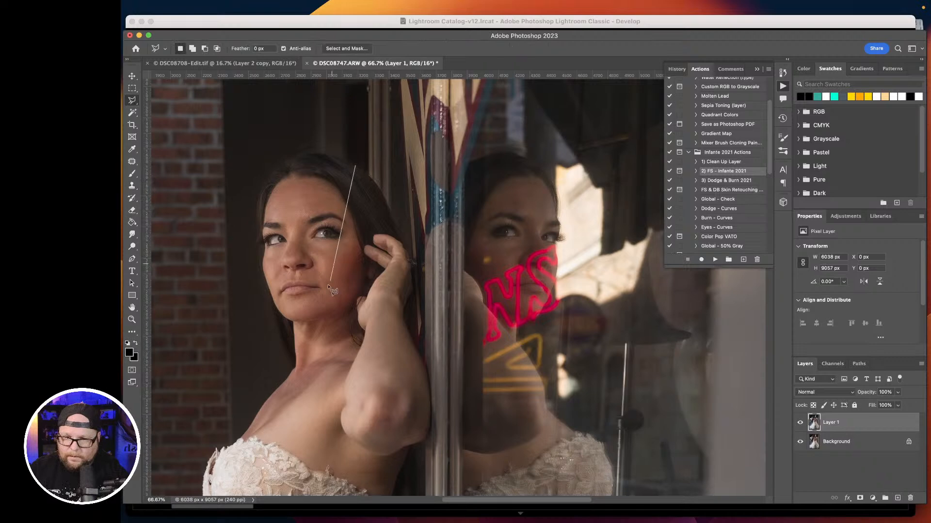
click(314, 312)
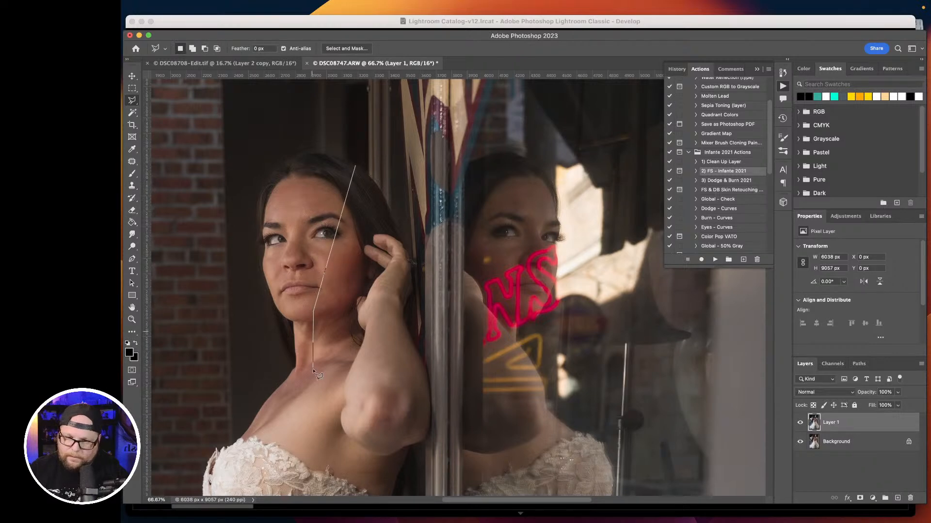
click(336, 402)
click(443, 381)
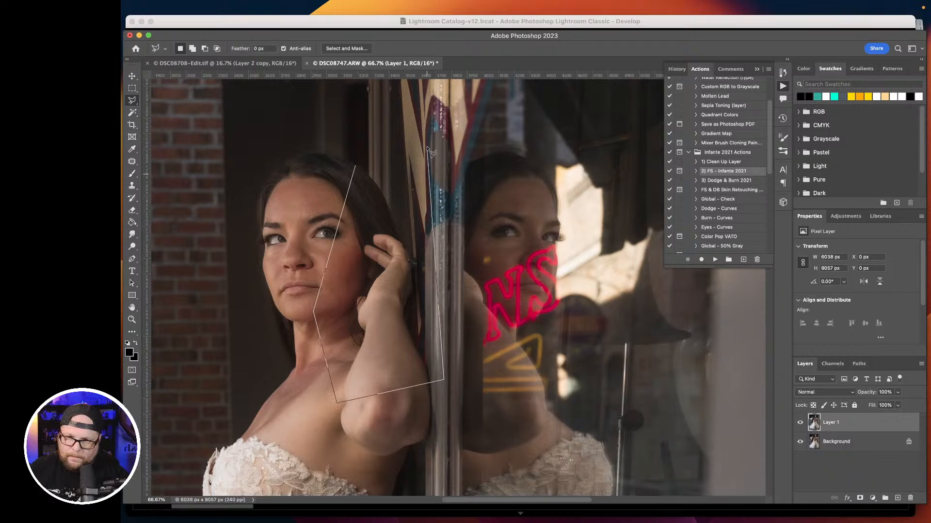
double_click(428, 147)
key(super+j)
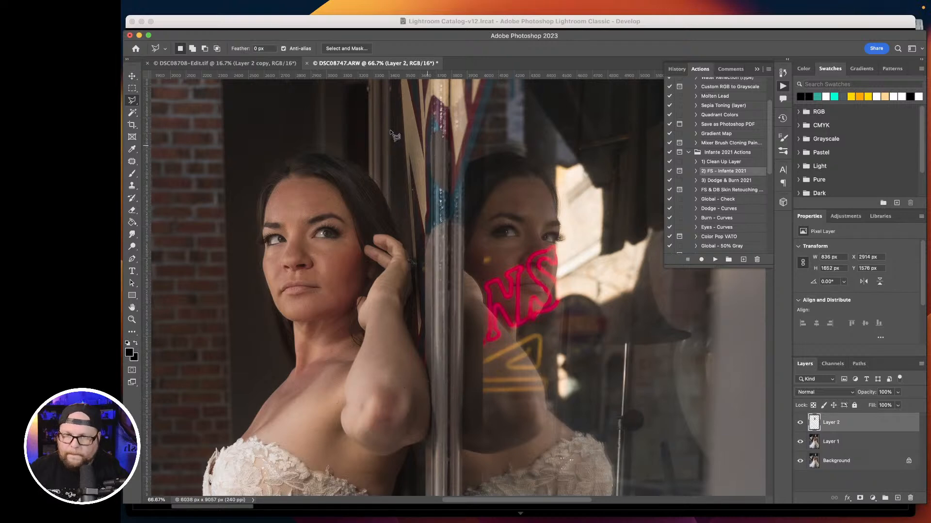
Flip the copied arm and face piece horizontally and move it over the bride's reflection in the window.
click(212, 9)
mouse_move(234, 222)
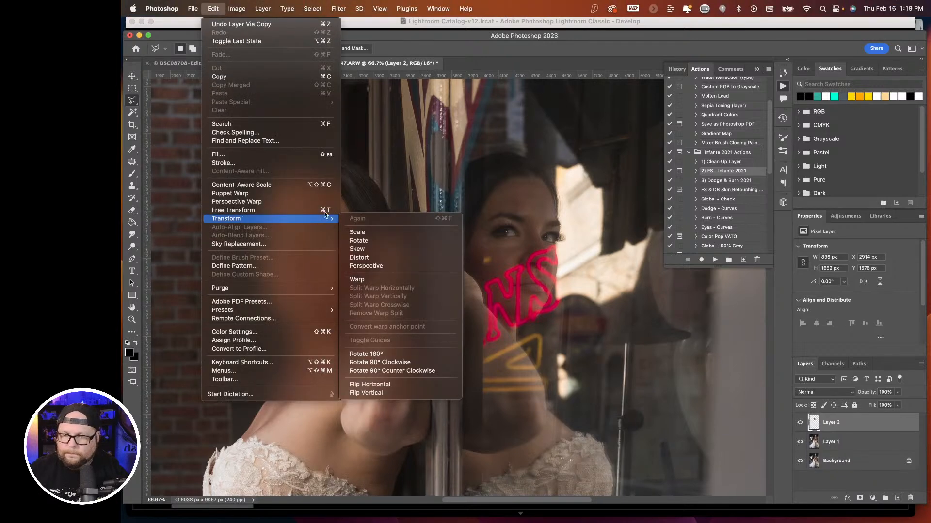
click(370, 385)
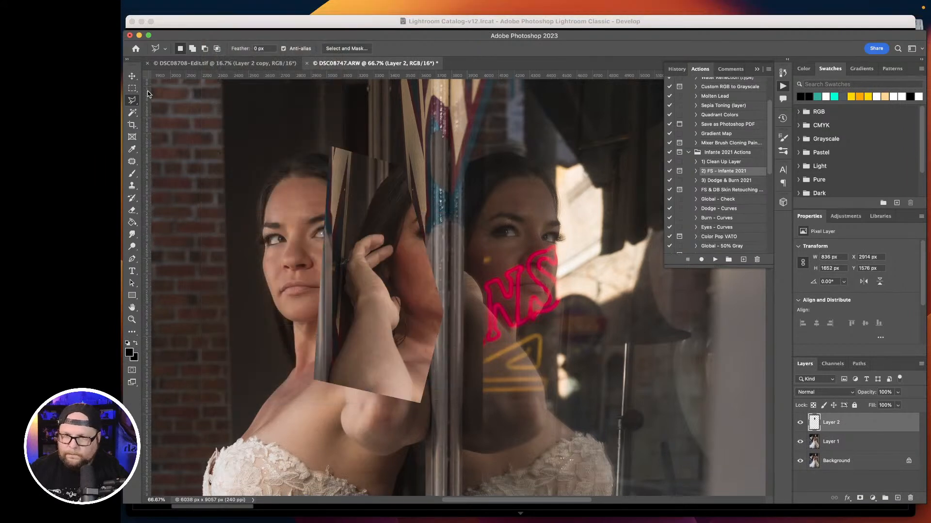
click(132, 77)
drag(401, 238, 469, 239)
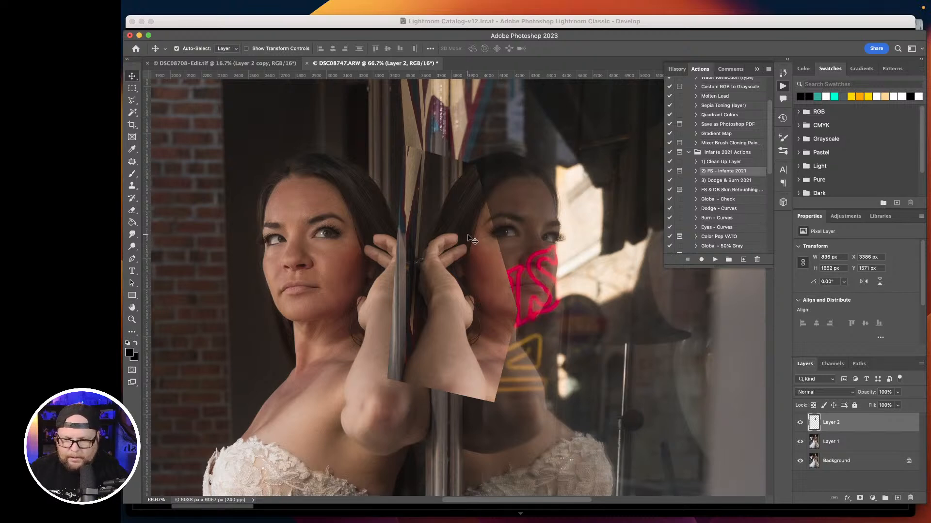
Delete the flipped copy layer and return to the Polygonal Lasso on Layer 1.
click(799, 423)
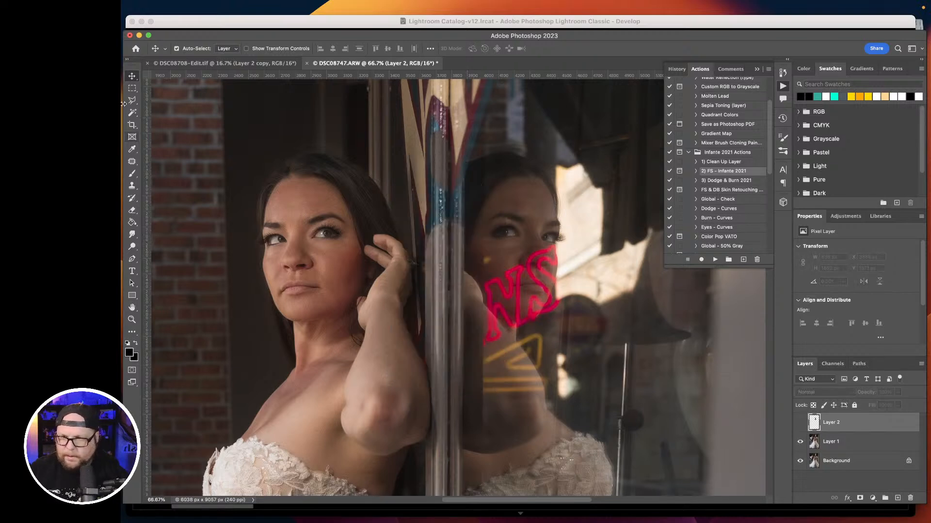
key(Delete)
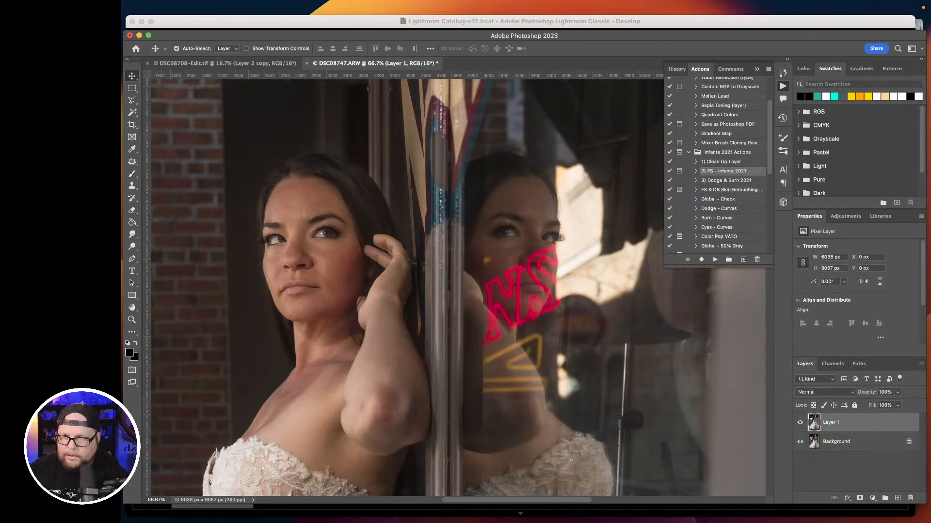
click(133, 100)
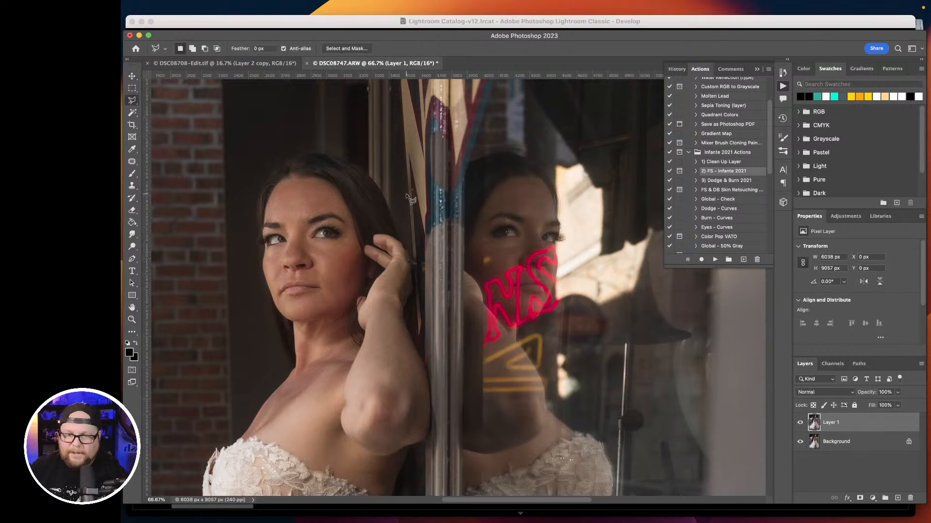
Outline the woman's head, raised arm and shoulder with the Polygonal Lasso and copy the selection to a new layer.
click(413, 130)
click(271, 158)
click(231, 282)
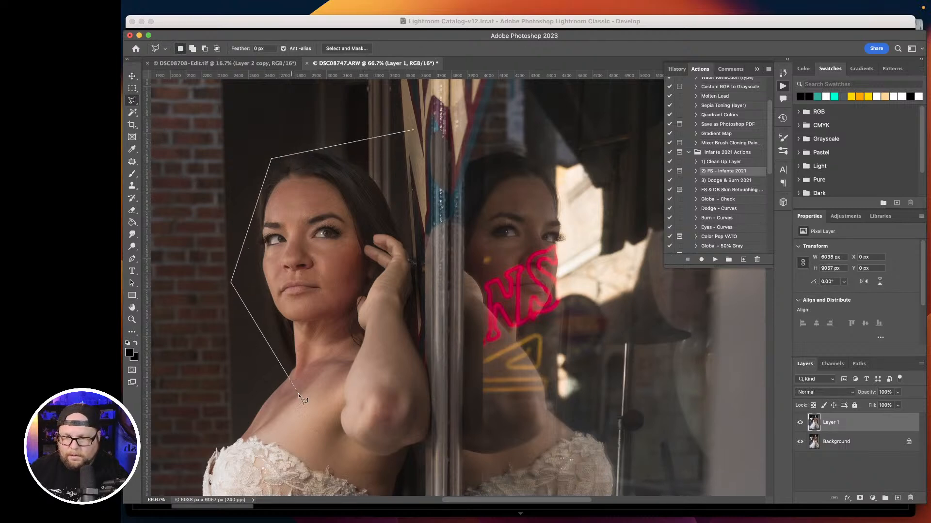
click(380, 483)
click(446, 448)
click(440, 132)
key(super+j)
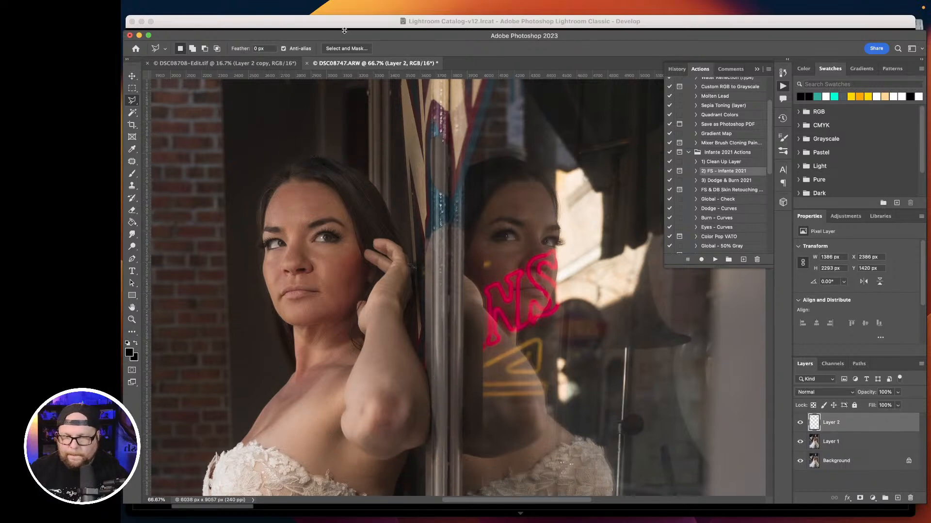
Flip the copied layer horizontally and move it over the woman's reflection in the window.
mouse_move(338, 6)
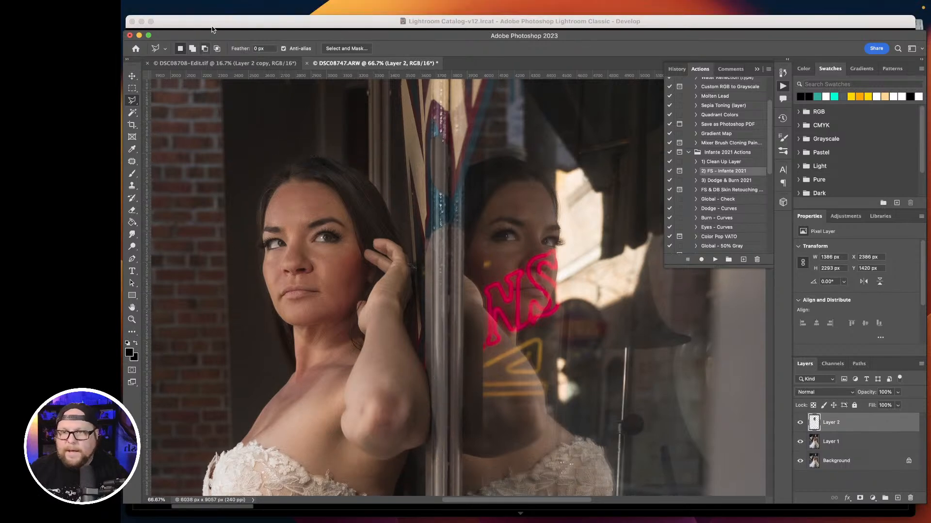
click(213, 9)
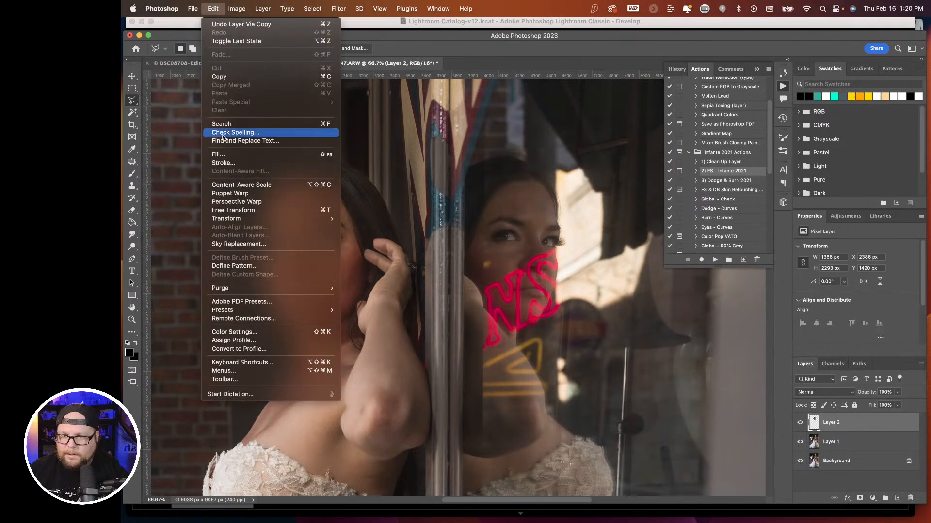
mouse_move(243, 219)
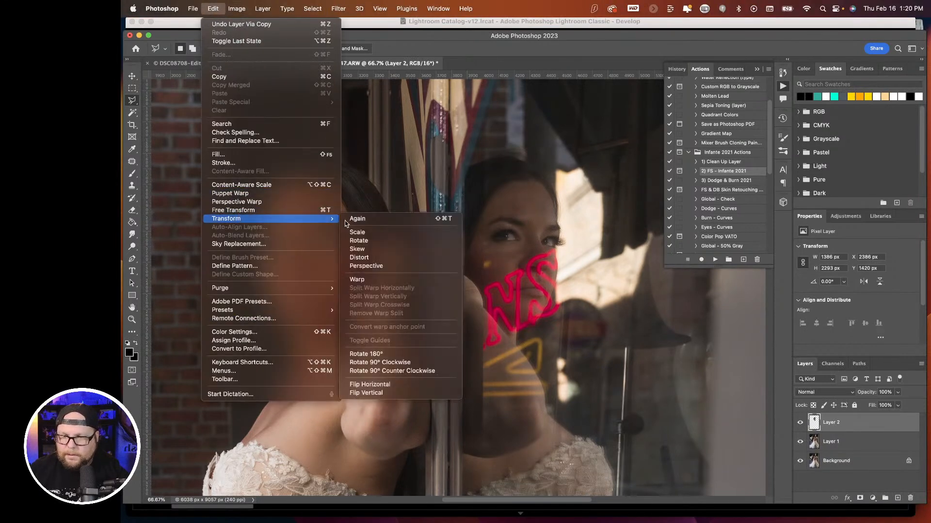
click(389, 384)
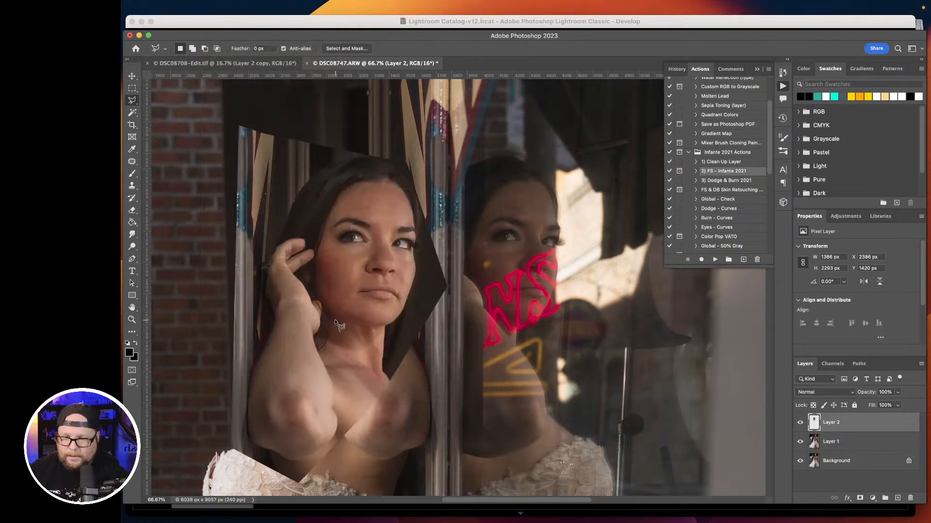
key(v)
drag(344, 326, 496, 314)
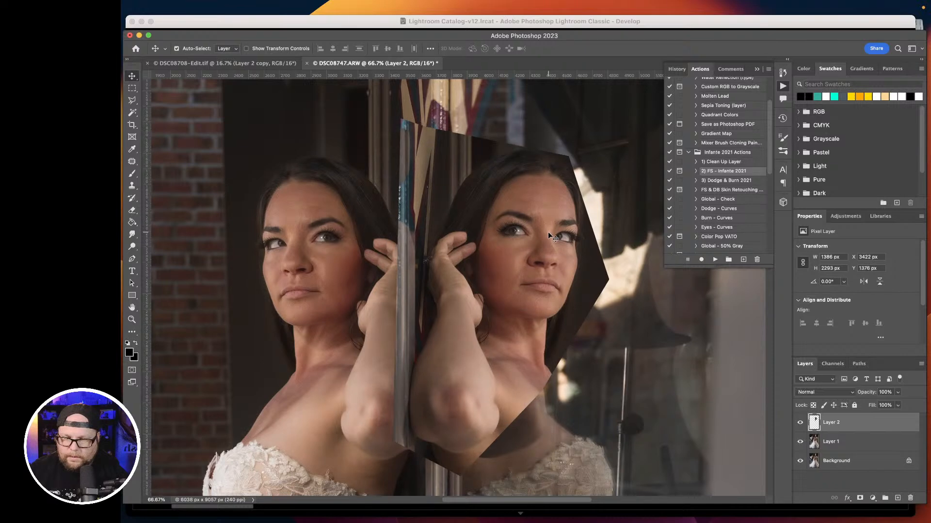
Rotate the flipped copy to about -12.8° and reposition it over the reflection.
click(212, 10)
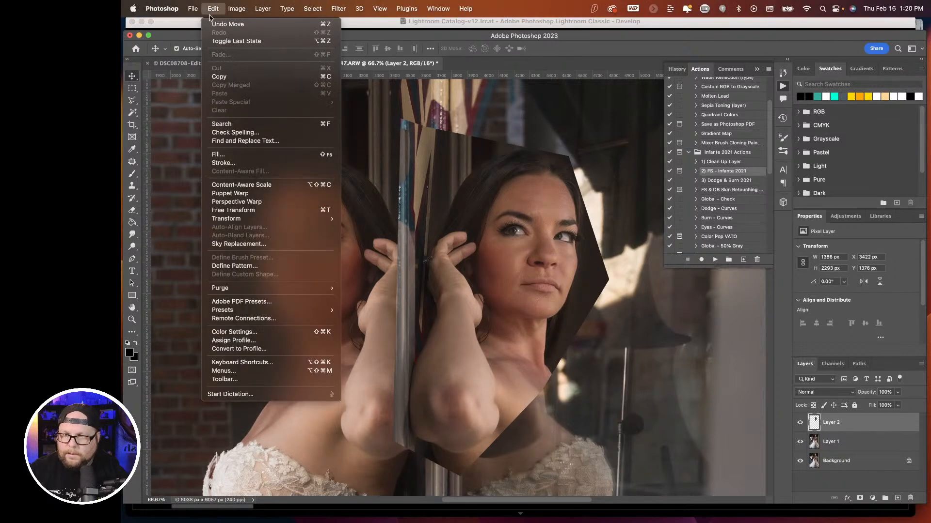
mouse_move(333, 219)
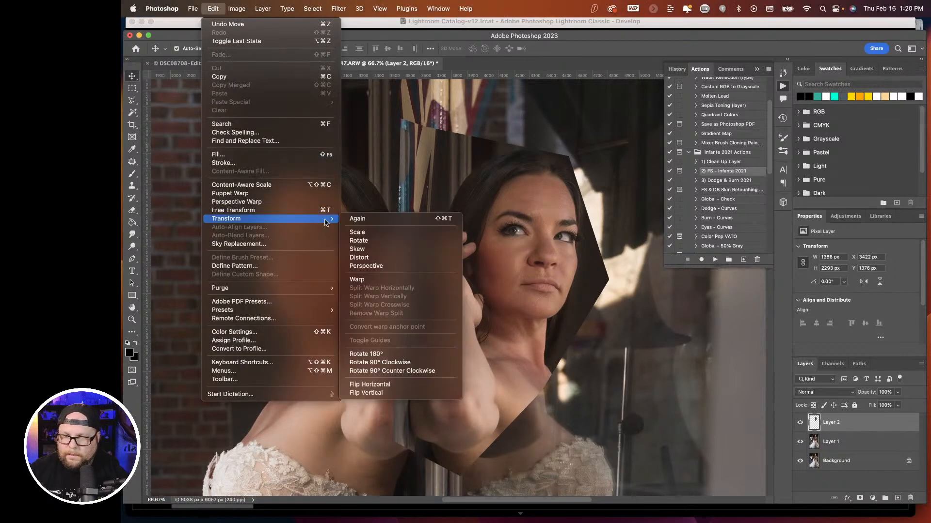
click(371, 241)
drag(435, 485, 466, 489)
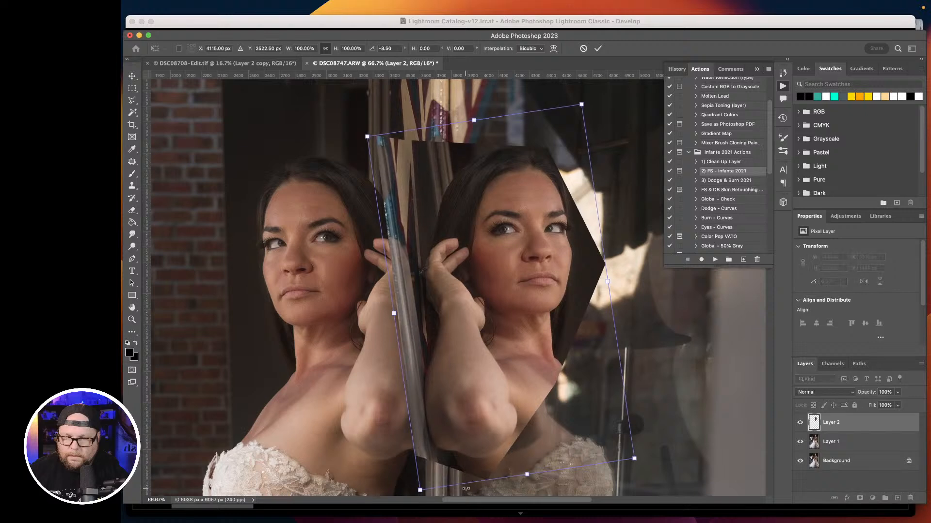
drag(474, 404, 493, 419)
drag(414, 473, 428, 443)
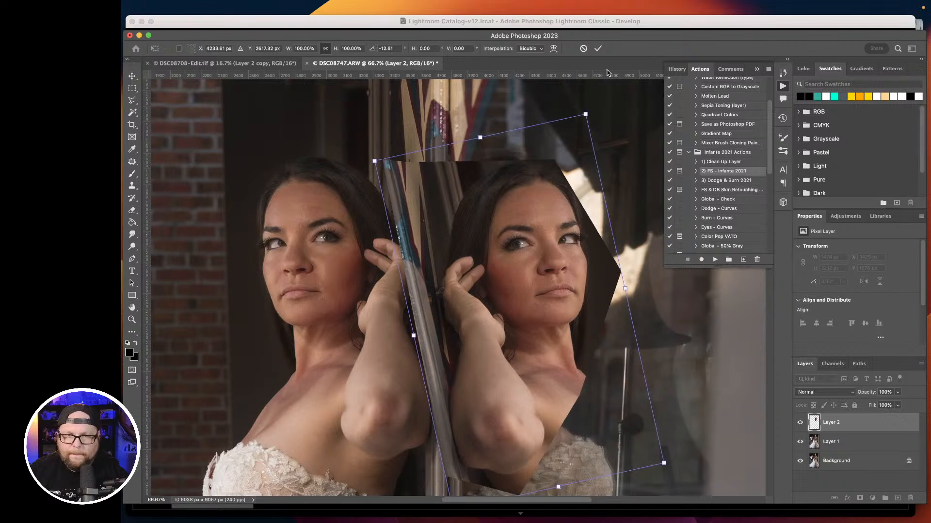
click(598, 49)
Lower Layer 2's opacity to 52% and shift the copy so its face overlaps the reflected face.
click(898, 405)
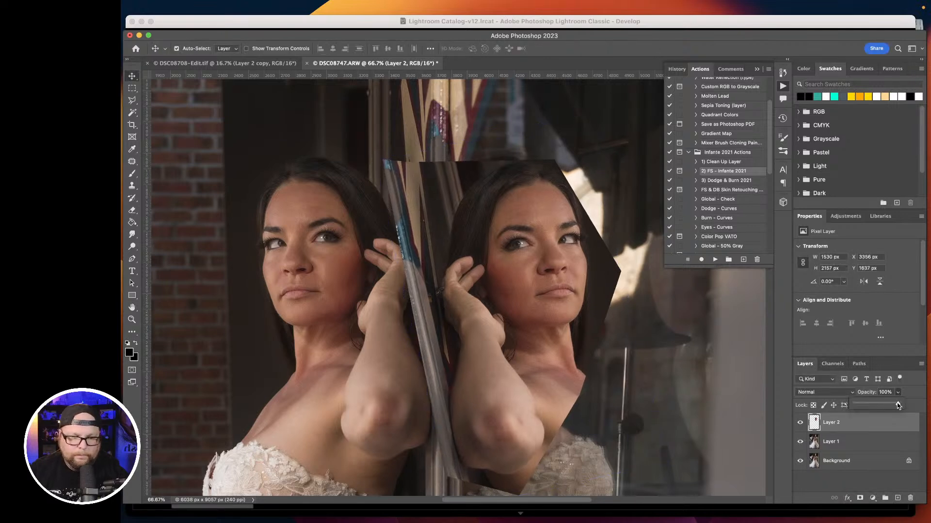
drag(887, 403, 878, 406)
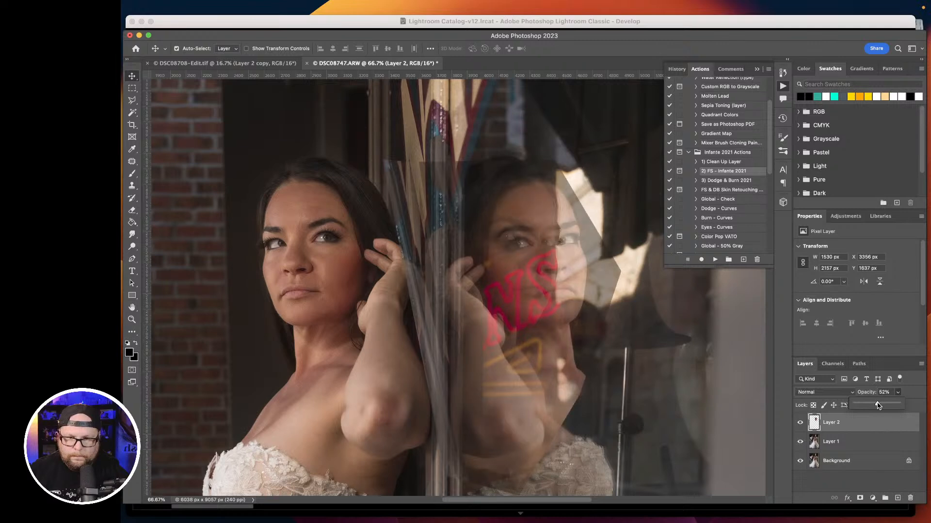
drag(581, 340, 566, 333)
Free-transform Layer 2 to about 96% scale and 4.4° rotation, narrow it slightly, and align its face with the reflection.
click(213, 8)
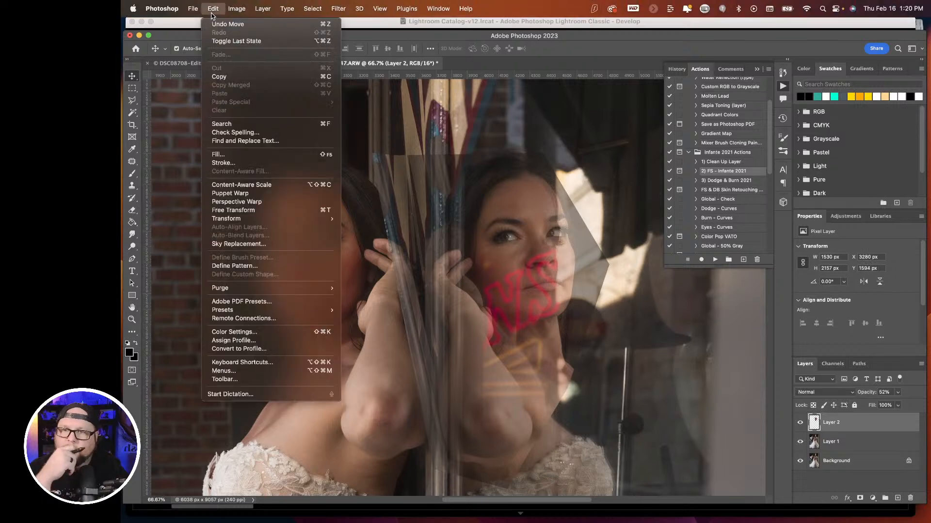
click(290, 210)
mouse_move(610, 153)
mouse_down()
mouse_move(606, 165)
mouse_move(594, 159)
mouse_move(613, 145)
mouse_up()
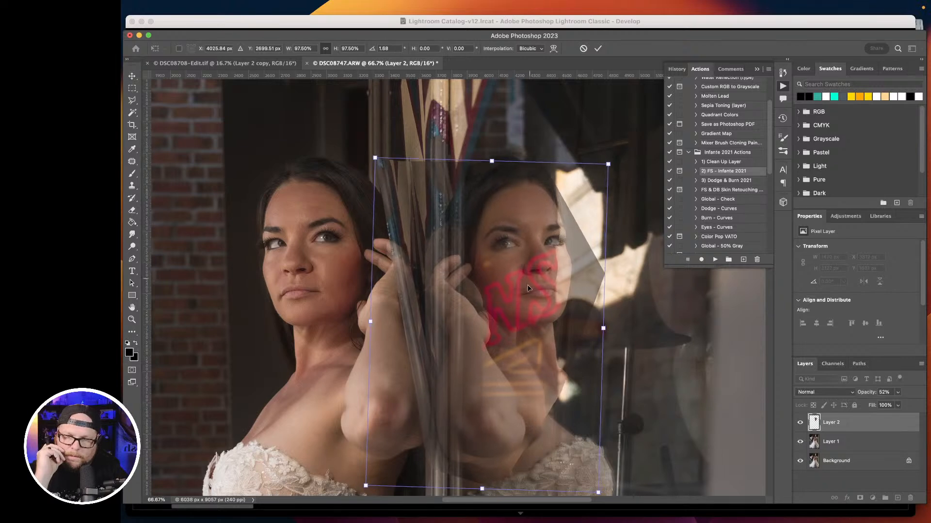
drag(529, 294, 528, 289)
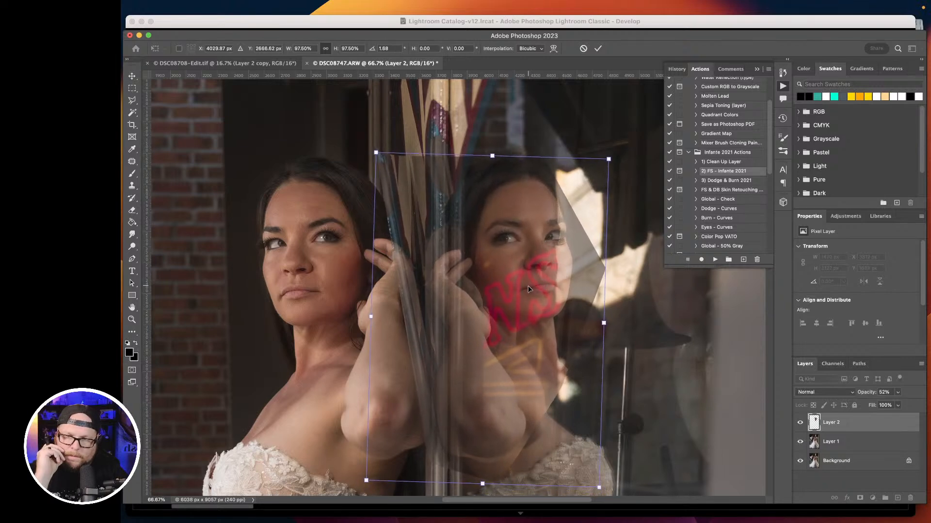
drag(617, 137, 611, 165)
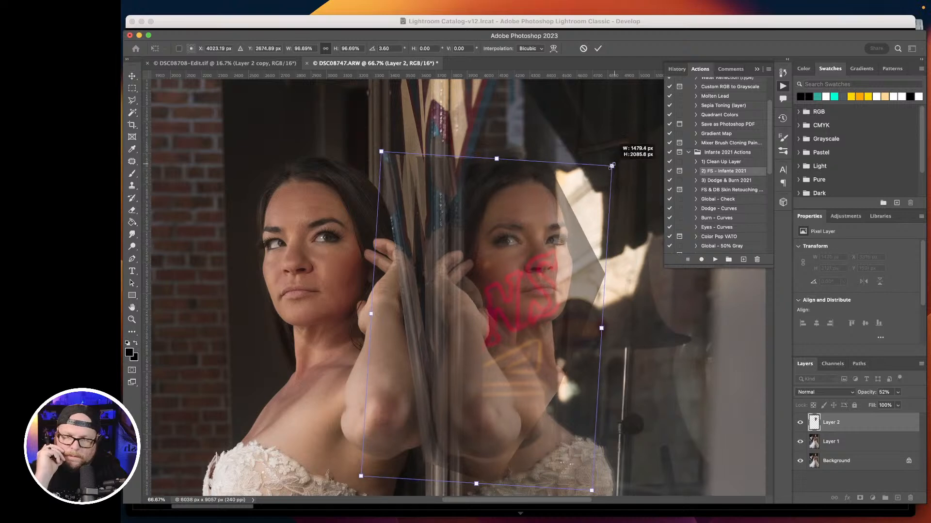
drag(546, 262, 538, 276)
drag(620, 137, 621, 142)
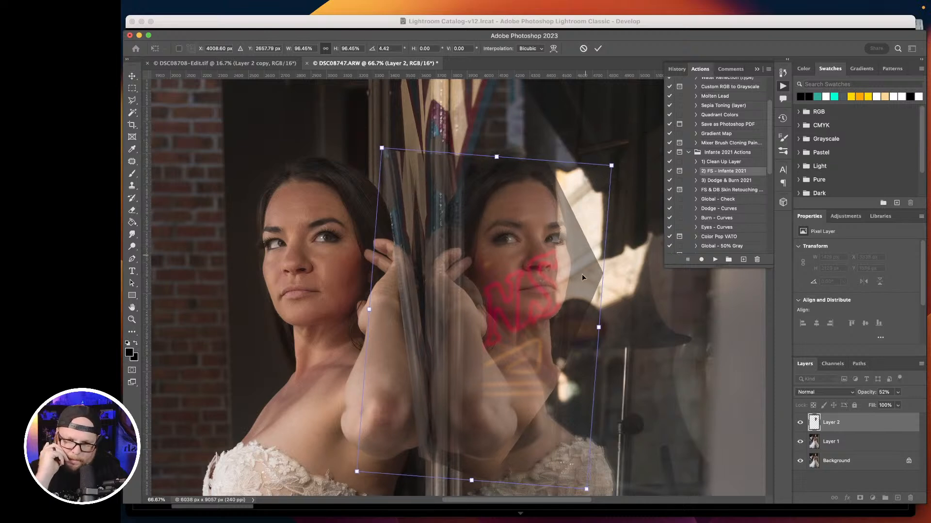
mouse_move(551, 274)
mouse_down()
mouse_move(569, 269)
mouse_move(505, 303)
mouse_move(541, 270)
mouse_up()
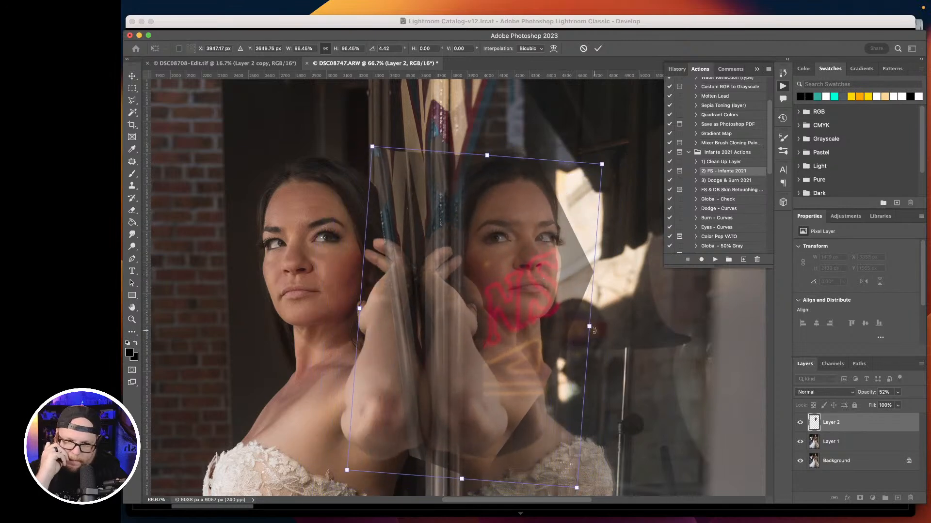
drag(589, 325, 584, 325)
click(598, 48)
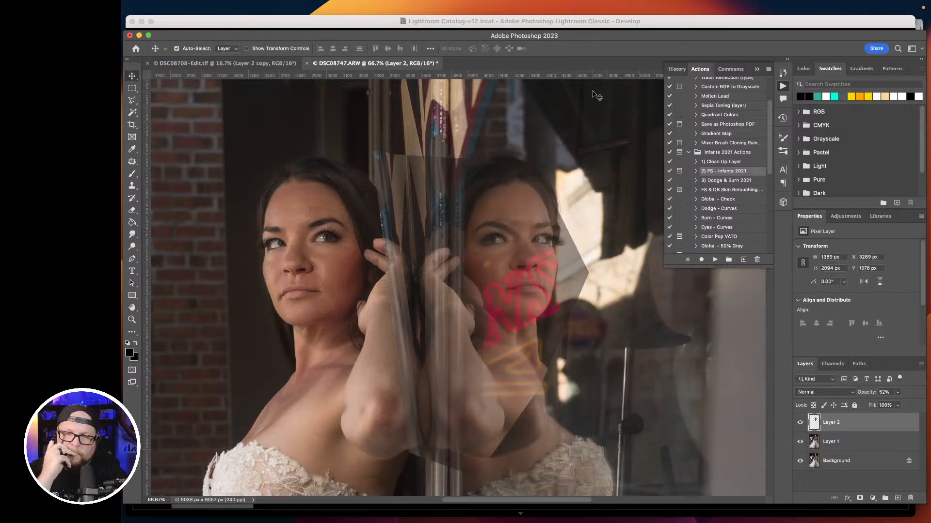
Restore Layer 2's opacity to 100% and add a layer mask to it.
click(897, 393)
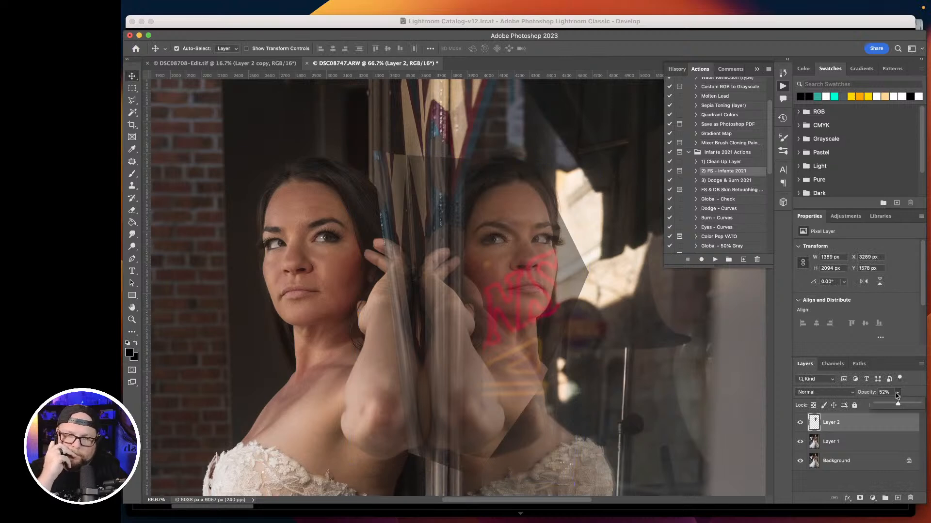
drag(897, 405, 926, 396)
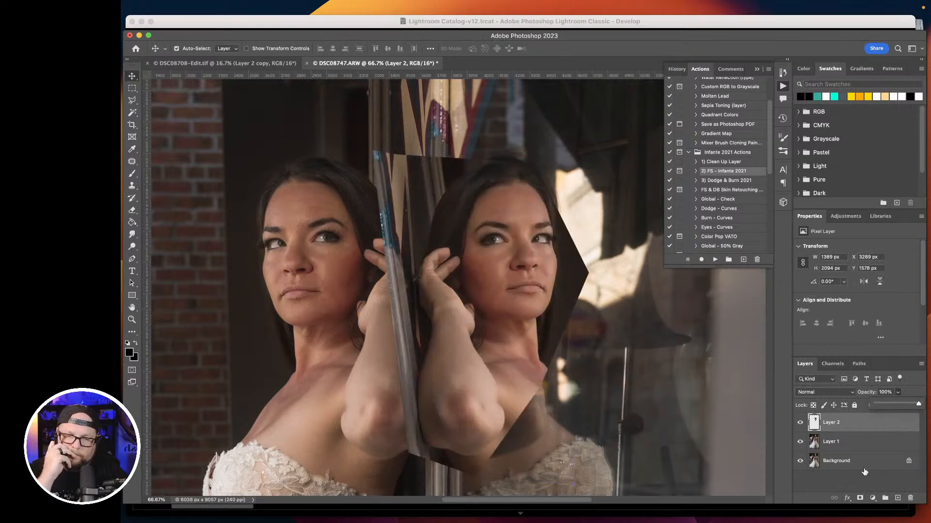
click(859, 498)
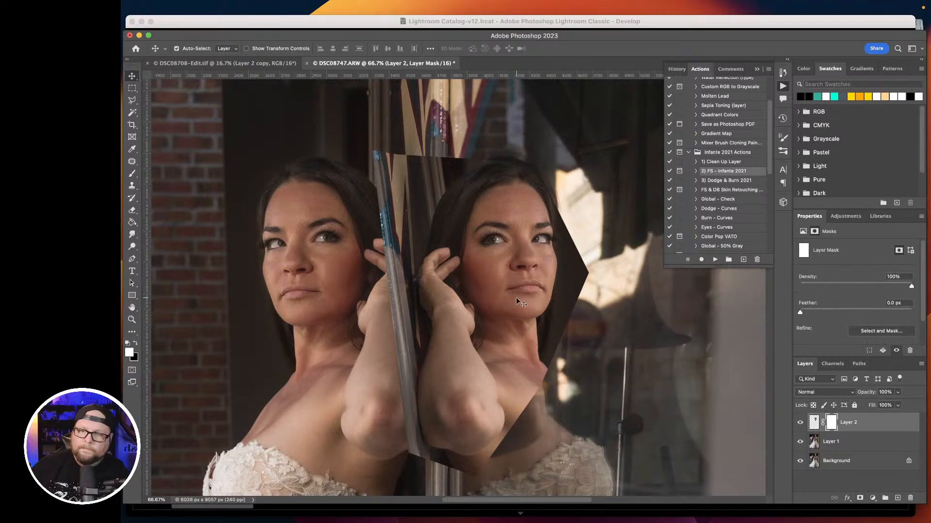
Set up the Brush tool with a size of 700 px and 100% flow.
click(138, 176)
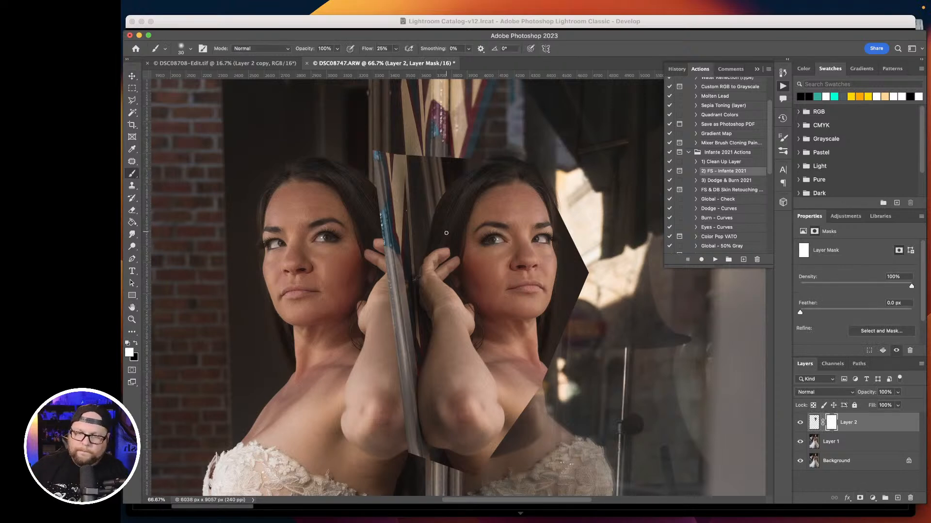
key(bracketright)
key(bracketright)
key(bracketright)
key(bracketright)
key(bracketright)
key(bracketright)
key(bracketright)
key(bracketright)
key(bracketright)
key(bracketright)
key(bracketright)
key(bracketright)
key(bracketright)
key(bracketright)
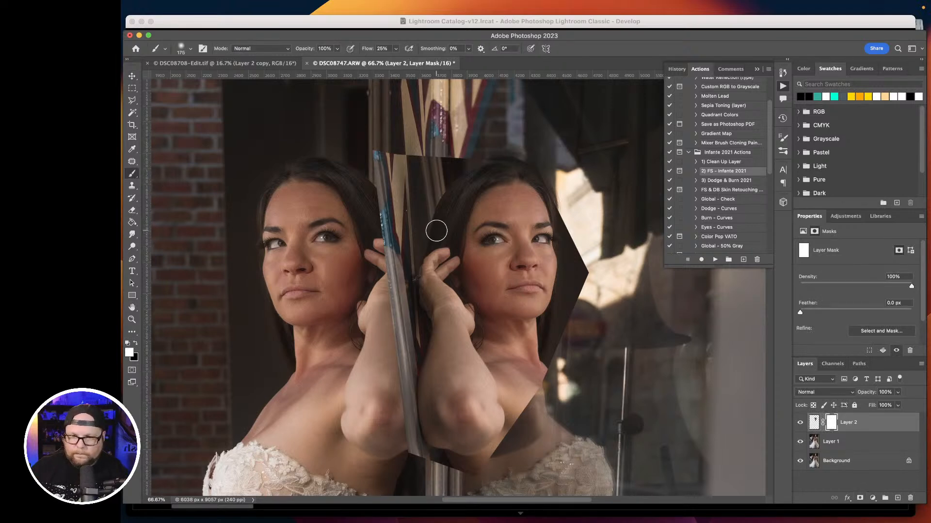
click(395, 49)
drag(395, 59, 449, 67)
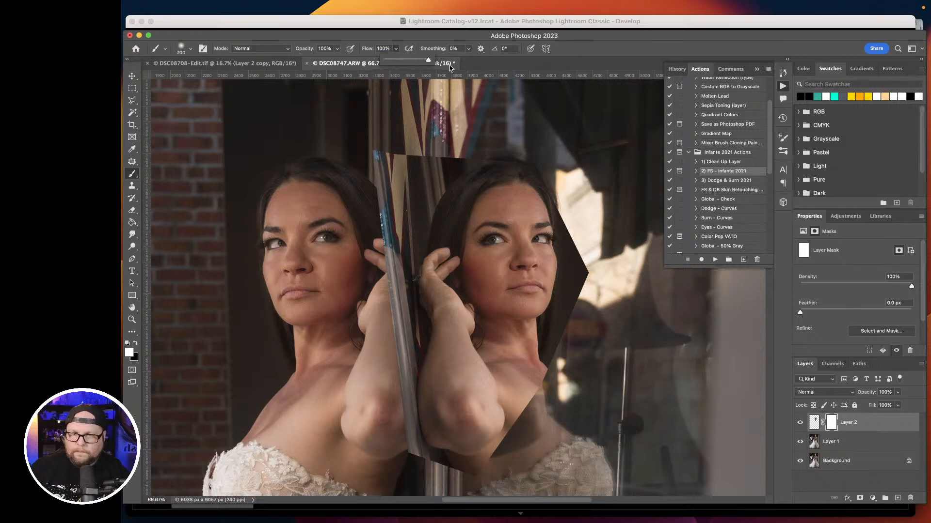
click(191, 50)
click(400, 164)
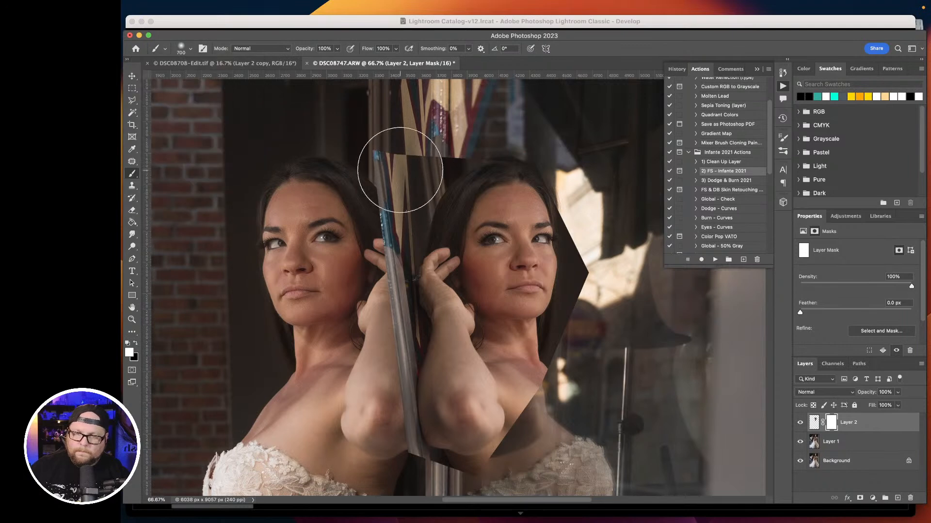
Paint black on Layer 2's mask to hide the copied area over the door frame and around the reflected face and shoulder.
key(x)
mouse_move(395, 170)
mouse_down()
mouse_move(438, 160)
mouse_move(382, 232)
mouse_move(393, 300)
mouse_move(414, 166)
mouse_move(403, 291)
mouse_move(401, 227)
mouse_move(409, 309)
mouse_move(400, 280)
mouse_move(412, 407)
mouse_move(440, 473)
mouse_move(402, 461)
mouse_move(367, 399)
mouse_move(386, 358)
mouse_up()
key(bracketleft)
key(bracketleft)
key(bracketleft)
key(bracketleft)
key(bracketleft)
key(bracketleft)
key(bracketleft)
key(bracketleft)
key(bracketleft)
key(bracketleft)
key(bracketleft)
key(bracketleft)
mouse_move(453, 233)
mouse_down()
mouse_move(449, 372)
mouse_move(439, 228)
mouse_move(446, 464)
mouse_move(495, 447)
mouse_move(534, 452)
mouse_move(519, 431)
mouse_move(526, 435)
mouse_move(506, 442)
mouse_move(505, 420)
mouse_move(521, 423)
mouse_move(609, 325)
mouse_move(598, 377)
mouse_move(592, 349)
mouse_up()
key(bracketright)
key(bracketright)
key(bracketright)
key(bracketright)
key(bracketright)
key(bracketright)
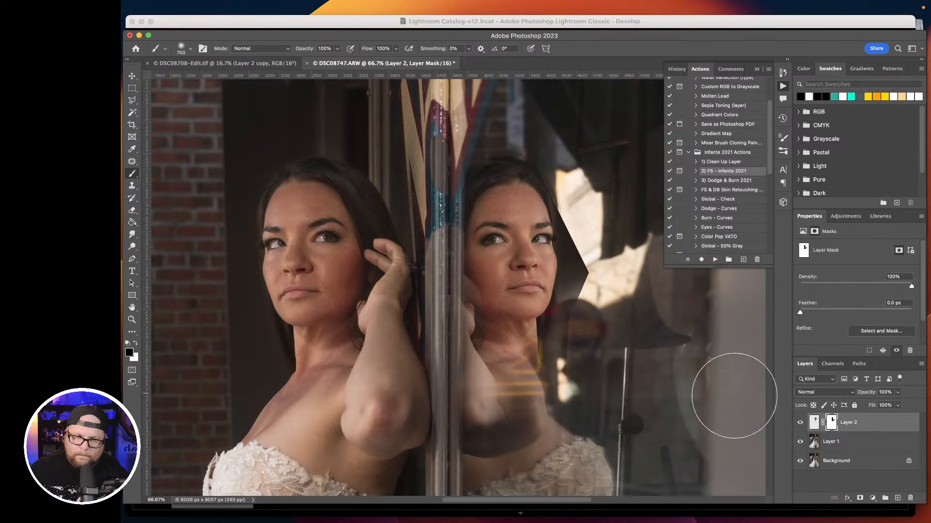
Set Layer 2's opacity to 61% and mask out the hard edge beside the reflected hair with a 250 px brush.
click(898, 392)
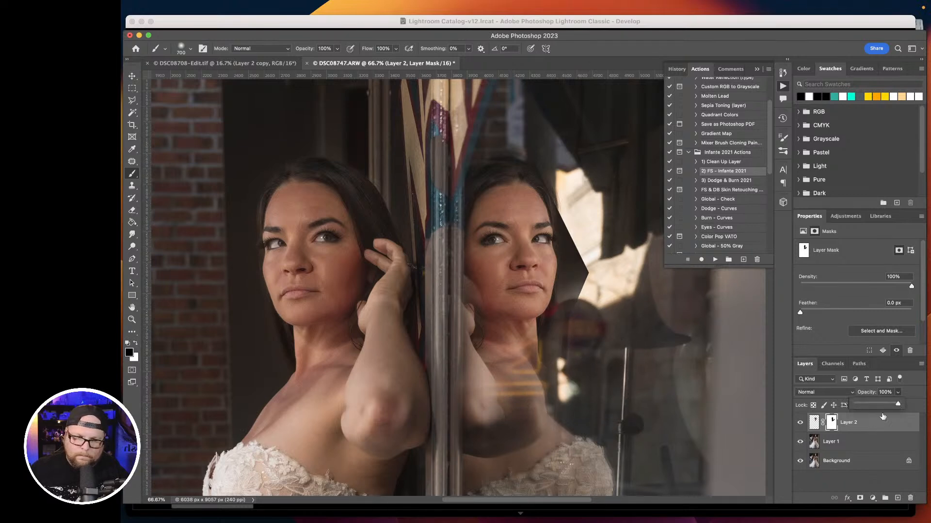
drag(898, 404, 885, 405)
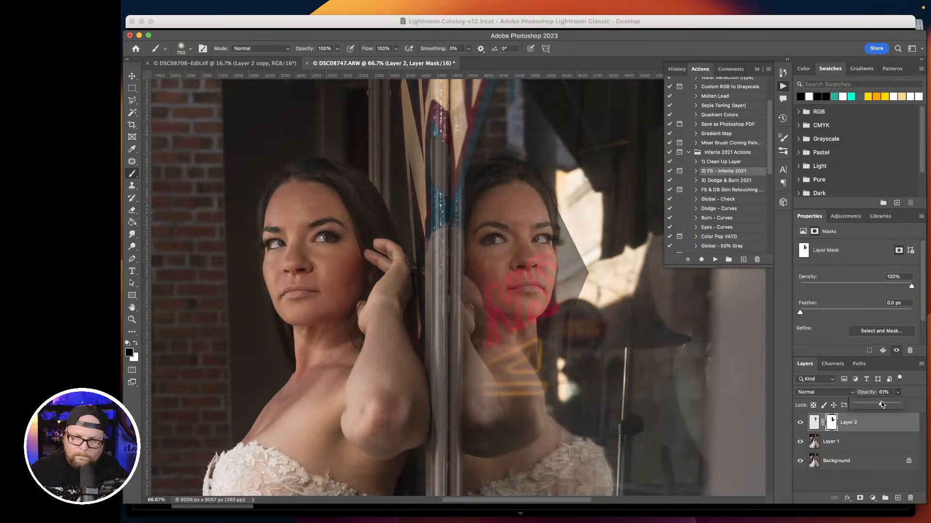
click(570, 230)
key(bracketleft)
key(bracketleft)
key(bracketleft)
key(bracketleft)
key(bracketleft)
mouse_move(568, 221)
mouse_down()
mouse_move(581, 301)
mouse_move(579, 283)
mouse_move(566, 311)
mouse_move(576, 226)
mouse_move(547, 155)
mouse_move(562, 218)
mouse_move(569, 195)
mouse_move(553, 164)
mouse_up()
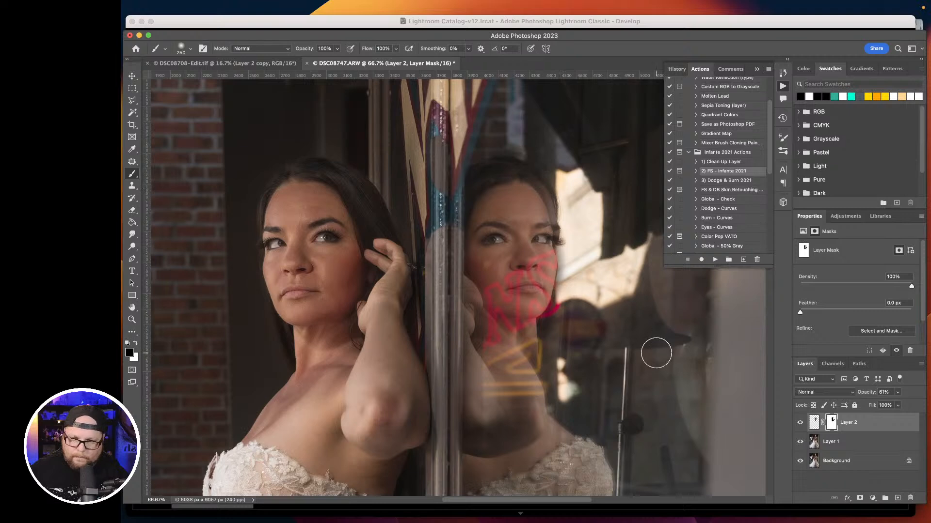
Toggle Layer 2's visibility to compare the reflection, leave the layer hidden, and delete its layer mask.
key(super+minus)
key(super+minus)
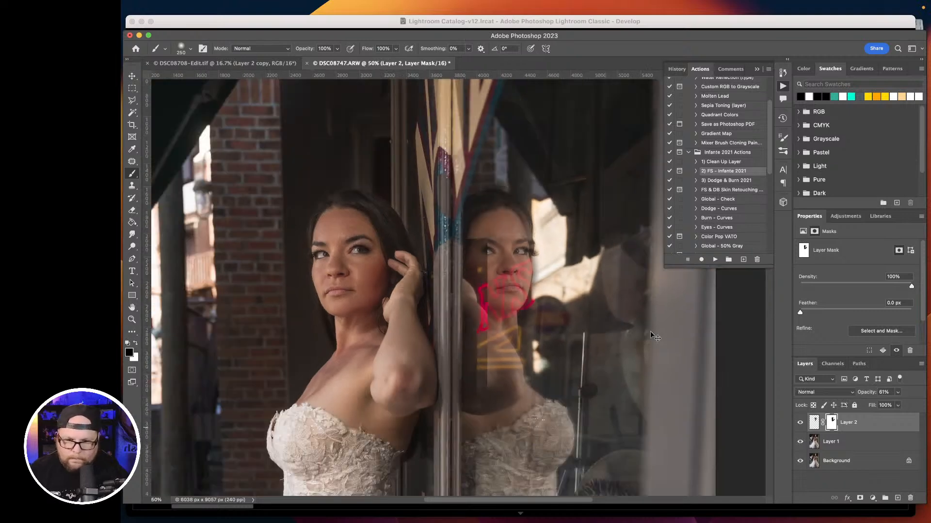
click(794, 424)
click(794, 425)
click(794, 424)
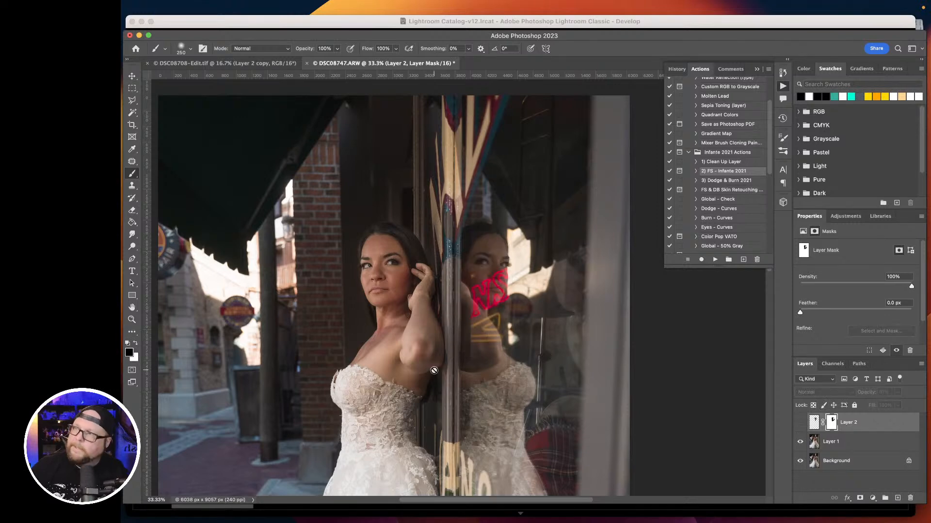
key(Delete)
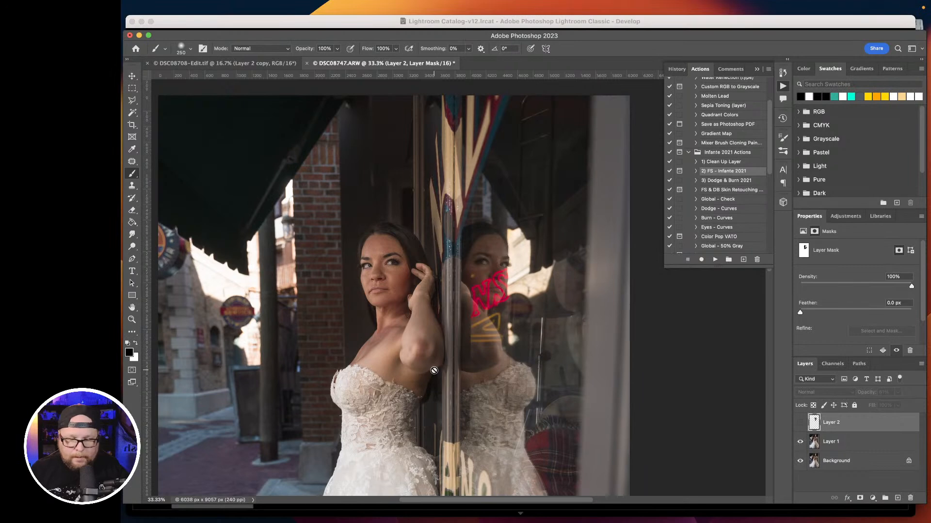
scroll(419, 315, up, 2)
scroll(419, 315, down, 5)
scroll(420, 315, left, 2)
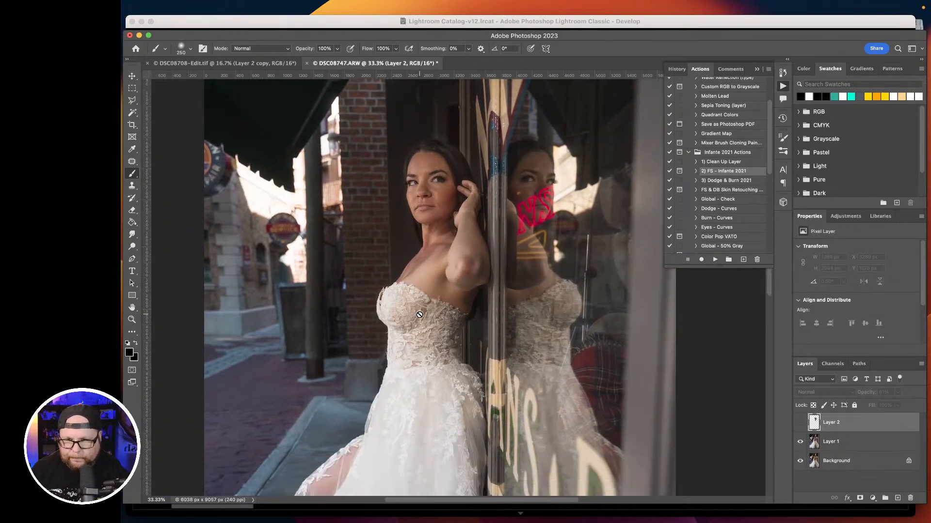
Delete the hidden Layer 2 and run the 2) FS - Infante 2021 action with a Median radius of 10 pixels.
scroll(419, 315, right, 2)
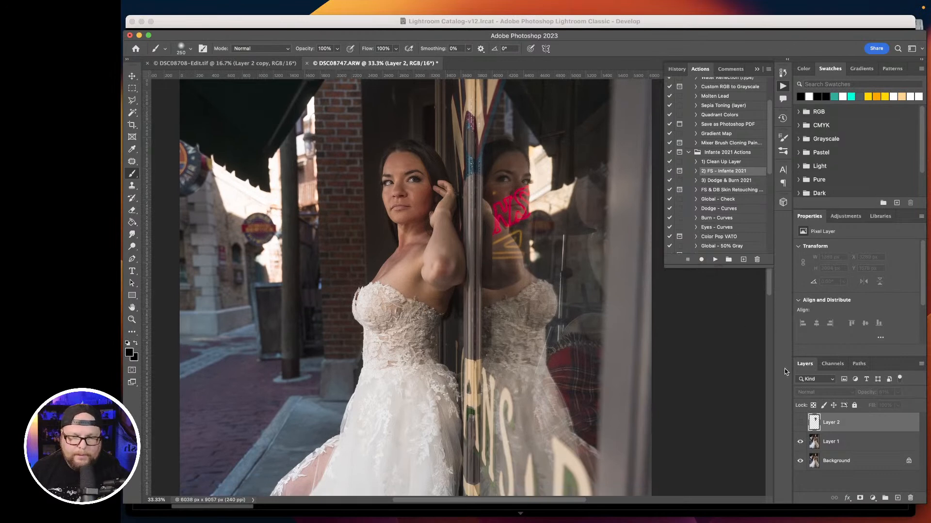
key(Delete)
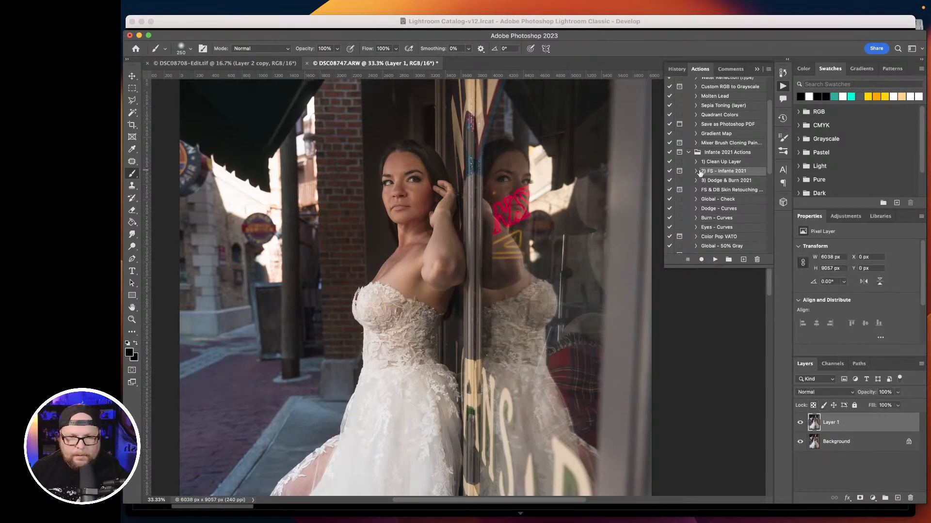
click(714, 259)
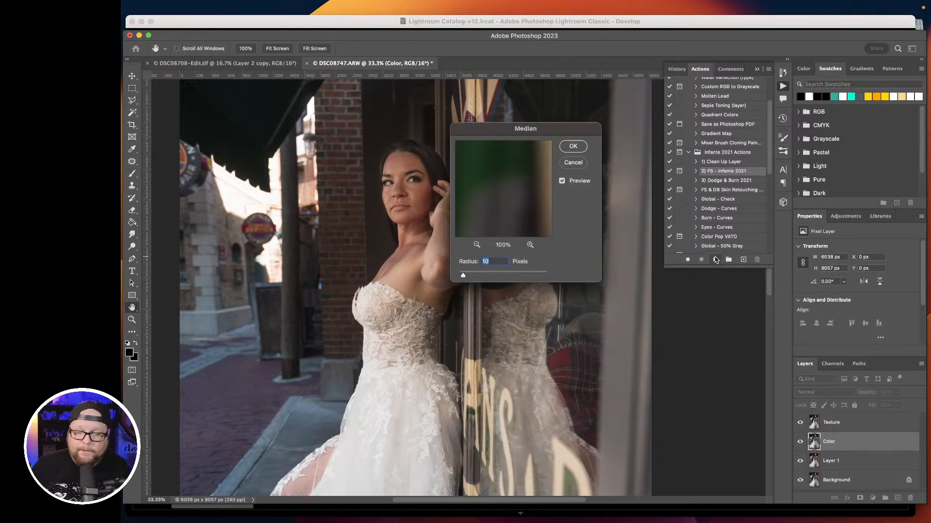
click(573, 147)
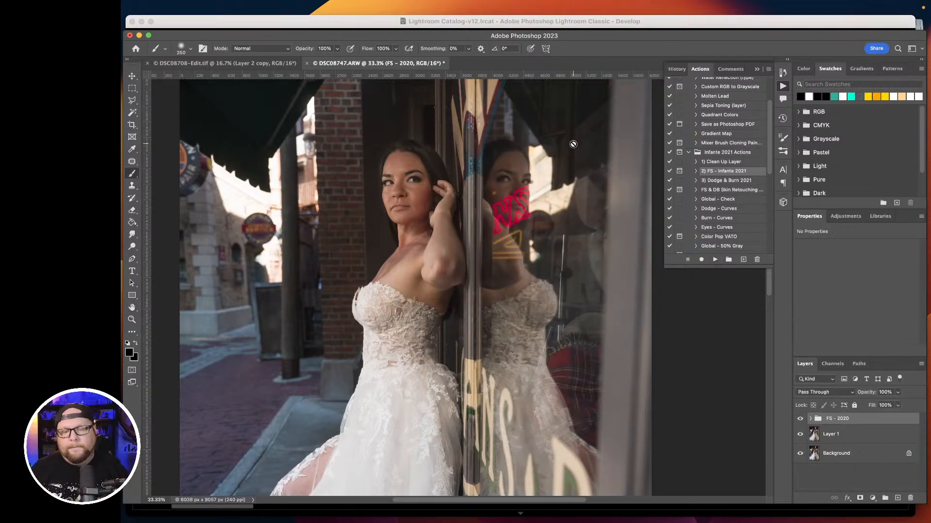
Expand the FS - 2020 group, select the Color Backup Adjust Opacity layer, and switch to the Mixer Brush.
key(super+plus)
key(super+plus)
key(super+plus)
key(super+plus)
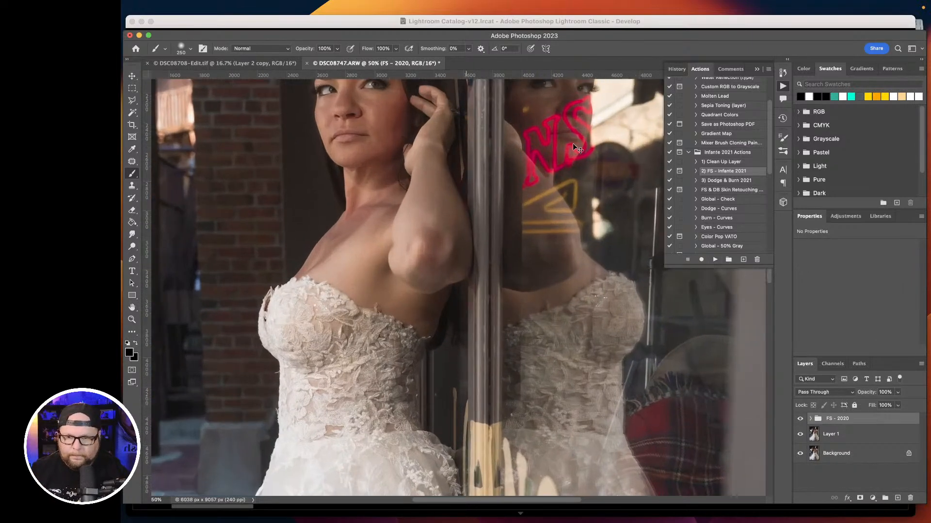
key(super+minus)
key(super+minus)
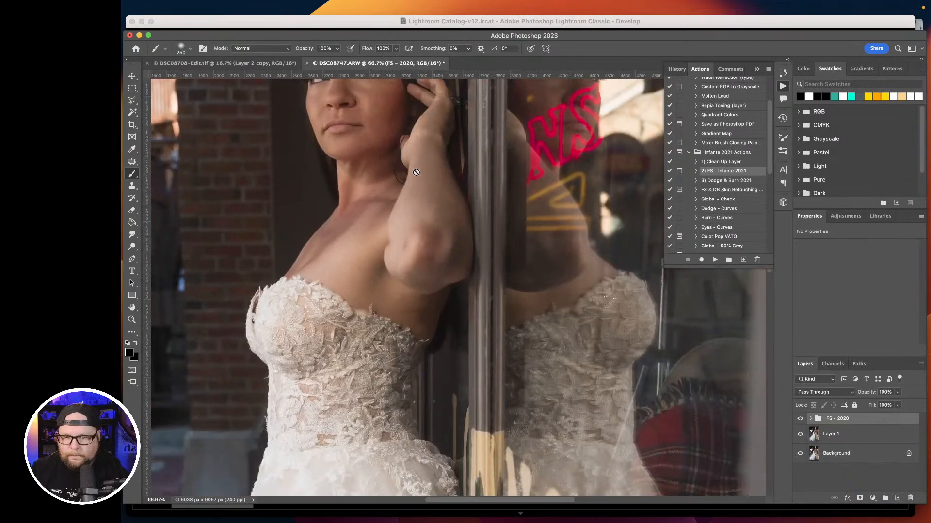
key(super+minus)
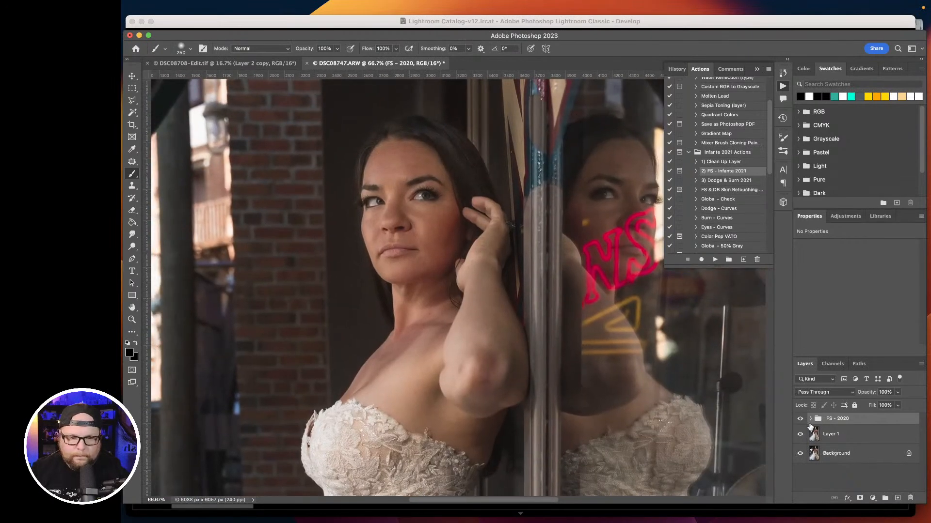
click(809, 419)
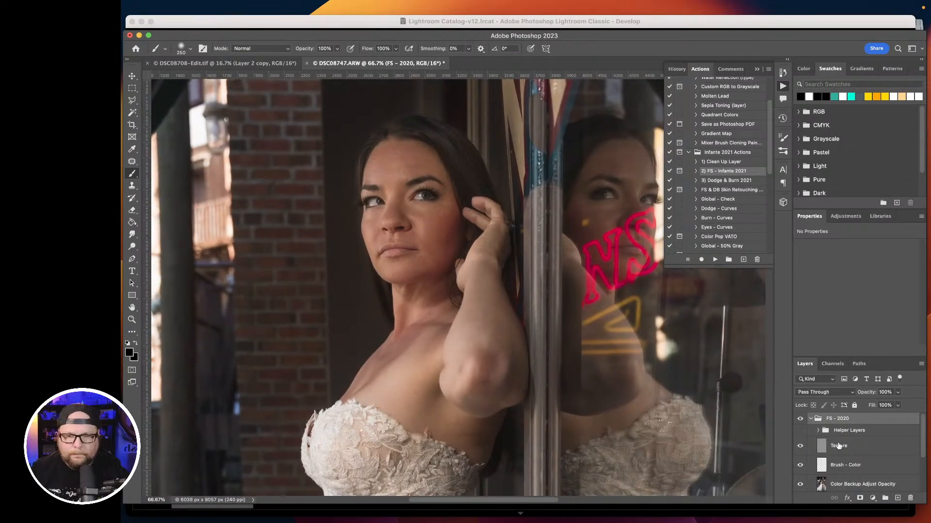
click(840, 485)
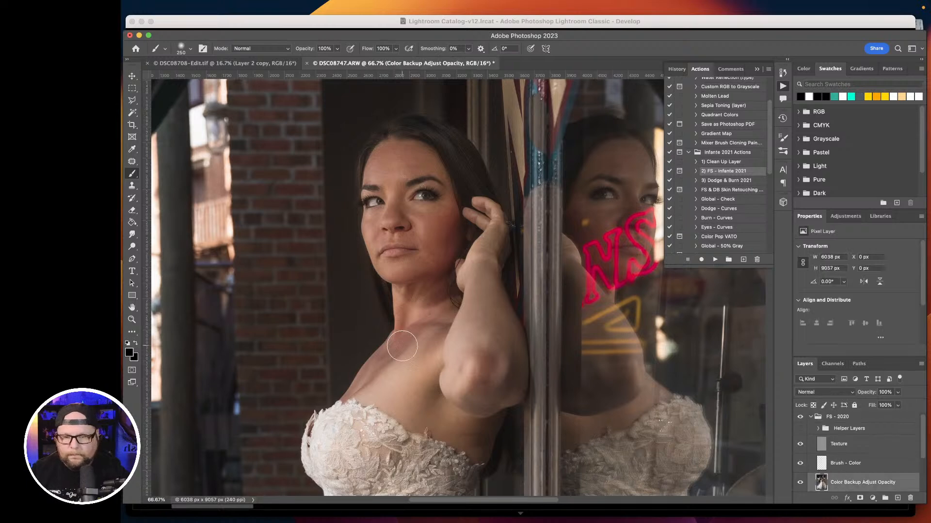
drag(135, 179, 165, 201)
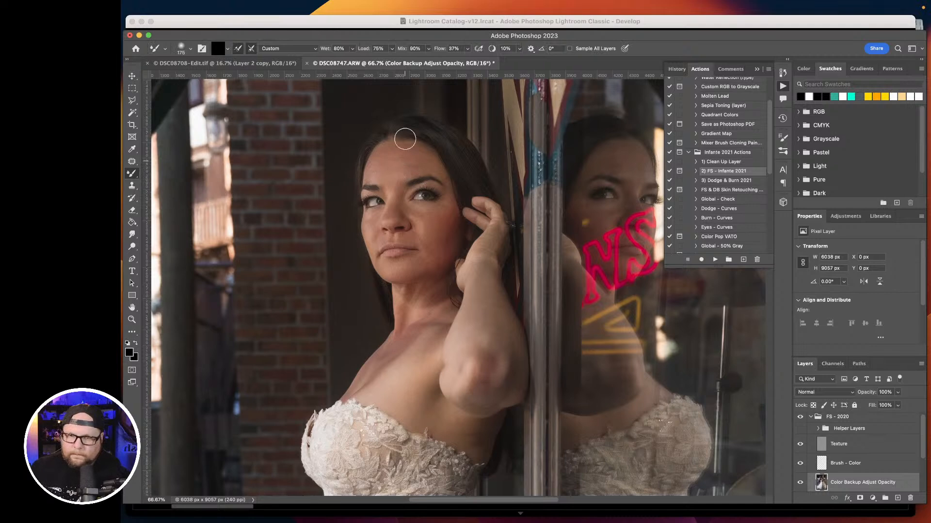
Blend the skin tones on the woman's forehead and cheek with the Mixer Brush at sizes between 125 and 200 px.
key(bracketright)
key(bracketright)
key(bracketright)
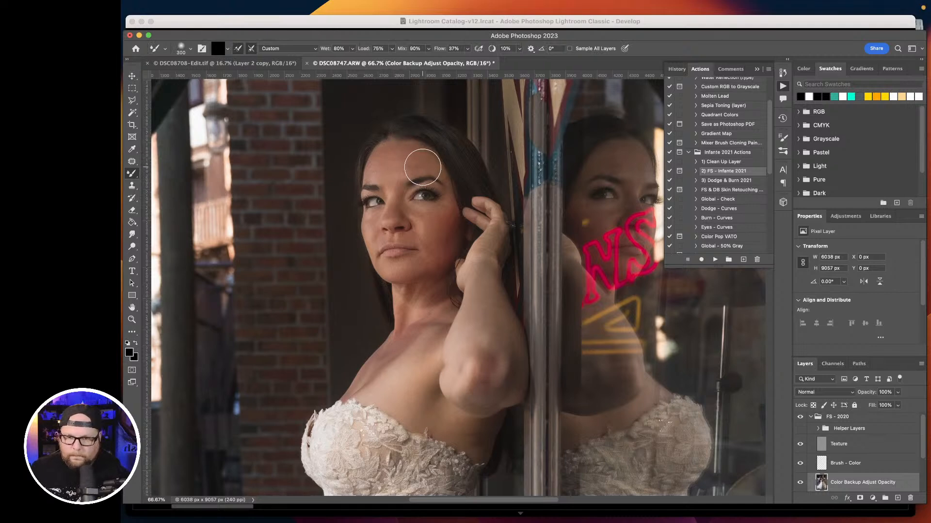
key(bracketleft)
key(bracketleft)
key(bracketleft)
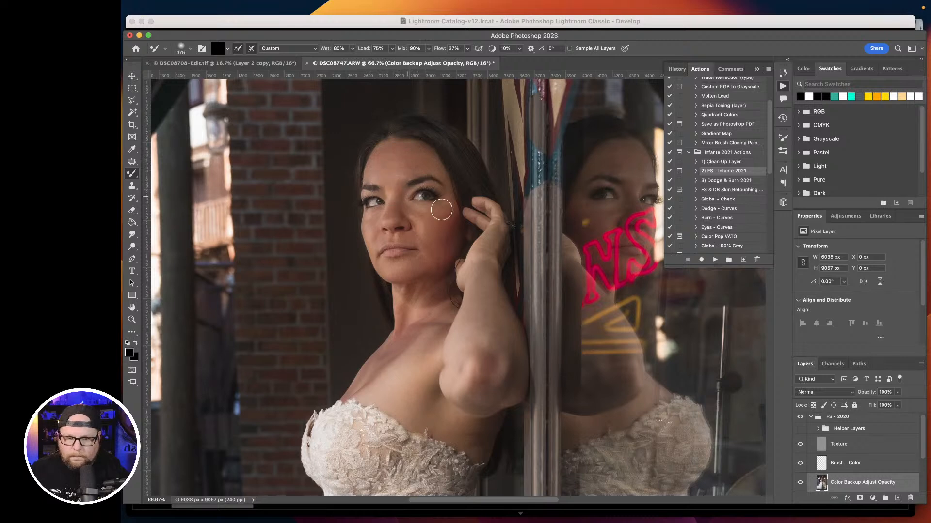
click(801, 483)
key(bracketleft)
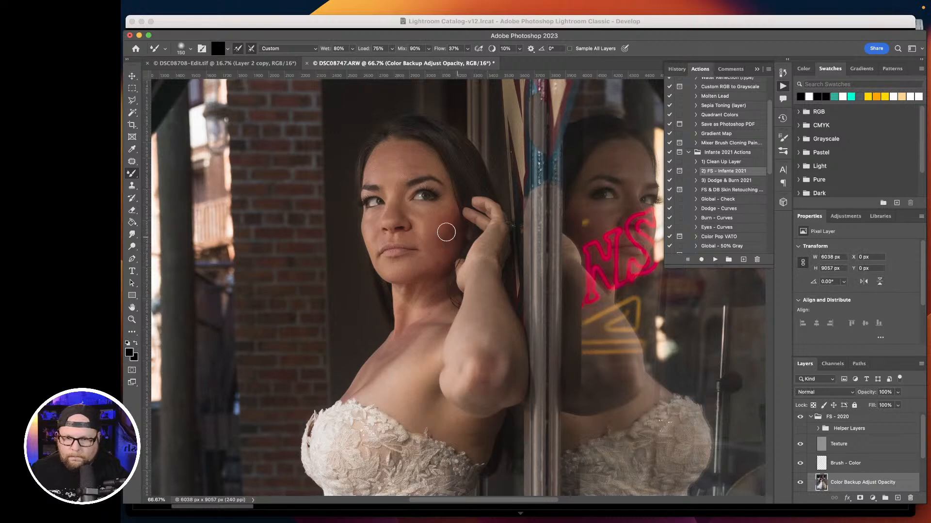
key(bracketright)
key(bracketright)
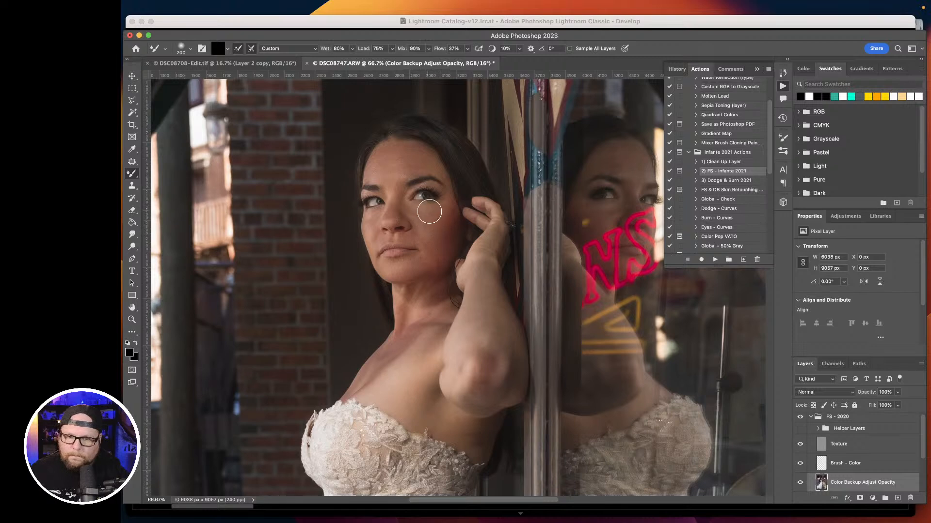
key(bracketleft)
key(bracketleft)
key(bracketleft)
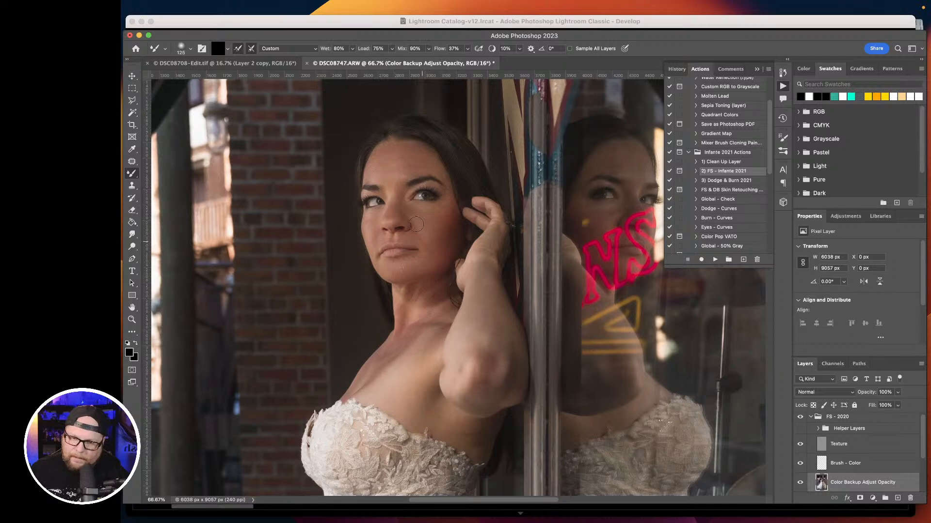
Patch small skin flaws beside the nose and above the upper lip on the Texture layer with the Patch tool.
scroll(436, 241, up, 4)
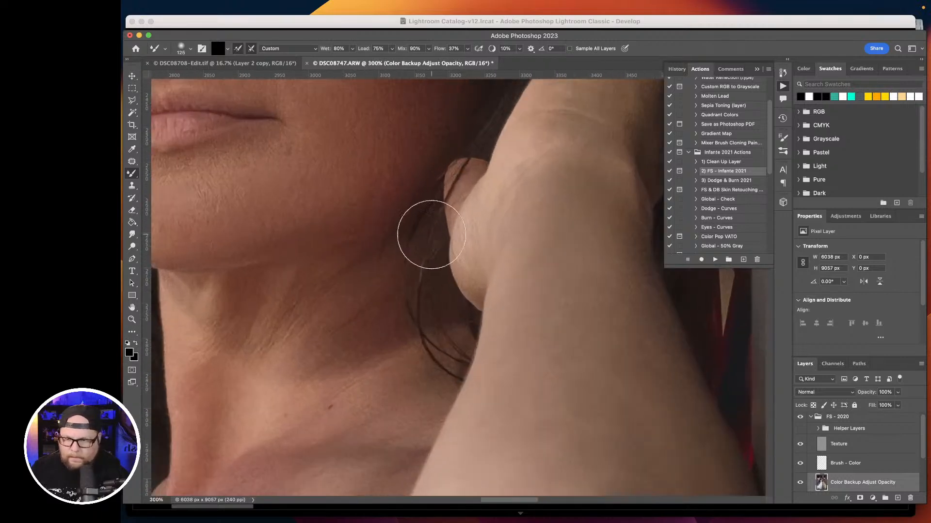
drag(422, 233, 578, 501)
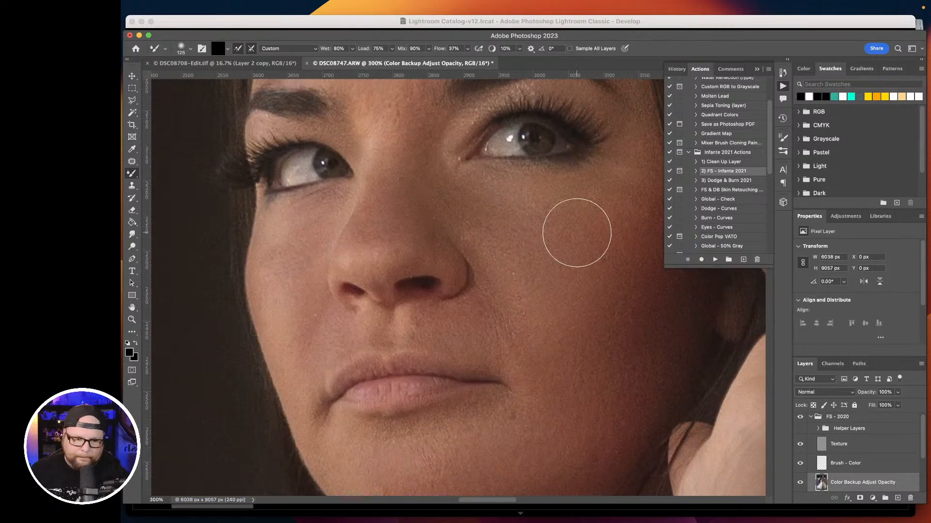
click(844, 445)
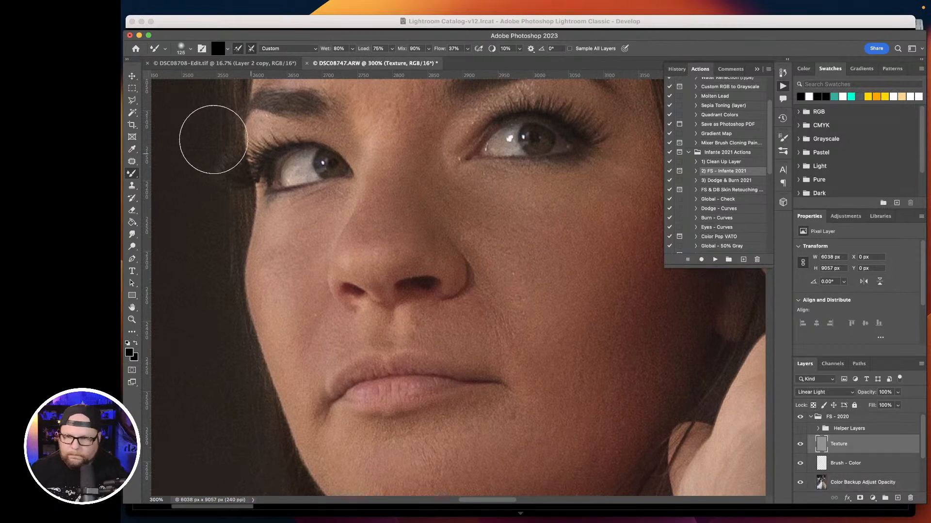
click(131, 161)
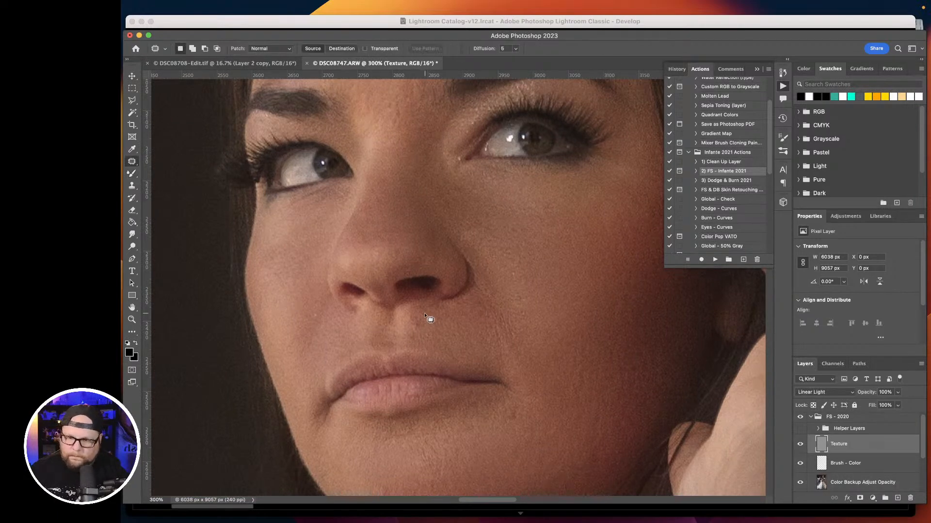
mouse_move(409, 322)
mouse_down()
mouse_move(424, 318)
mouse_move(426, 331)
mouse_move(410, 328)
mouse_up()
mouse_move(522, 402)
mouse_down()
mouse_move(498, 419)
mouse_move(516, 423)
mouse_move(525, 398)
mouse_up()
mouse_move(471, 307)
mouse_down()
mouse_move(475, 322)
mouse_move(482, 312)
mouse_up()
mouse_move(507, 271)
mouse_down()
mouse_move(515, 270)
mouse_move(506, 265)
mouse_up()
mouse_move(472, 314)
mouse_down()
mouse_move(490, 300)
mouse_move(475, 294)
mouse_move(505, 294)
mouse_move(468, 300)
mouse_move(477, 303)
mouse_move(465, 339)
mouse_up()
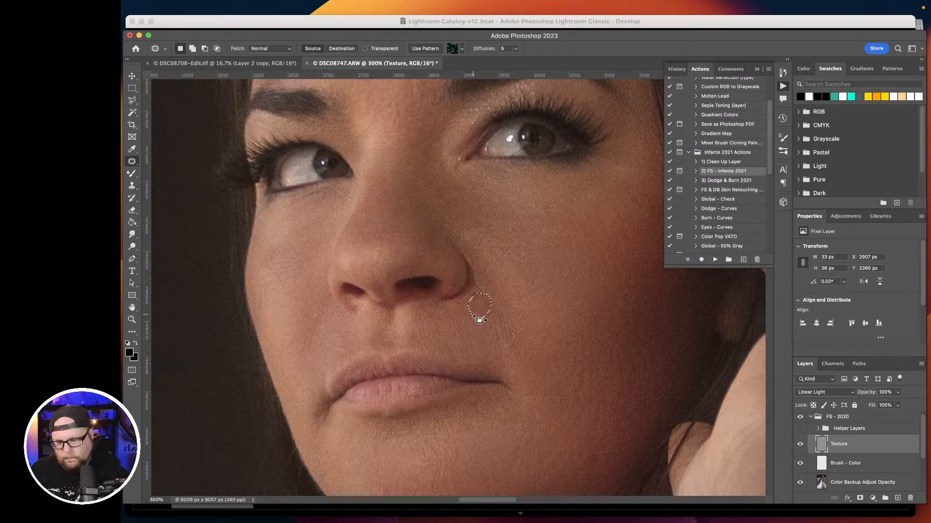
key(super+d)
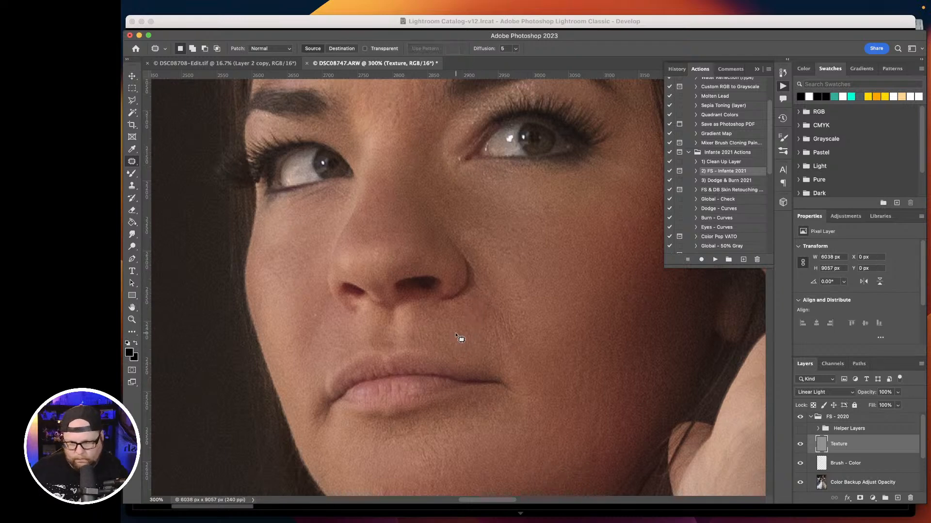
mouse_move(416, 323)
mouse_down()
mouse_move(440, 334)
mouse_move(455, 357)
mouse_up()
key(super+d)
Clone skin above the upper lip on the Color Backup Adjust Opacity layer at 20 px and 17% flow, and toggle its visibility to compare.
click(860, 480)
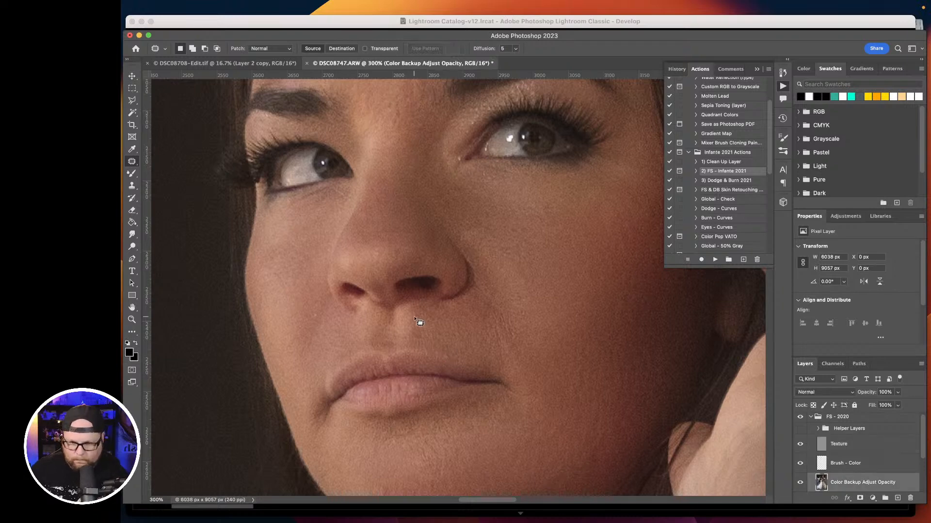
click(134, 187)
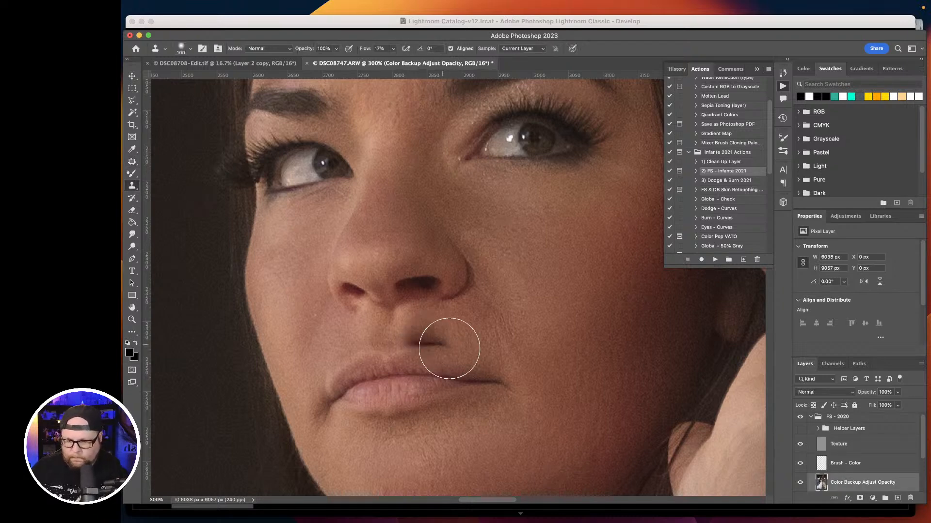
key(bracketleft)
key(bracketleft)
key(bracketleft)
key(bracketleft)
key(bracketleft)
key(bracketleft)
key(bracketleft)
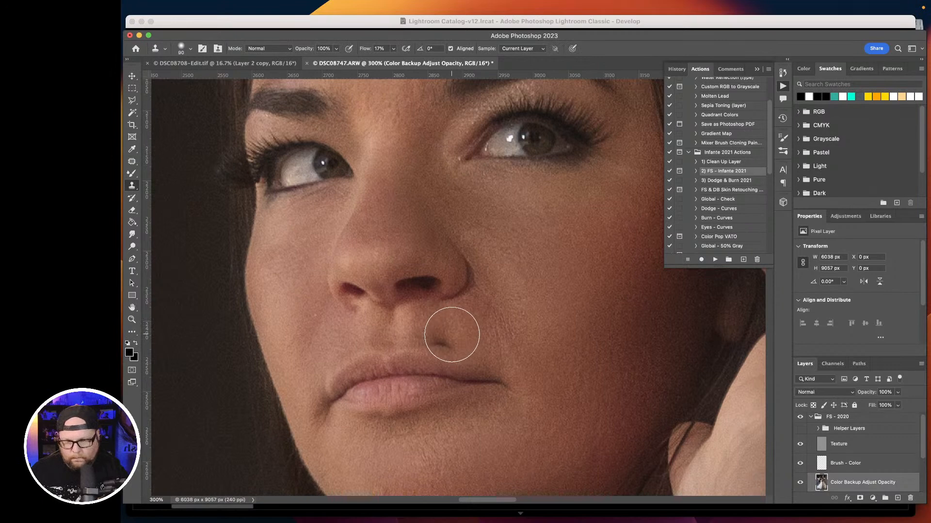
key(bracketleft)
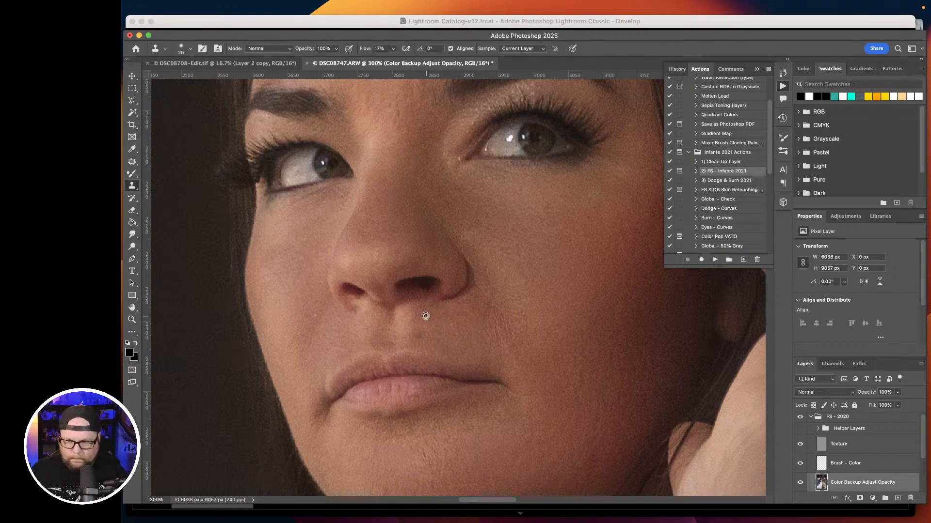
drag(421, 335, 419, 338)
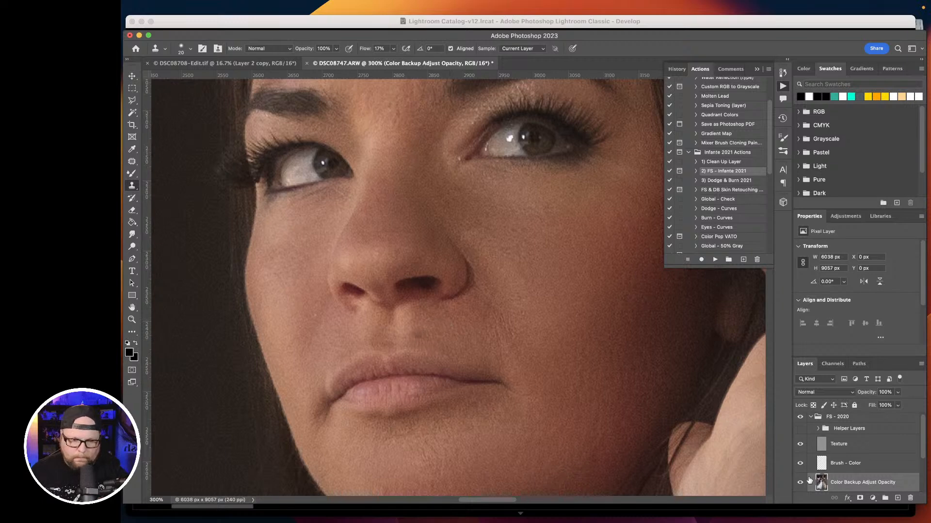
click(800, 483)
click(800, 484)
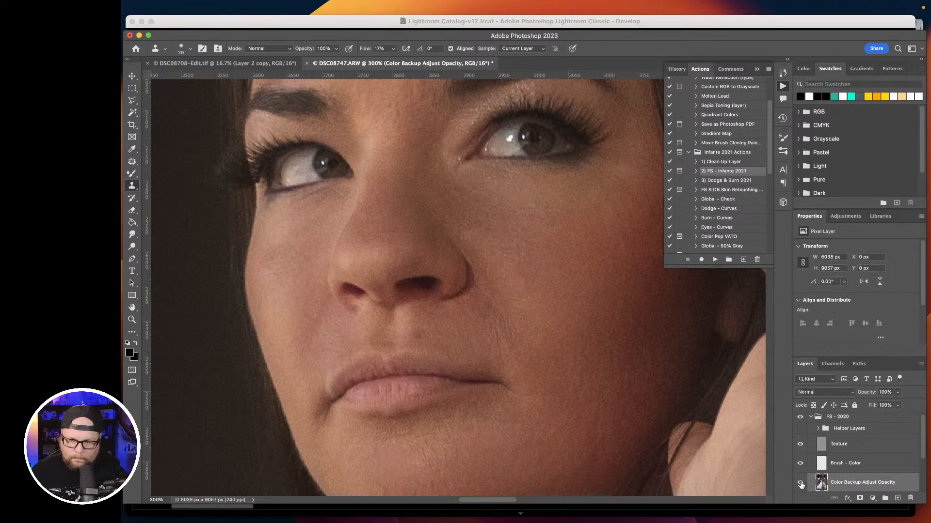
Set the Clone Stamp flow to 92% and clone skin above the upper lip on the Color Backup Adjust Opacity layer.
drag(922, 443, 920, 463)
click(843, 466)
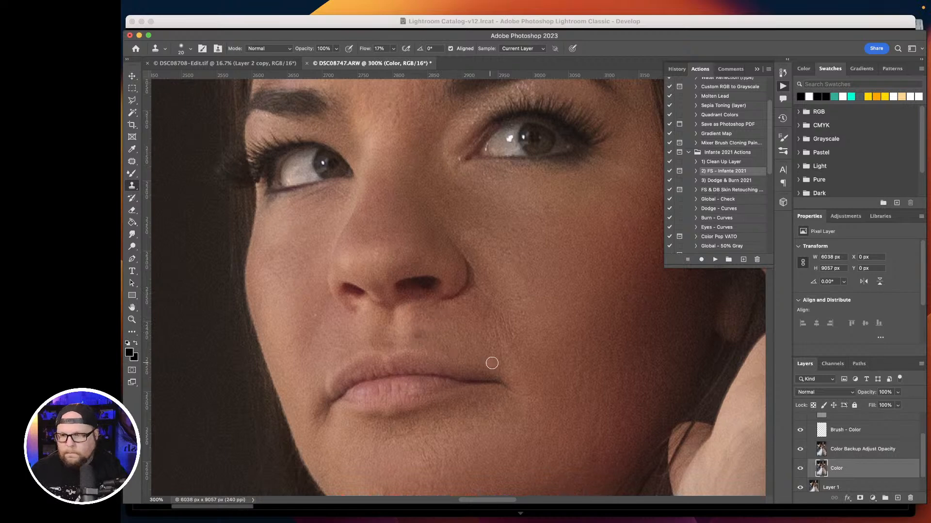
click(394, 48)
click(394, 48)
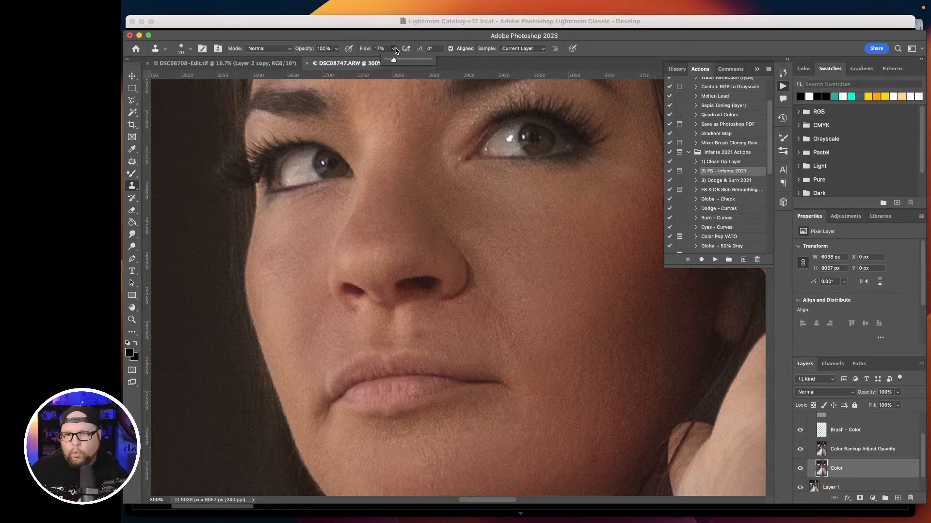
alt+click(436, 339)
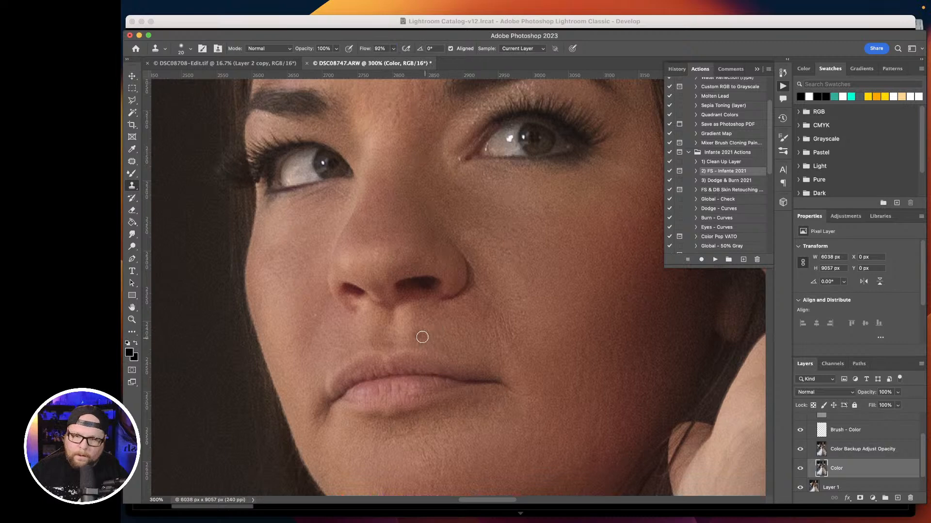
click(863, 454)
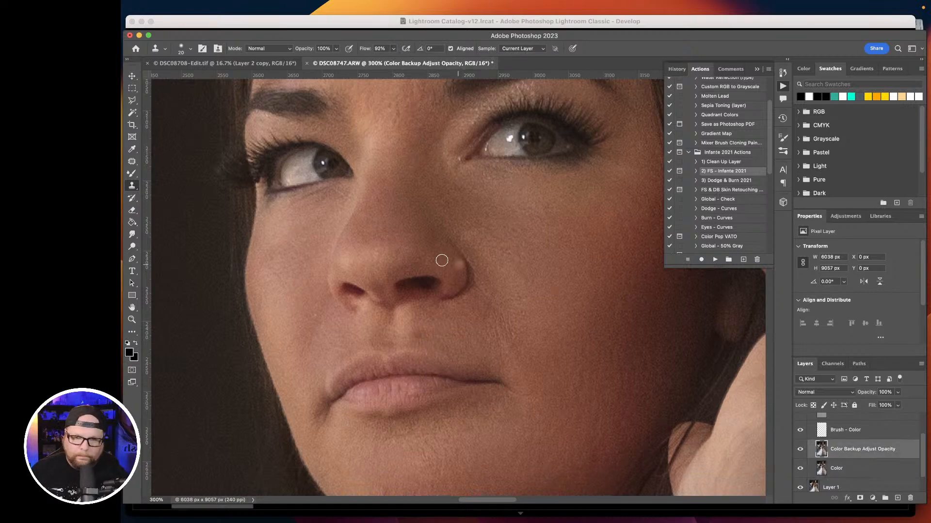
drag(421, 336, 431, 342)
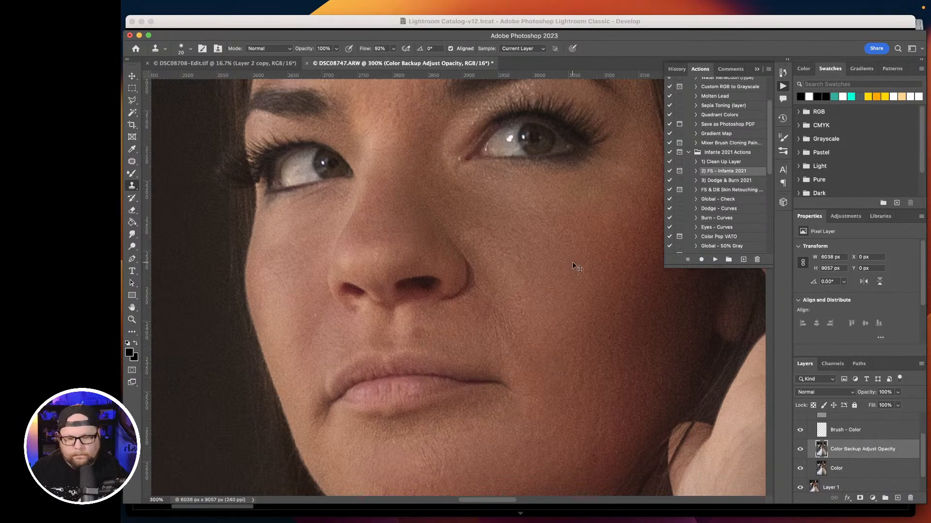
Check the retouched face zoomed out and close up, toggling the Color Backup Adjust Opacity layer's visibility.
key(super+1)
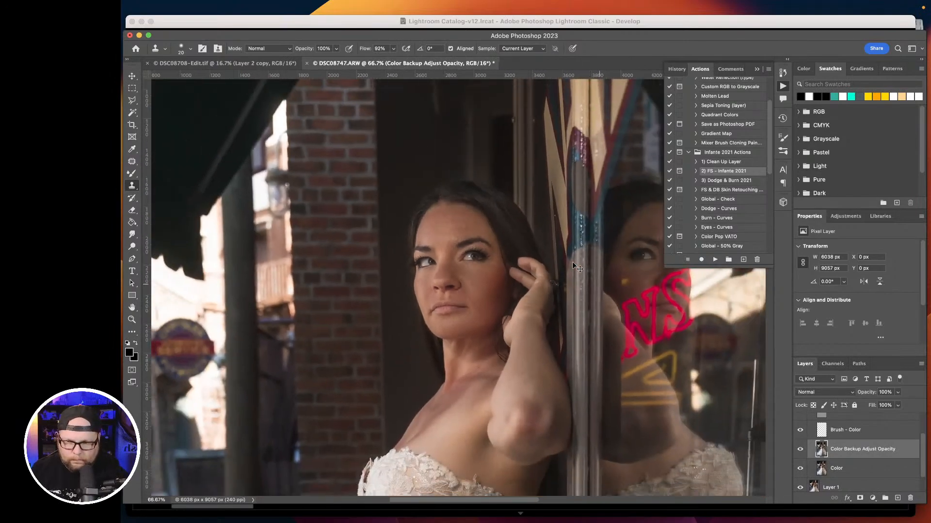
key(super+equal)
key(super+equal)
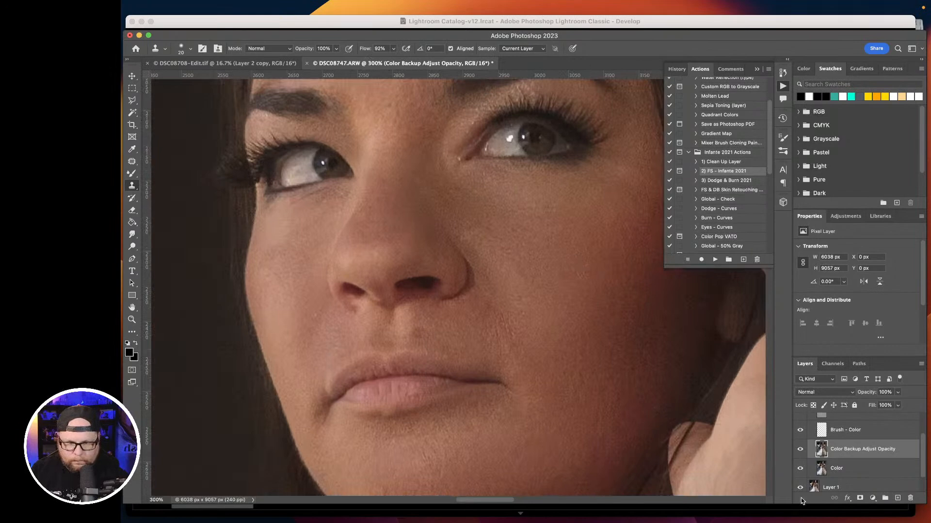
click(801, 449)
click(801, 450)
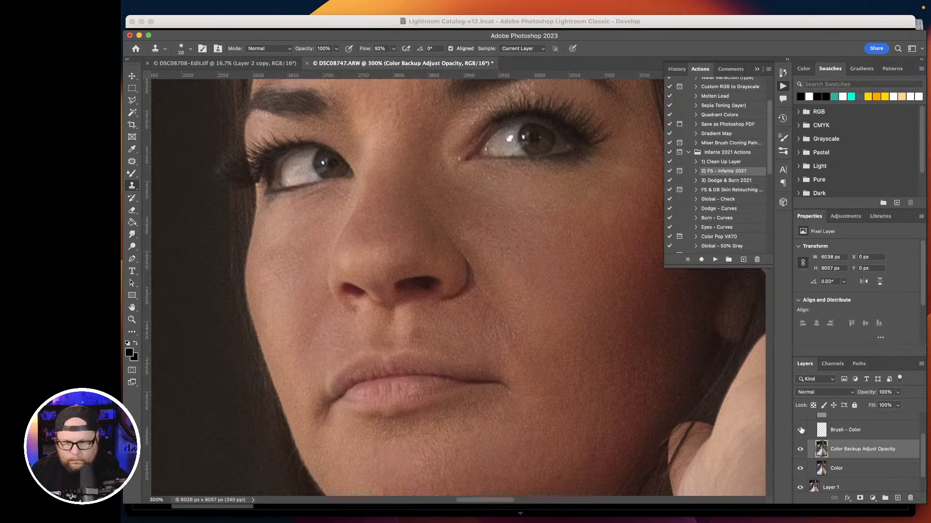
Try to clone skin above the upper lip on the Brush - Color layer, and reselect the Color Backup Adjust Opacity layer.
click(822, 433)
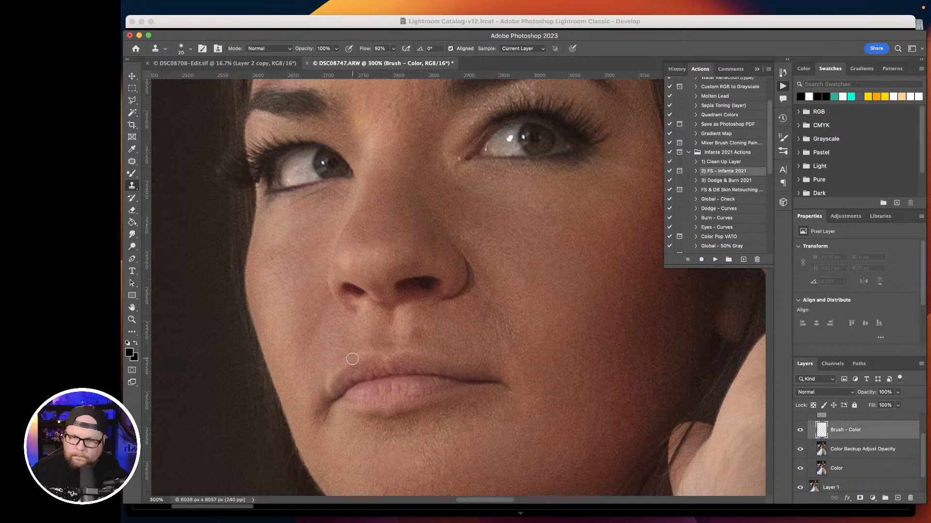
drag(412, 340, 422, 332)
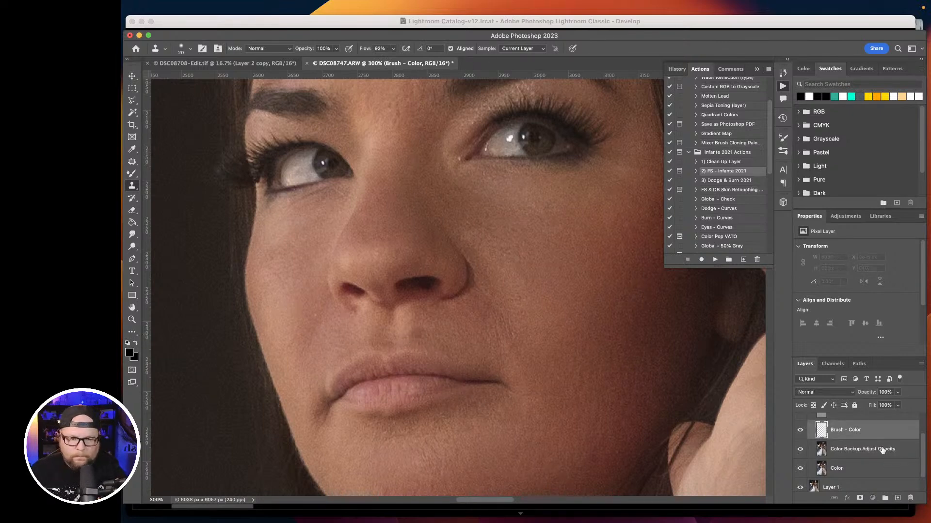
click(882, 451)
Switch to the regular Brush at 30 px and sample skin color above the upper lip.
click(136, 175)
right_click(133, 174)
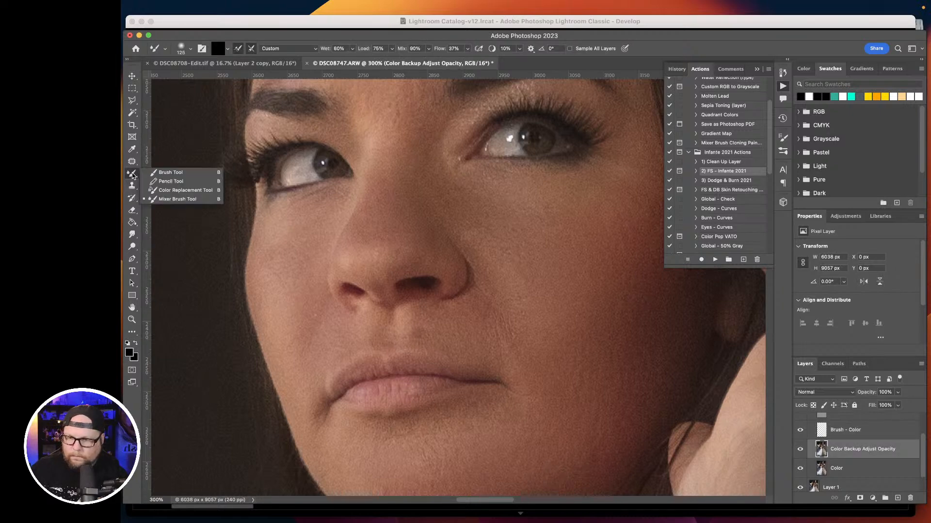
click(156, 174)
key(bracketleft)
key(bracketleft)
key(bracketleft)
key(bracketleft)
key(bracketleft)
key(bracketleft)
key(bracketleft)
key(bracketleft)
key(bracketleft)
key(bracketleft)
key(bracketleft)
key(bracketleft)
key(bracketleft)
key(bracketleft)
key(bracketleft)
key(bracketleft)
key(bracketleft)
key(bracketleft)
key(bracketleft)
key(bracketleft)
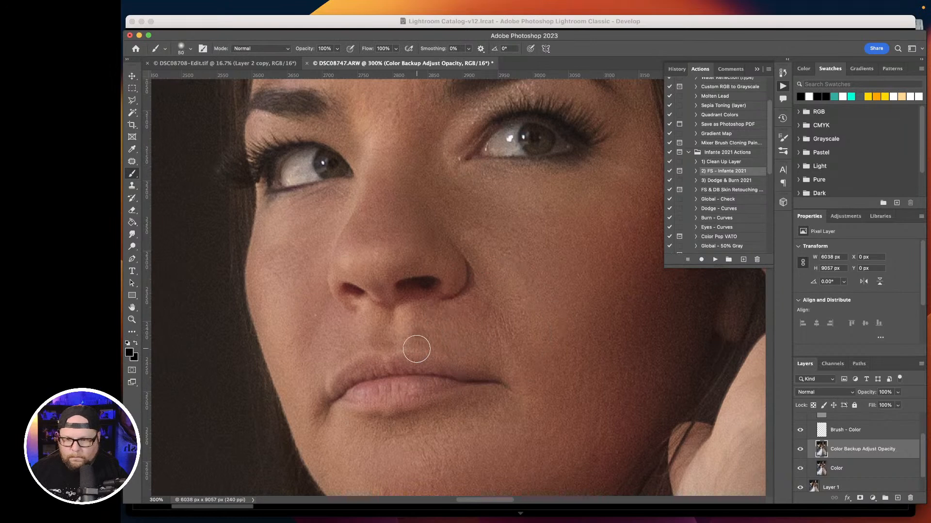
key(bracketright)
key(bracketright)
key(bracketright)
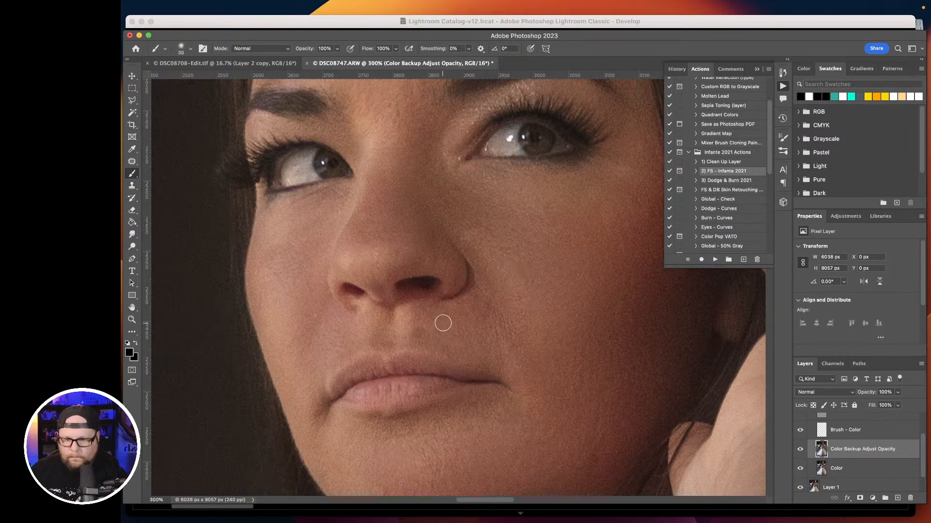
alt+click(436, 338)
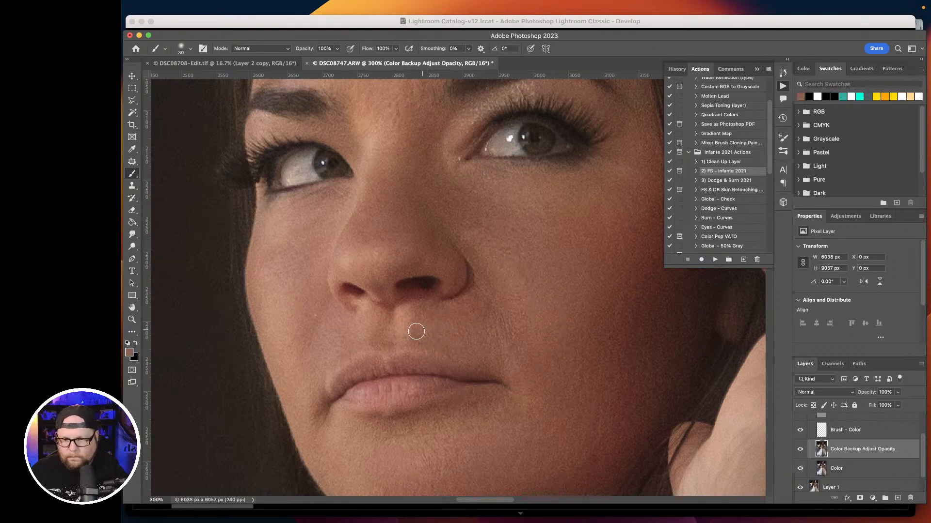
alt+click(445, 337)
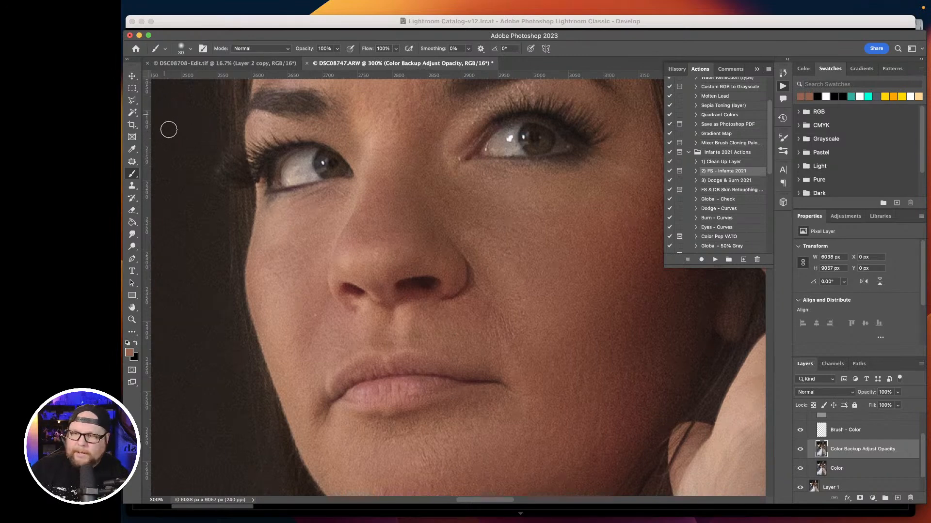
Blend the facial skin tones with the Mixer Brush at 70 px on the Color Backup Adjust Opacity layer.
drag(129, 176, 160, 199)
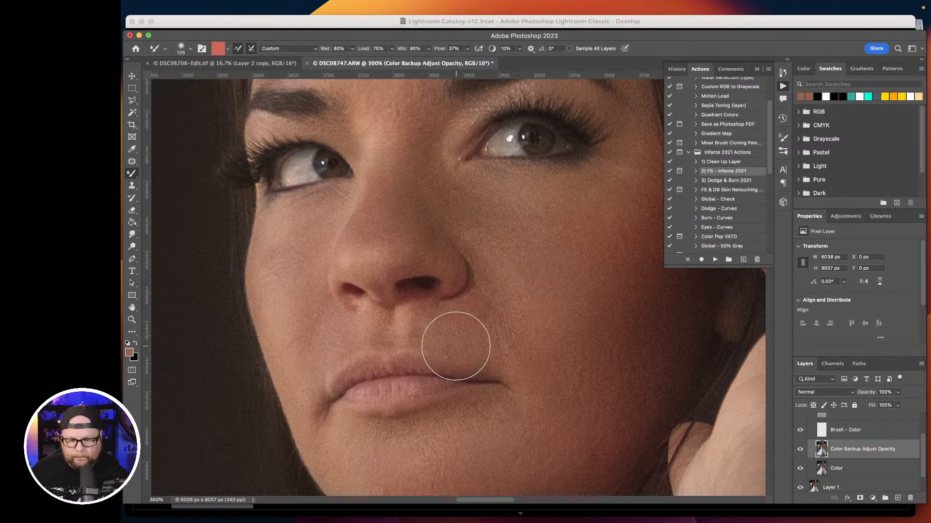
key(bracketleft)
key(bracketleft)
key(bracketleft)
key(bracketleft)
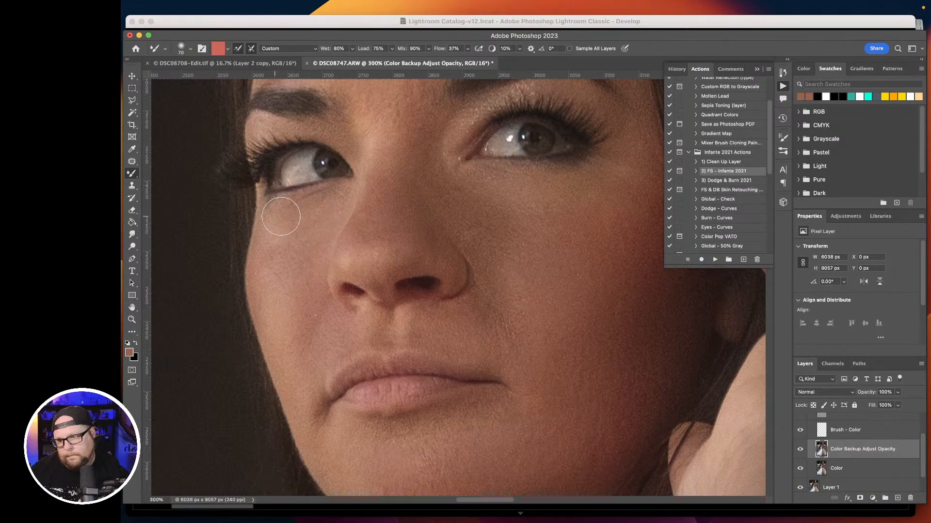
Enlarge the Mixer Brush to 175 px for blending the woman's skin with the whole upper body in view.
key(super+minus)
key(super+minus)
key(super+minus)
key(super+minus)
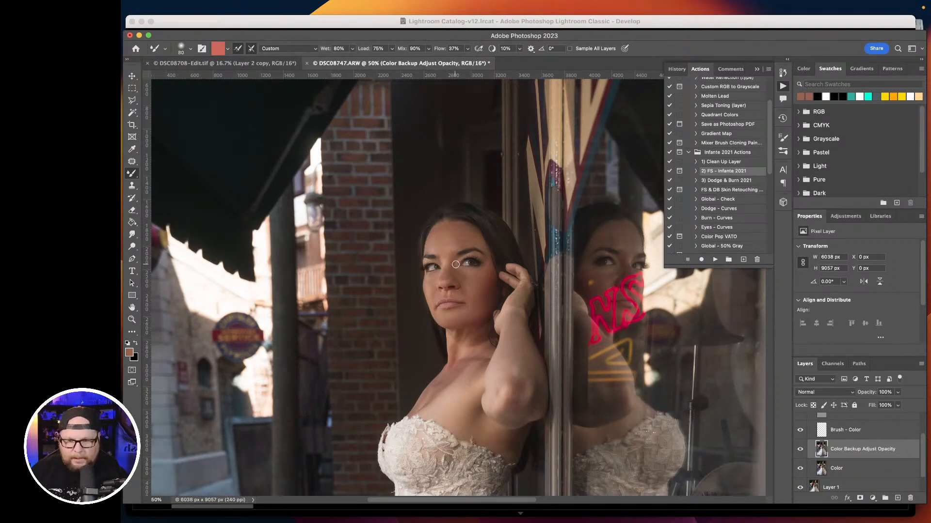
key(bracketright)
key(bracketright)
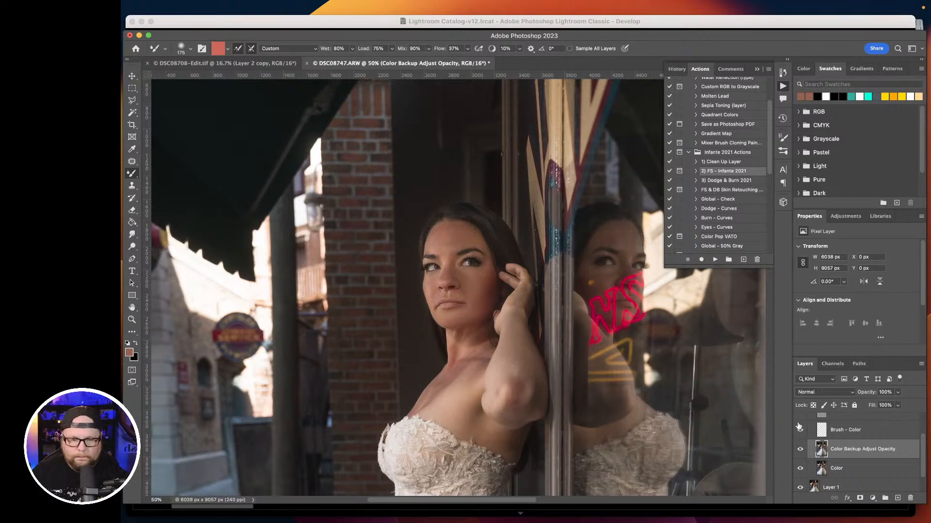
Compare the portrait before and after skin retouching by toggling the FS - 2020 group's visibility.
scroll(804, 459, up, 2)
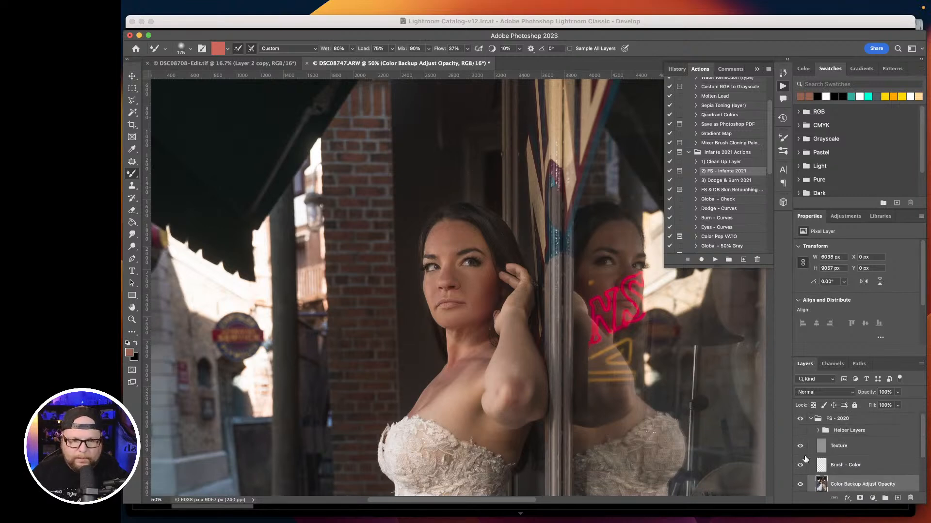
click(800, 420)
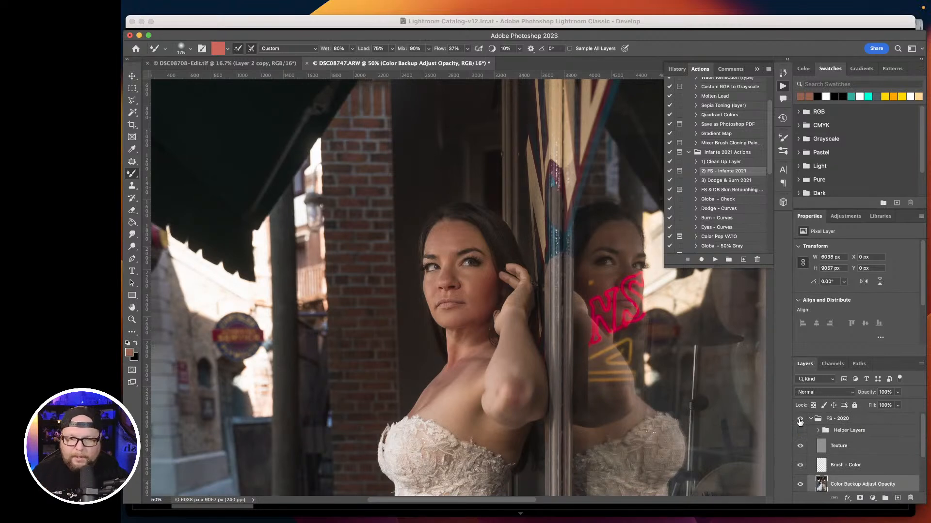
click(800, 420)
click(800, 420)
click(799, 420)
click(800, 420)
click(799, 420)
click(799, 420)
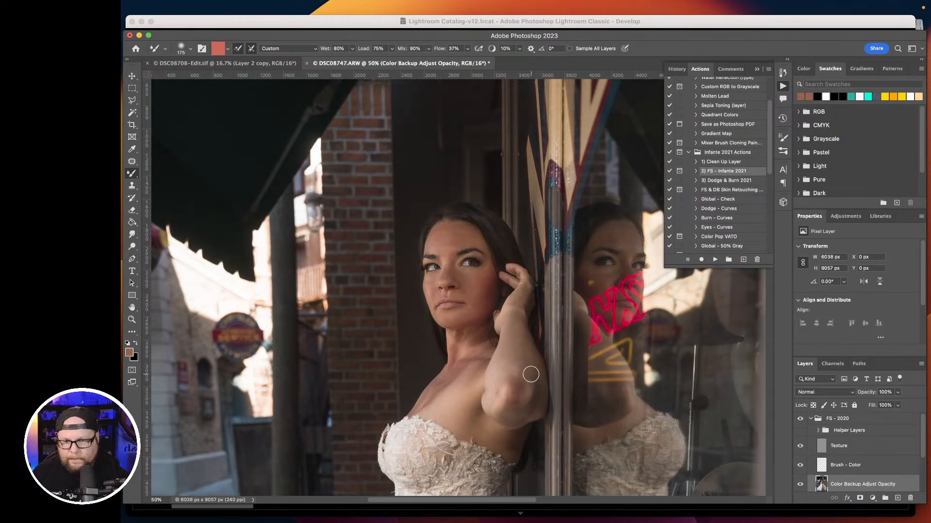
Try painting a sampled cheek tone beside the nose on the Brush - Color layer with the regular Brush at 100 px.
key(super+plus)
key(super+plus)
key(super+plus)
key(super+plus)
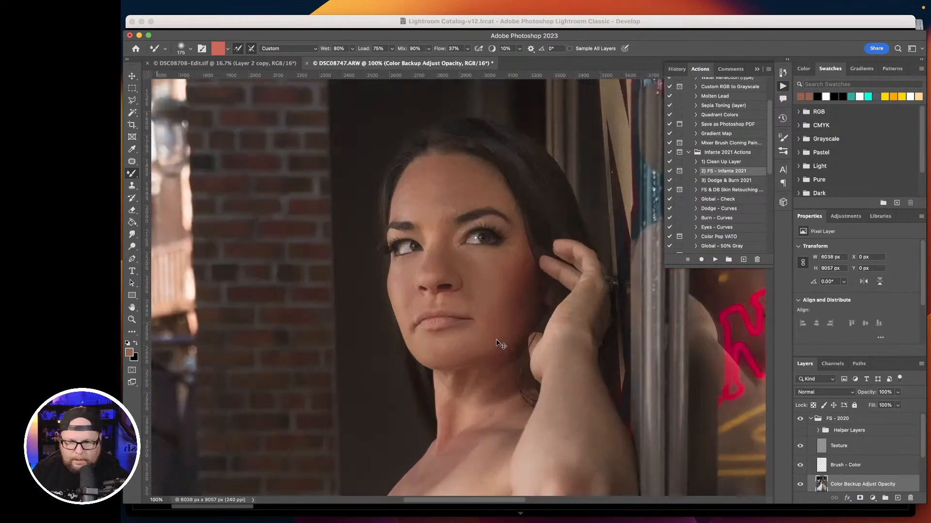
key(super+minus)
key(super+minus)
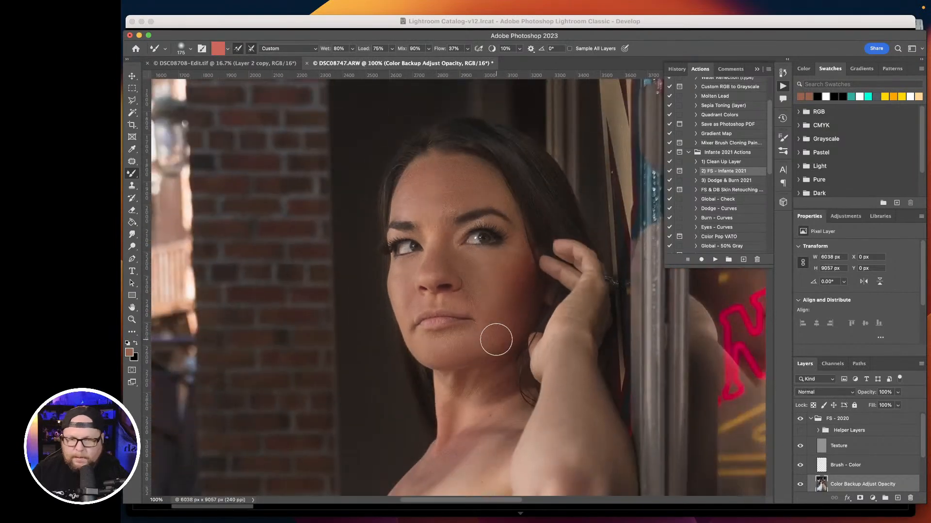
click(132, 174)
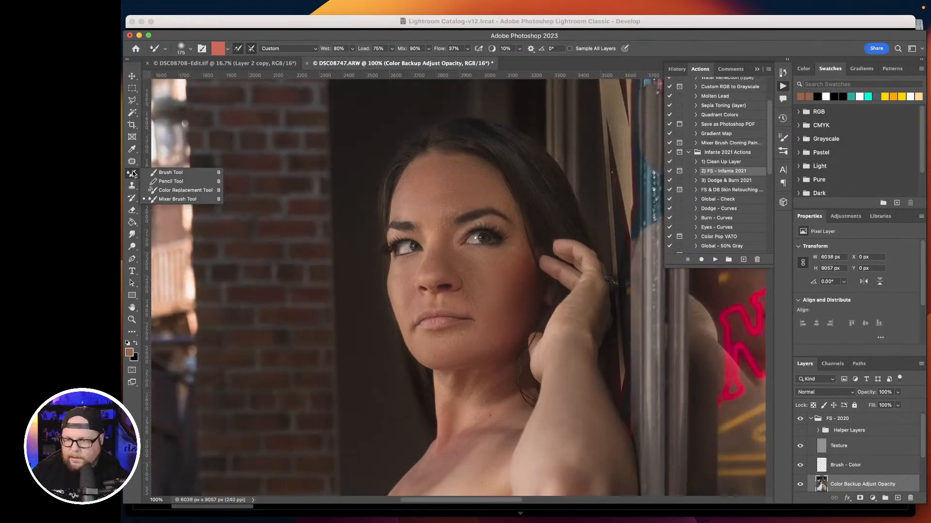
click(160, 172)
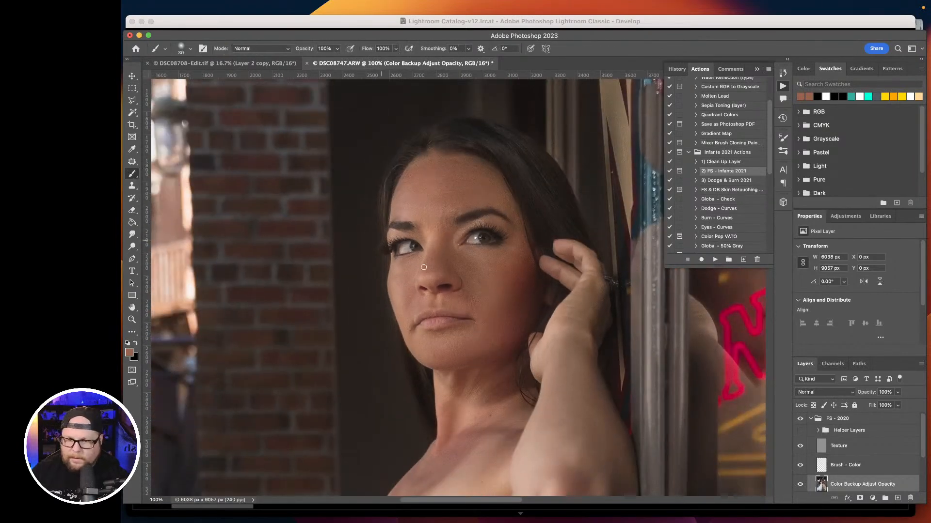
click(839, 466)
key(bracketright)
key(bracketright)
key(bracketright)
key(bracketright)
key(bracketright)
key(bracketright)
key(bracketright)
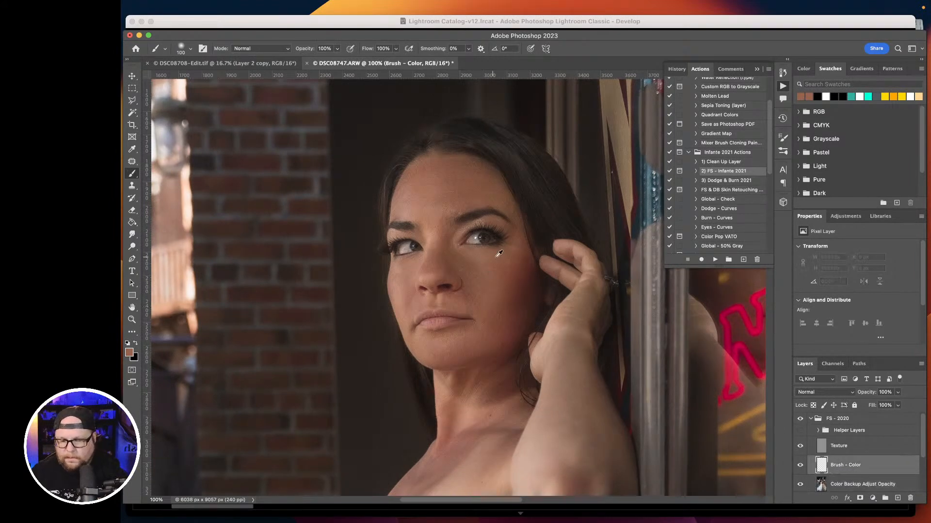
alt+click(479, 263)
drag(479, 263, 467, 274)
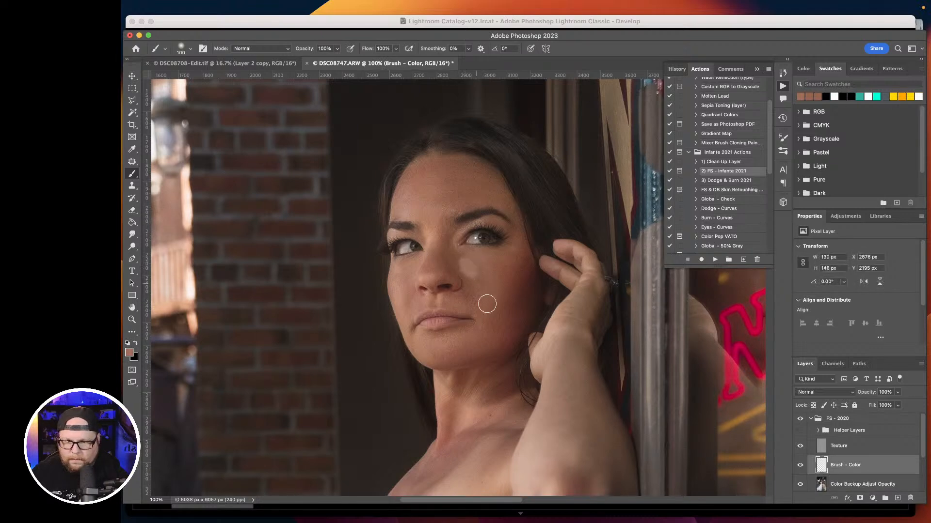
Set the Brush flow to 16%, paint sampled skin tones beside the nose, and toggle the Brush - Color layer to compare.
click(395, 49)
drag(396, 61, 358, 62)
click(191, 49)
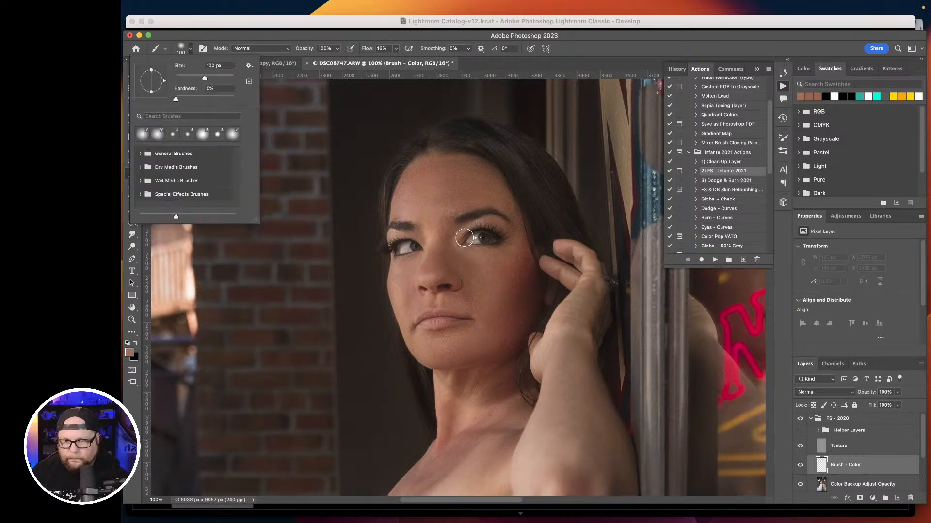
click(605, 51)
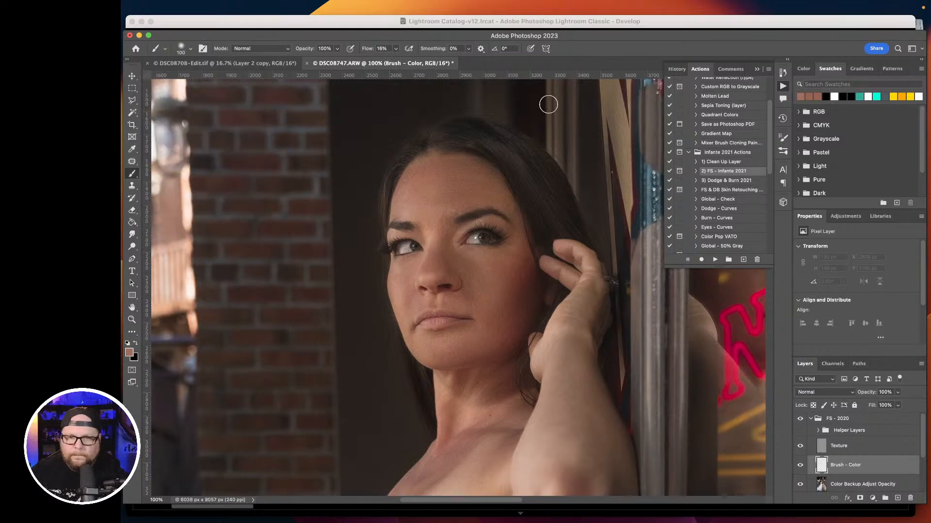
mouse_move(464, 264)
mouse_down()
mouse_move(490, 295)
mouse_move(458, 253)
mouse_move(469, 282)
mouse_move(498, 298)
mouse_move(470, 270)
mouse_move(486, 285)
mouse_move(478, 290)
mouse_move(468, 270)
mouse_up()
alt+click(486, 296)
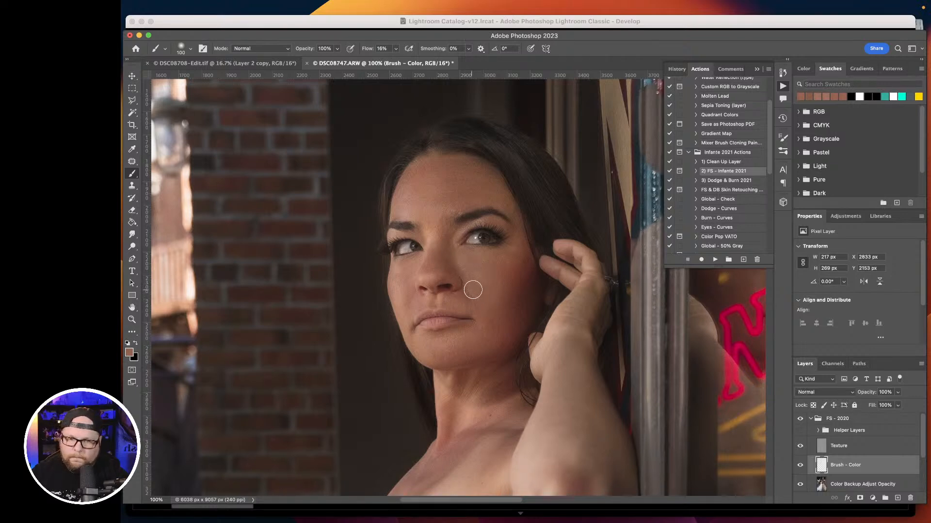
alt+click(492, 273)
drag(465, 268, 473, 254)
alt+click(490, 291)
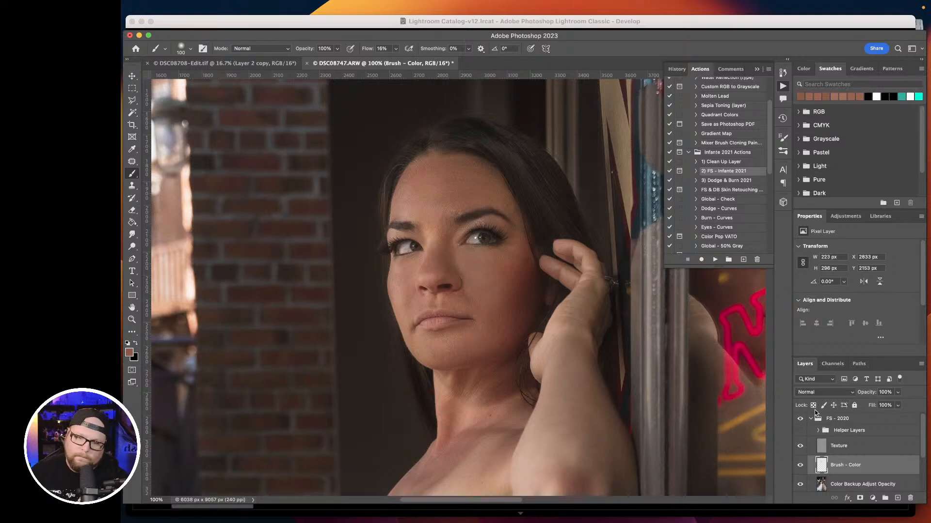
click(800, 466)
click(800, 466)
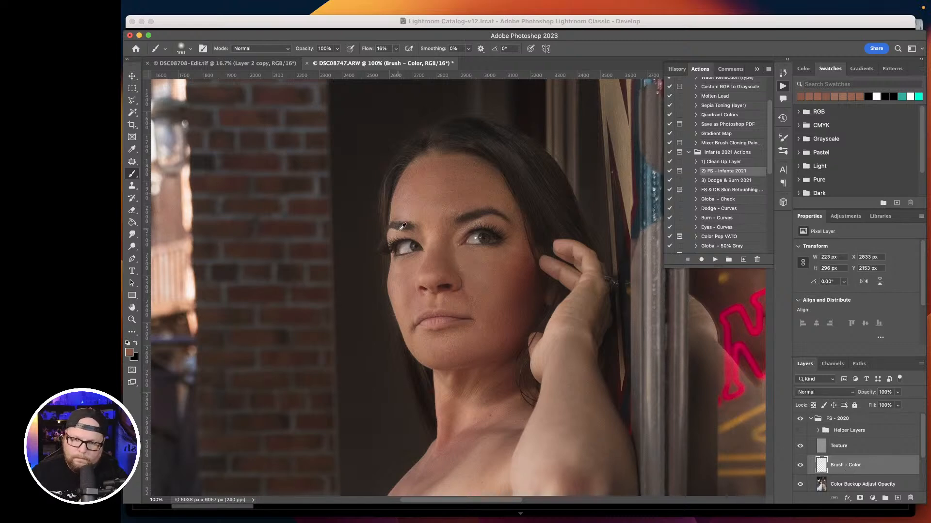
Blend the painted skin tones beside the nose and on its bridge with the Mixer Brush at 125 px on the Brush - Color layer.
right_click(134, 177)
click(167, 199)
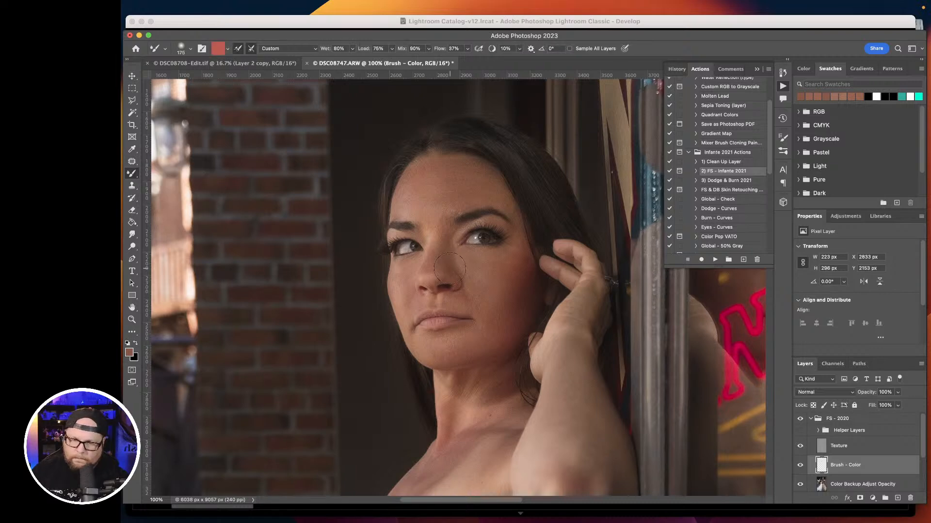
key(bracketleft)
key(bracketleft)
mouse_move(451, 259)
mouse_down()
mouse_move(464, 273)
mouse_move(461, 253)
mouse_move(442, 239)
mouse_move(494, 312)
mouse_move(516, 324)
mouse_move(466, 252)
mouse_move(490, 257)
mouse_move(473, 268)
mouse_up()
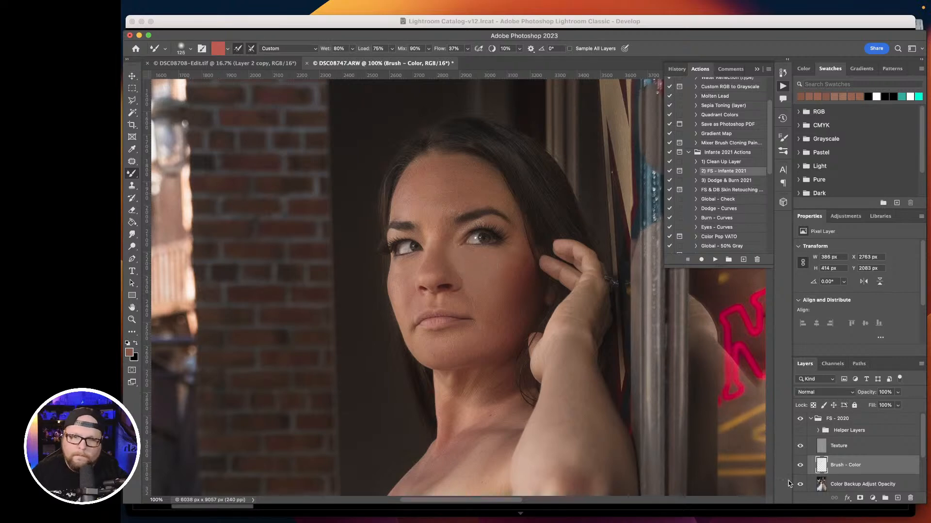
click(801, 465)
click(800, 466)
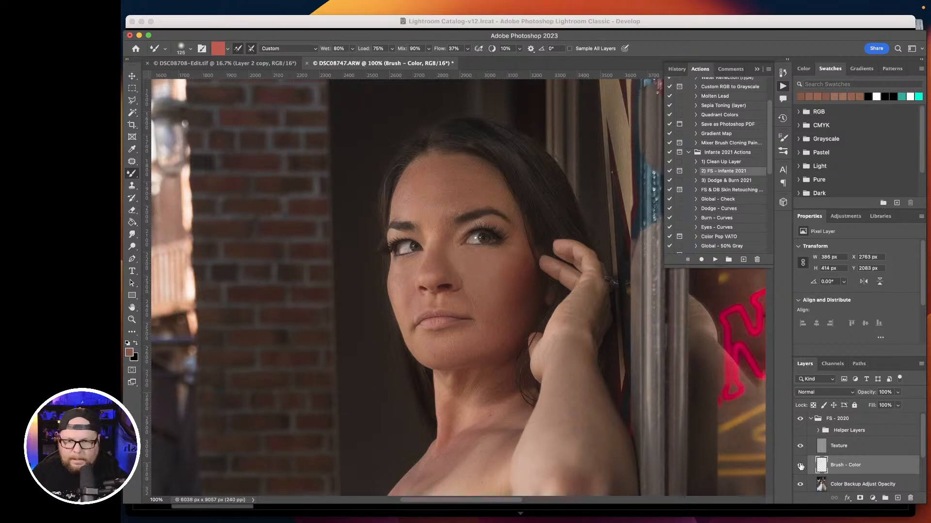
click(800, 465)
click(801, 465)
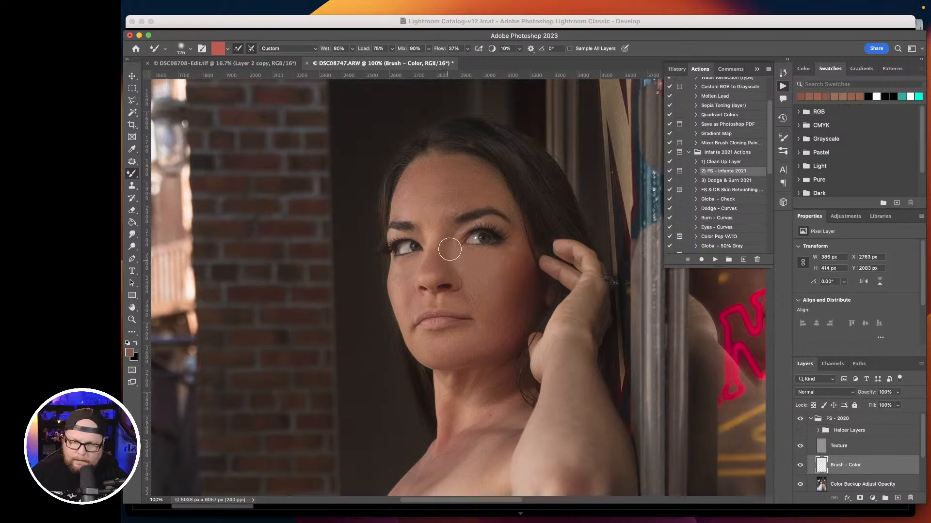
drag(451, 248, 448, 258)
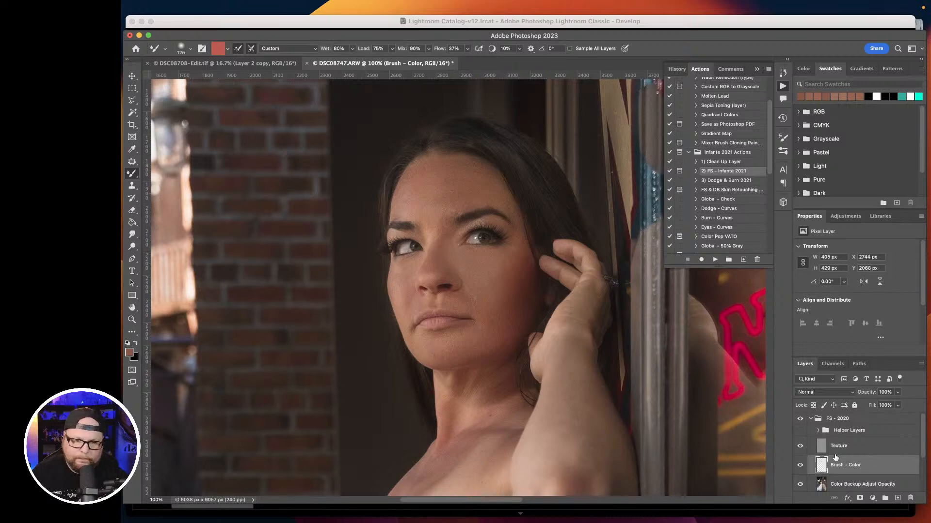
Compare the face with and without the retouching by toggling the Brush - Color layer and the FS - 2020 group.
click(800, 465)
click(801, 466)
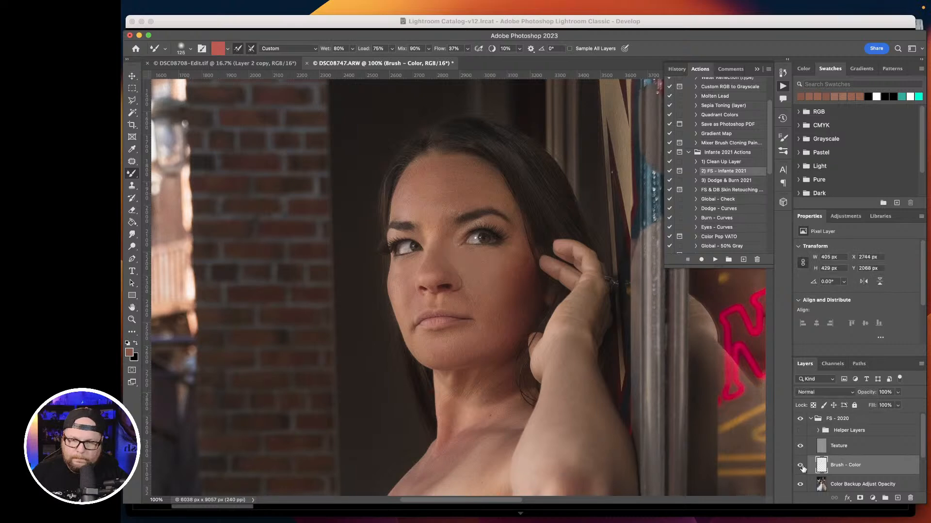
click(800, 466)
click(801, 466)
click(800, 467)
click(801, 466)
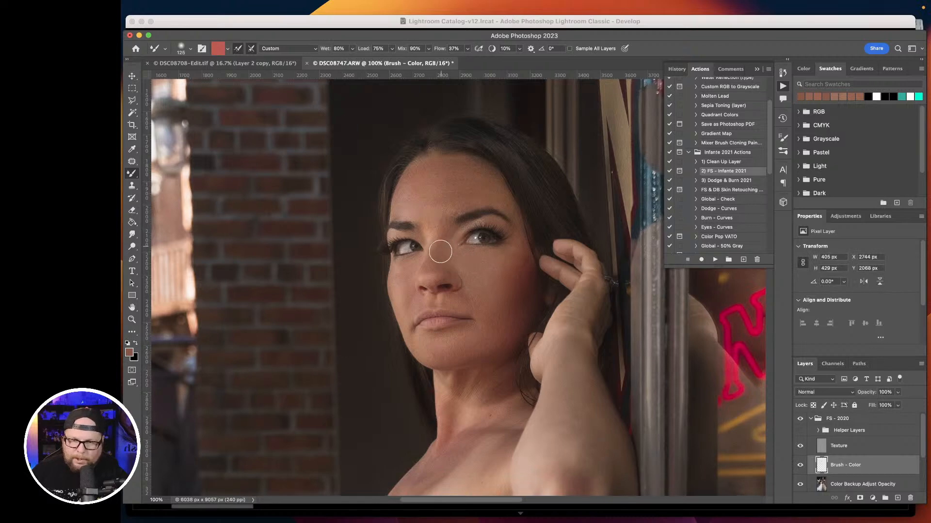
click(801, 466)
click(800, 466)
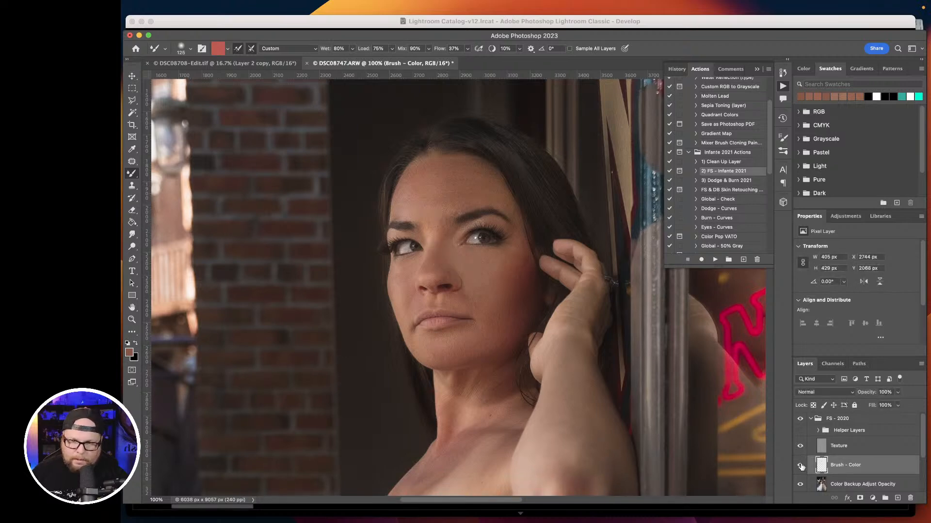
click(800, 420)
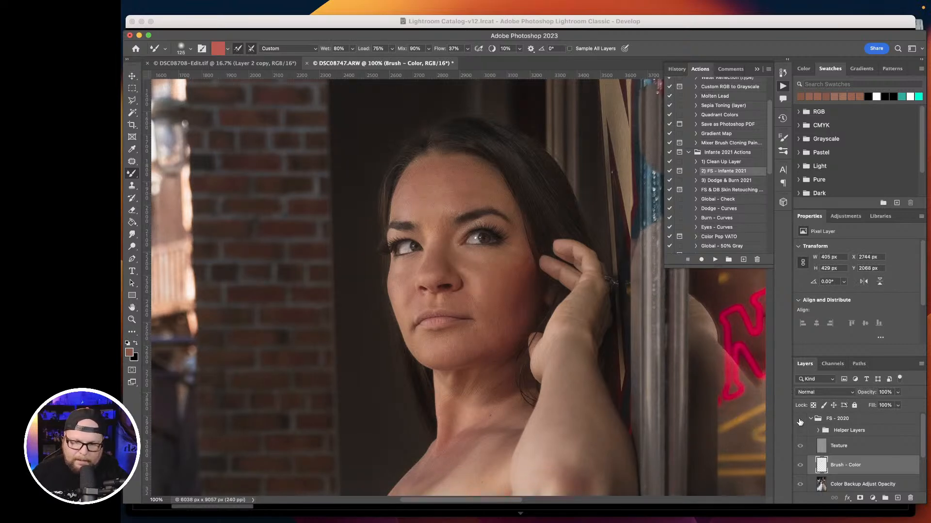
click(800, 419)
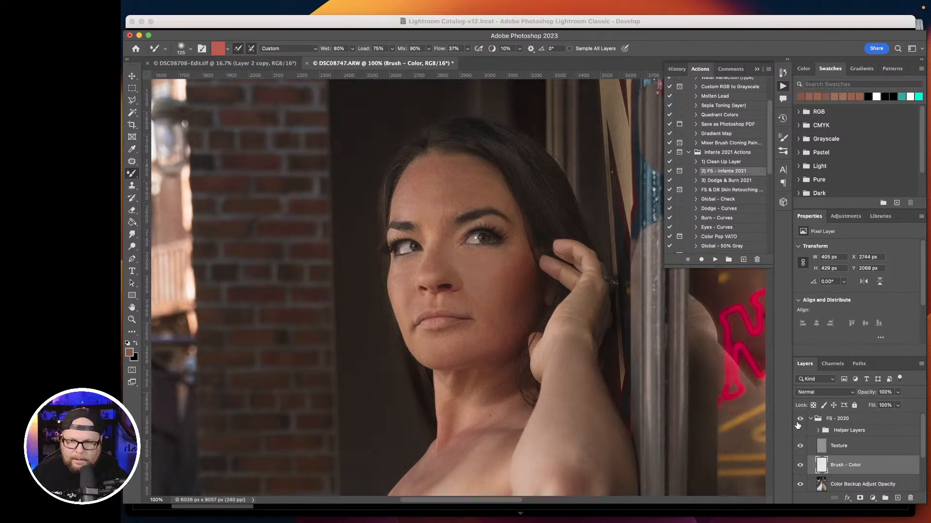
Reduce the opacity of the FS - 2020 group to 60%.
key(super+minus)
key(super+minus)
key(super+minus)
key(super+minus)
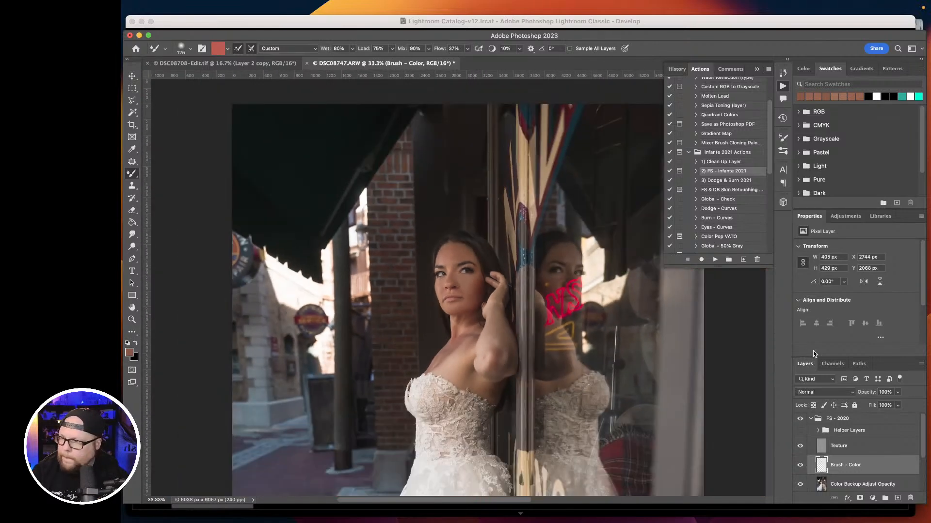
key(super+minus)
key(super+plus)
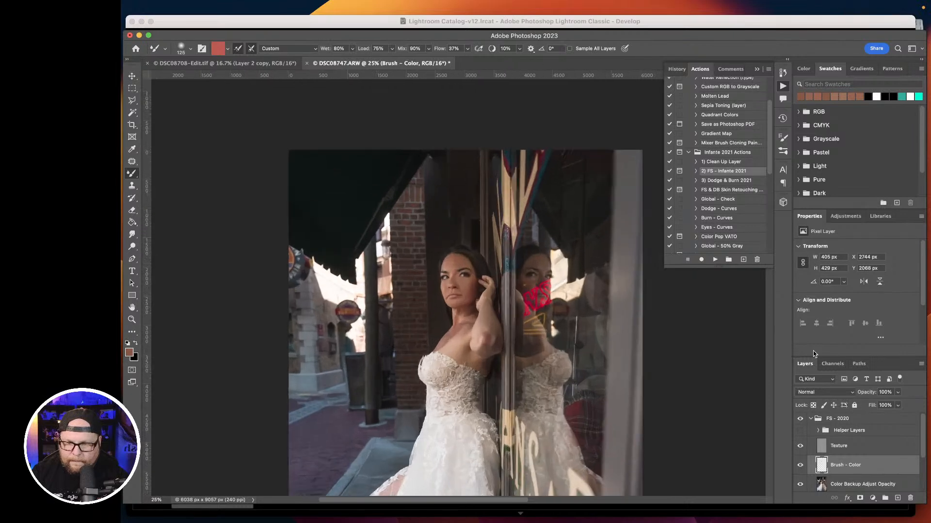
scroll(644, 333, down, 5)
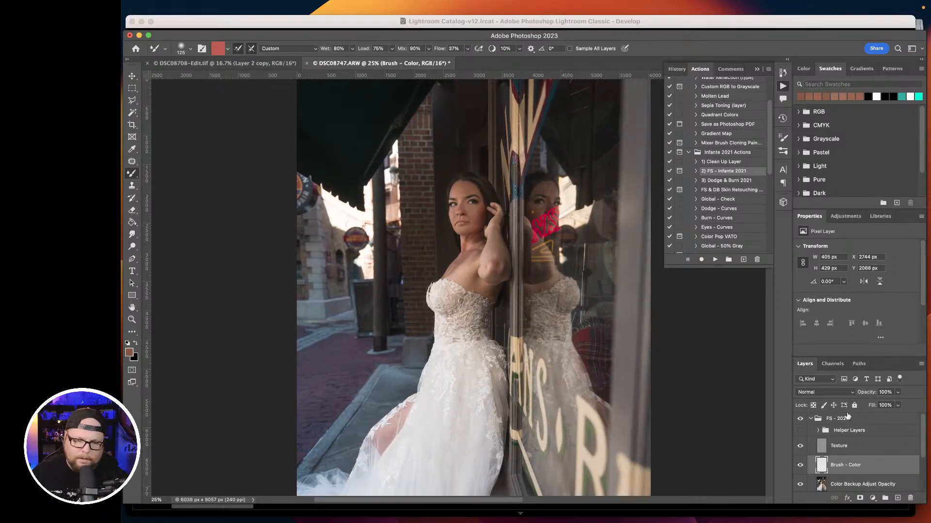
click(861, 421)
click(896, 392)
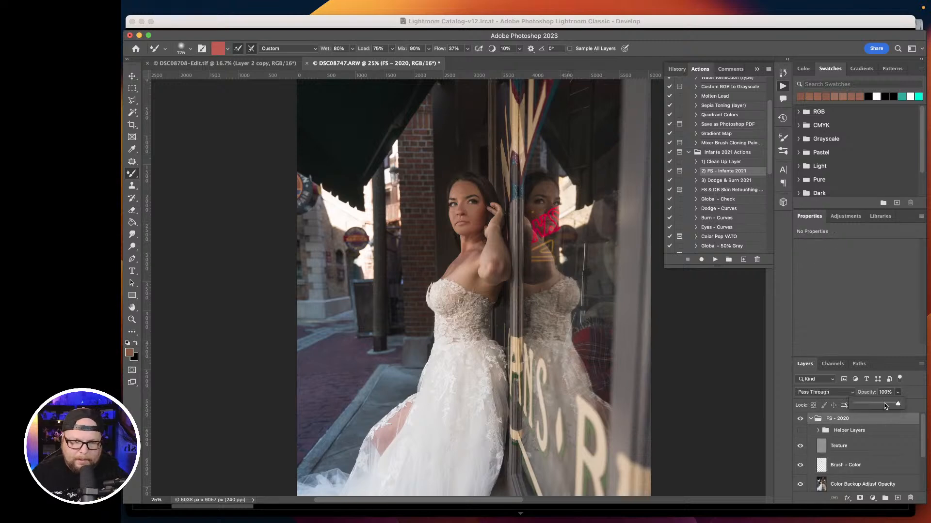
mouse_move(895, 403)
mouse_down()
mouse_move(849, 386)
mouse_move(880, 410)
mouse_up()
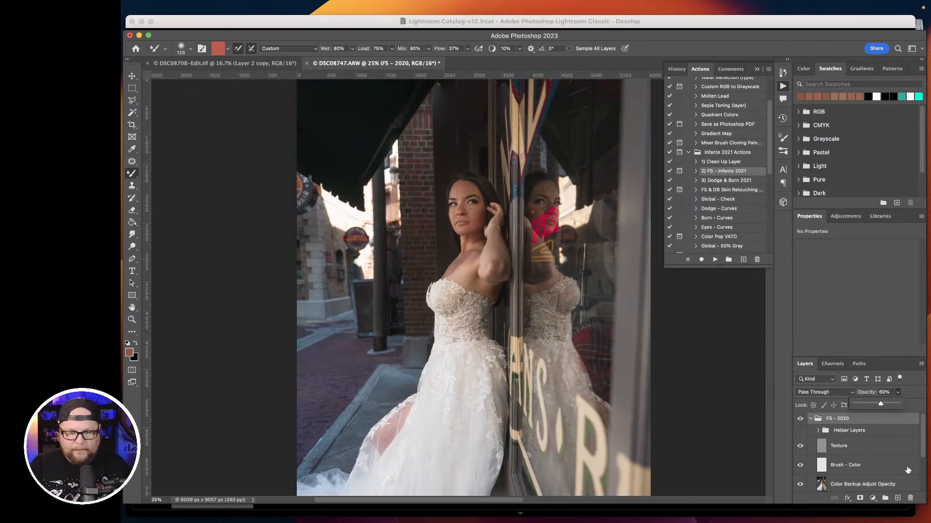
Compare the bride's face and skin with and without the FS - 2020 group by toggling the group's visibility.
key(super+plus)
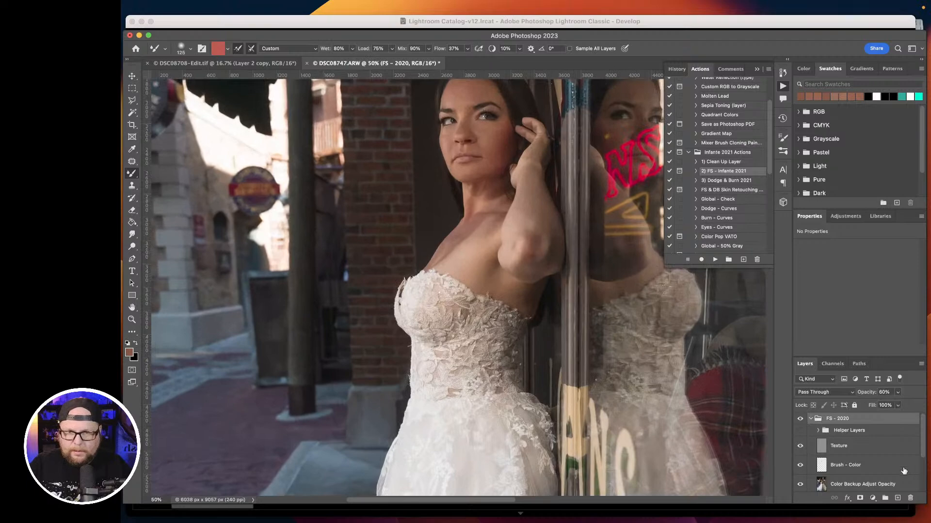
drag(468, 151, 502, 312)
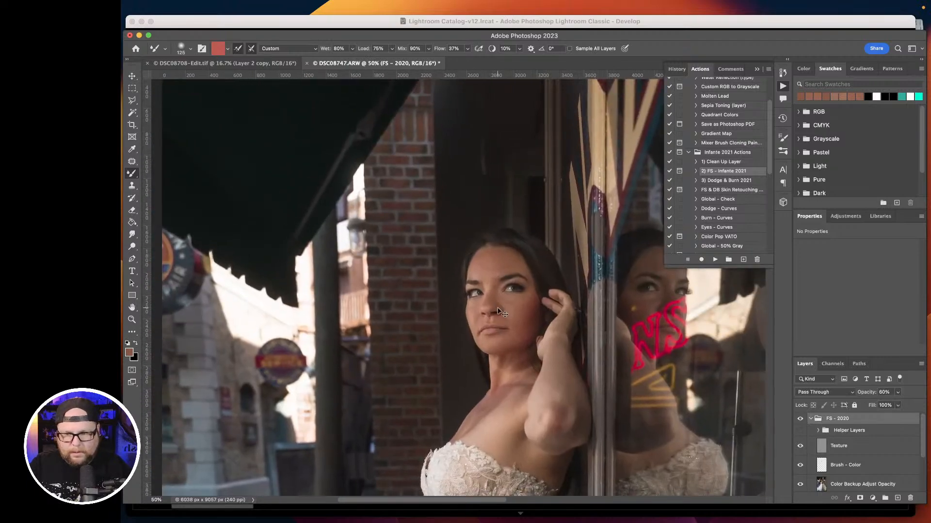
key(super+plus)
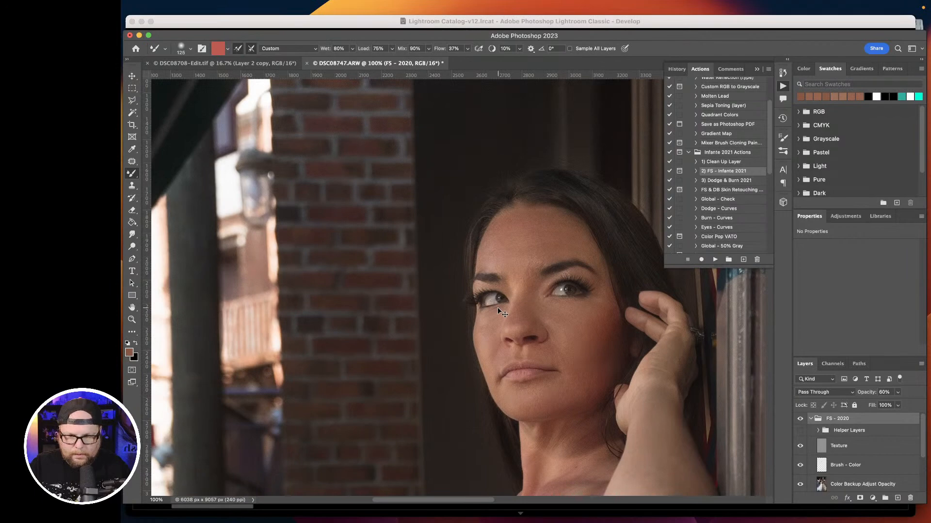
key(super+minus)
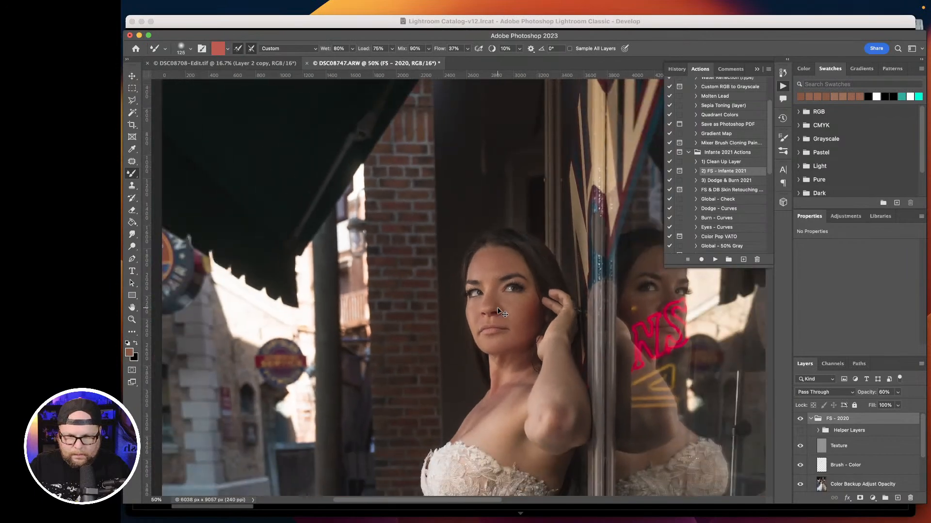
click(799, 420)
click(799, 419)
click(799, 420)
click(800, 419)
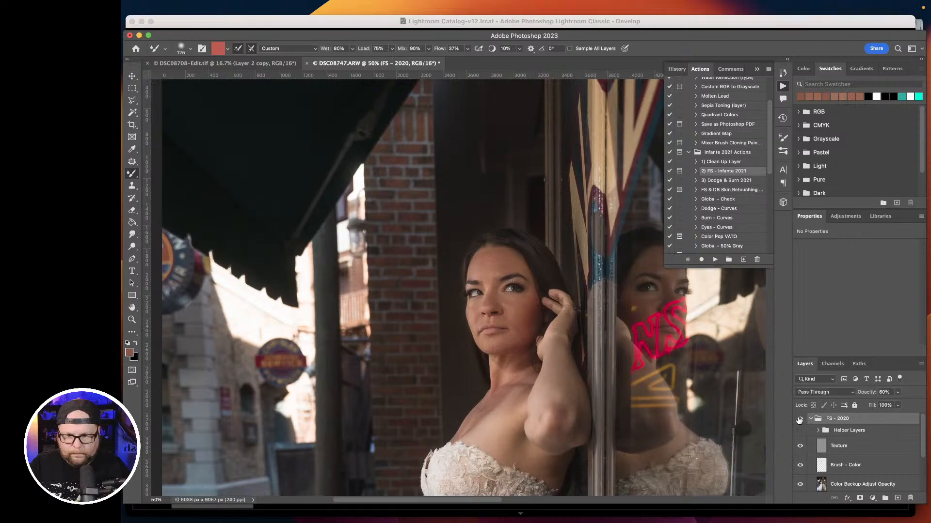
click(800, 419)
click(800, 419)
key(super+minus)
key(super+minus)
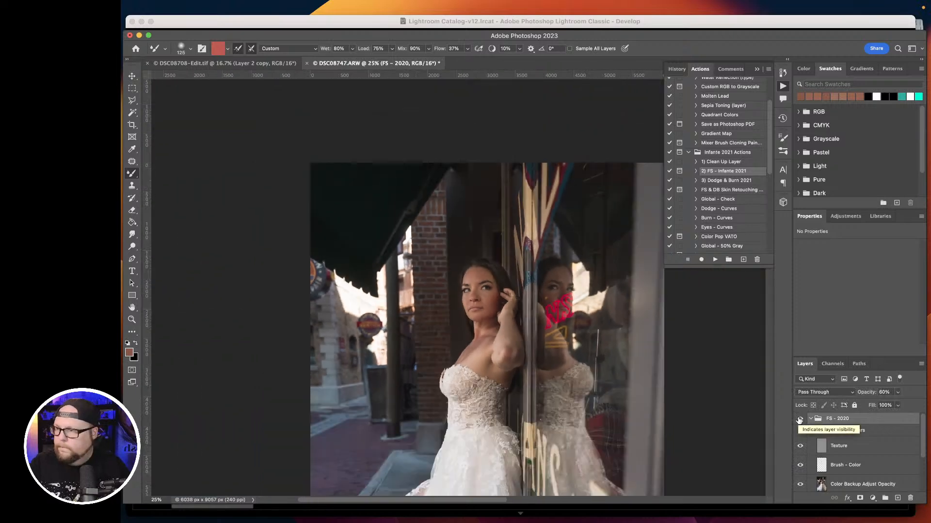
Save the retouched bridal portrait and switch to Lightroom Classic.
drag(565, 310, 574, 167)
drag(509, 317, 532, 337)
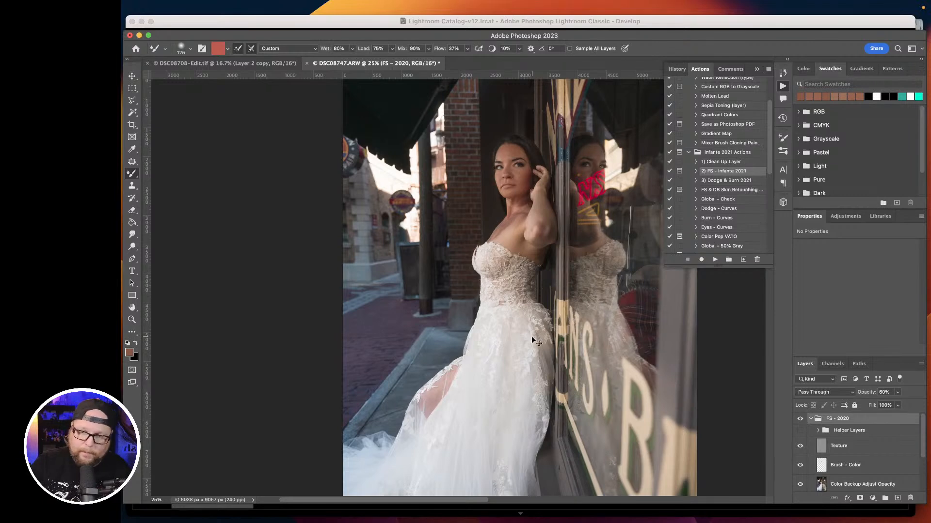
key(super+s)
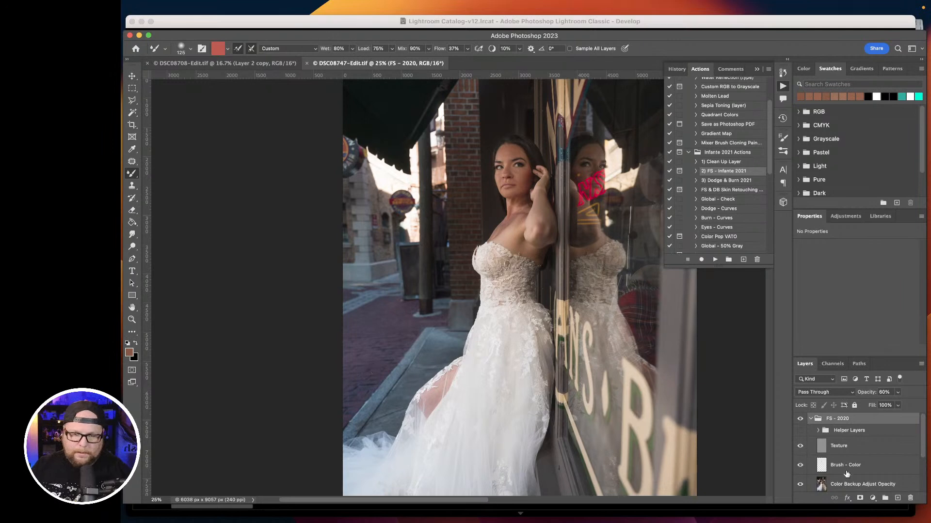
scroll(845, 476, down, 4)
scroll(845, 475, up, 4)
mouse_move(495, 522)
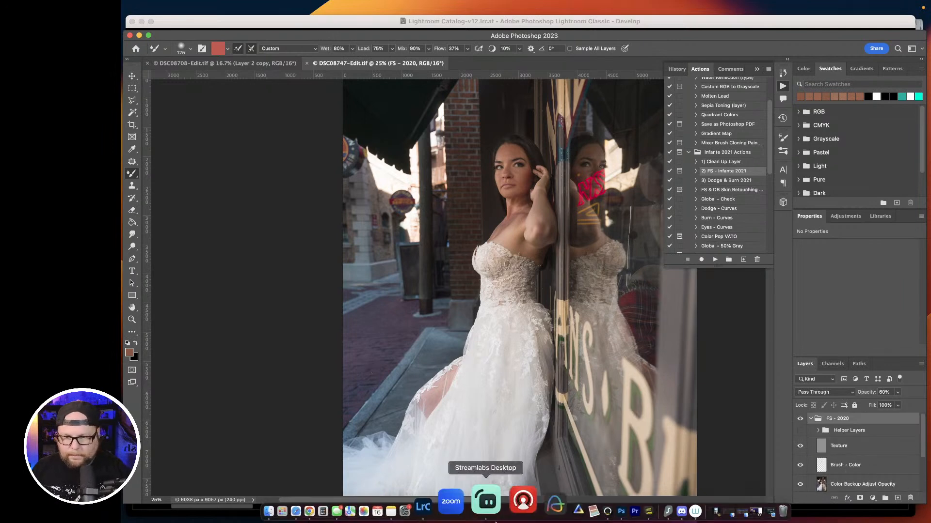
click(425, 507)
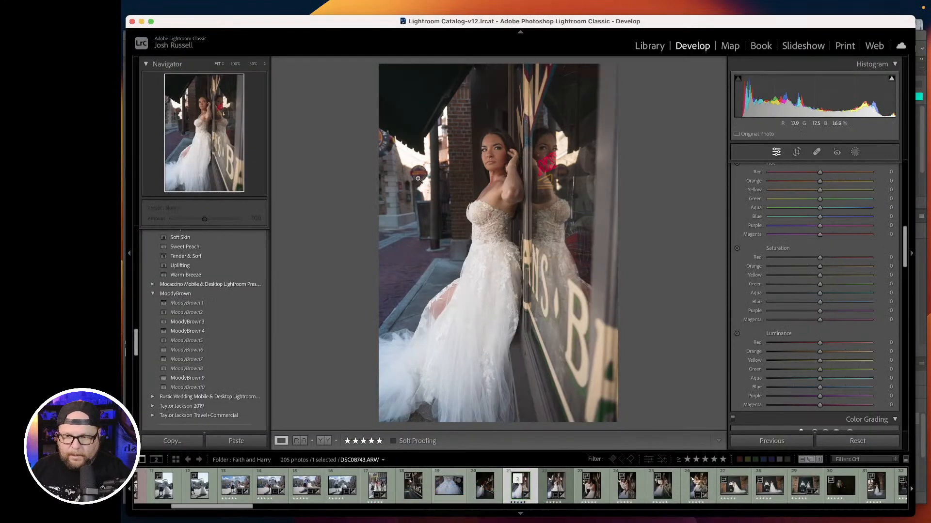
Remove the small red sign from the blurred building wall behind the bride with the Healing tool in Remove mode at size 39.
click(401, 188)
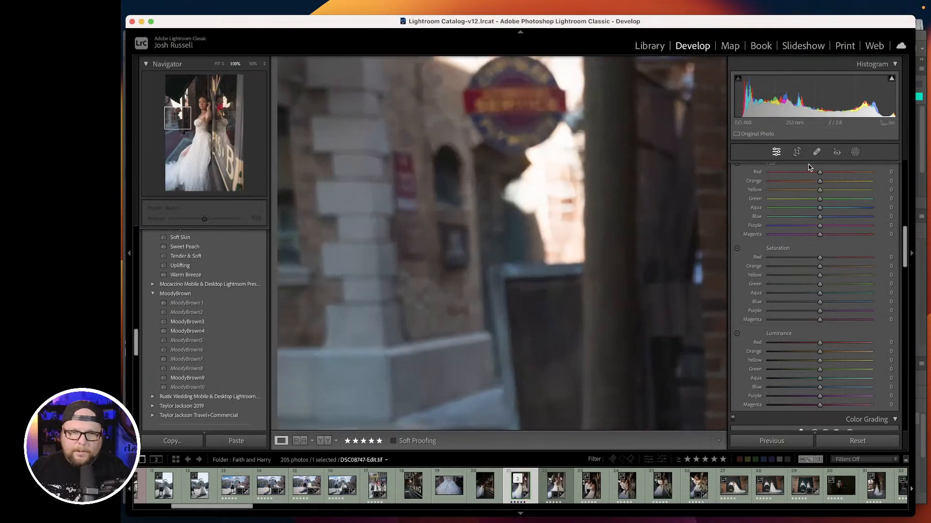
click(816, 152)
scroll(385, 190, down, 6)
scroll(402, 162, down, 2)
mouse_move(403, 160)
mouse_down()
mouse_move(410, 194)
mouse_move(403, 207)
mouse_move(398, 180)
mouse_up()
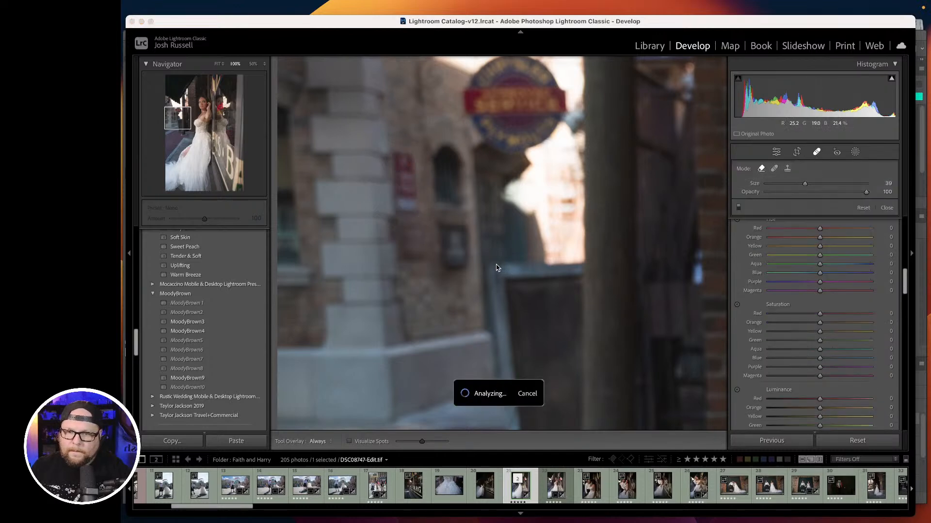
key(q)
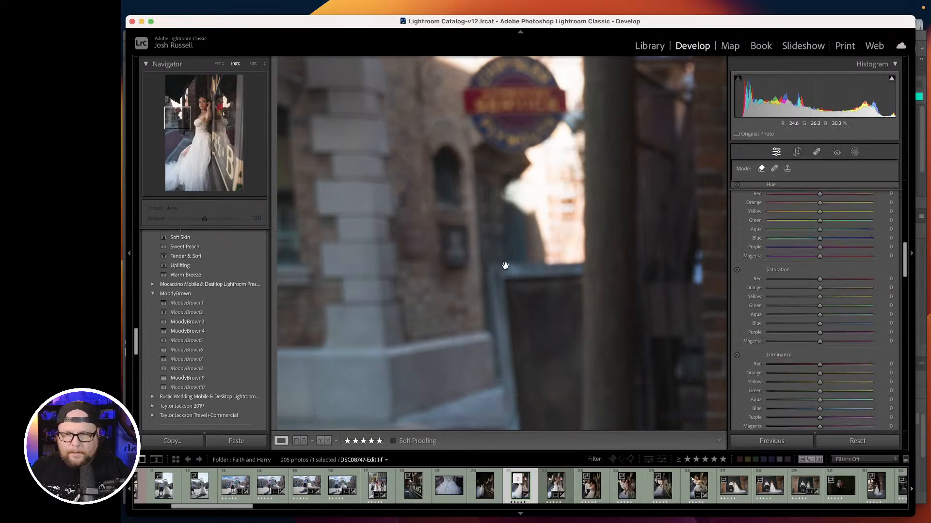
click(504, 240)
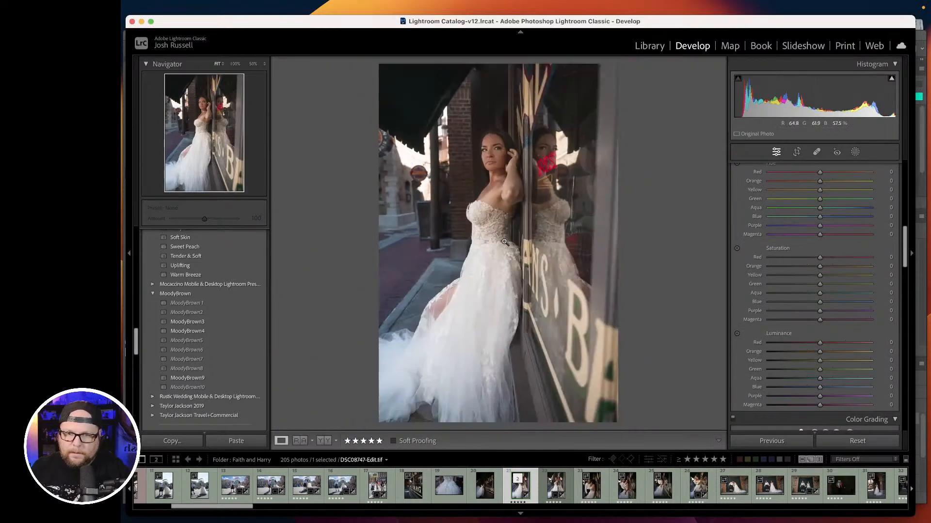
Add a linear gradient mask over the shop window beside the bride, with Exposure -1.25 and Highlights -31.
click(855, 153)
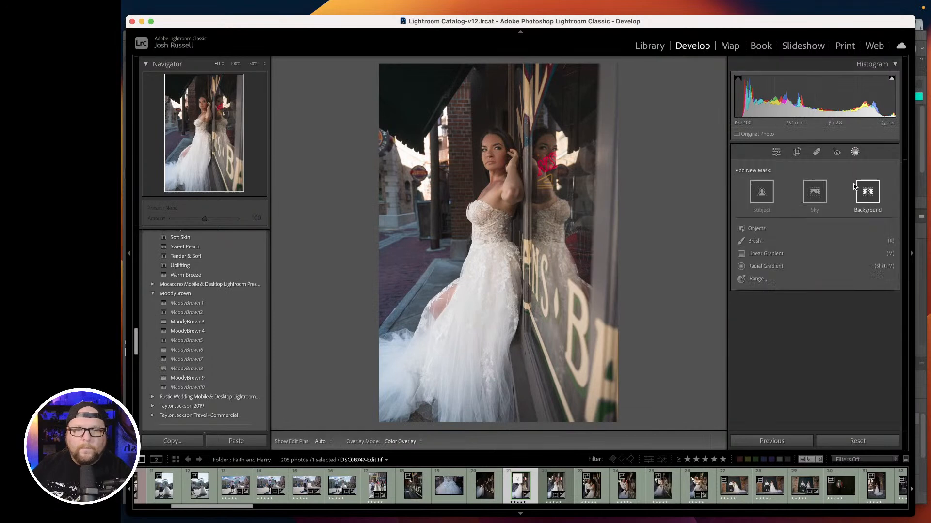
click(761, 254)
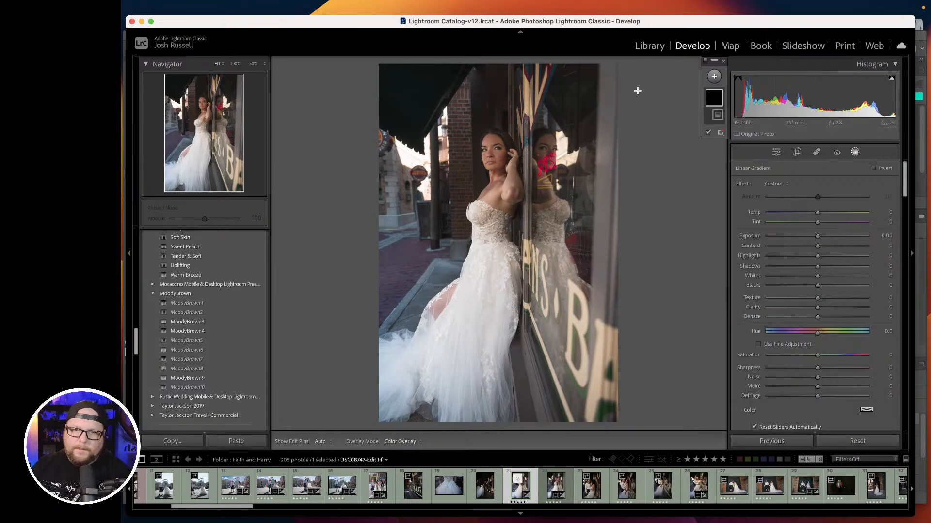
drag(637, 84, 434, 109)
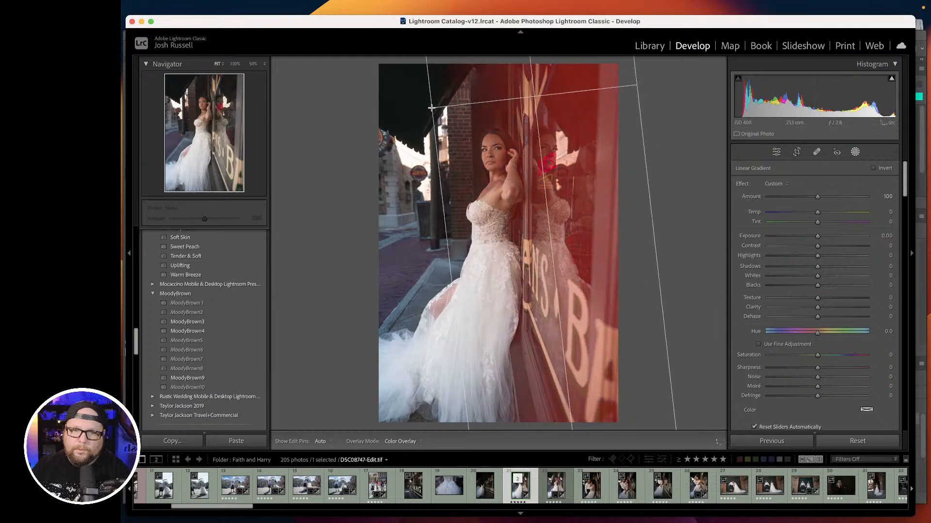
drag(818, 237, 801, 254)
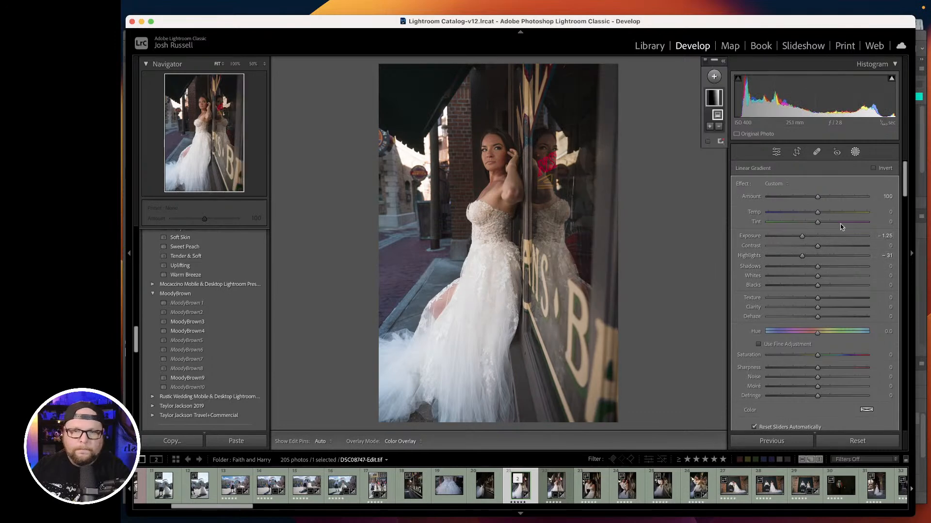
click(855, 152)
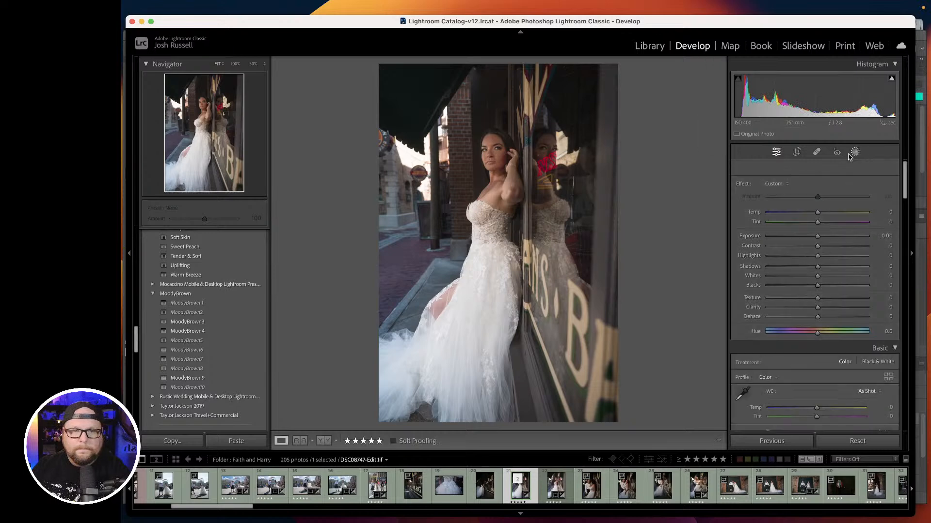
Add a tall, narrow radial gradient mask over the bride's upper body, with Exposure -0.37, Contrast 18, Highlights 1 and Shadows -28.
click(710, 60)
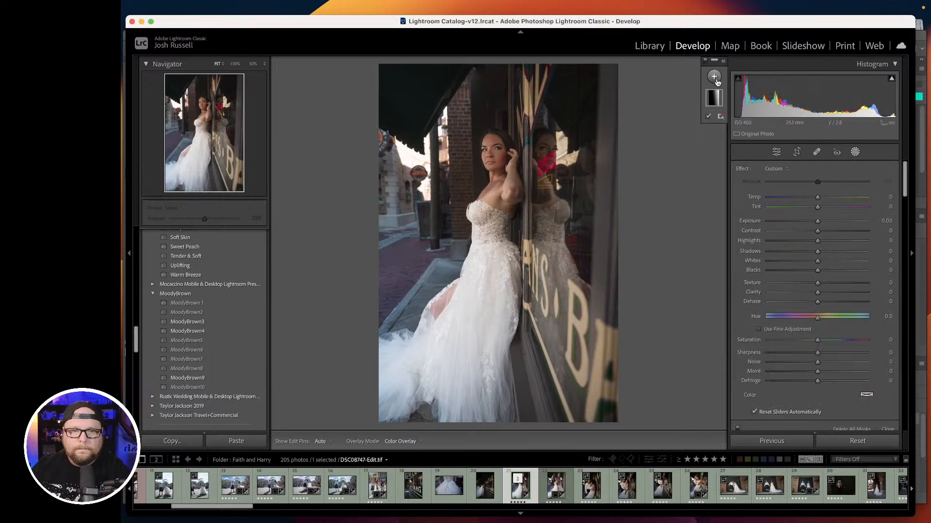
click(714, 76)
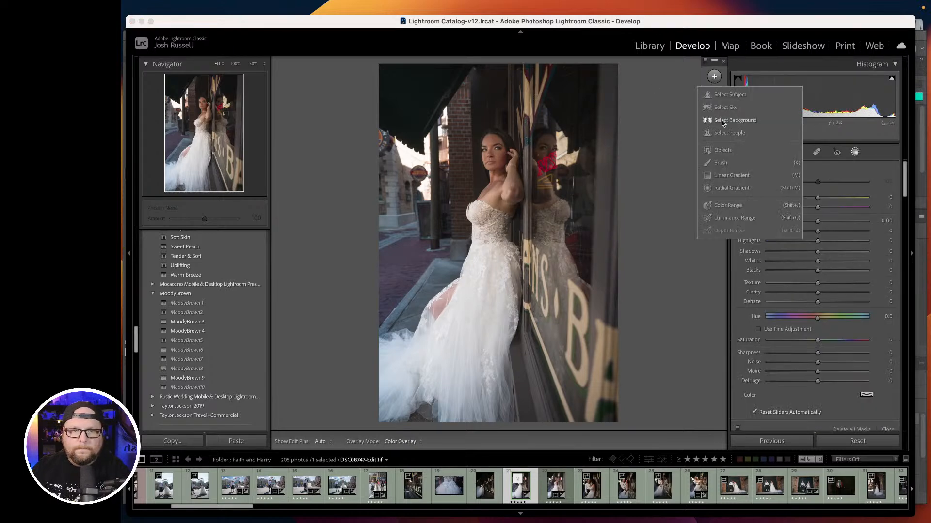
click(722, 189)
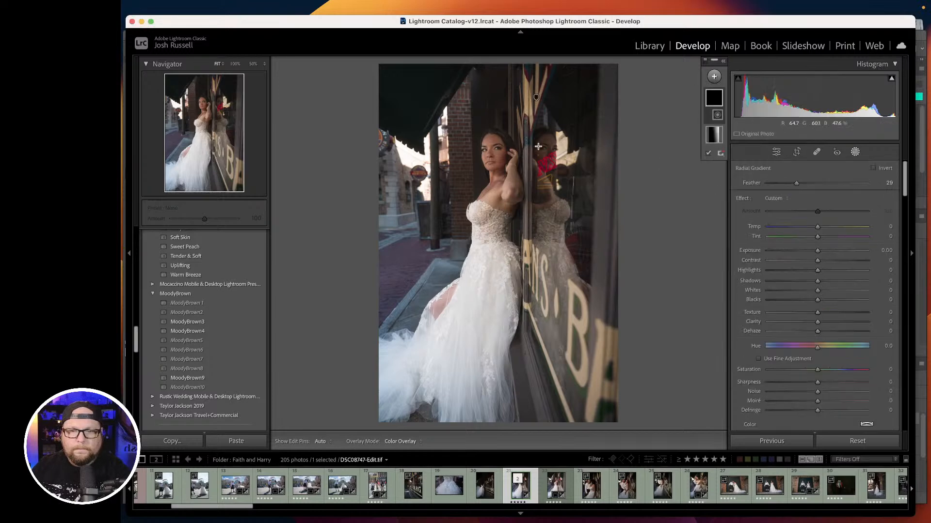
drag(506, 140, 524, 242)
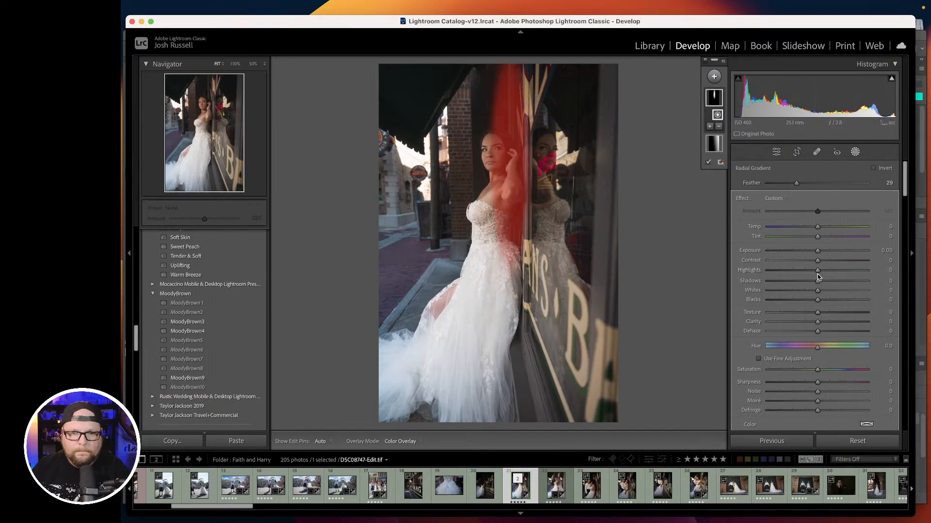
drag(818, 281, 803, 280)
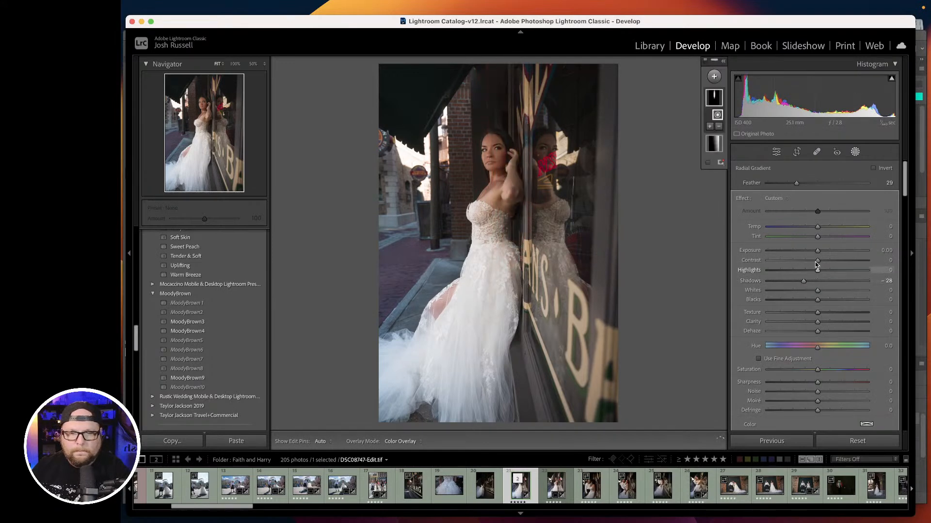
drag(817, 250, 818, 273)
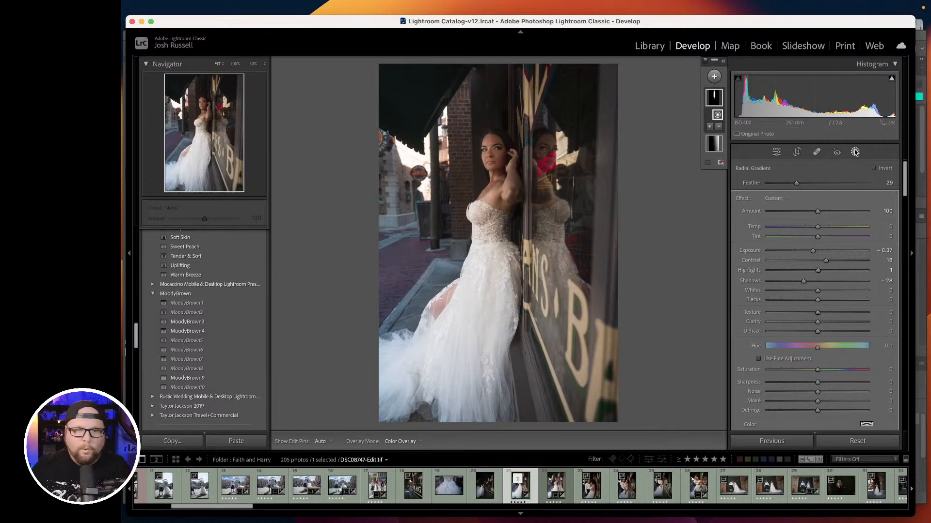
Brush a mask over the bright background building behind the bride, with Exposure -0.81, Highlights -41 and Whites -15, and close masking.
click(714, 78)
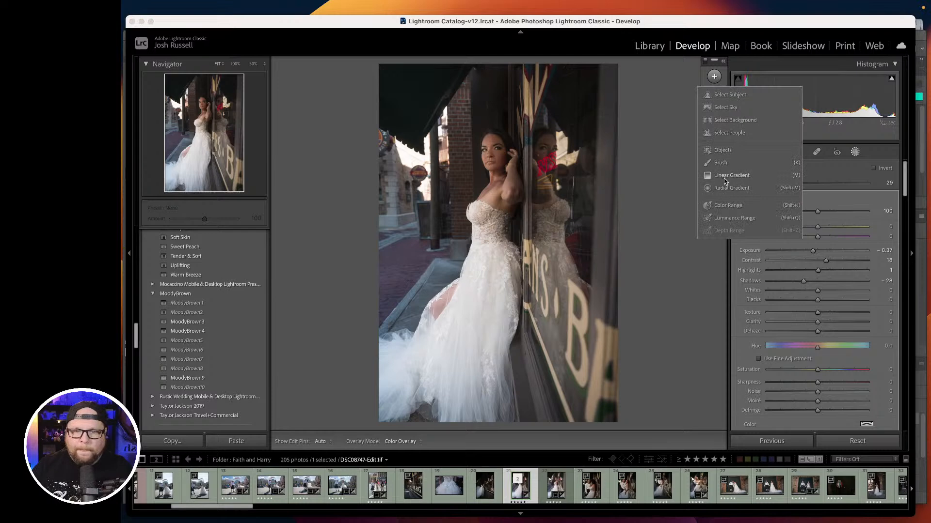
click(722, 163)
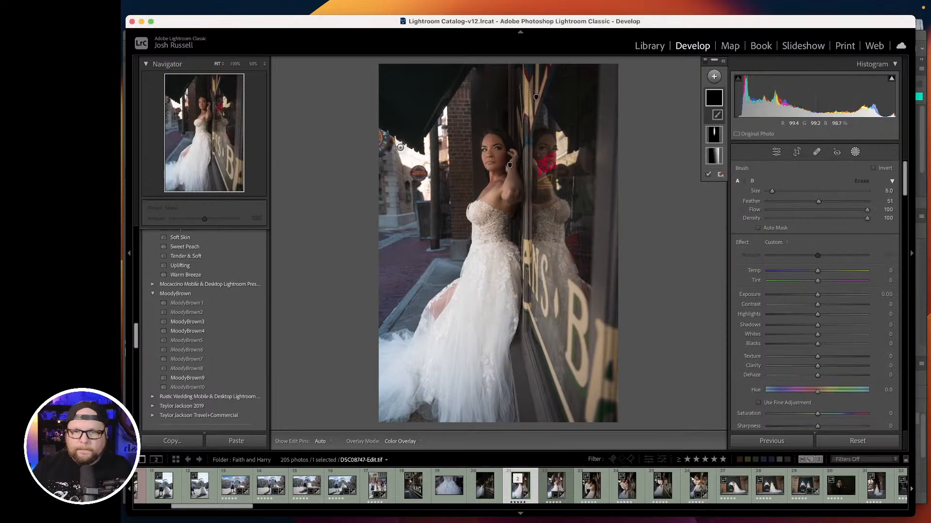
mouse_move(413, 162)
mouse_down()
mouse_move(431, 194)
mouse_move(423, 178)
mouse_move(441, 117)
mouse_move(447, 218)
mouse_up()
mouse_move(819, 293)
mouse_down()
mouse_move(797, 315)
mouse_move(800, 334)
mouse_move(810, 335)
mouse_up()
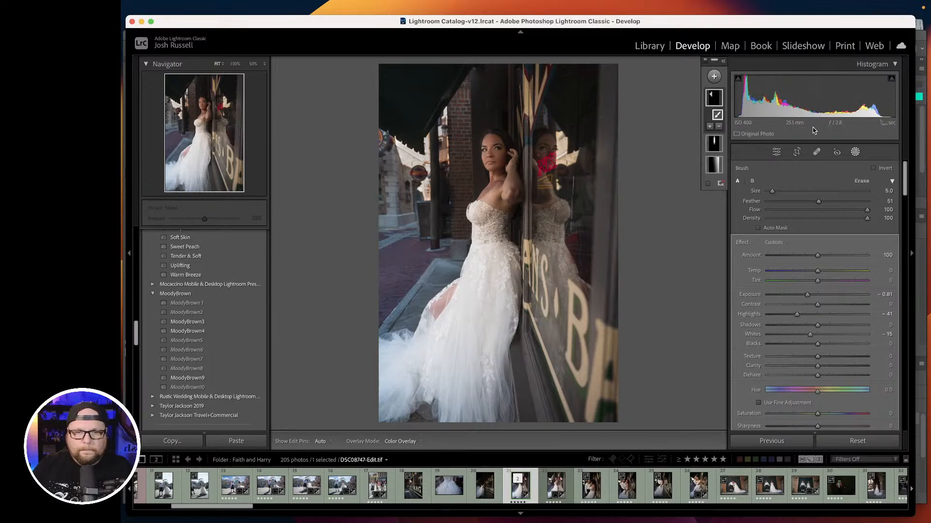
click(856, 152)
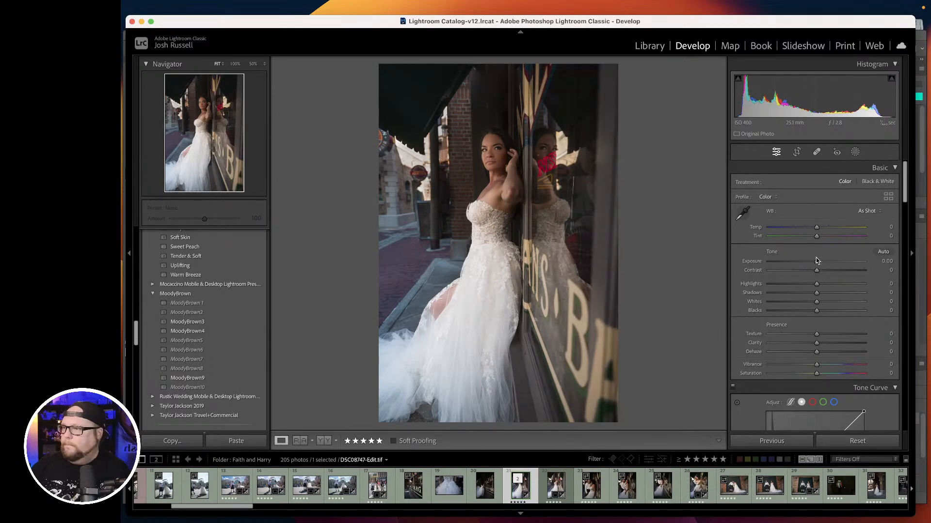
scroll(778, 226, down, 4)
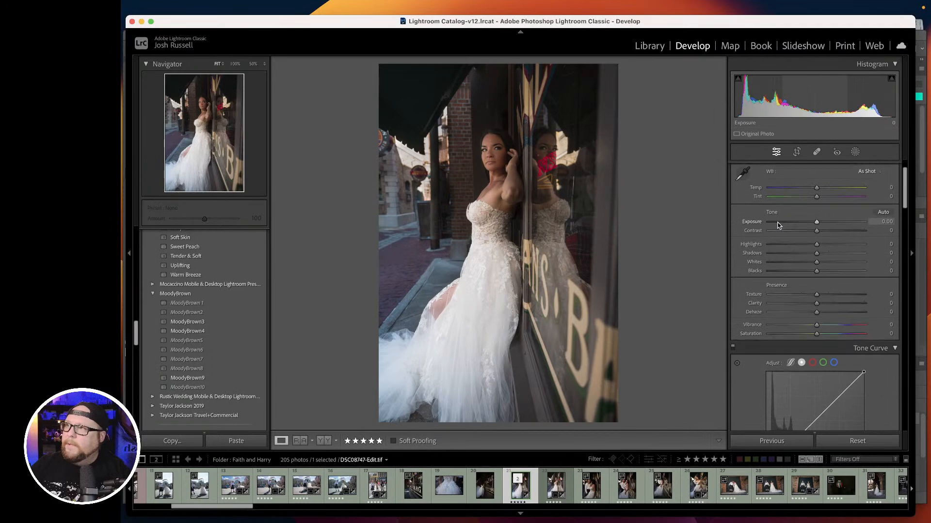
Color grade the portrait with slightly warm orange midtones, teal-green shadows and a faint cyan in the highlights, and raise the highlights' luminance.
scroll(778, 225, down, 15)
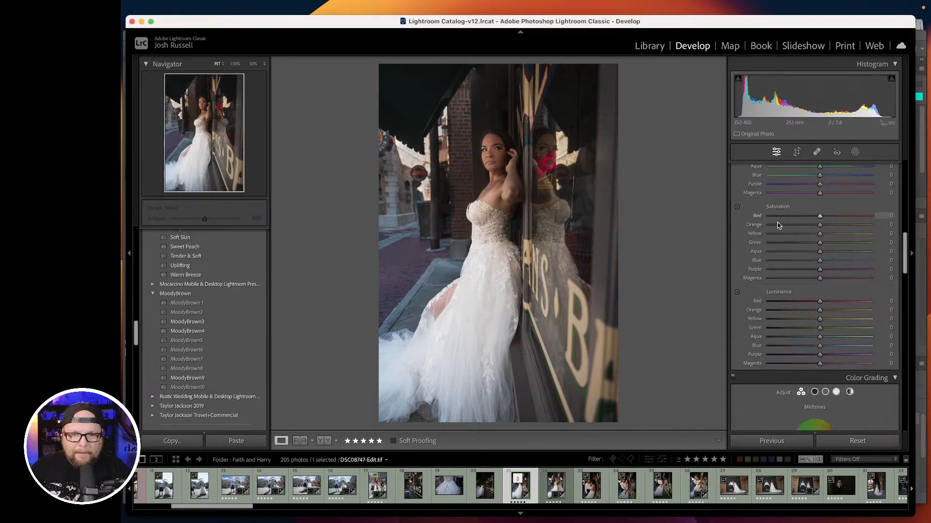
scroll(778, 226, down, 8)
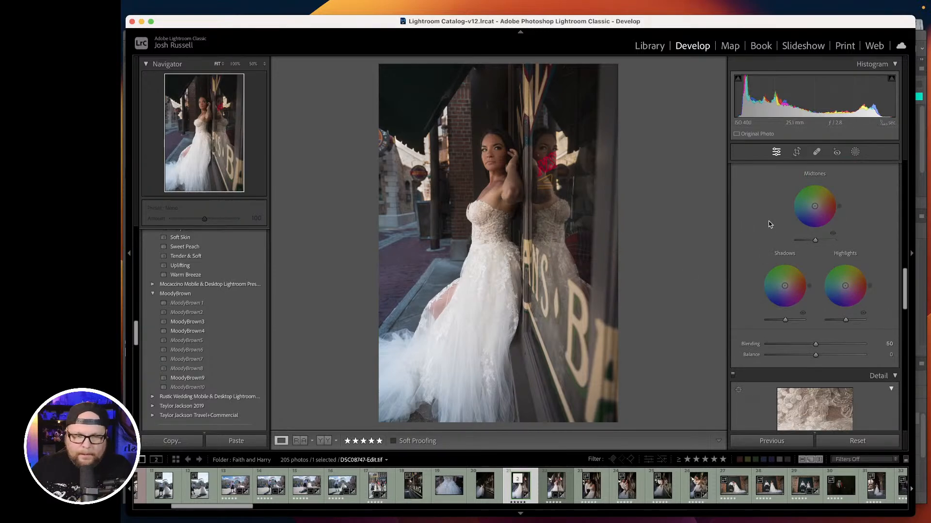
drag(815, 208, 817, 205)
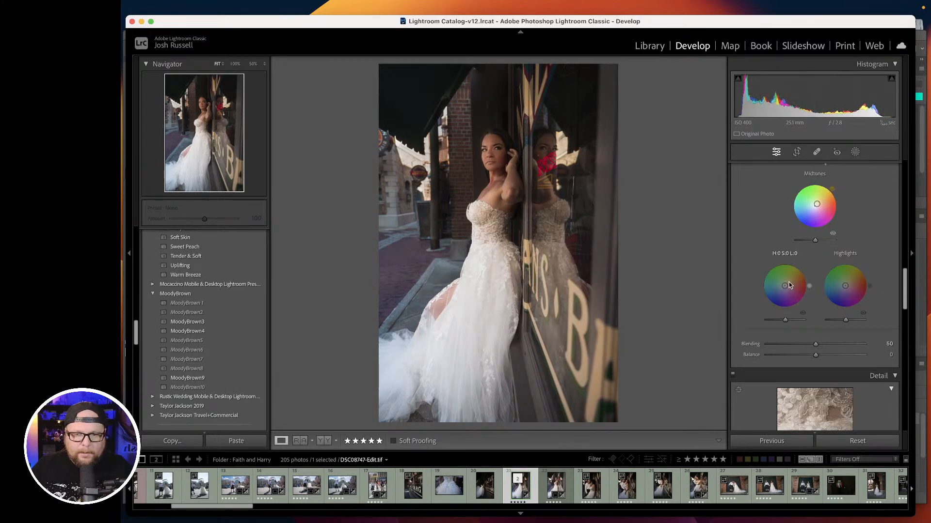
drag(781, 289, 782, 285)
drag(846, 290, 844, 287)
mouse_move(845, 322)
mouse_down()
mouse_move(833, 321)
mouse_move(860, 325)
mouse_move(836, 321)
mouse_move(849, 323)
mouse_up()
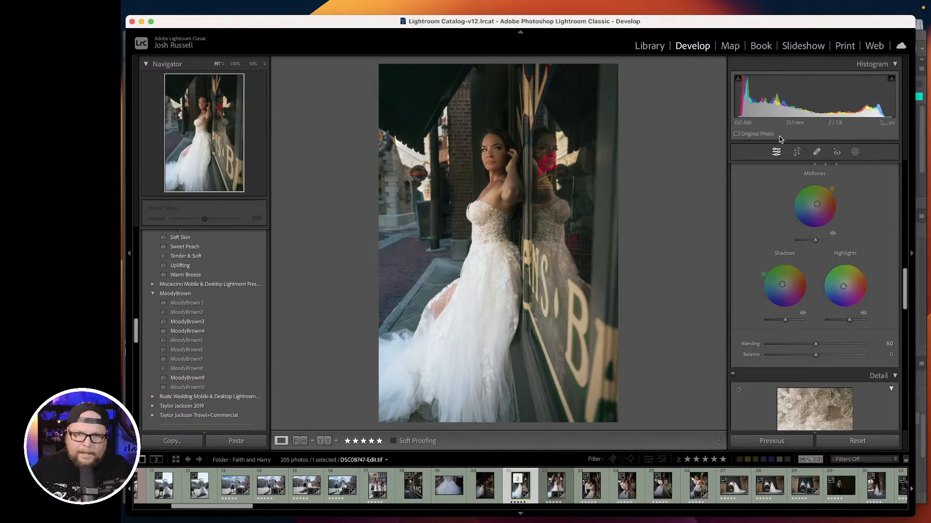
Set the Exposure of the radial gradient mask over the bride's upper body to 0.17.
click(855, 152)
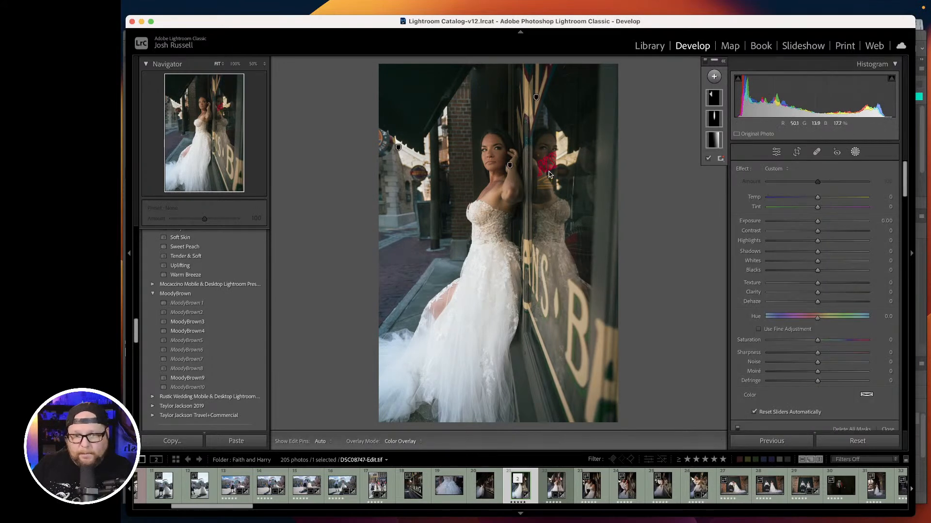
click(510, 165)
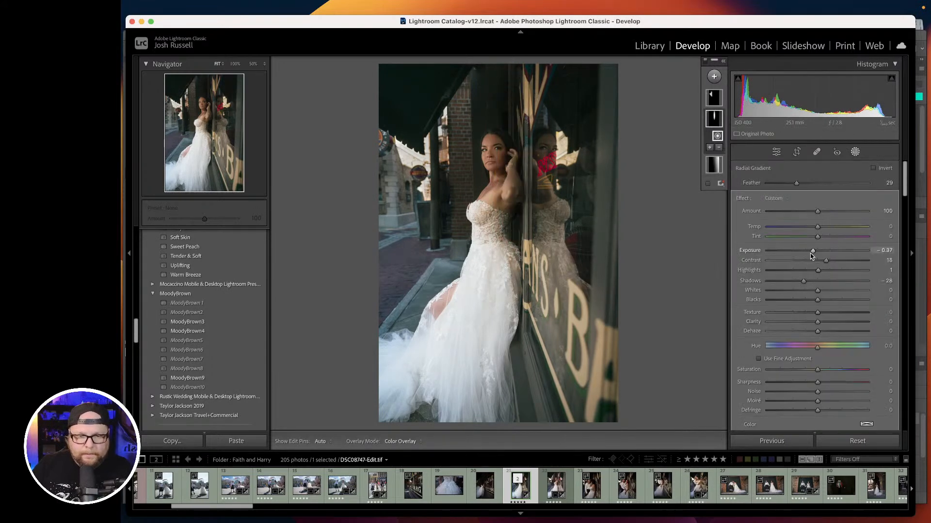
drag(814, 250, 823, 256)
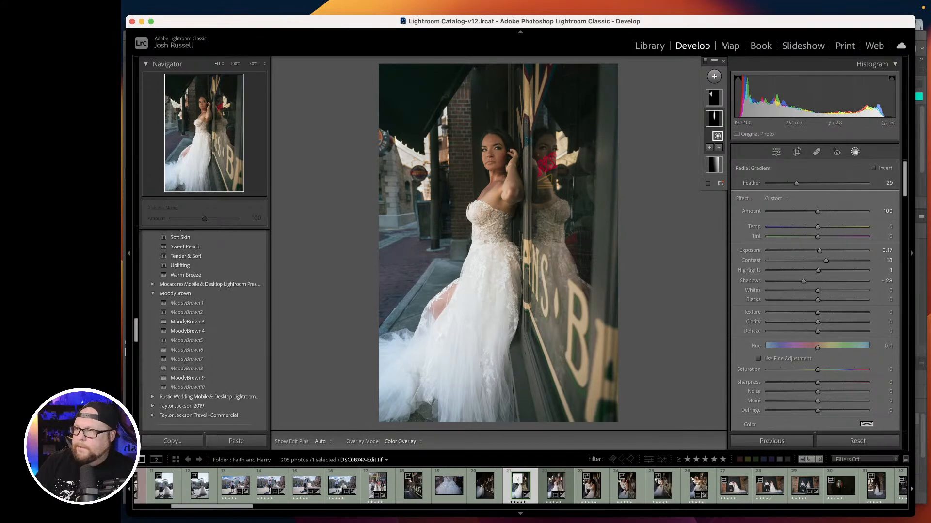
key(super+Tab)
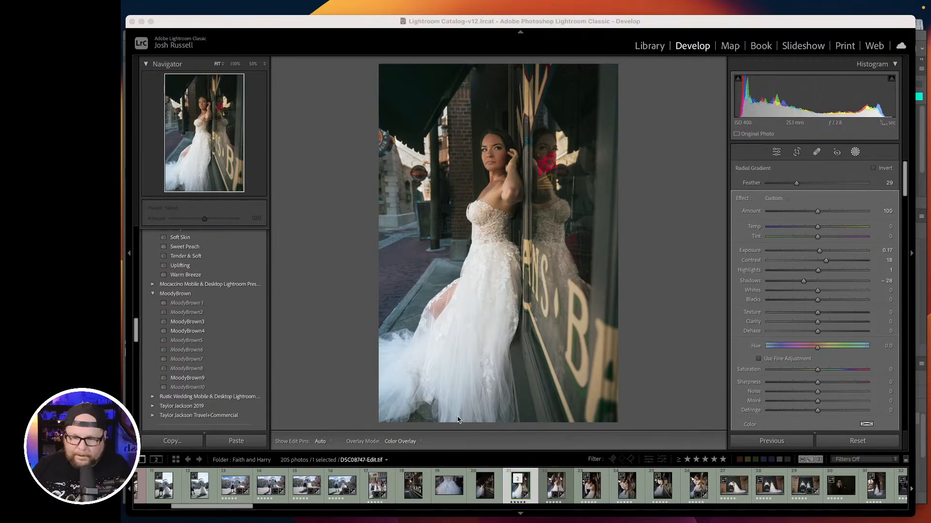
Reset all develop settings on the raw original DSC08747.ARW and return to the edited DSC08747-Edit.tif.
click(548, 489)
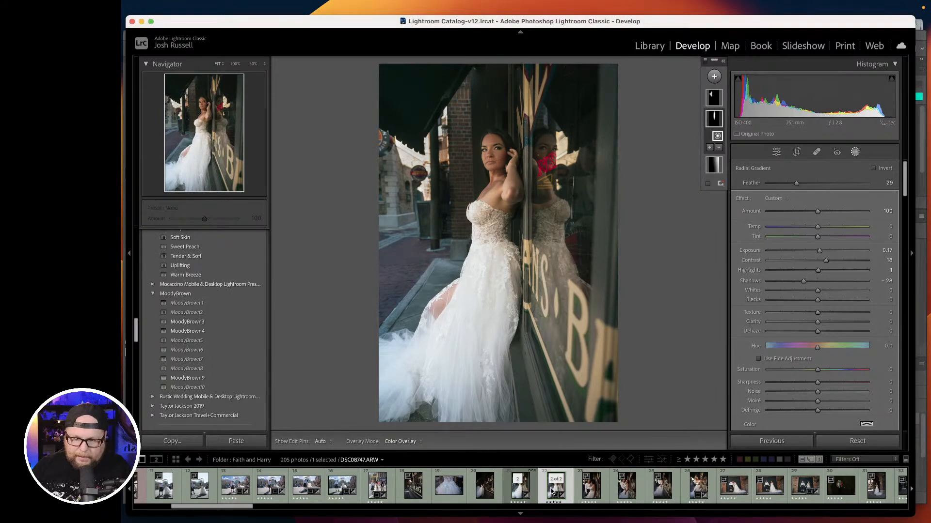
click(857, 441)
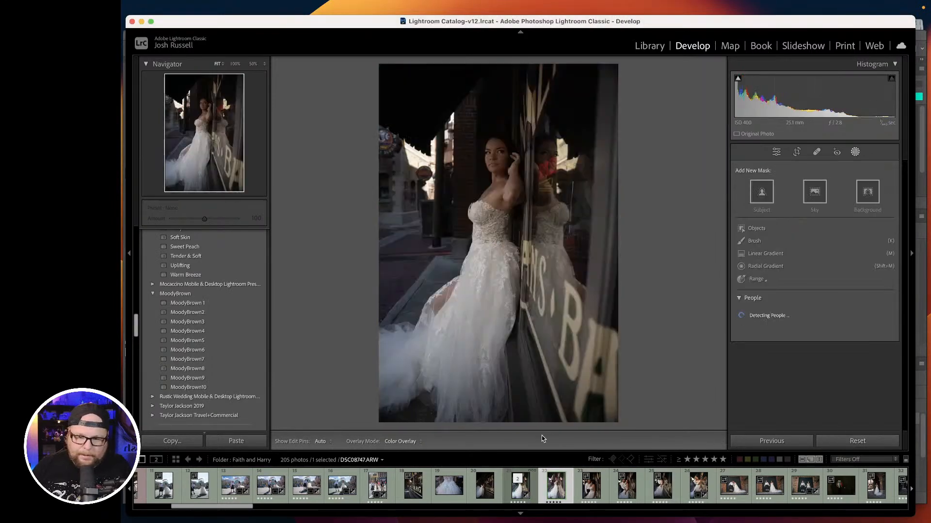
click(512, 490)
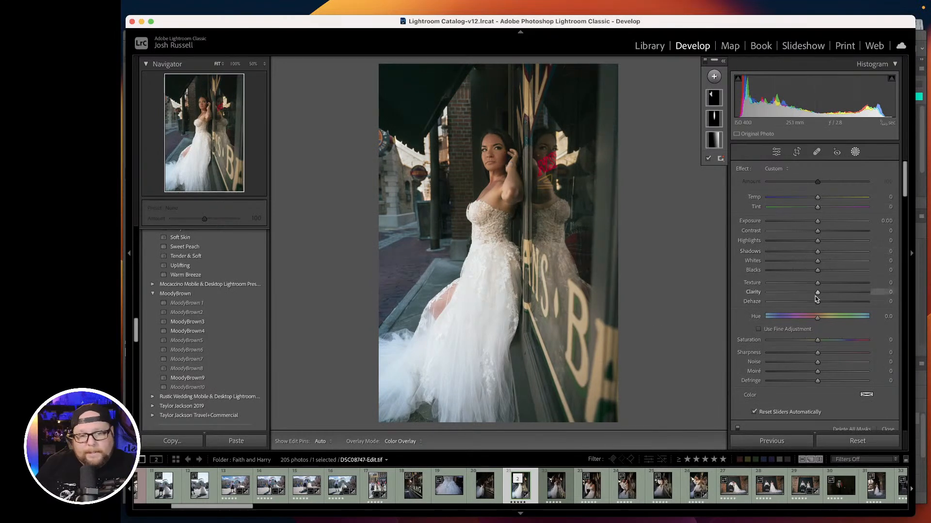
Close masking, set the edited portrait's Vibrance to +32, and fine-tune its white balance Temp slightly.
key(shift+w)
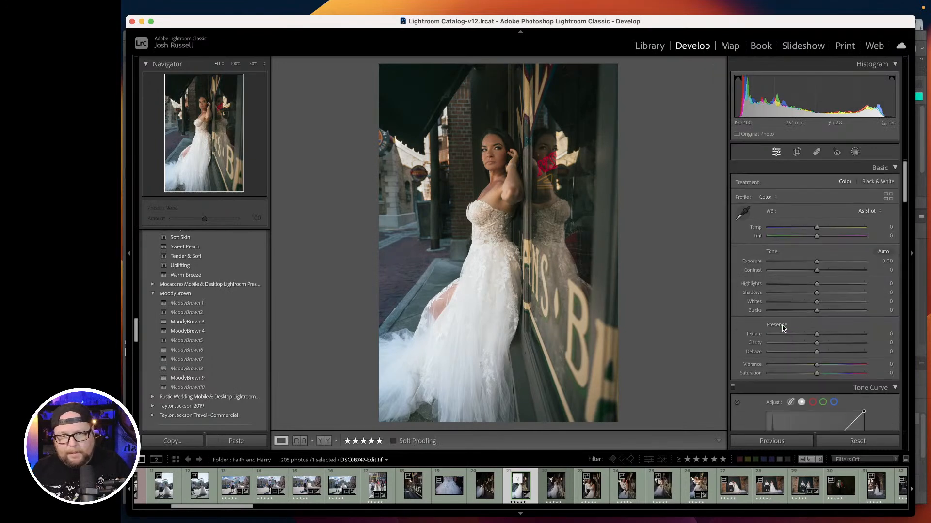
drag(817, 364, 834, 369)
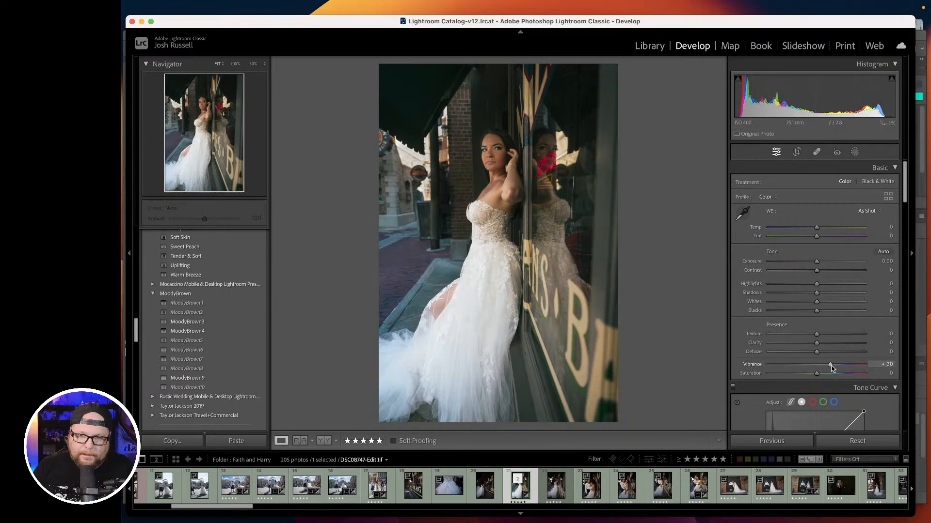
key(f)
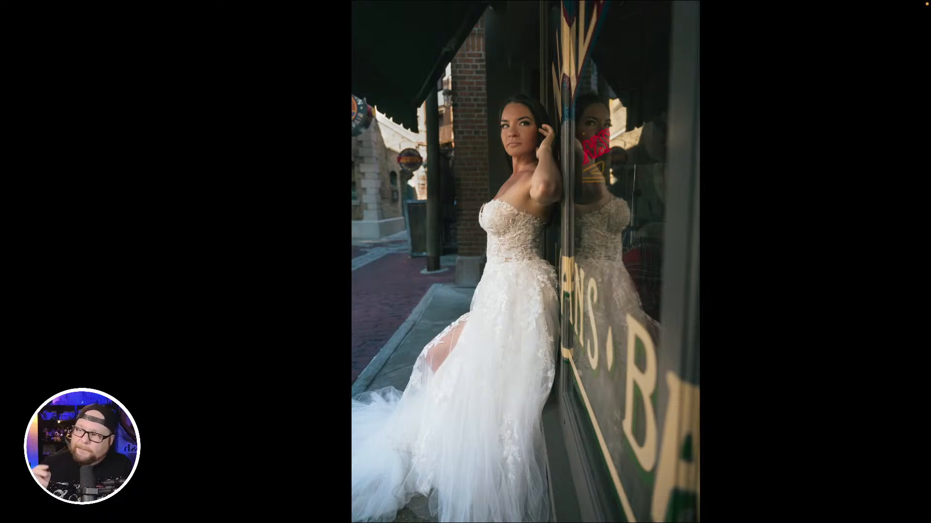
key(f)
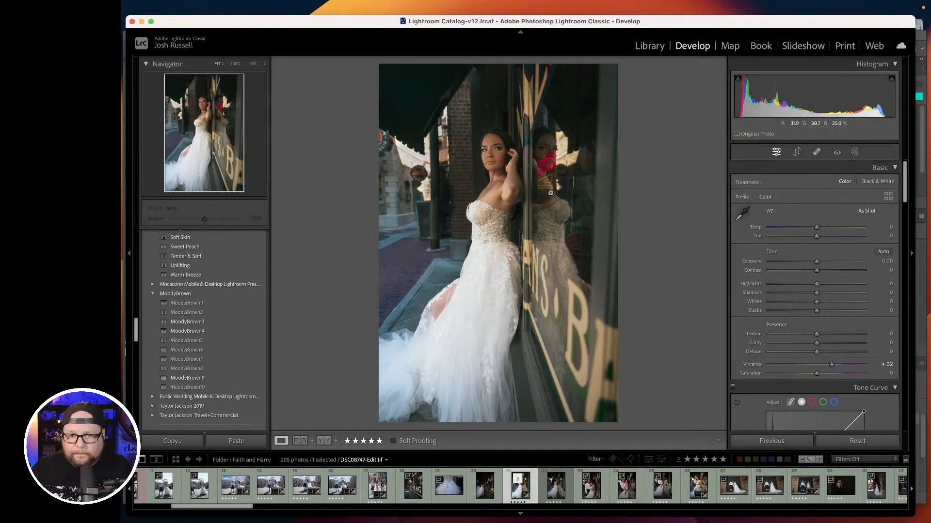
drag(822, 227, 818, 231)
Shape the tone curve with a shadow point at input 65, output 61, and lift the black point to input 2, output 14.
scroll(776, 332, down, 5)
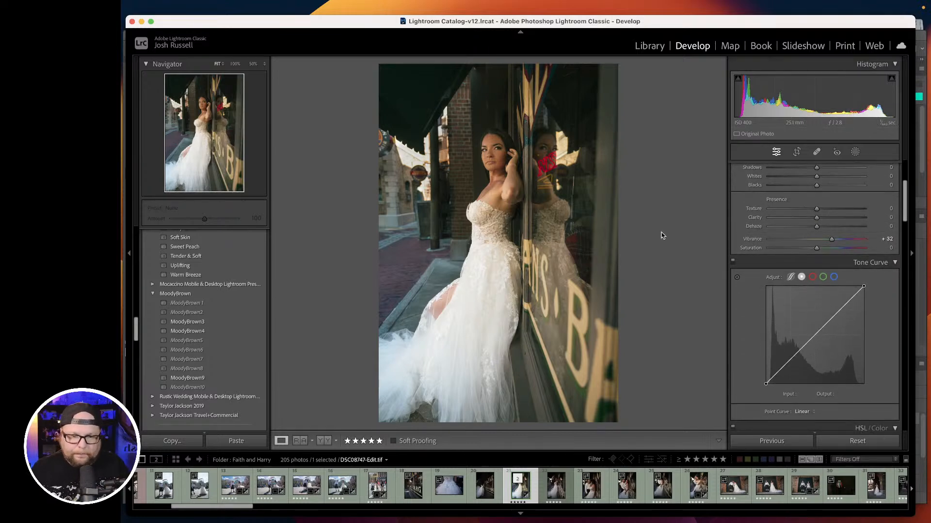
drag(789, 361, 791, 365)
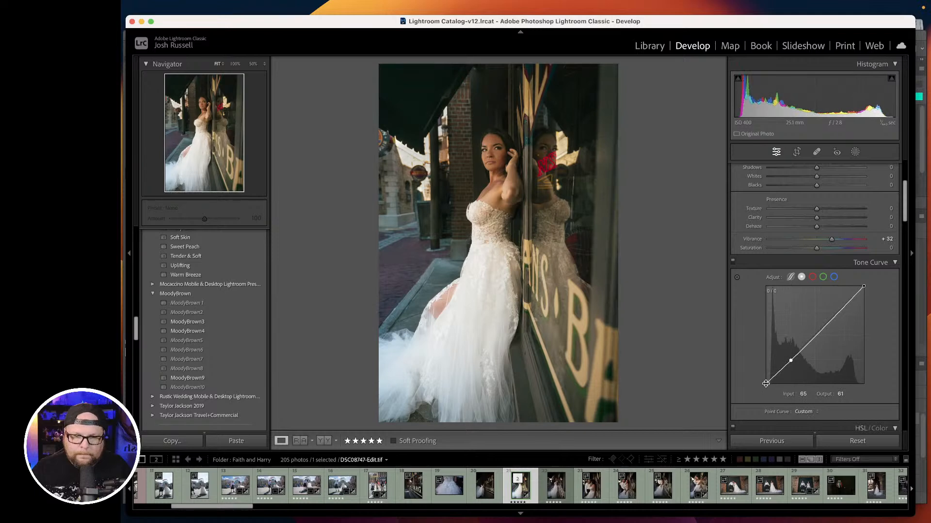
drag(766, 385, 767, 383)
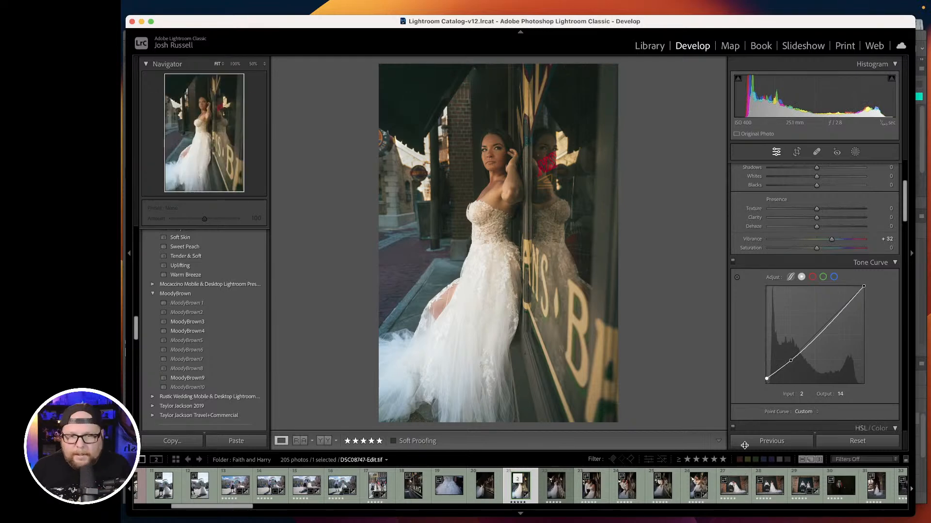
Inspect the edited portrait full screen, zooming in on the bride's arm, bodice and window reflection.
key(f)
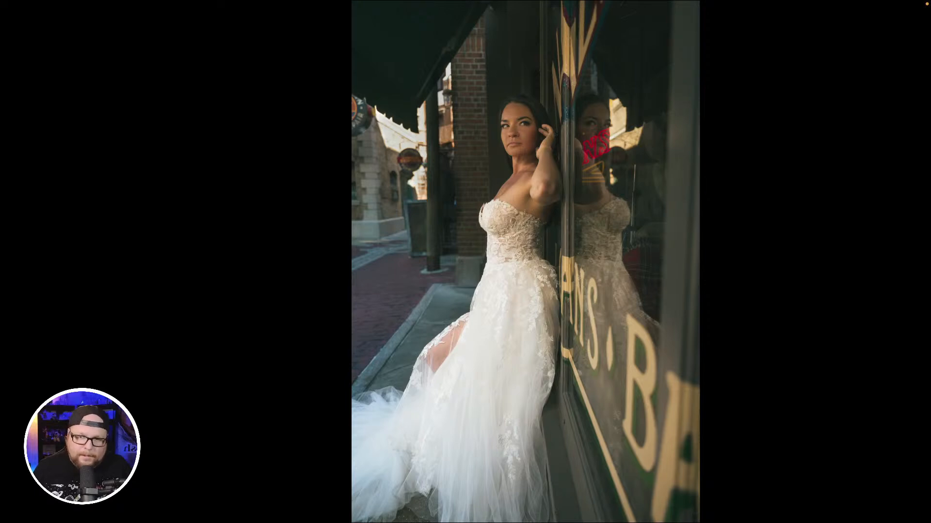
scroll(616, 162, up, 1)
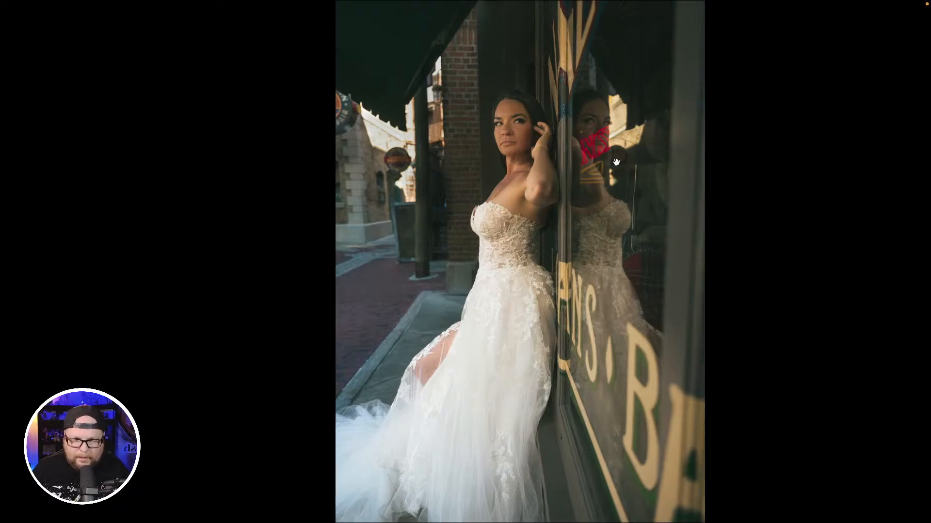
scroll(616, 162, up, 3)
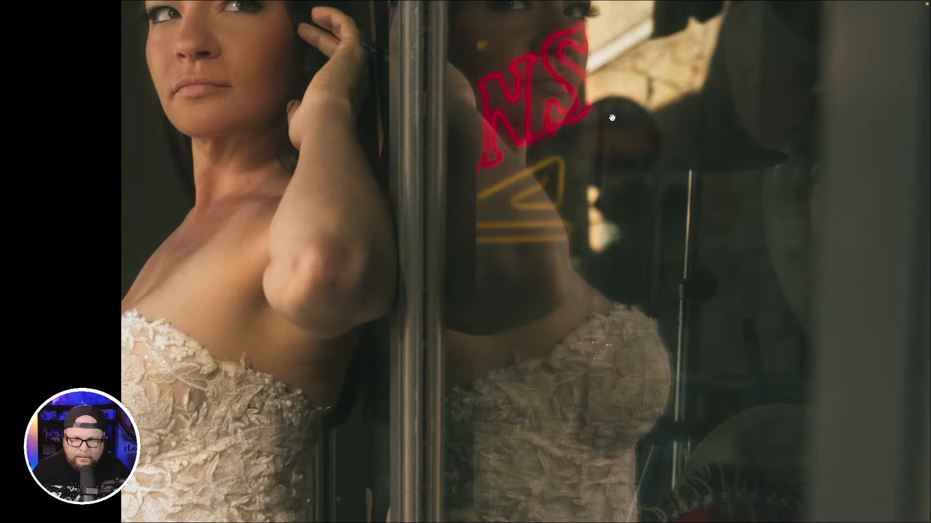
click(645, 181)
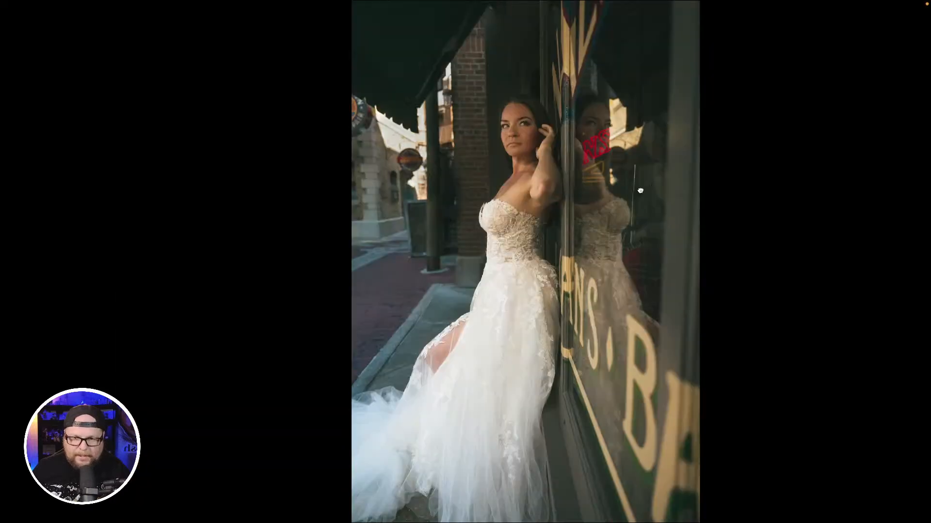
click(621, 177)
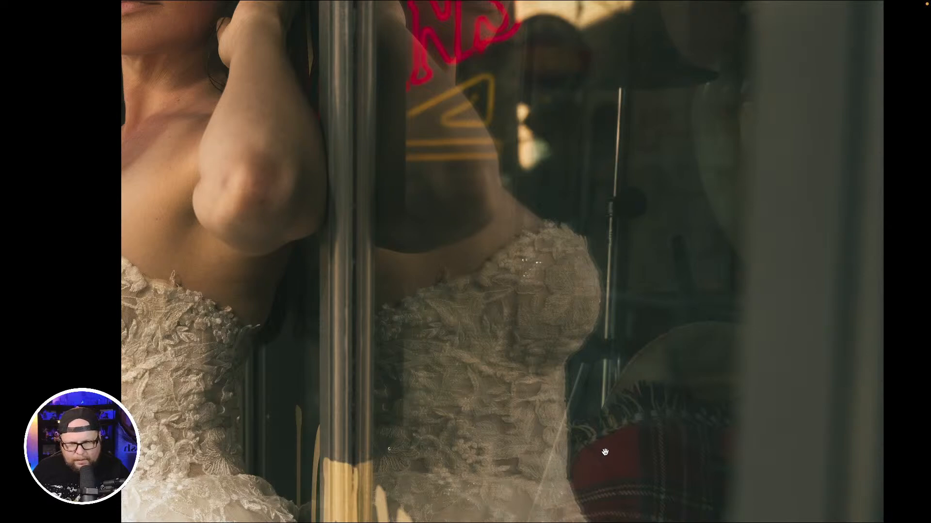
drag(617, 325, 612, 435)
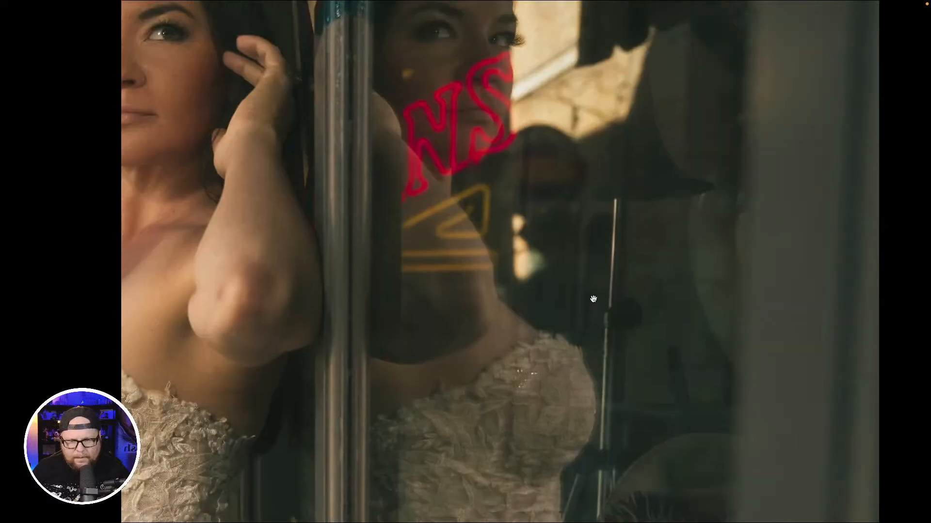
click(608, 340)
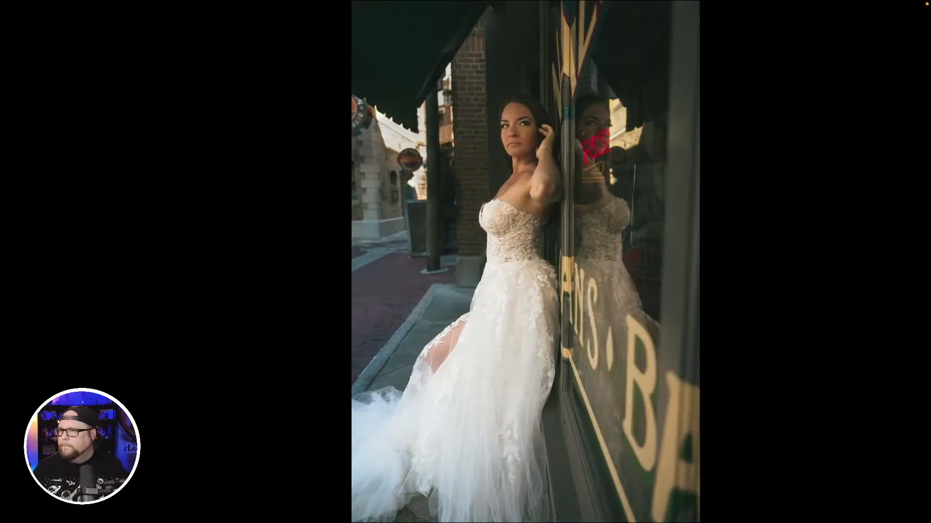
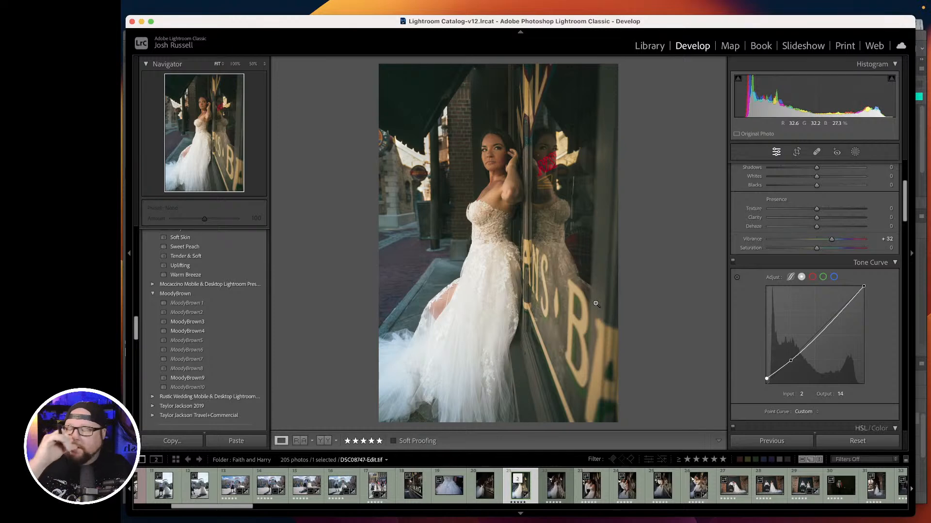
Compare the edited portrait with the raw original DSC08747.ARW, and clear the raw file's star rating.
key(Right)
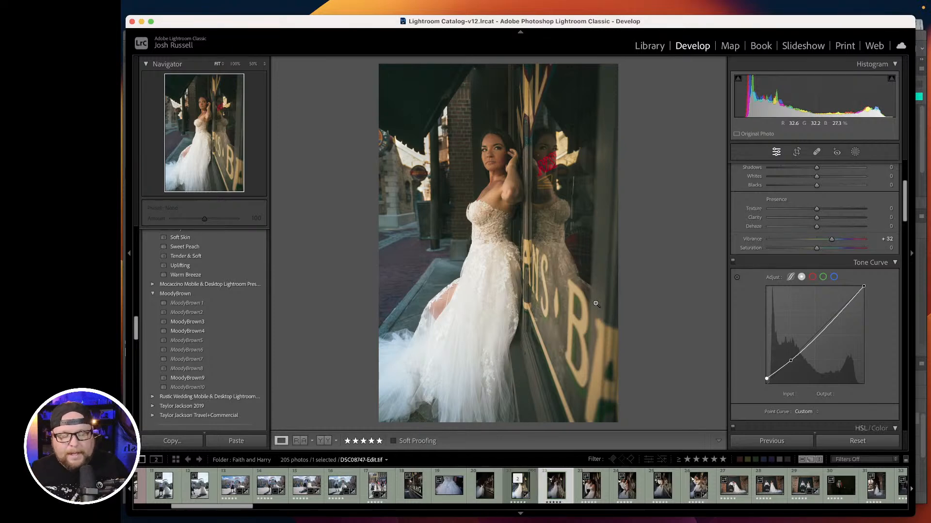
key(Left)
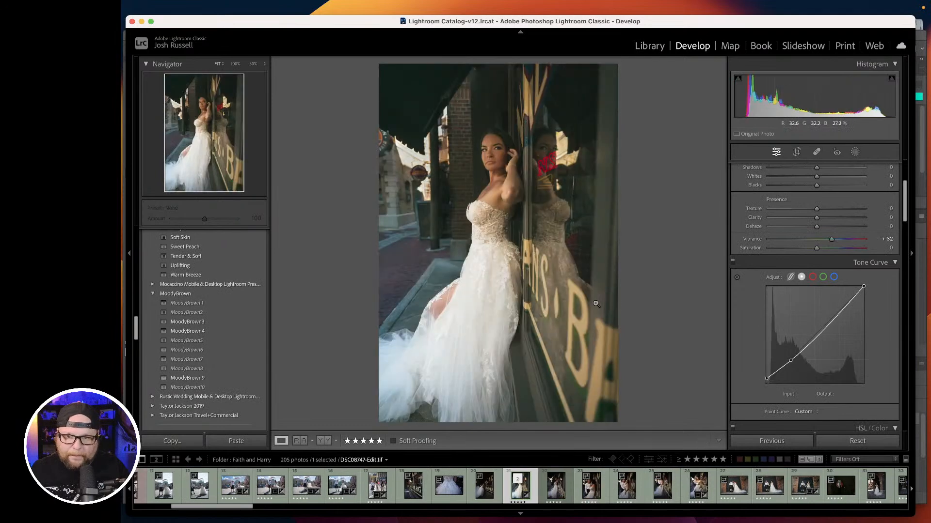
key(Right)
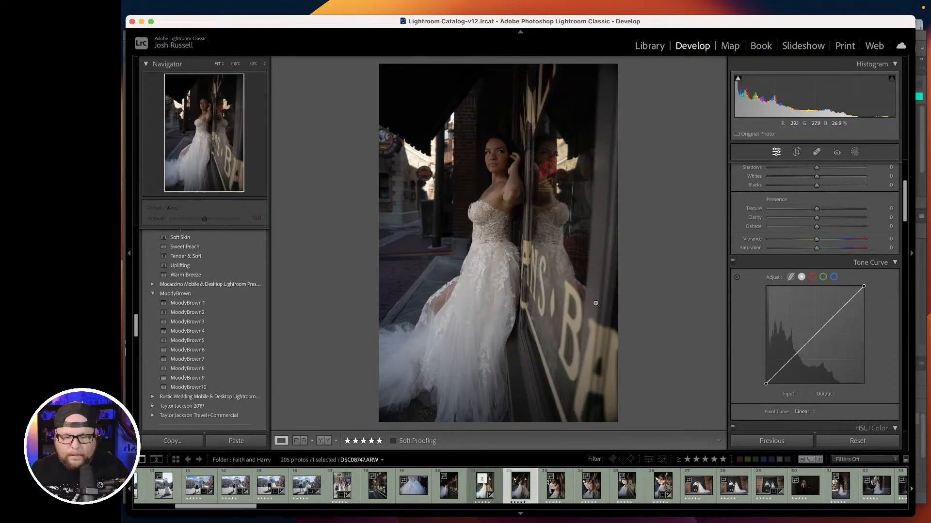
key(0)
Open DSC08752.ARW and remove the blemishes on the groom's temple with the Remove tool at brush size 39.
key(Right)
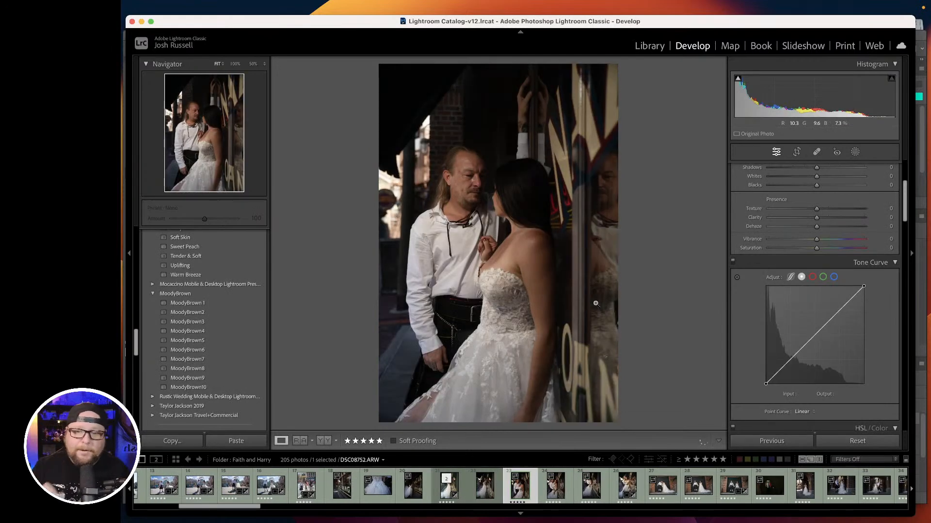
click(460, 172)
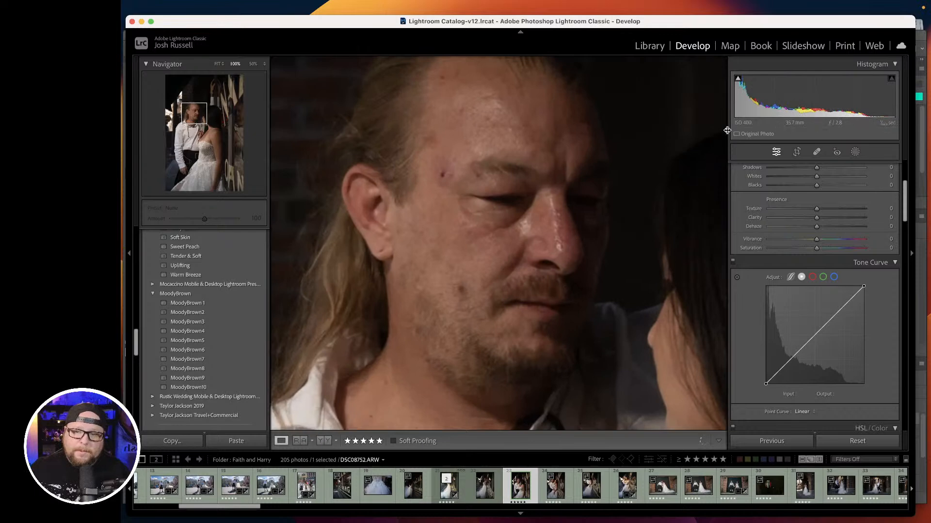
click(816, 153)
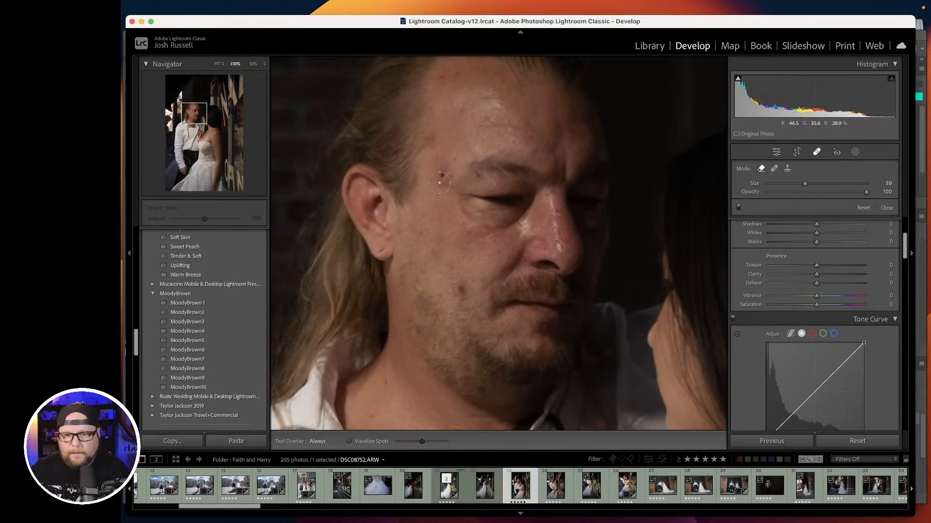
drag(439, 183, 440, 174)
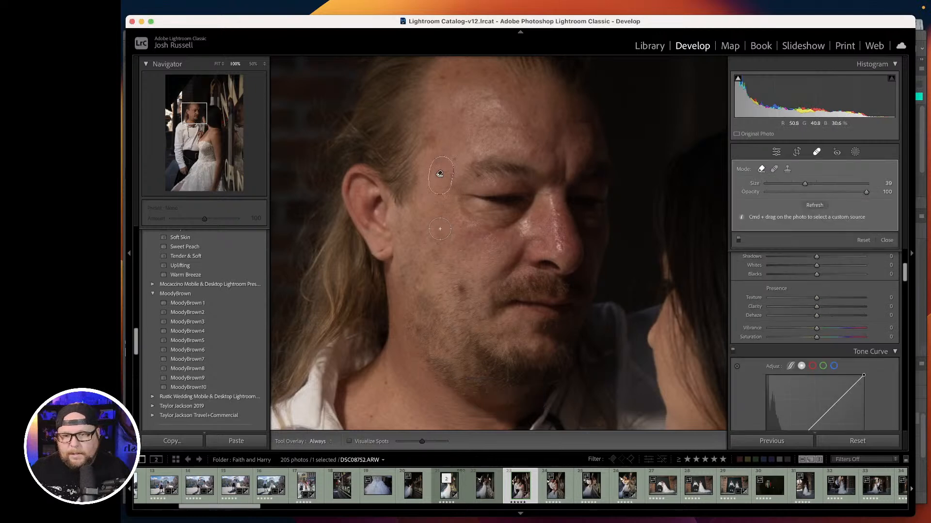
click(433, 139)
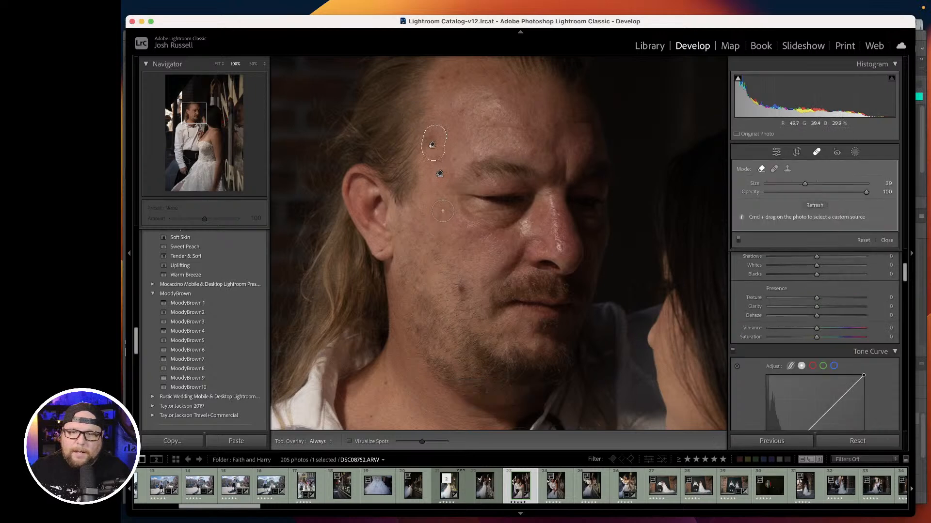
Redo the blemish removal beside the groom's eyebrow, and clean up his brow edge and forehead with a size 17 brush.
key(bracketleft)
key(bracketleft)
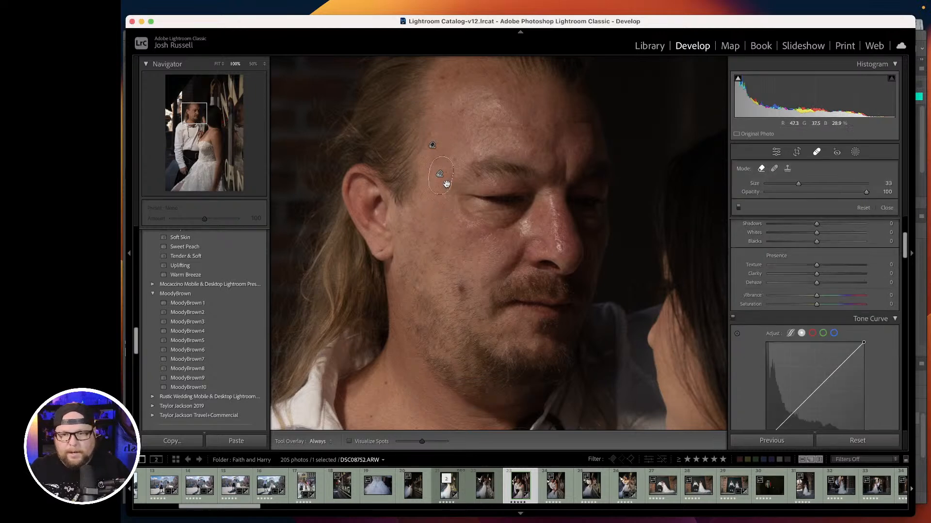
key(bracketleft)
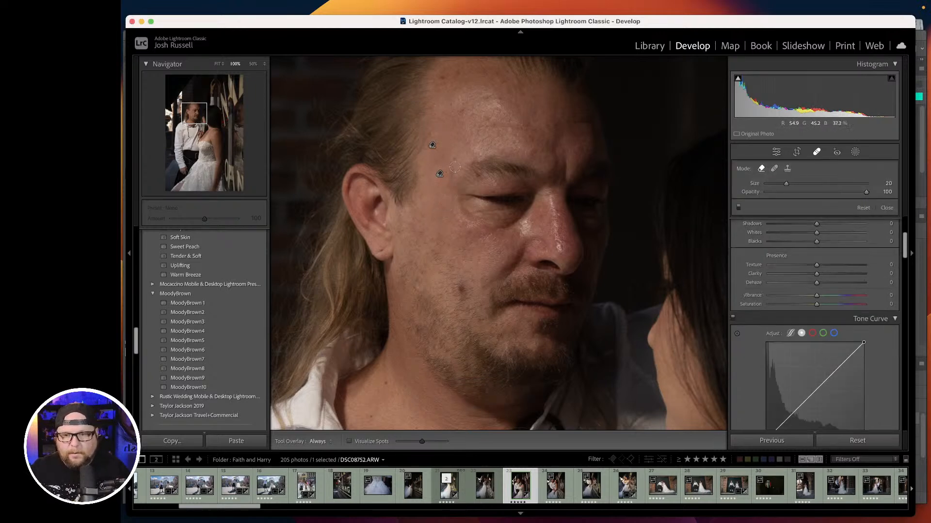
drag(438, 165, 438, 195)
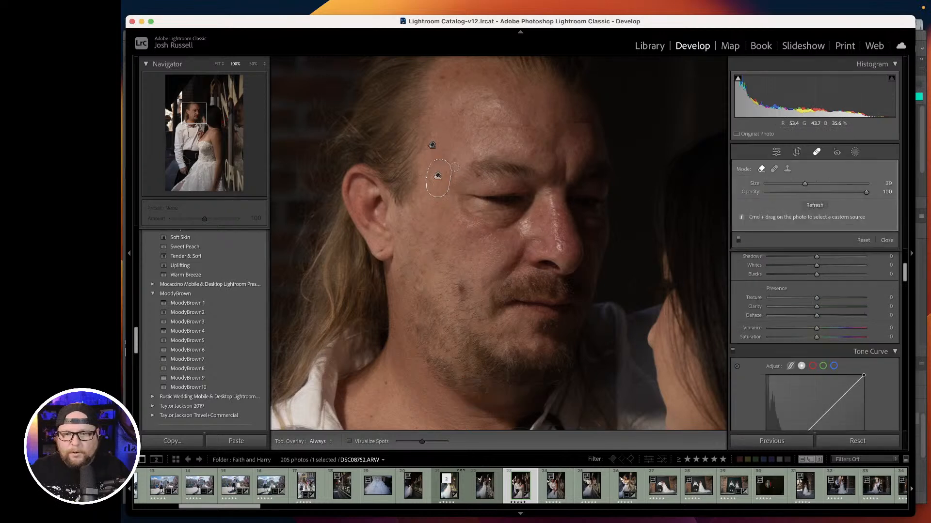
drag(455, 167, 446, 190)
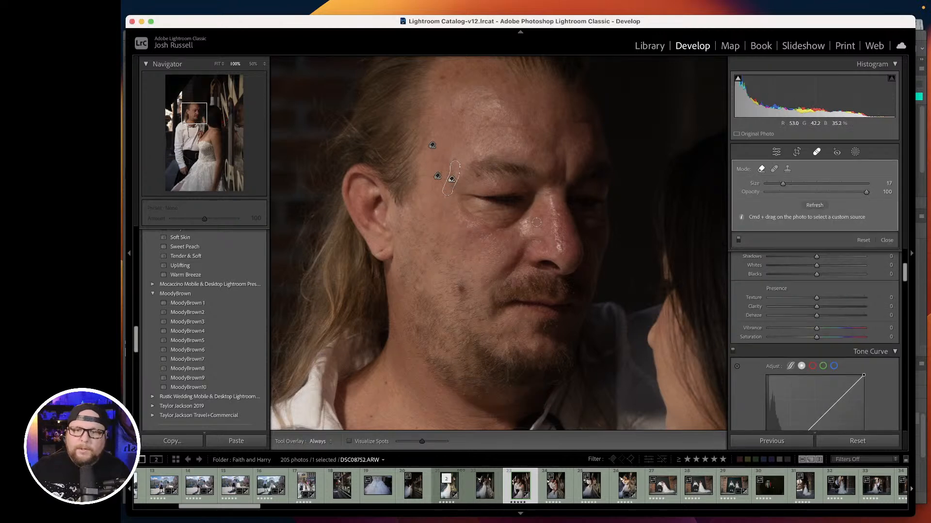
drag(521, 123, 529, 121)
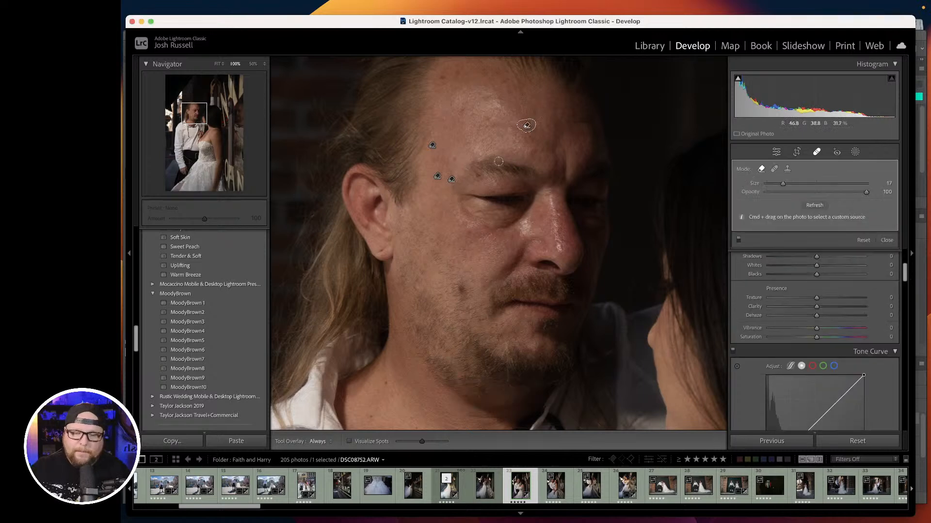
key(q)
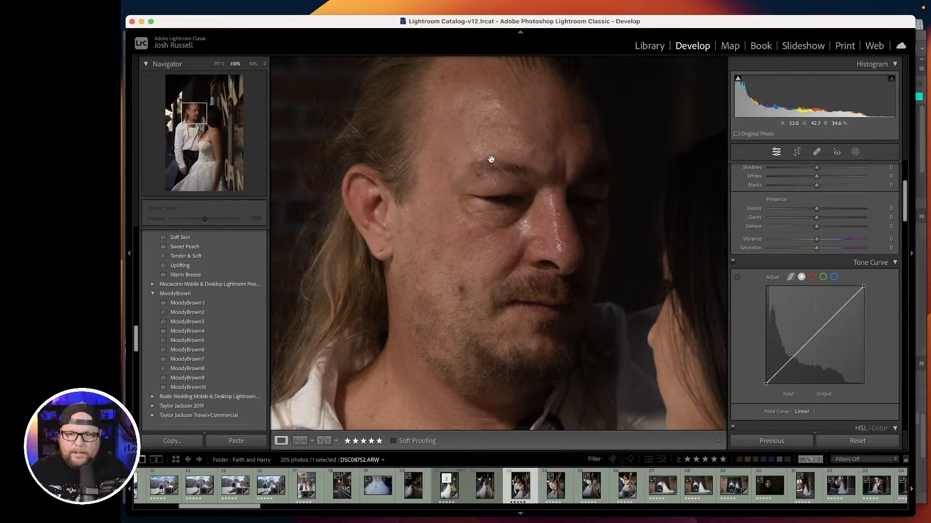
Remove the spot on the groom's earlobe with the Remove tool and close the tool.
click(816, 152)
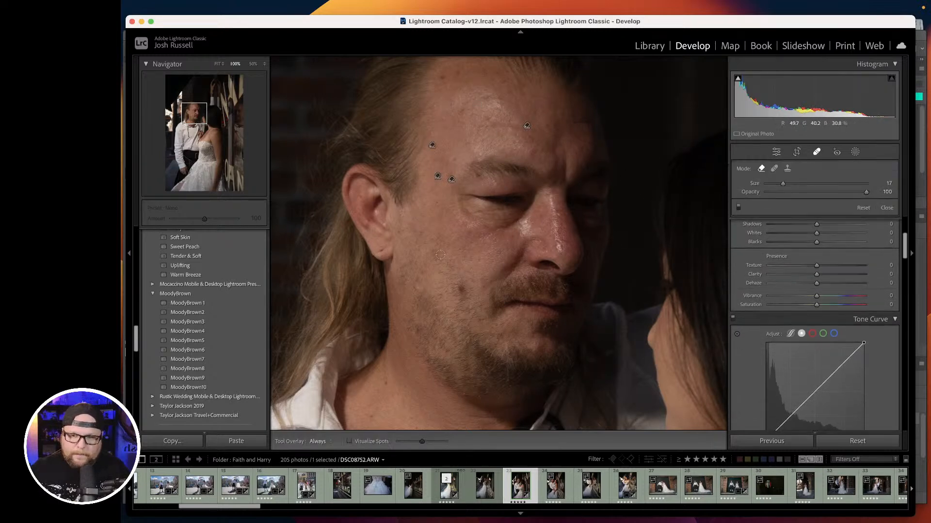
click(380, 250)
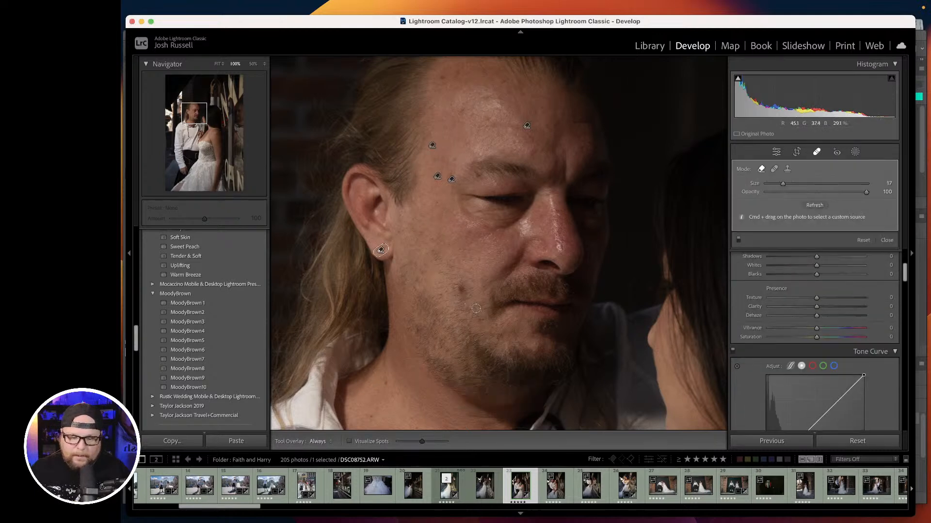
key(q)
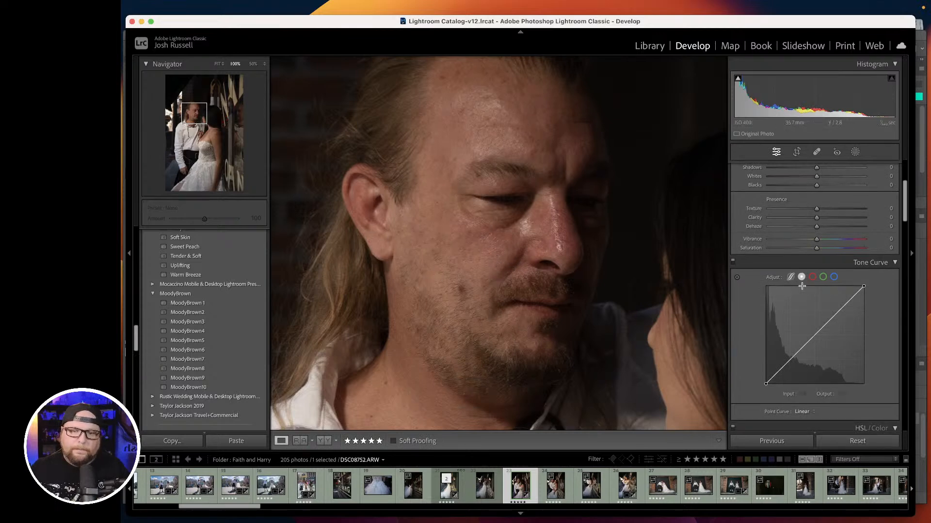
Set DSC08752.ARW to Texture -19, Shadows +27, Exposure +0.55, Highlights -16 and Whites -19.
drag(630, 214, 630, 256)
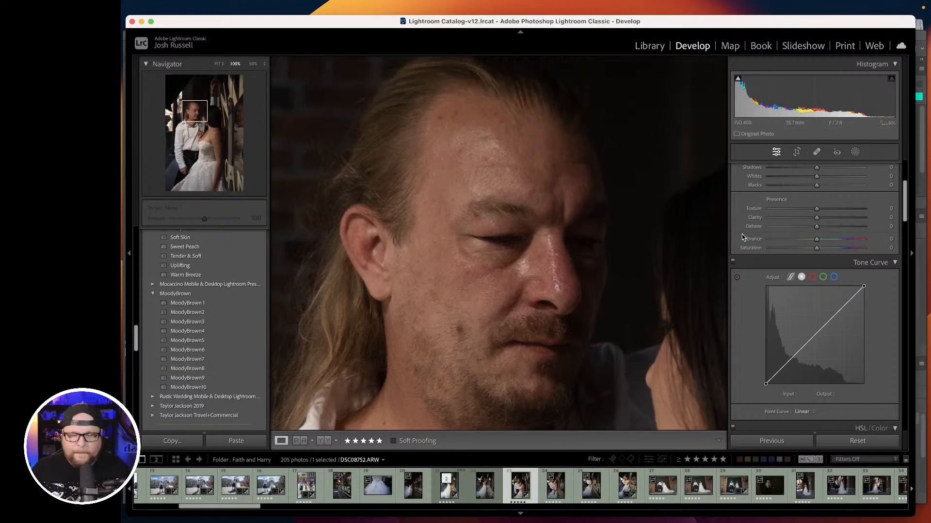
scroll(742, 234, up, 2)
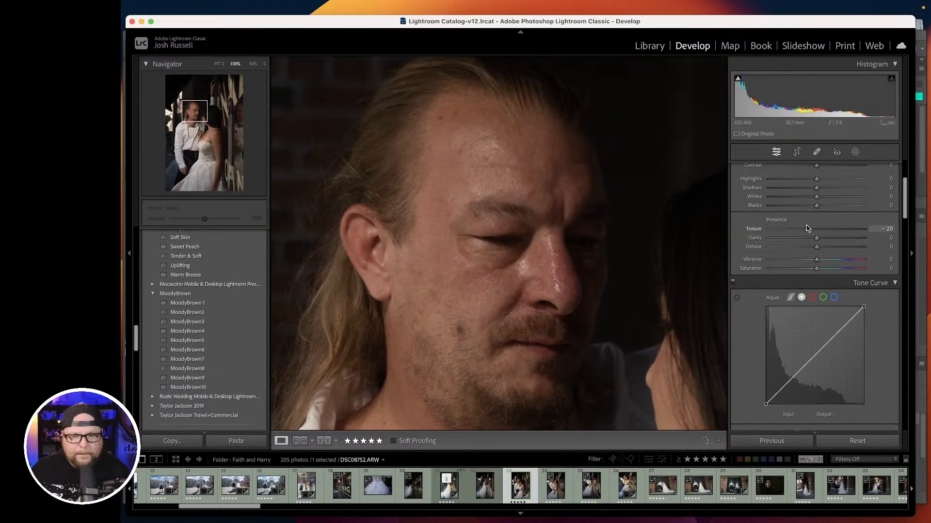
scroll(805, 230, up, 5)
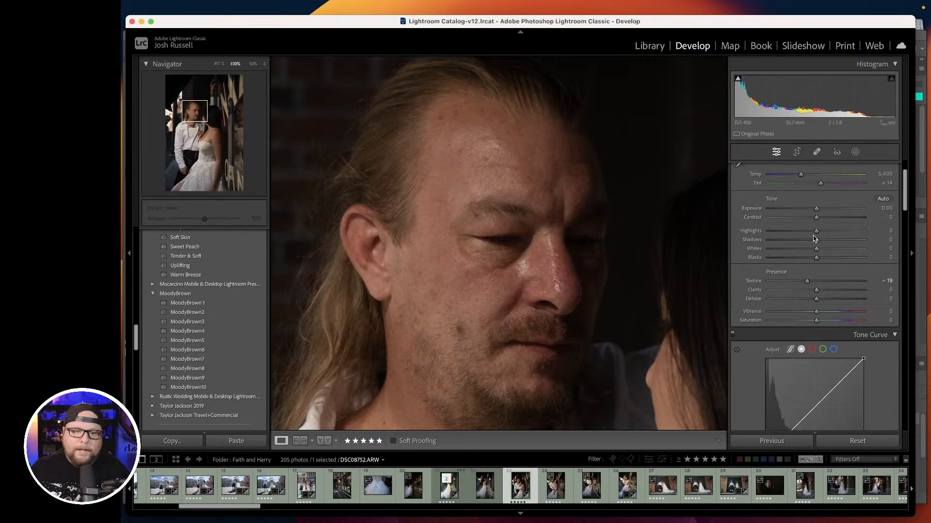
drag(814, 240, 828, 244)
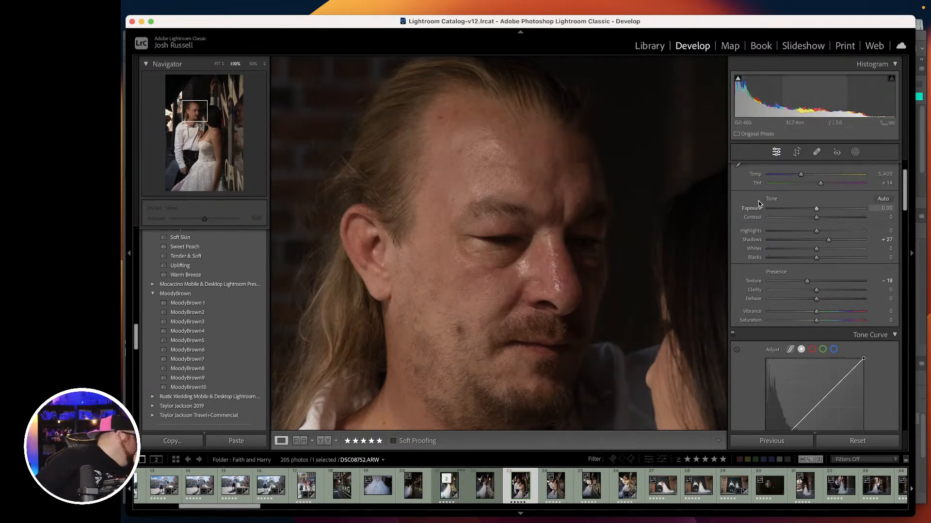
click(563, 227)
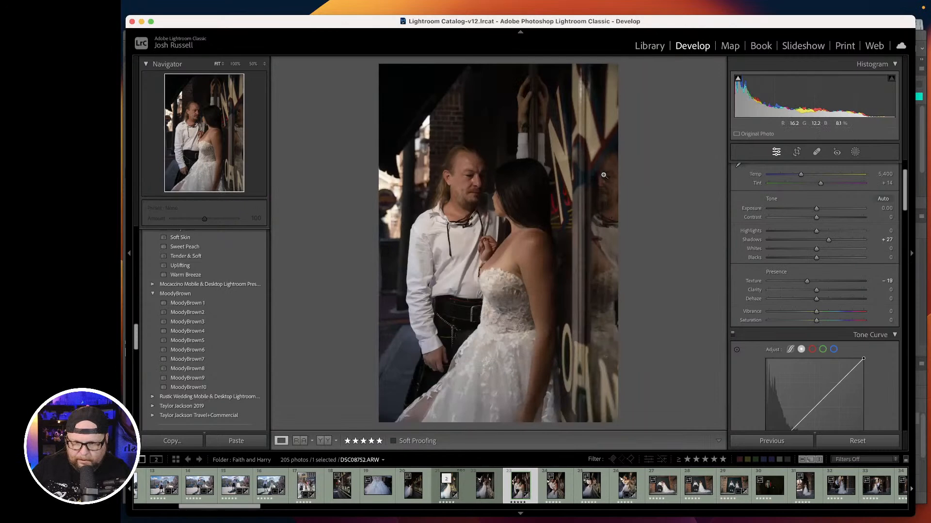
drag(816, 209, 803, 243)
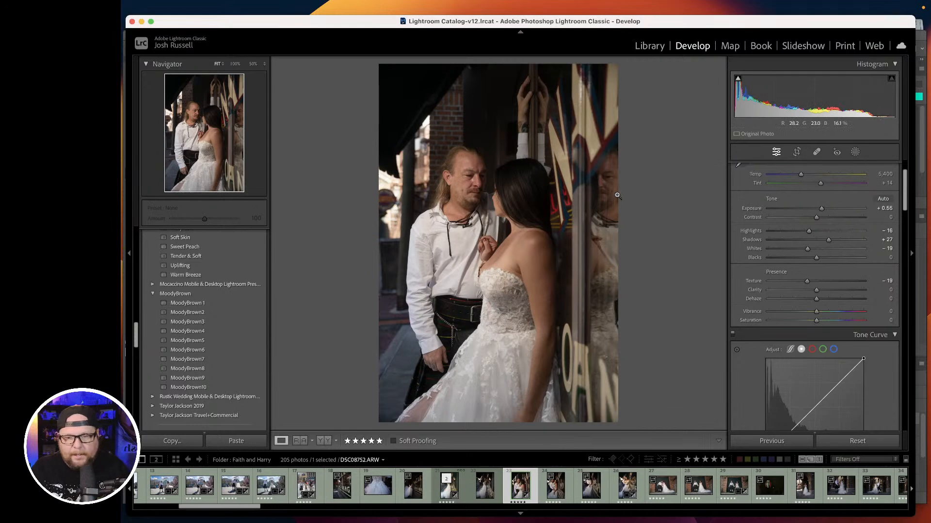
Open DSC08755.ARW and set Shadows to +43, Exposure to +0.40, Highlights to -12 and Whites to -21.
key(Right)
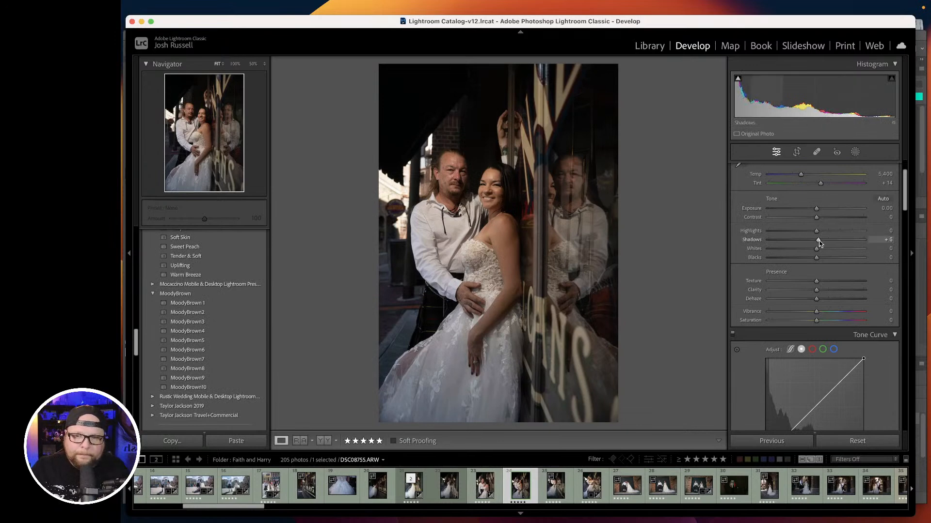
drag(819, 243, 834, 245)
drag(816, 208, 810, 231)
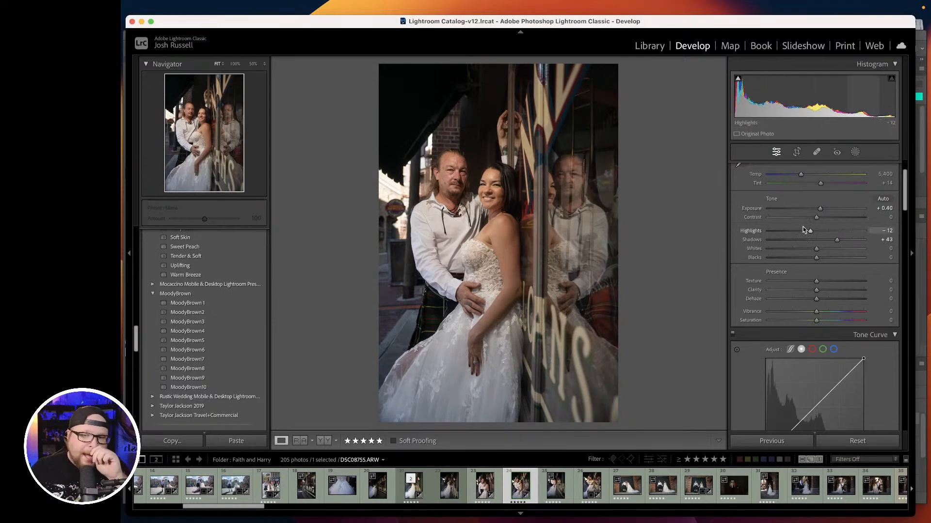
drag(817, 253, 807, 247)
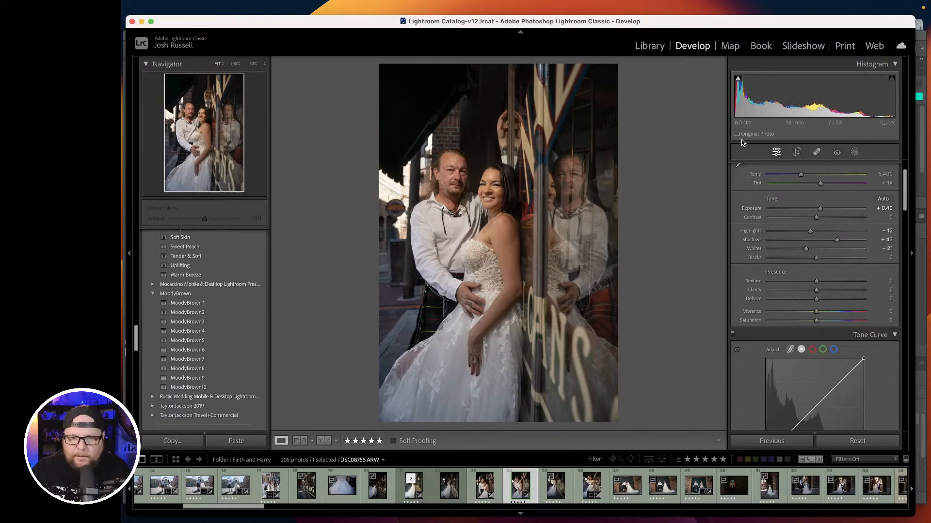
Remove the two blemishes on the groom's temple and a spot on his forehead in DSC08755.ARW with the size 17 brush.
click(458, 172)
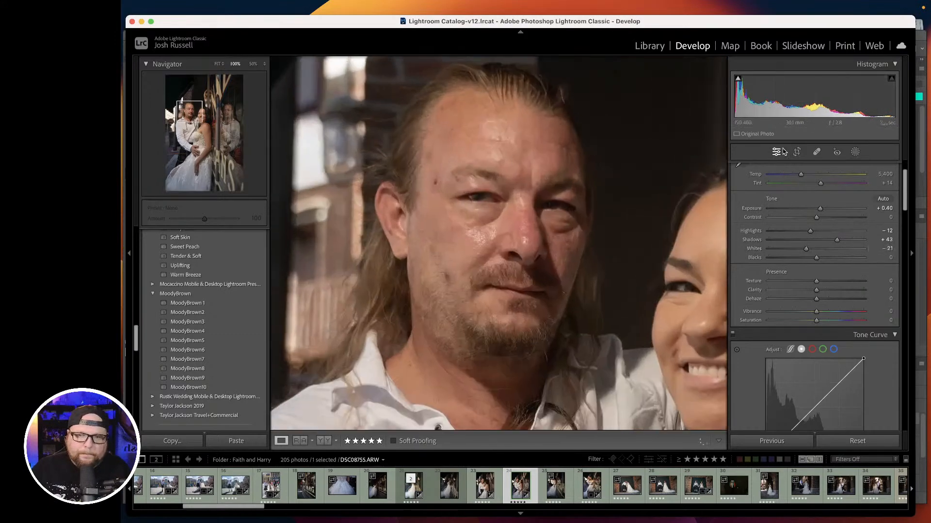
click(816, 152)
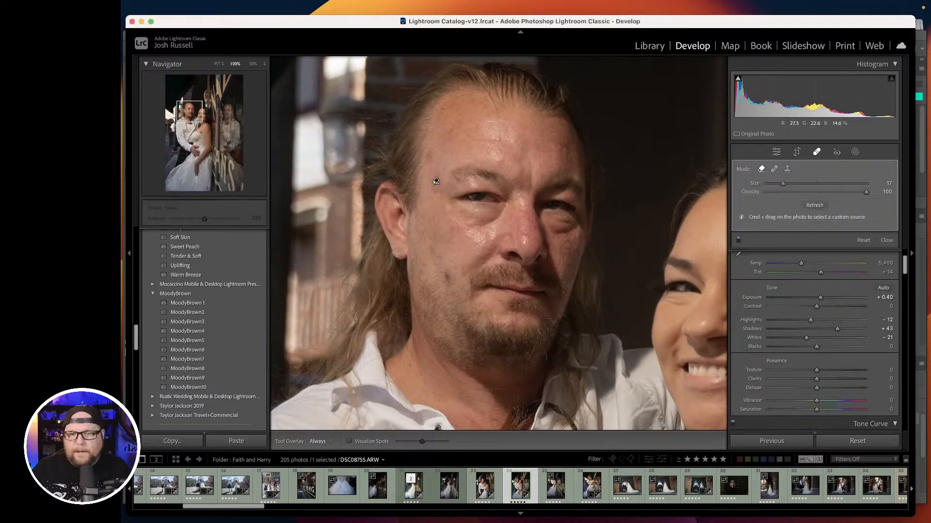
click(436, 182)
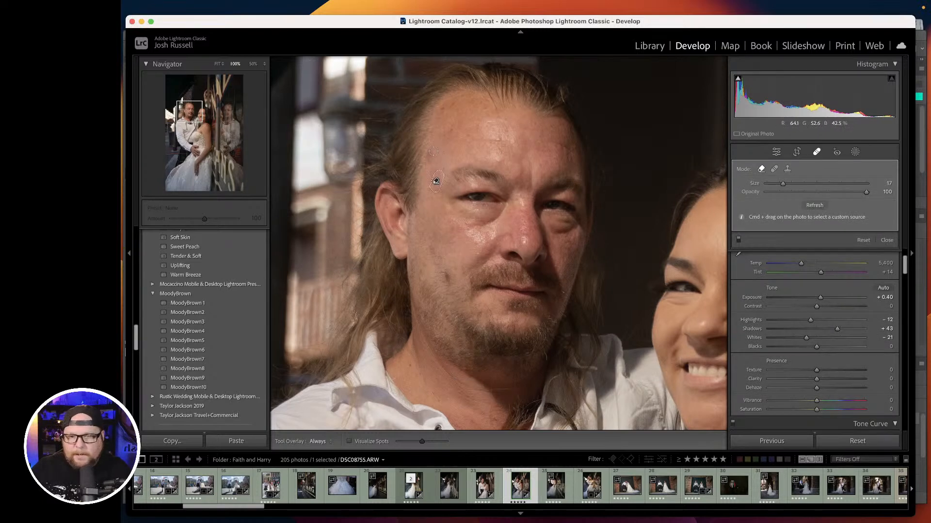
click(431, 162)
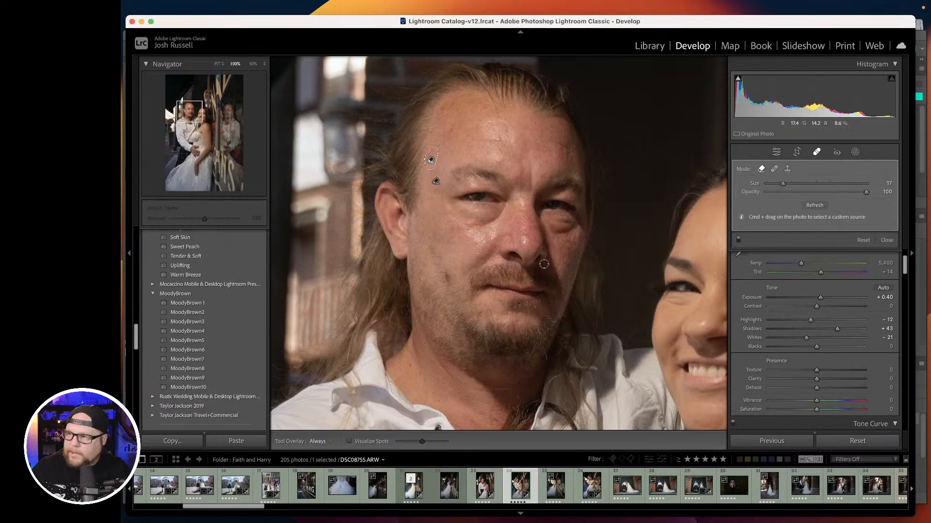
key(q)
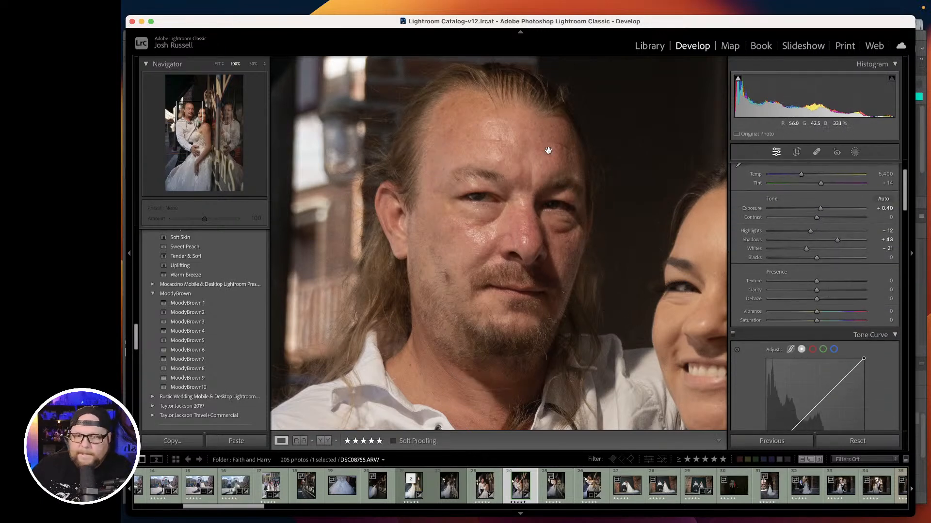
click(814, 151)
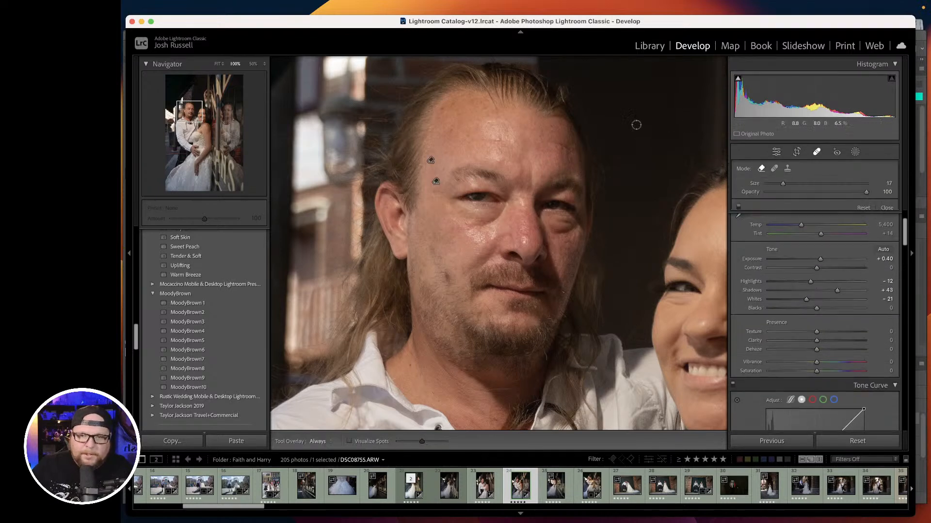
click(498, 139)
key(q)
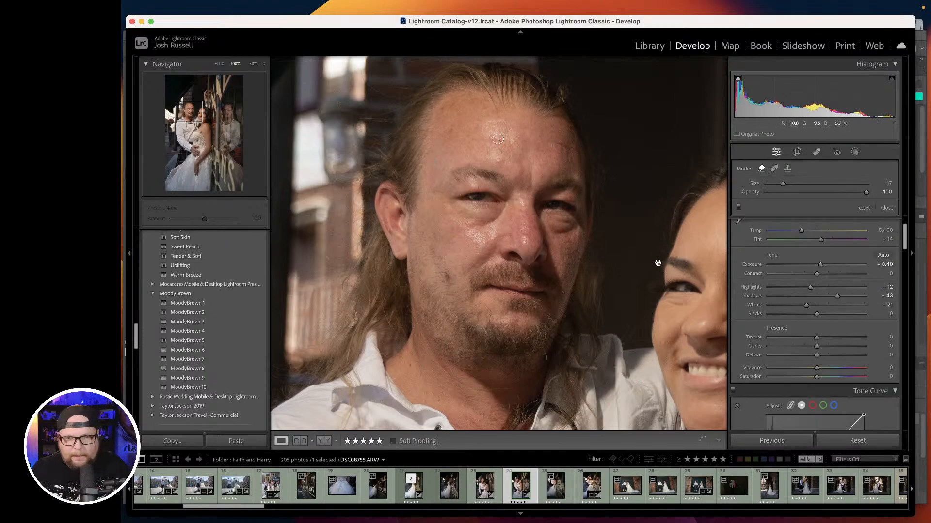
Set DSC08755.ARW's Texture to -28 and Vibrance to +33.
click(585, 222)
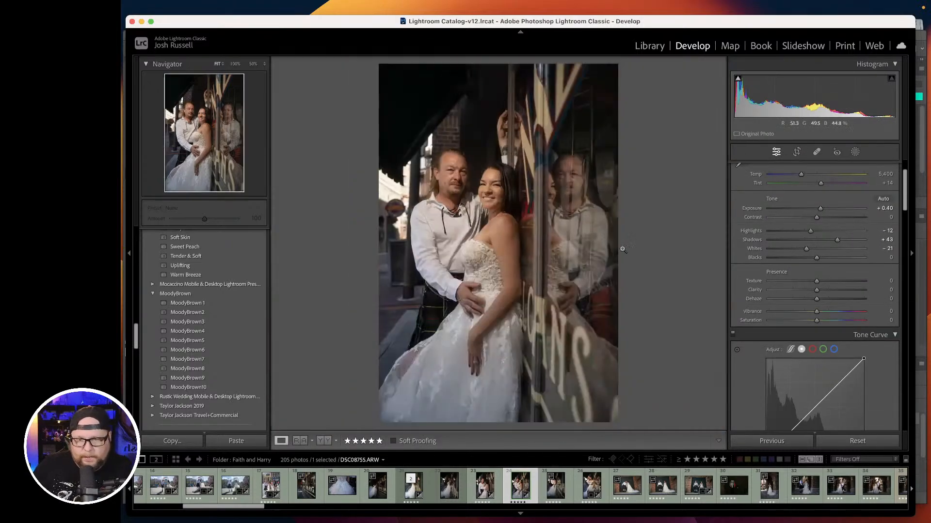
drag(816, 282, 804, 281)
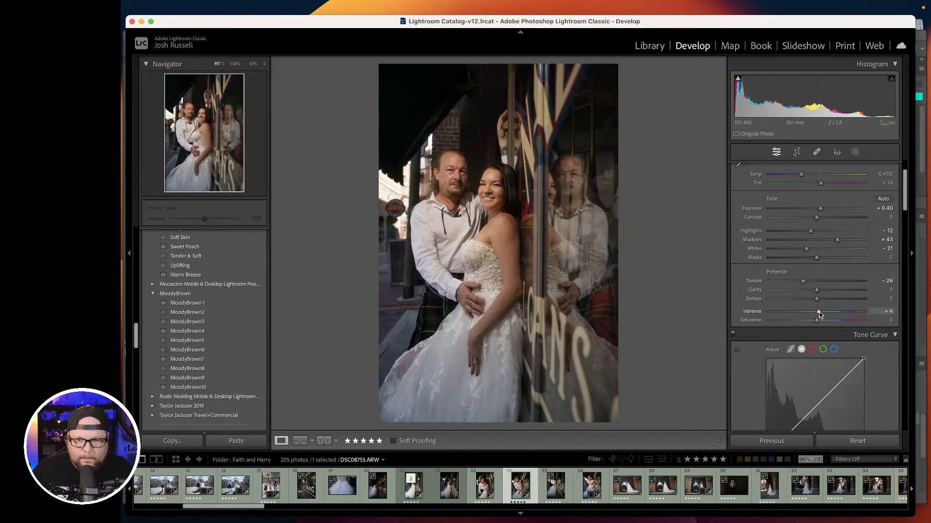
drag(819, 314, 833, 318)
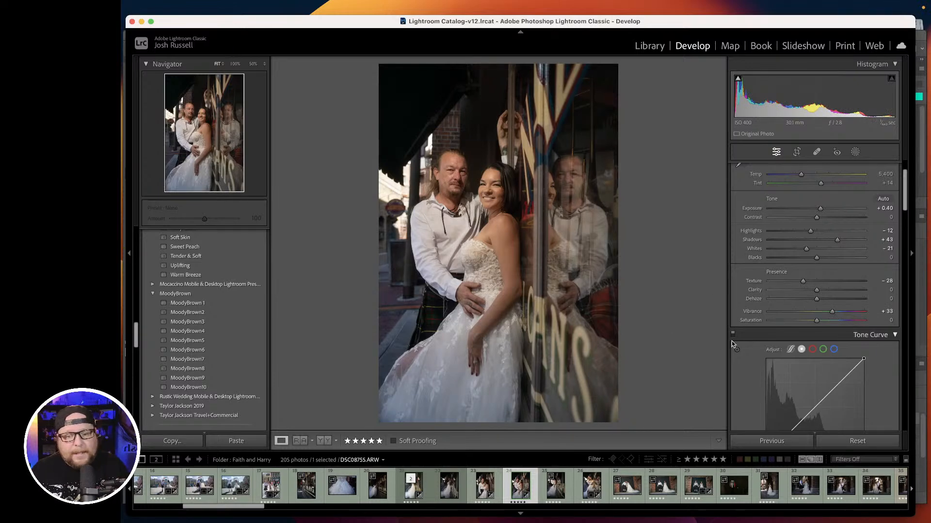
Add shadow, midtone and highlight points to the tone curve and lift the black point to input 0, output 25.
scroll(820, 335, down, 3)
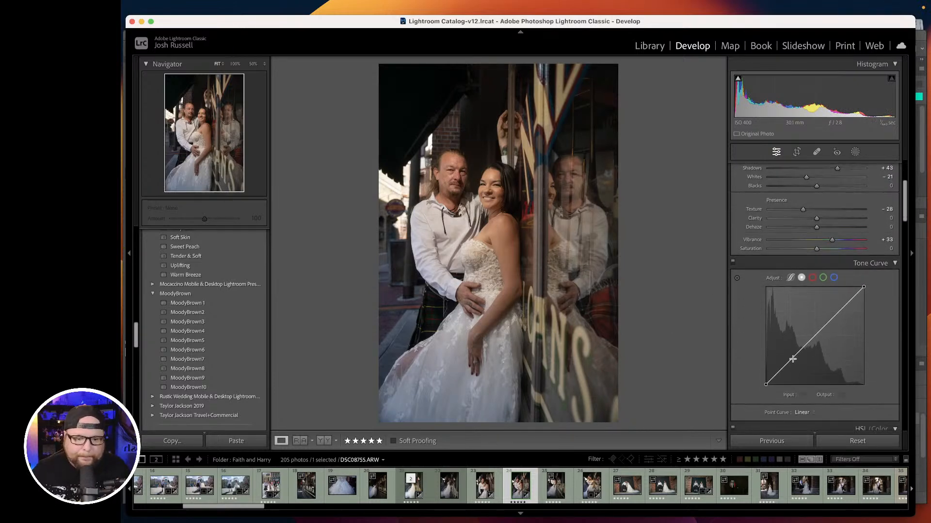
drag(791, 362, 841, 312)
drag(764, 384, 762, 377)
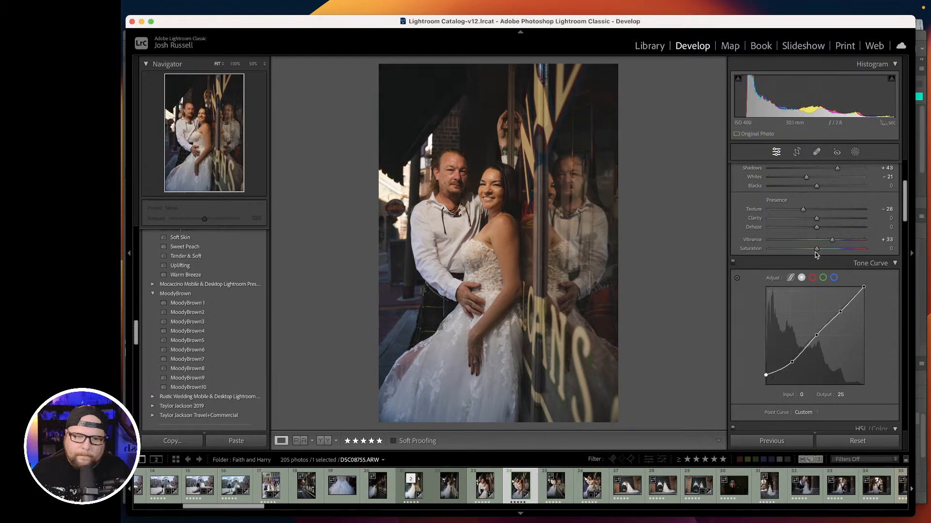
Set DSC08755.ARW's Exposure to +1.00, Highlights to -43 and Whites to -55.
scroll(814, 237, up, 3)
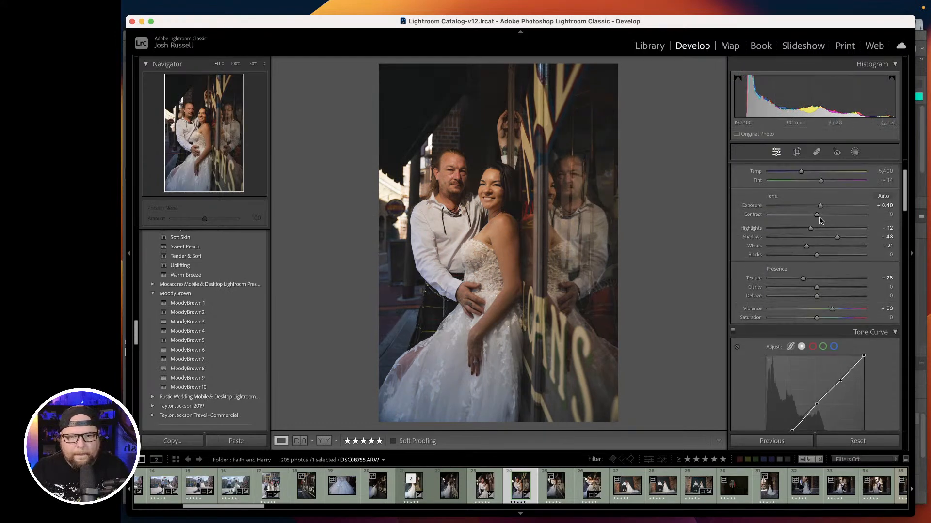
drag(820, 206, 790, 247)
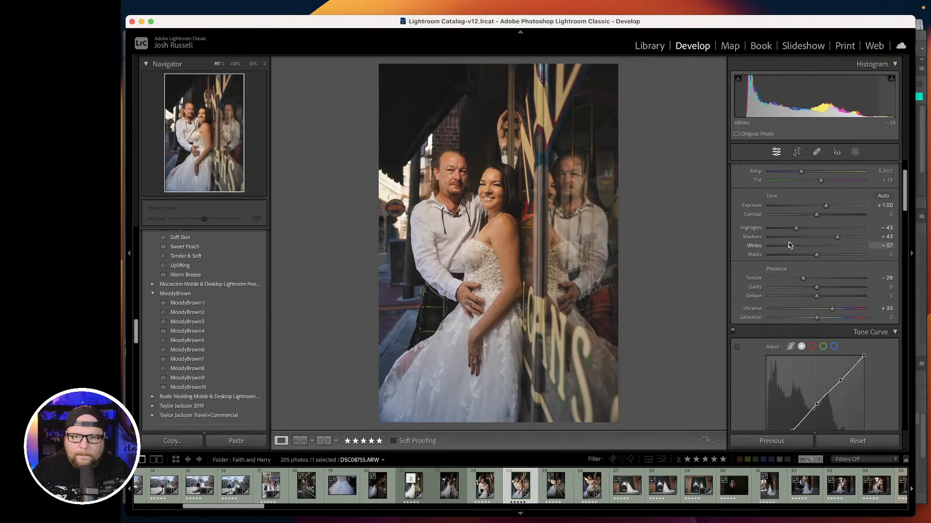
Lower the tone curve's black point to input 0, output 4, and set Exposure to +0.60.
scroll(805, 349, down, 3)
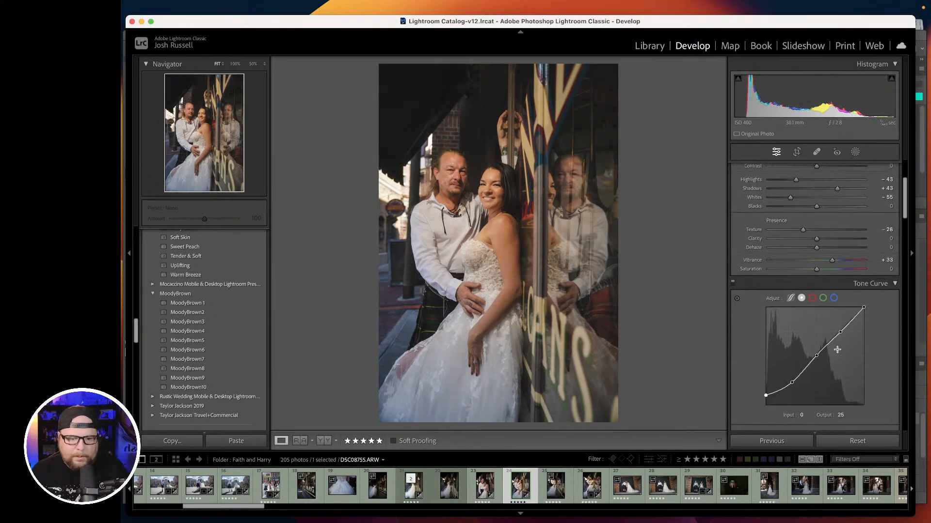
drag(812, 360, 759, 403)
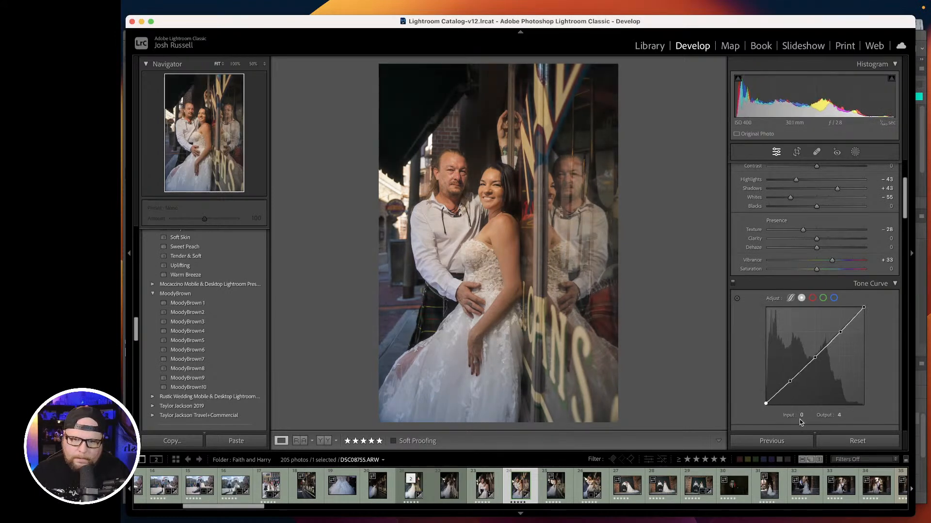
scroll(807, 339, up, 3)
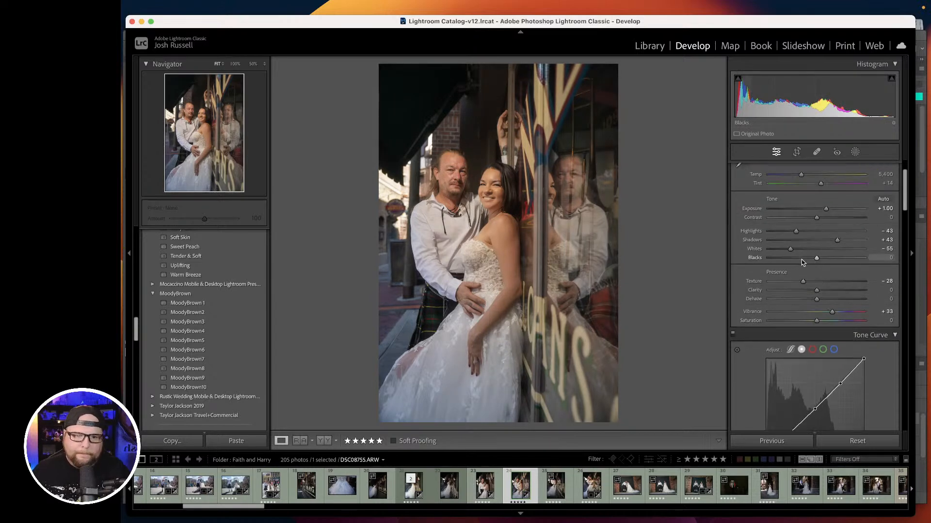
drag(824, 220, 821, 219)
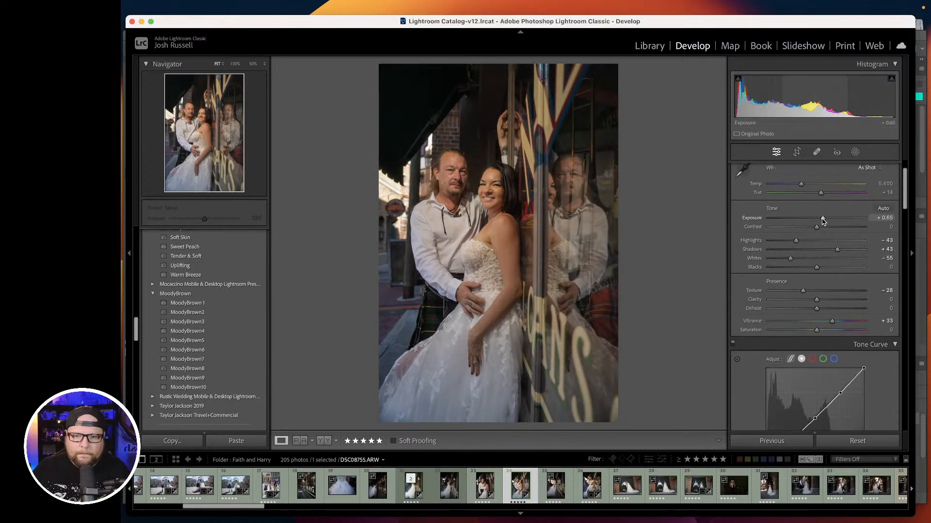
Straighten DSC08755.ARW by rotating the crop to an angle of about -0.56.
click(797, 153)
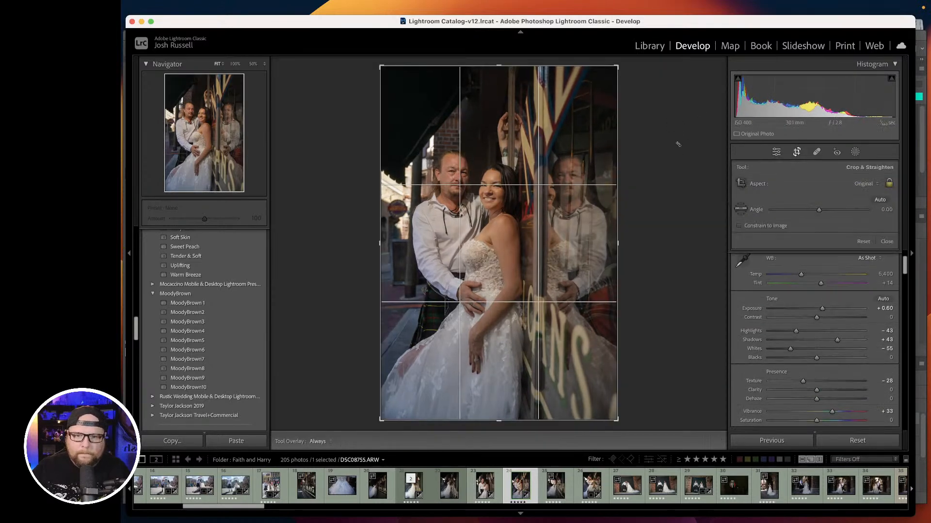
drag(675, 145, 679, 144)
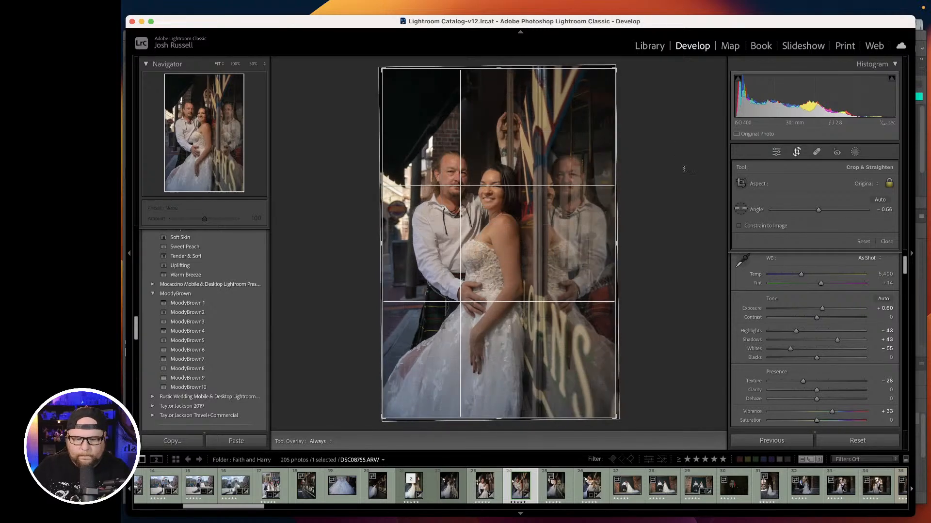
key(Return)
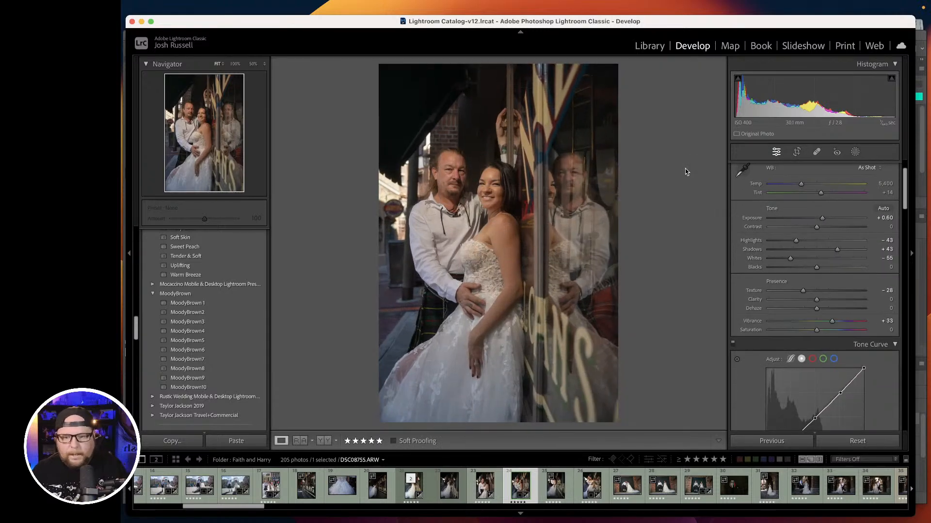
Open DSC08757.ARW and apply the MoodyBrown2 preset.
key(Right)
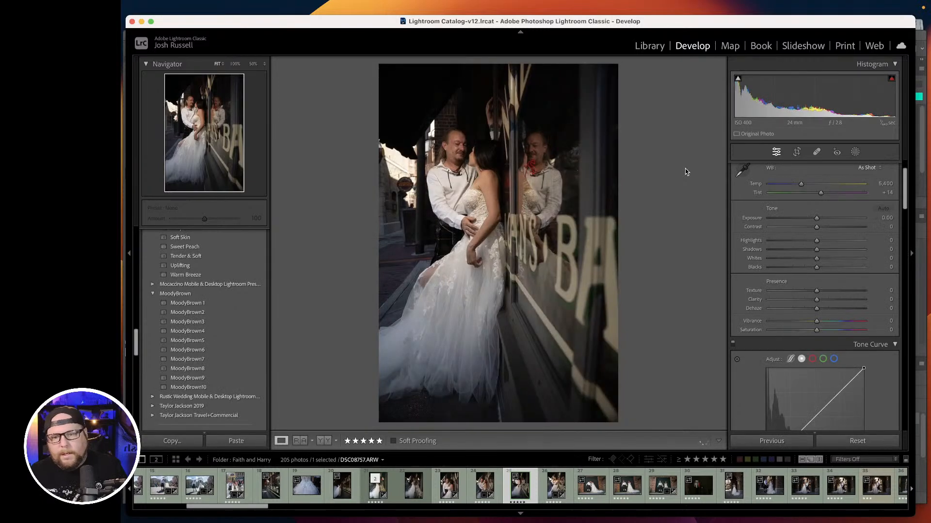
key(Right)
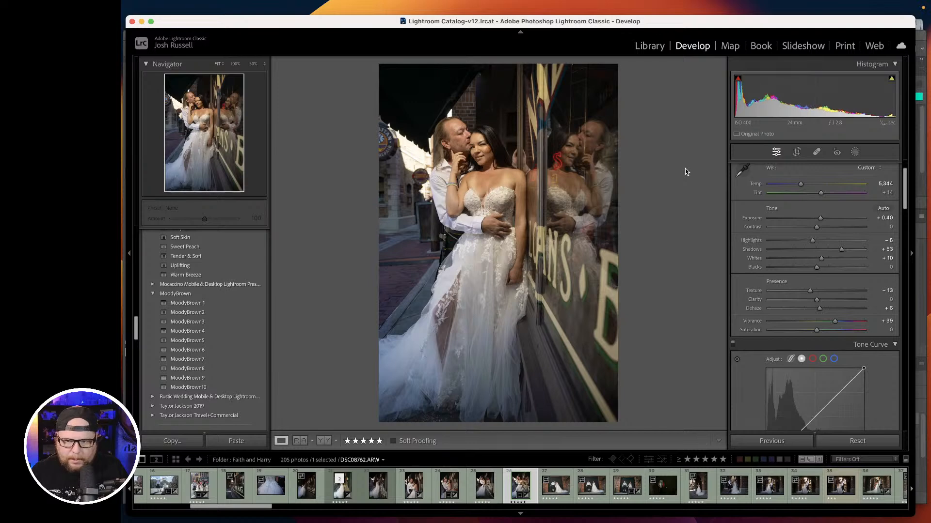
key(Left)
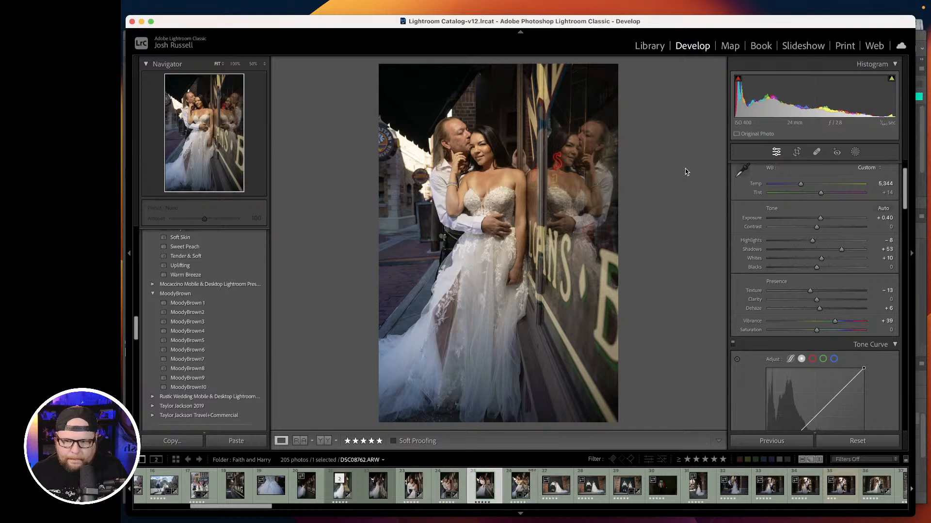
key(Left)
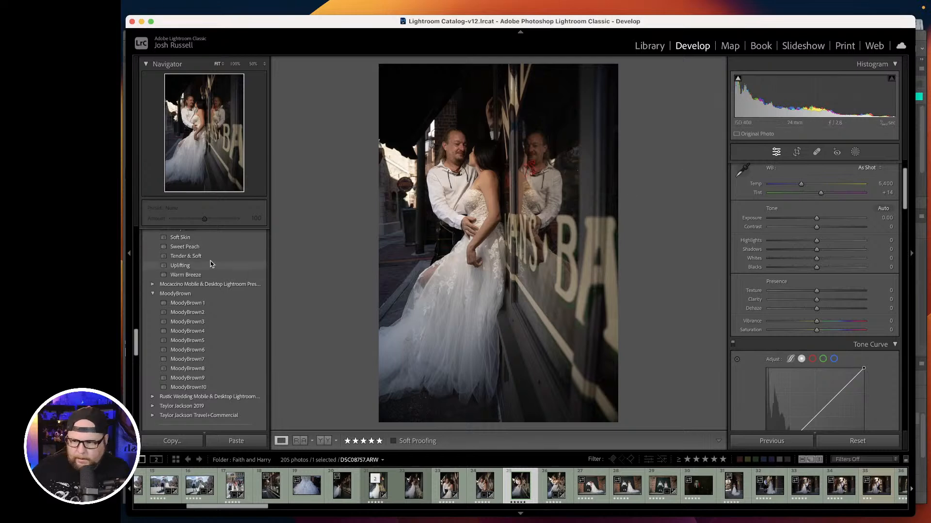
click(192, 312)
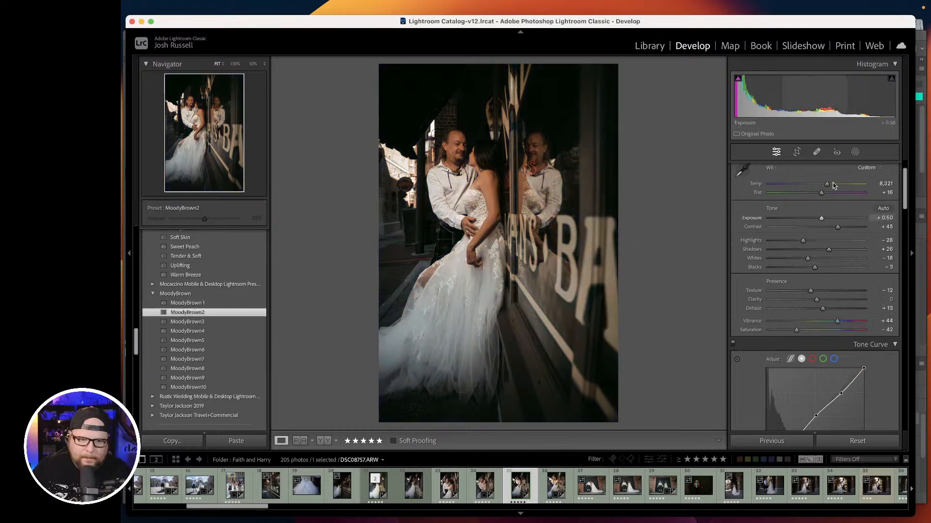
Mask the couple in DSC08757.ARW with Select Subject and set the mask's Shadows to 48.
click(855, 152)
click(762, 192)
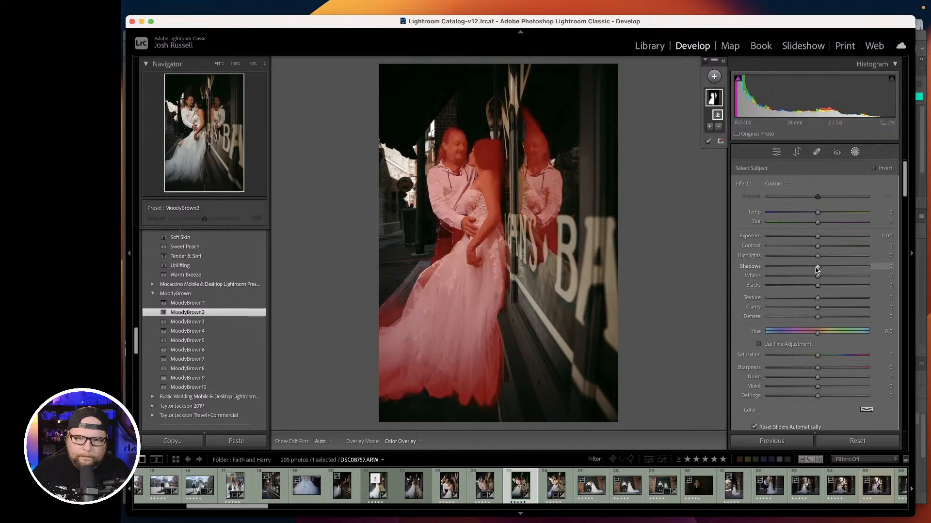
drag(817, 270, 840, 271)
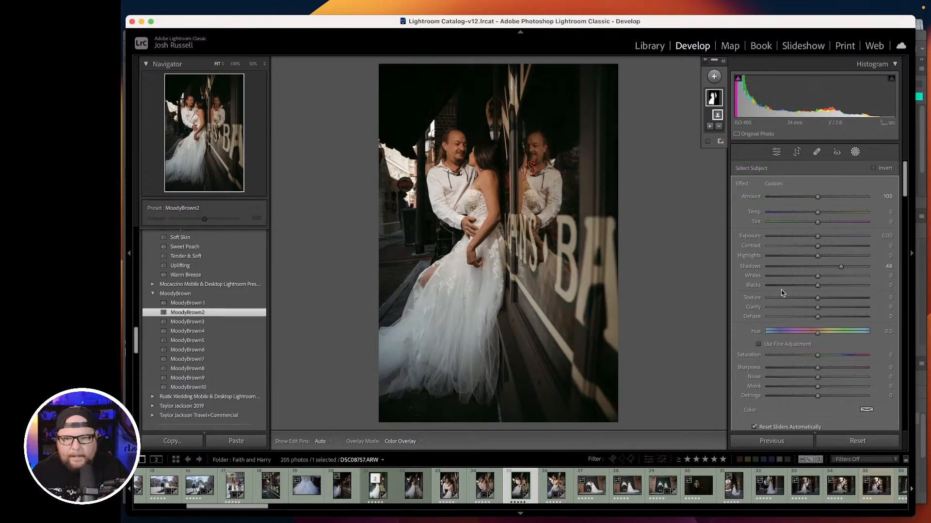
Set the overall Exposure to +0.75, Whites to -48 and Highlights to -35, and lift the tone curve's black point to output 12.
drag(818, 236, 824, 263)
key(shift+w)
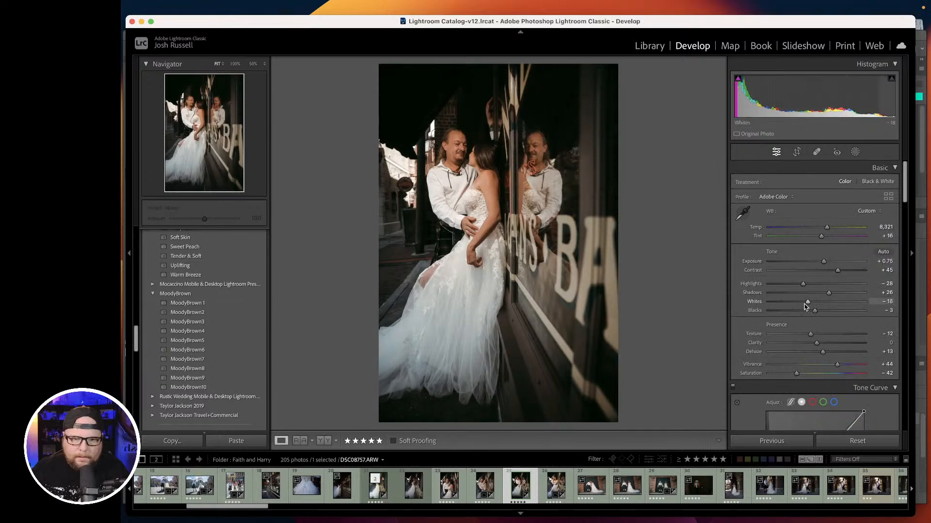
mouse_move(807, 302)
mouse_down()
mouse_move(793, 301)
mouse_move(799, 286)
mouse_up()
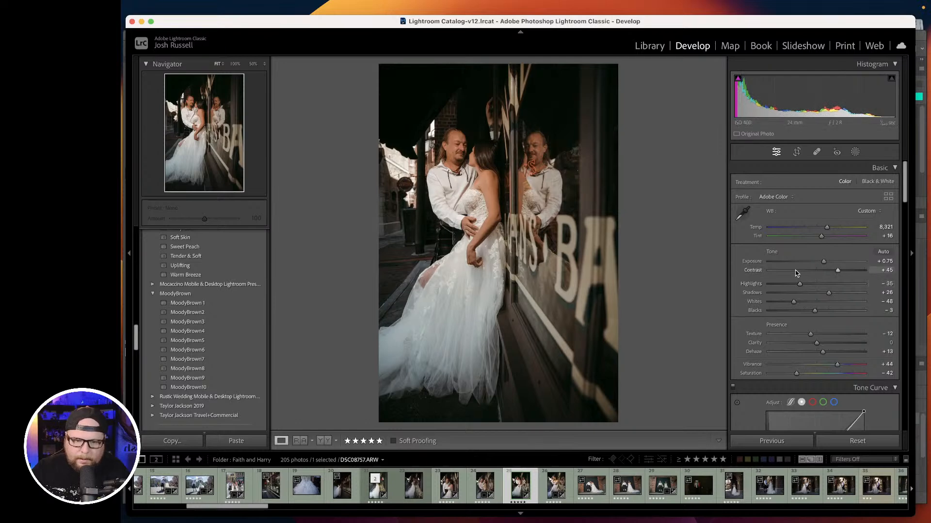
scroll(796, 273, down, 5)
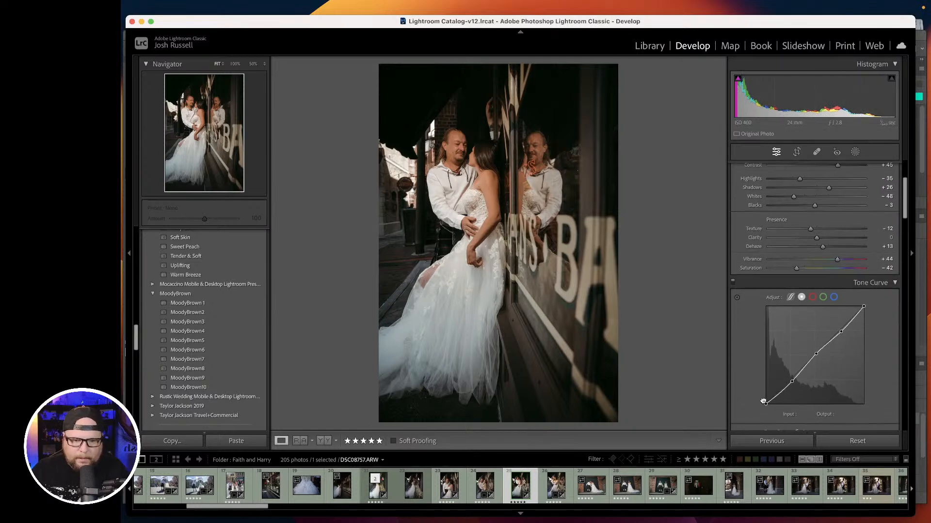
drag(763, 401, 764, 412)
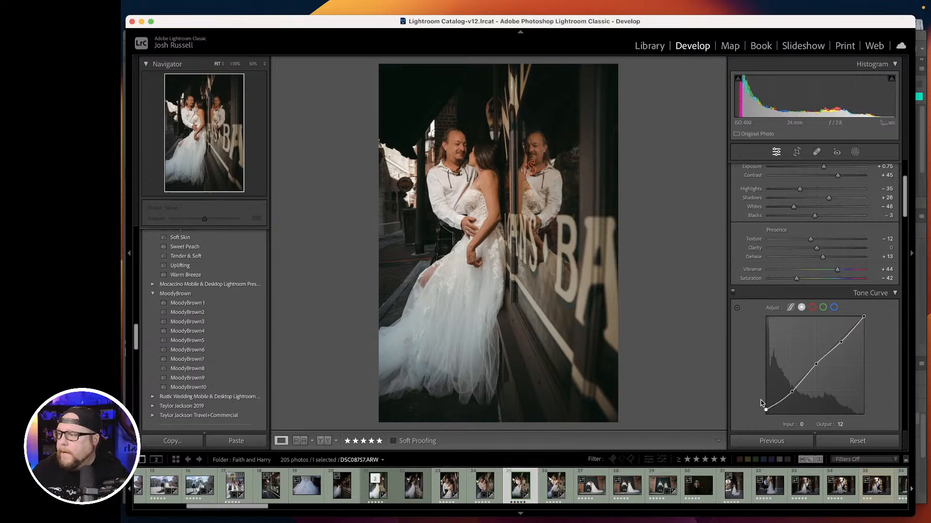
Open DSC08769.ARW, the couple kissing before the dark doors, and rotate the crop to level the tilted doorway.
key(Right)
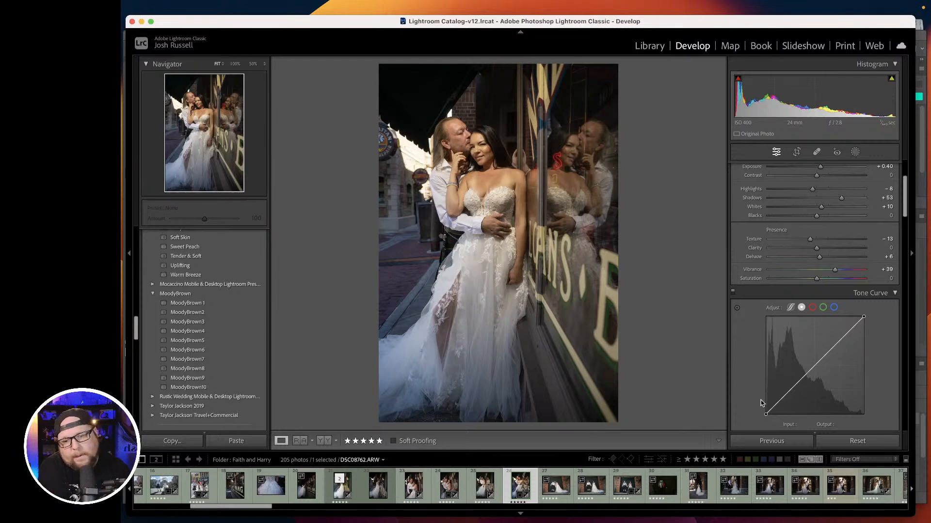
key(Right)
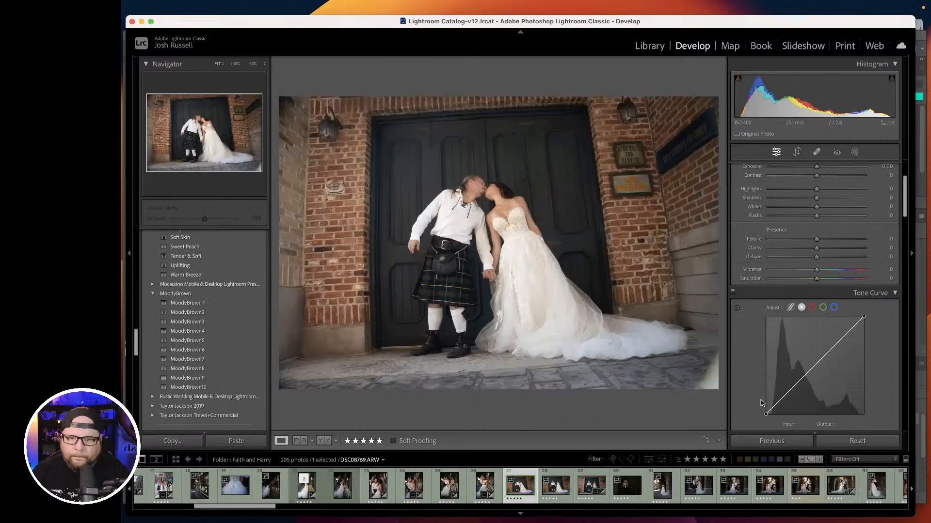
click(796, 151)
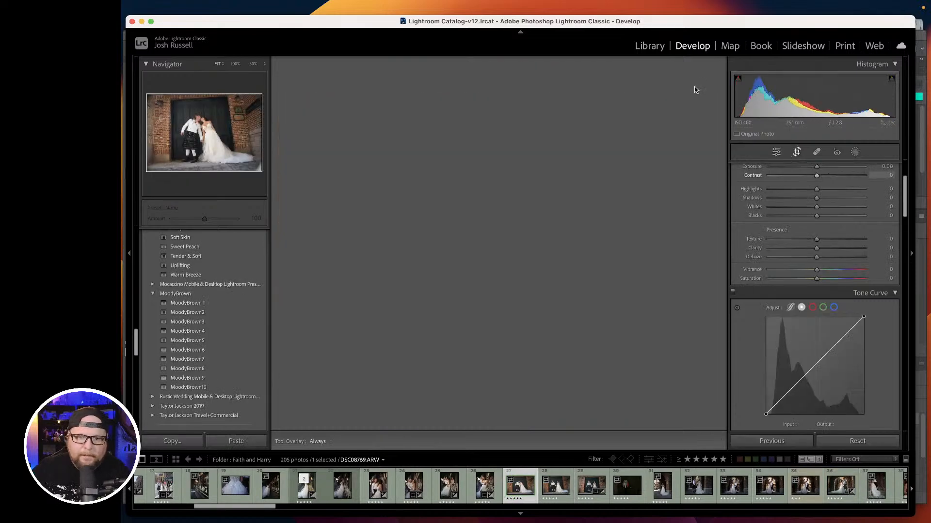
drag(692, 80, 702, 90)
key(Return)
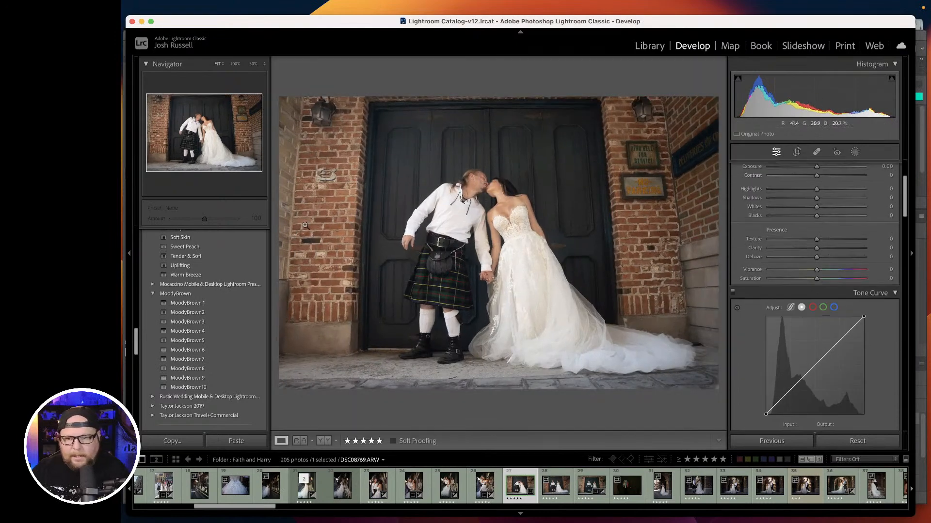
Compare the MoodyBrown presets on DSC08769.ARW and apply MoodyBrown9.
click(189, 304)
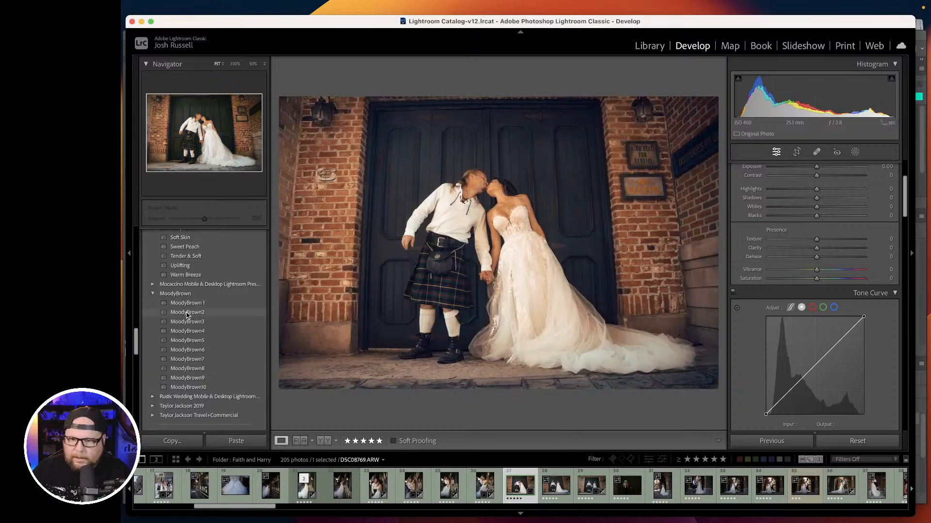
click(188, 313)
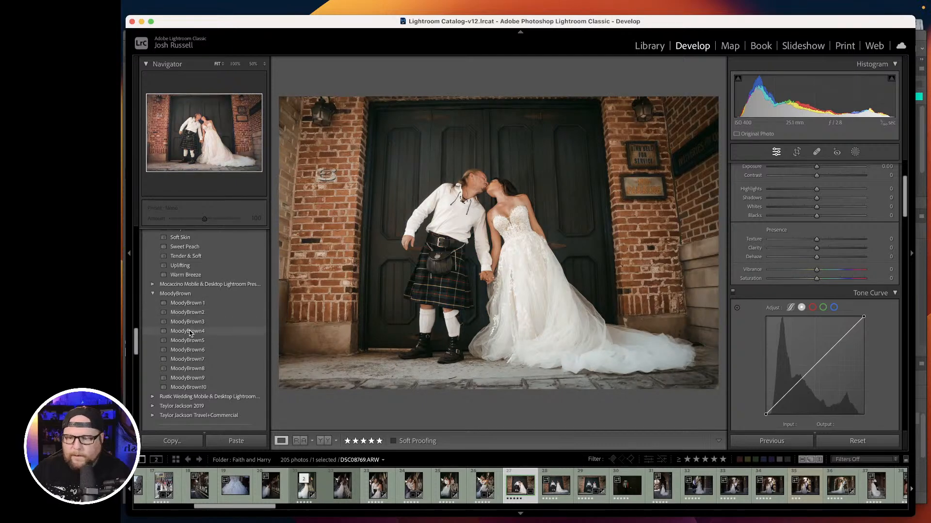
click(187, 332)
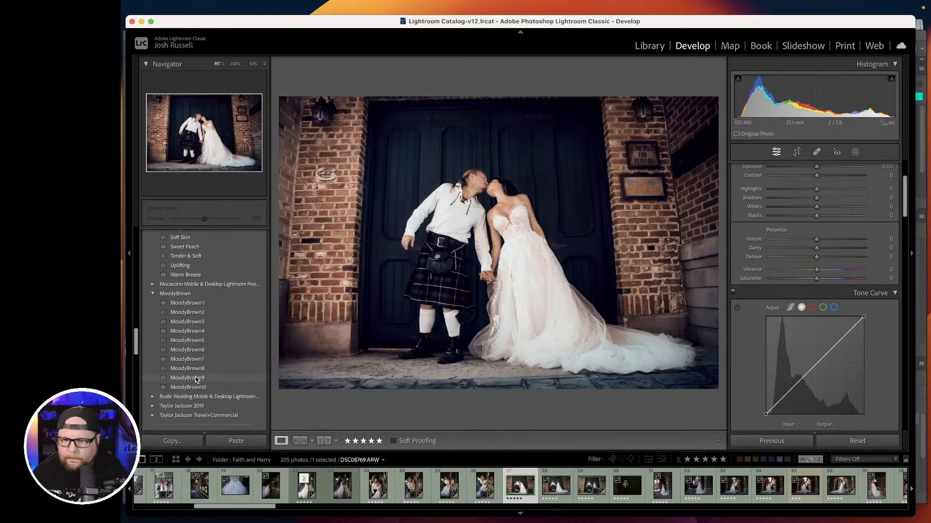
click(197, 379)
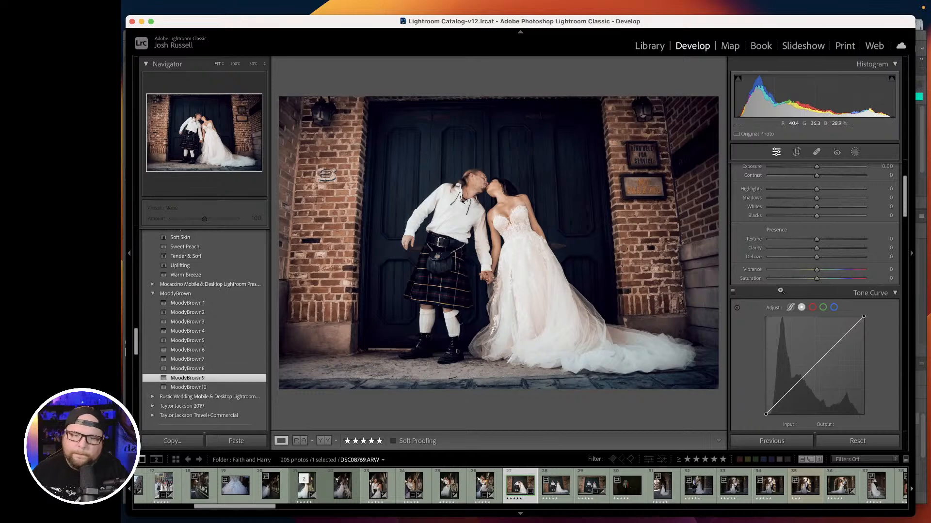
Fine-tune the straightening of DSC08769.ARW to a crop angle of 2.90.
click(798, 154)
drag(695, 85, 697, 87)
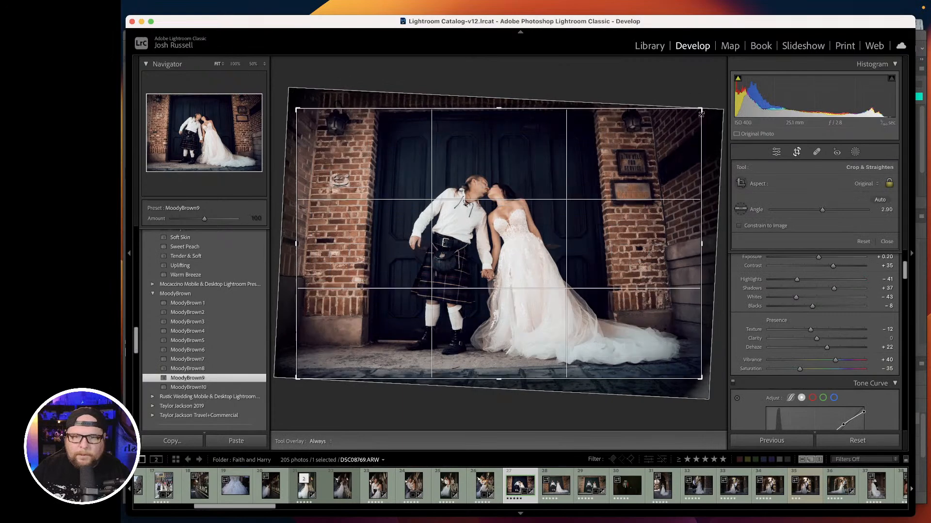
key(Return)
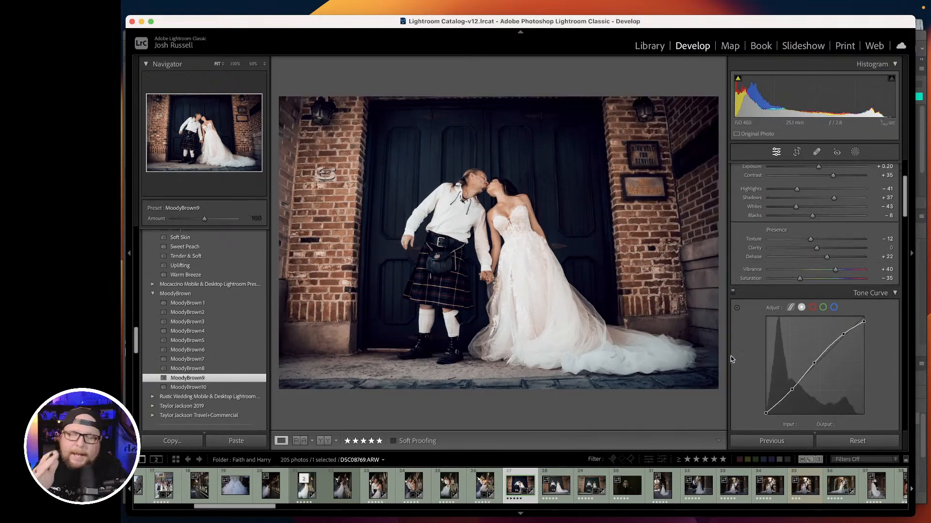
Enable lens profile corrections for DSC08769.ARW.
scroll(741, 351, down, 2)
scroll(741, 350, down, 10)
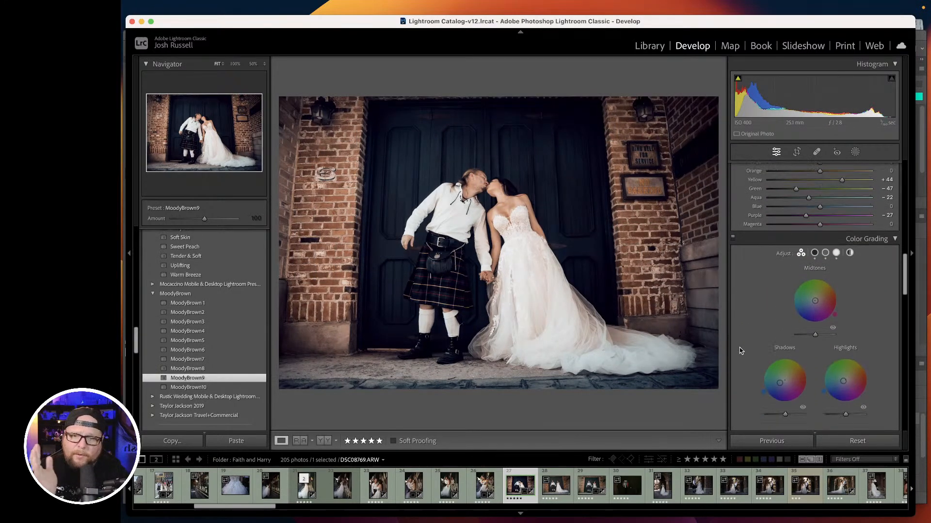
scroll(740, 350, down, 5)
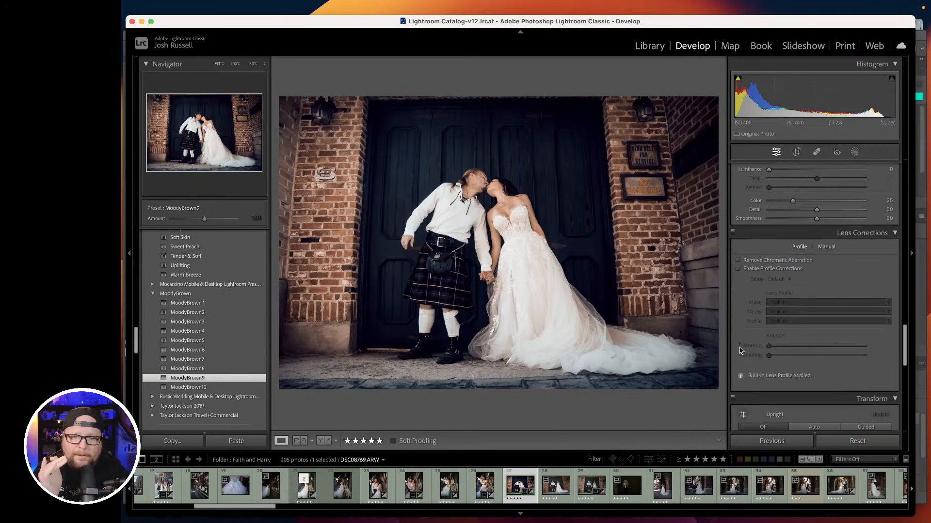
click(759, 276)
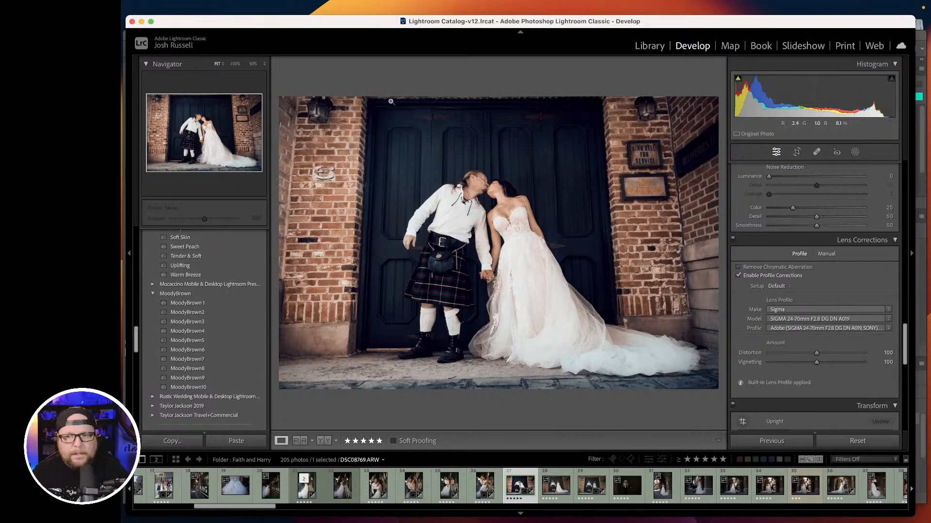
Correct the perspective of DSC08769.ARW with Constrain Crop enabled, Vertical -20, Horizontal +1 and Rotate +0.5.
scroll(748, 232, down, 8)
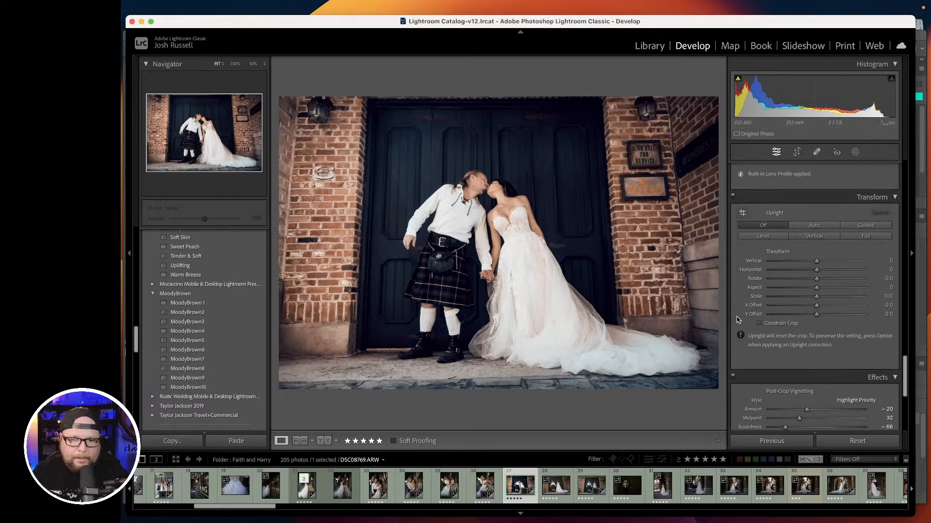
click(760, 323)
click(816, 261)
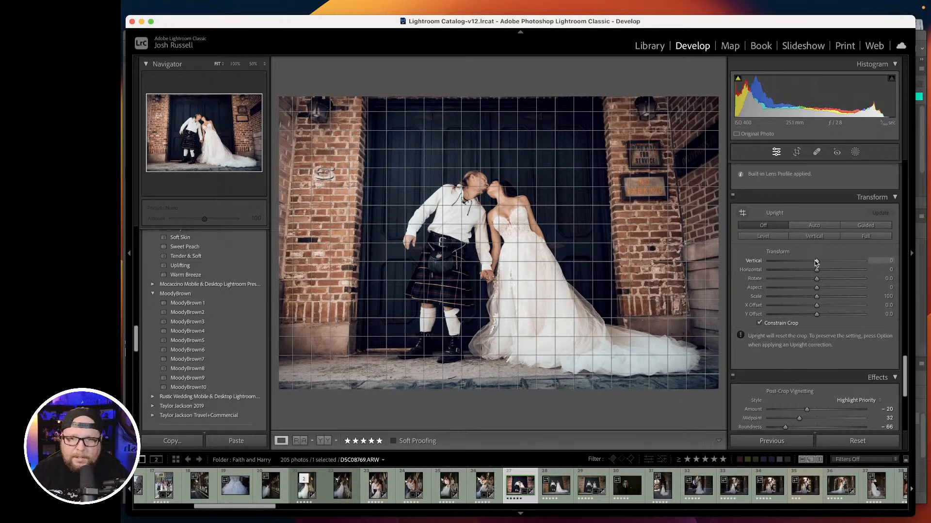
drag(816, 262, 810, 263)
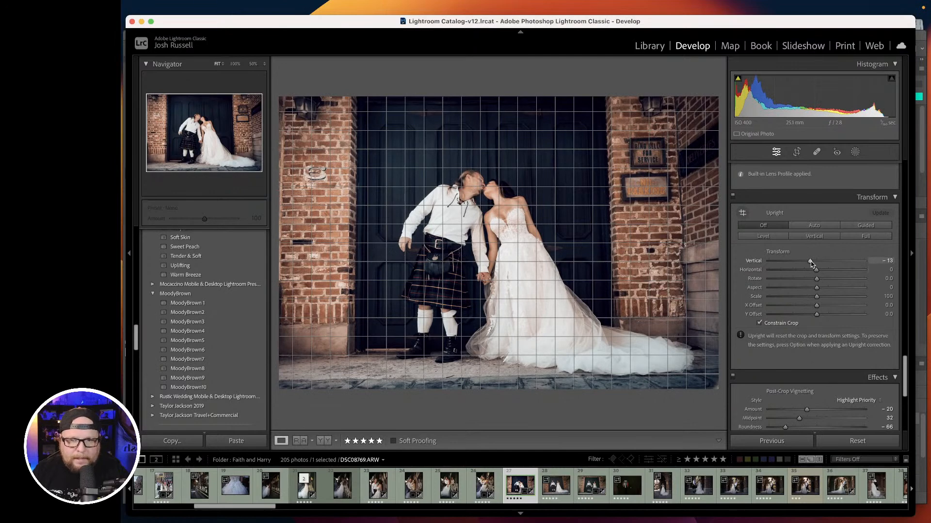
drag(811, 263, 807, 263)
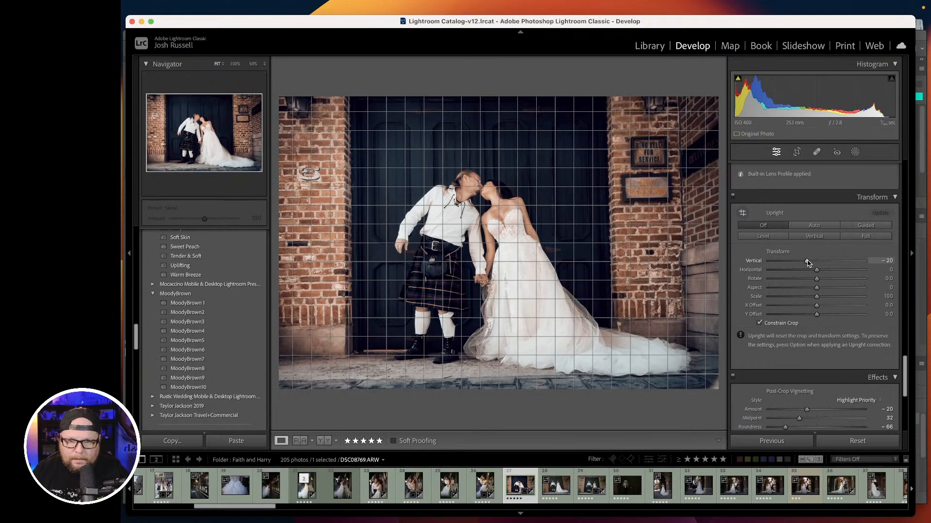
drag(807, 262, 807, 263)
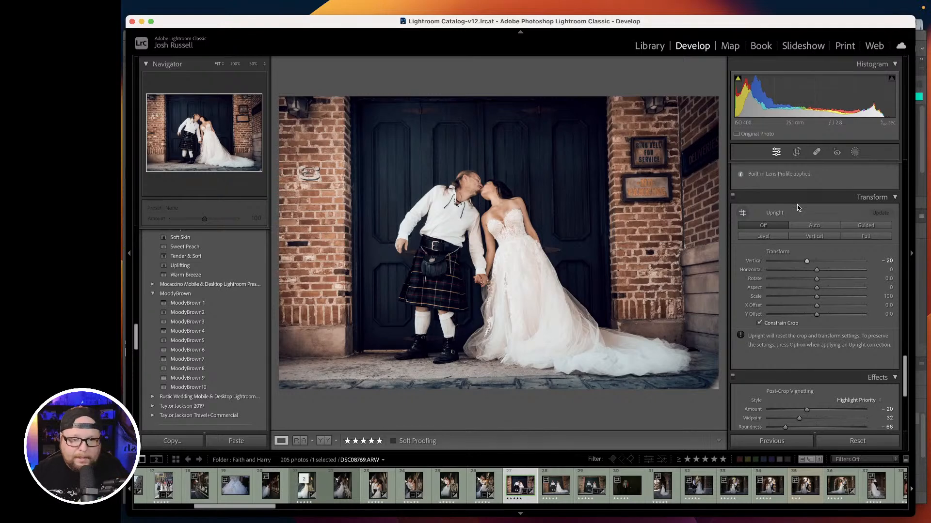
drag(816, 270, 819, 283)
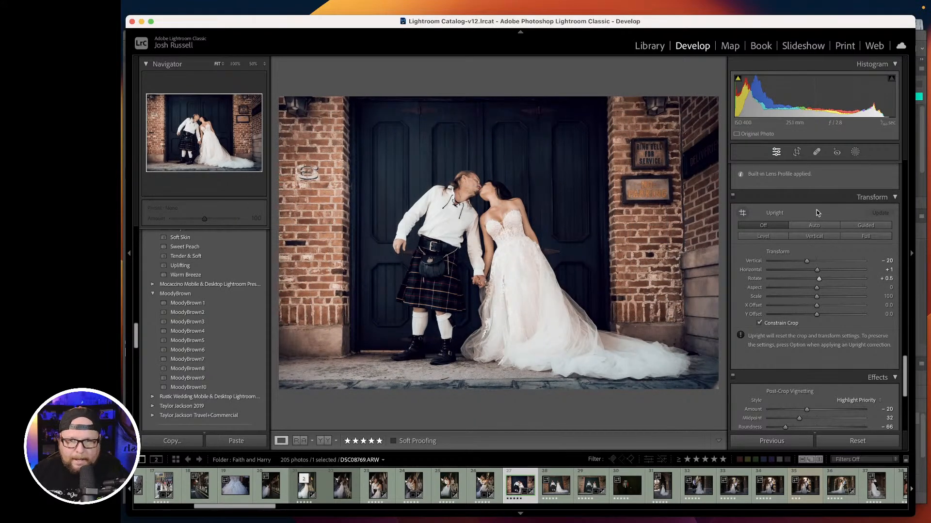
Compare DSC08769.ARW with its before view and review its HSL, tone curve and basic tone settings.
key(backslash)
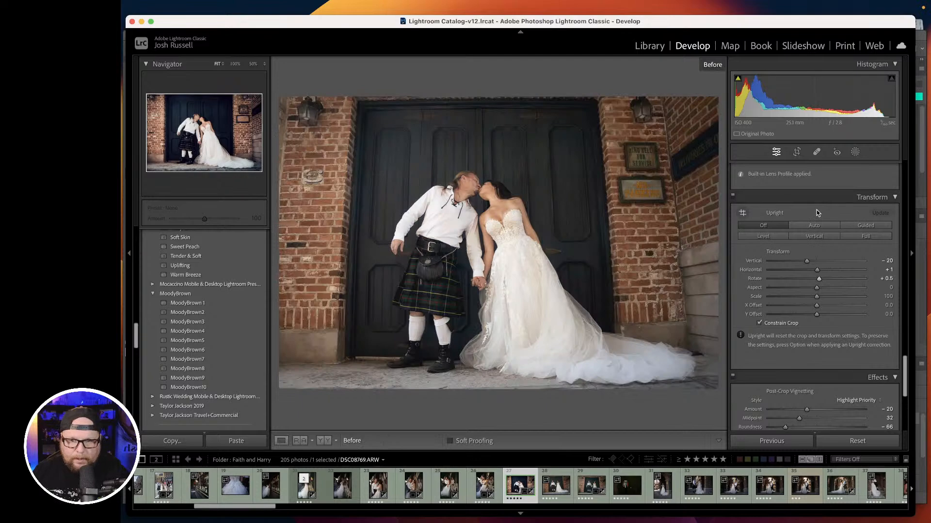
key(backslash)
key(backslash)
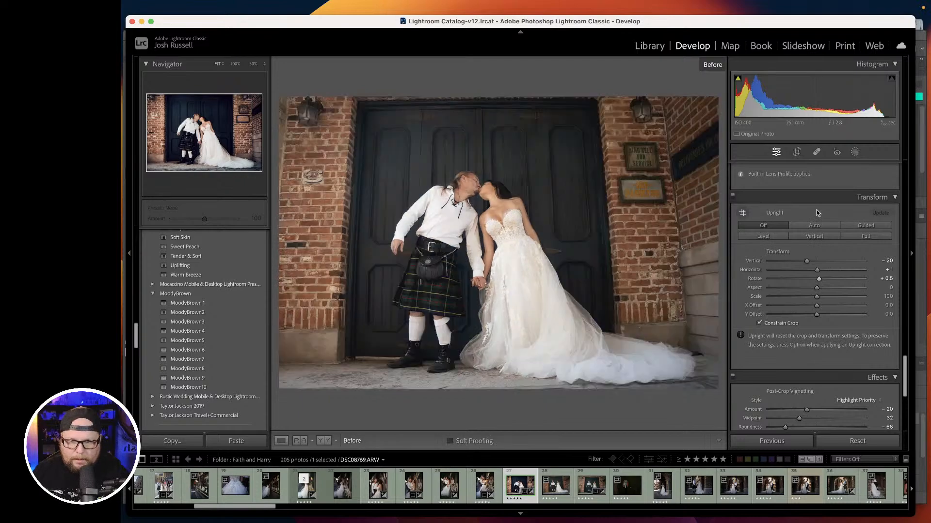
key(backslash)
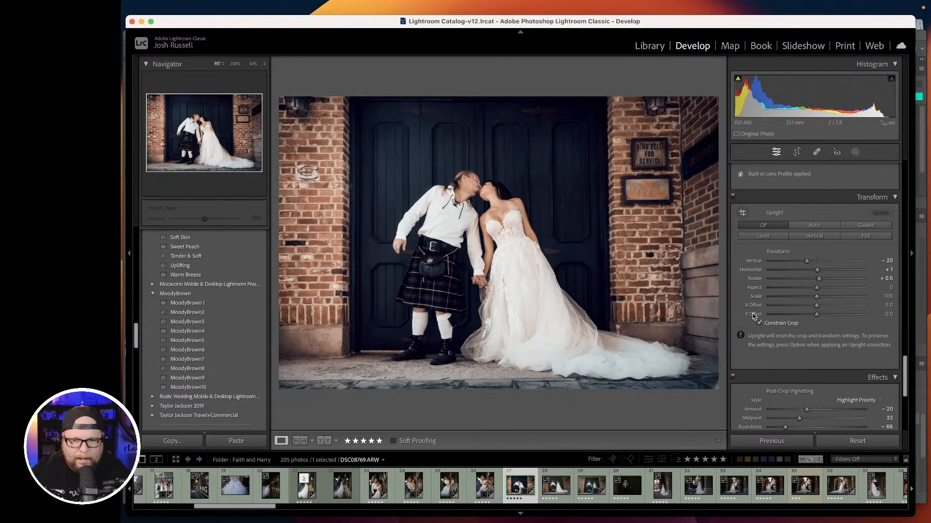
scroll(753, 316, up, 15)
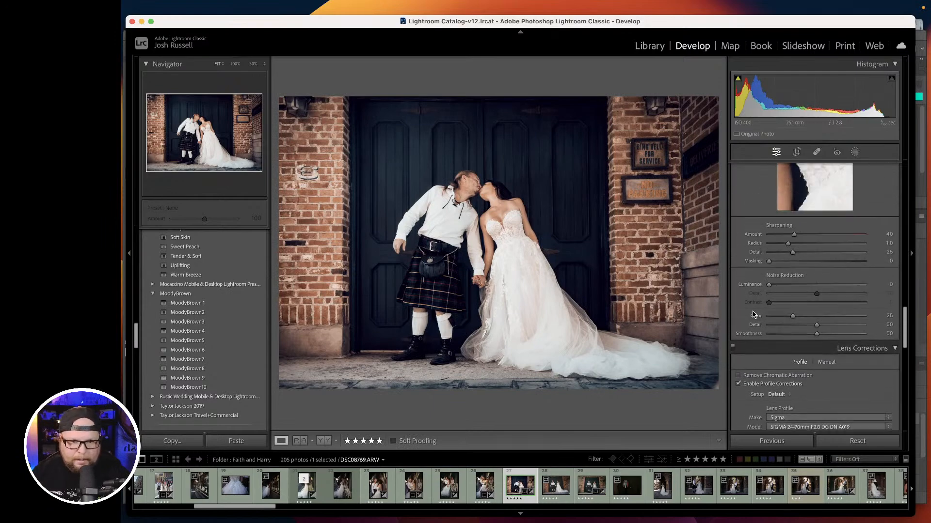
scroll(754, 314, up, 15)
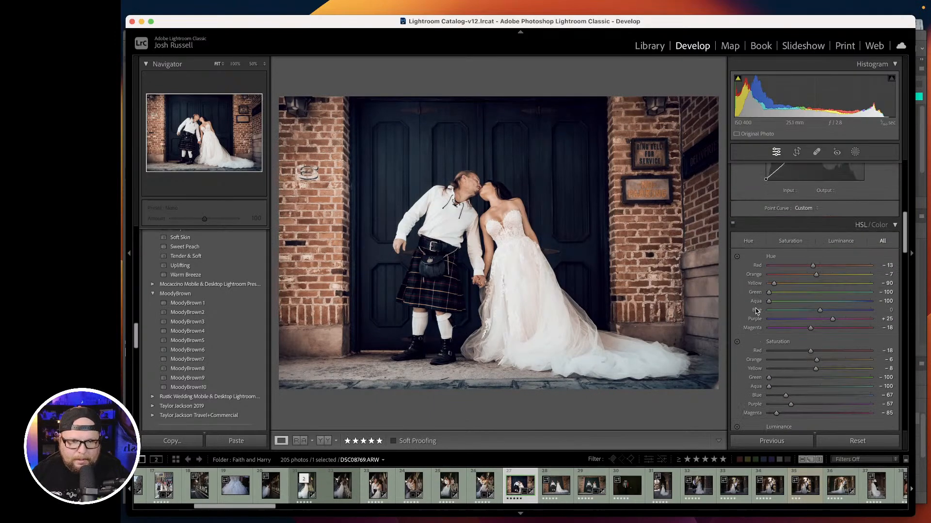
scroll(756, 311, up, 5)
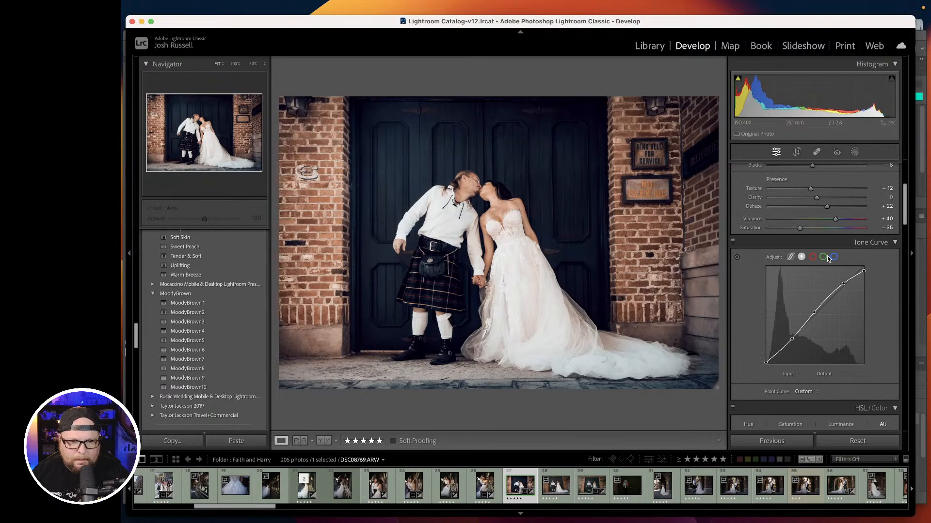
scroll(845, 285, up, 3)
scroll(827, 258, up, 3)
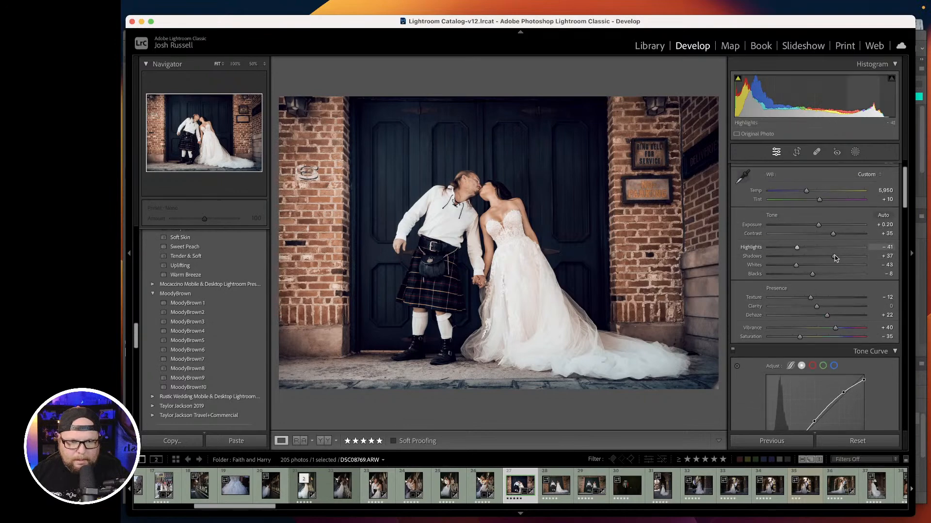
Open DSC08770.ARW, the couple holding hands before the dark doors, and rotate the crop to level the doorway.
click(553, 492)
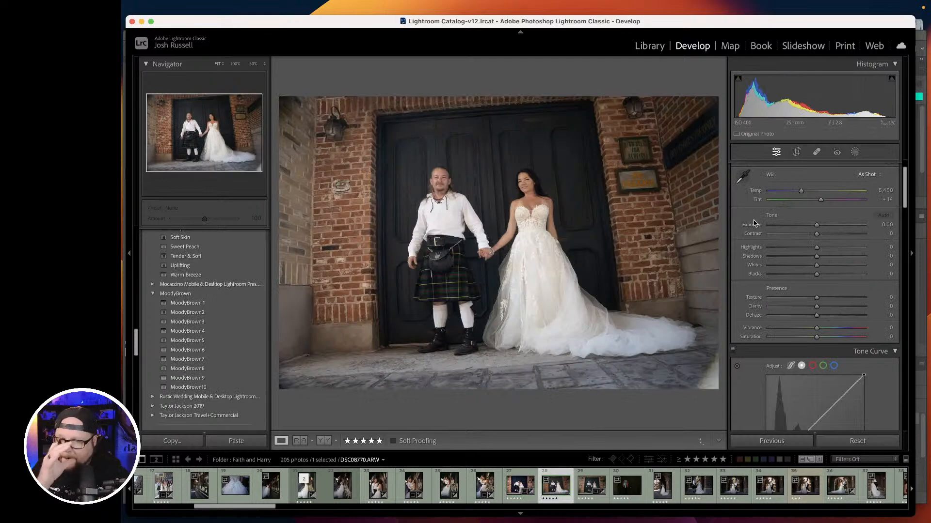
click(796, 151)
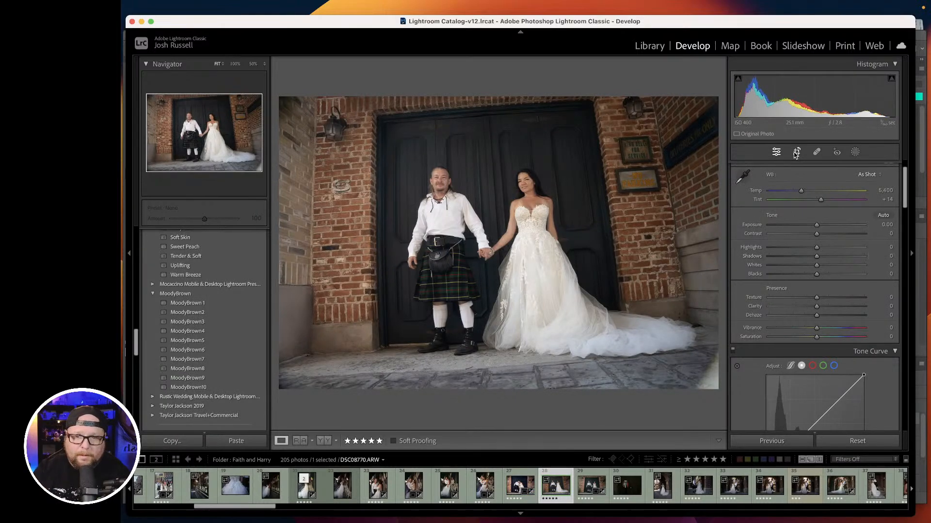
drag(709, 76, 724, 99)
key(Return)
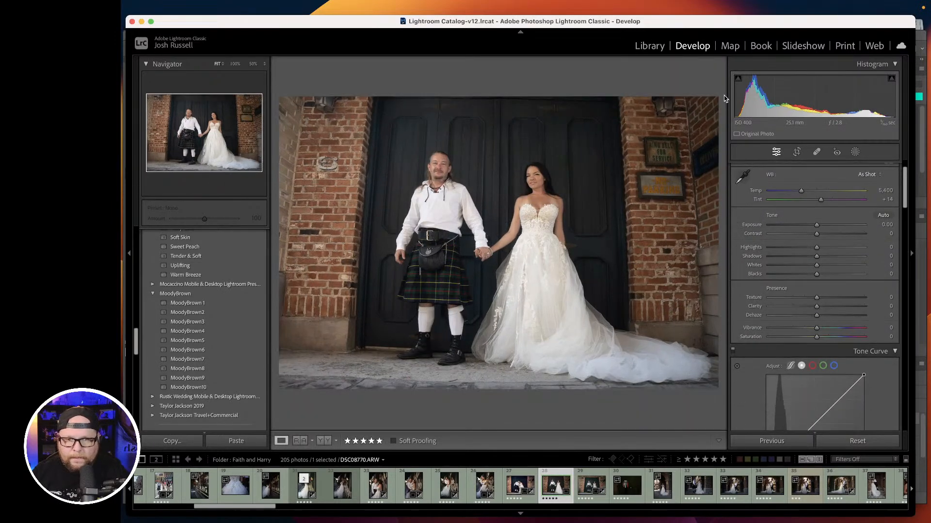
Correct the perspective of DSC08770.ARW with Constrain Crop enabled, Horizontal +7, Vertical -11 and Rotate -0.8.
scroll(784, 272, down, 2)
scroll(785, 274, down, 10)
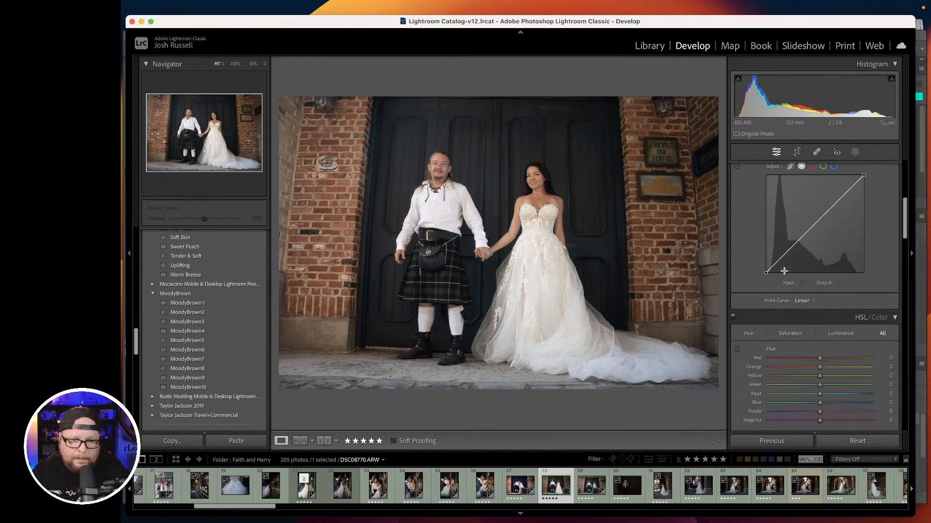
scroll(781, 291, down, 15)
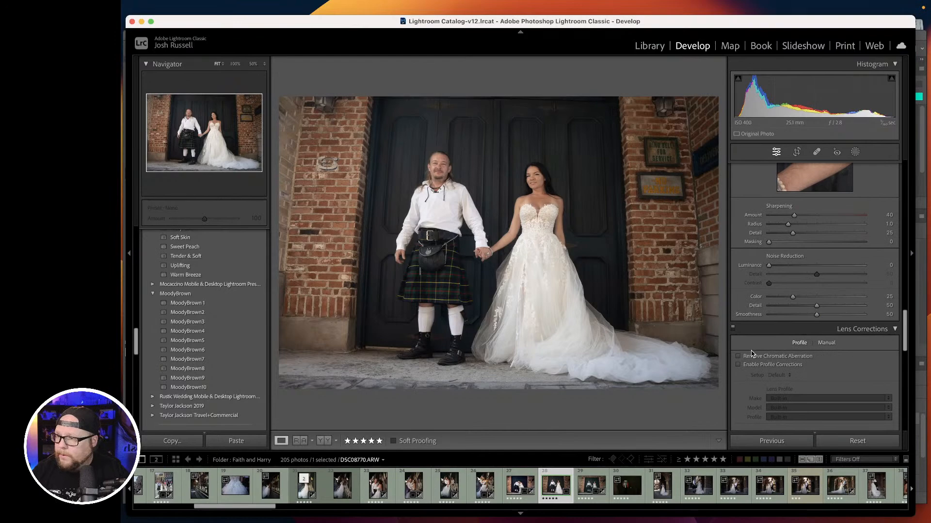
scroll(751, 354, down, 8)
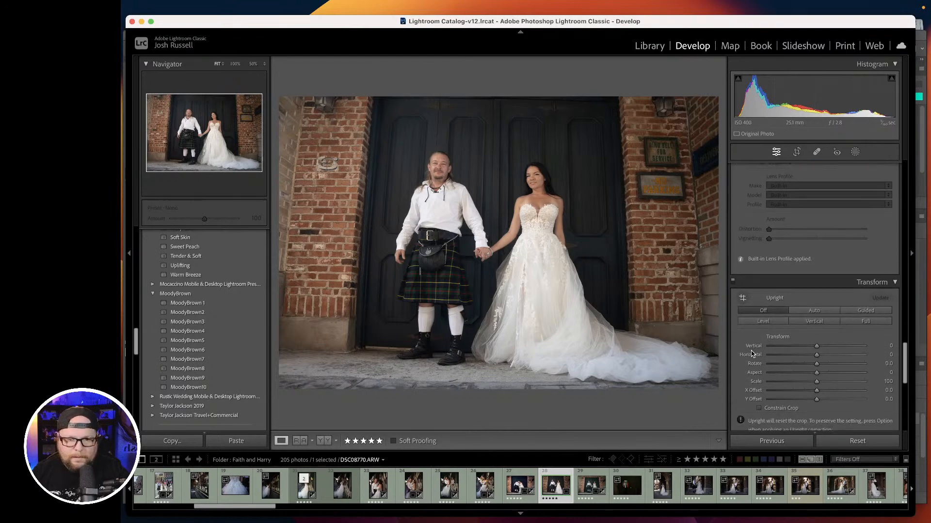
scroll(753, 354, down, 3)
click(817, 296)
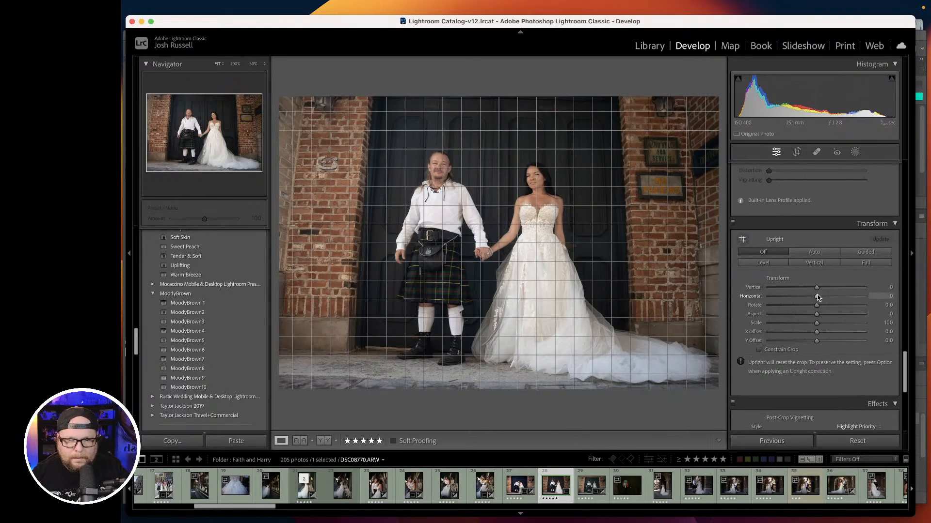
drag(817, 297, 820, 296)
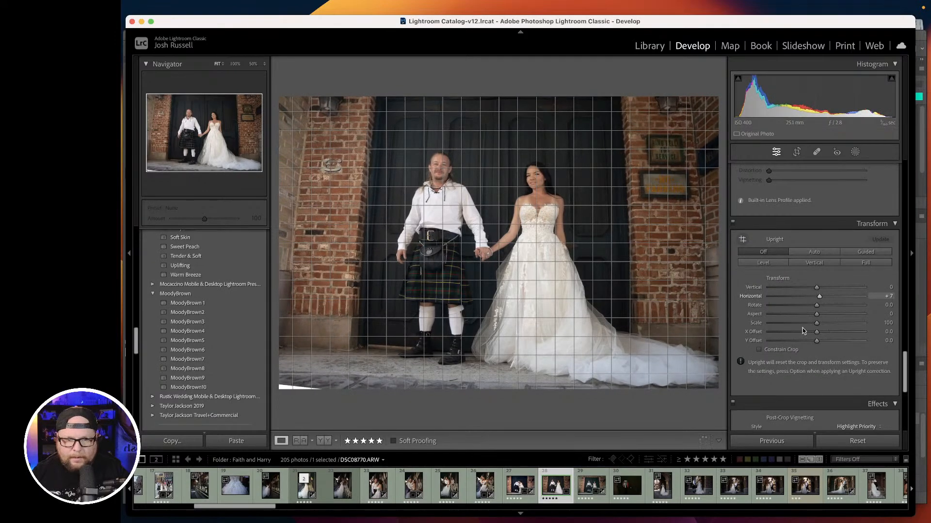
click(786, 350)
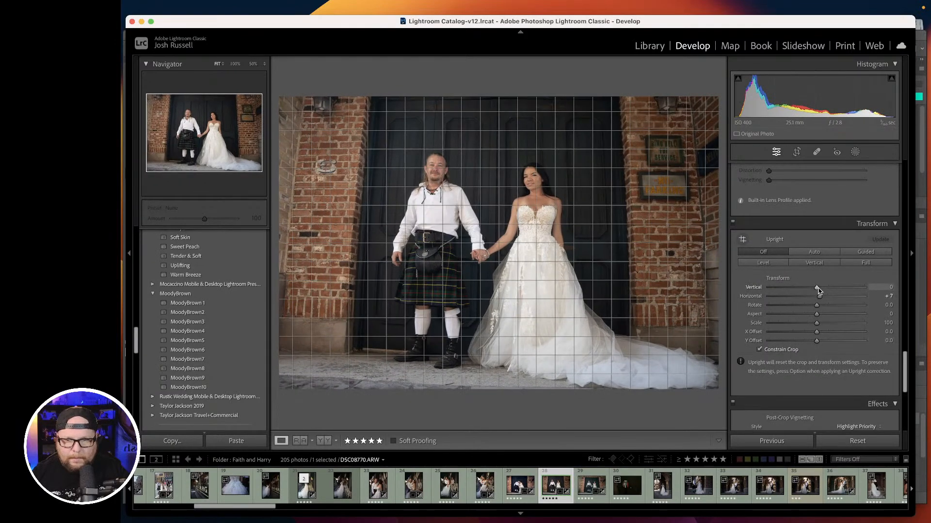
drag(817, 287, 814, 307)
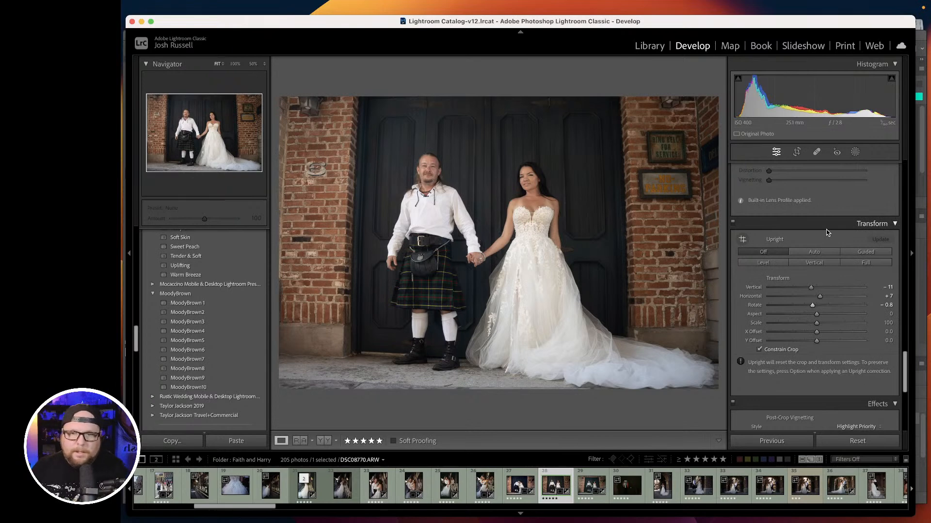
Compare the before and after views of DSC08770.ARW to examine the effect of the perspective correction.
key(backslash)
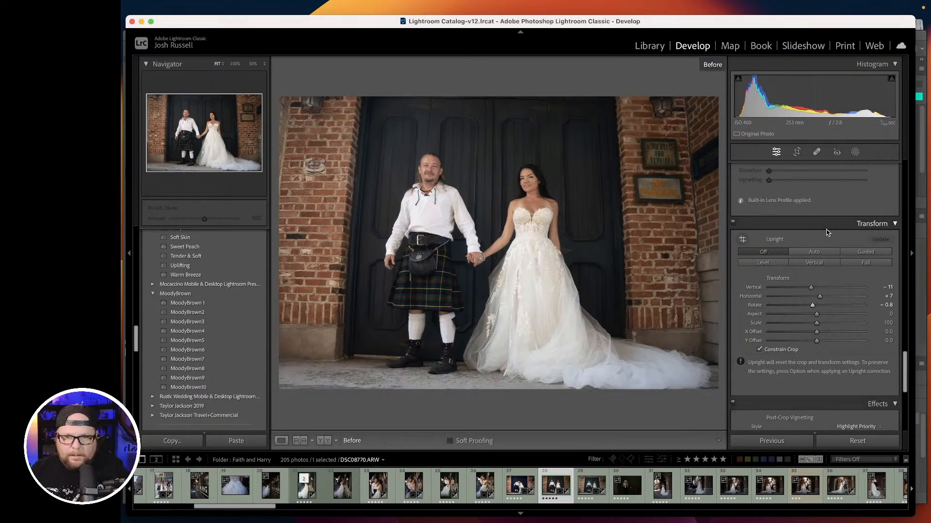
key(backslash)
key(backslash)
key(backslash)
key(backslash)
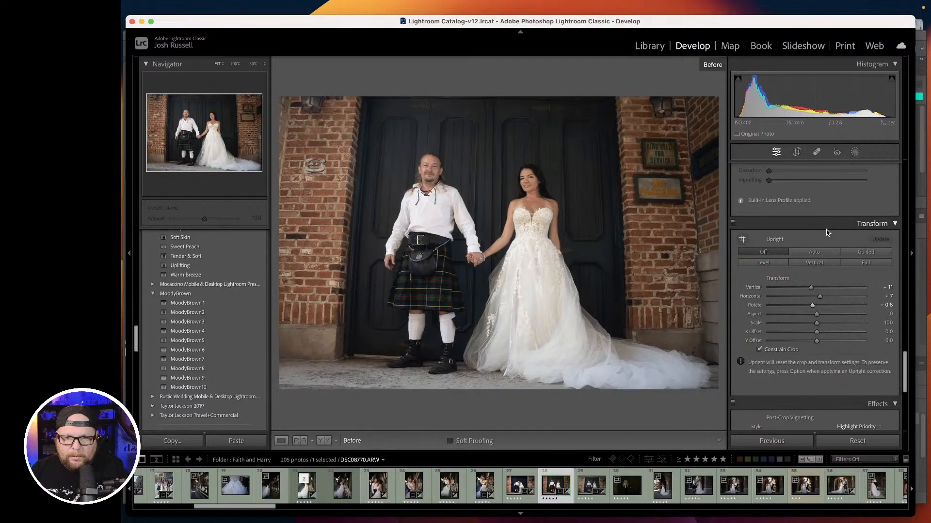
key(backslash)
key(backslash)
key(backslash)
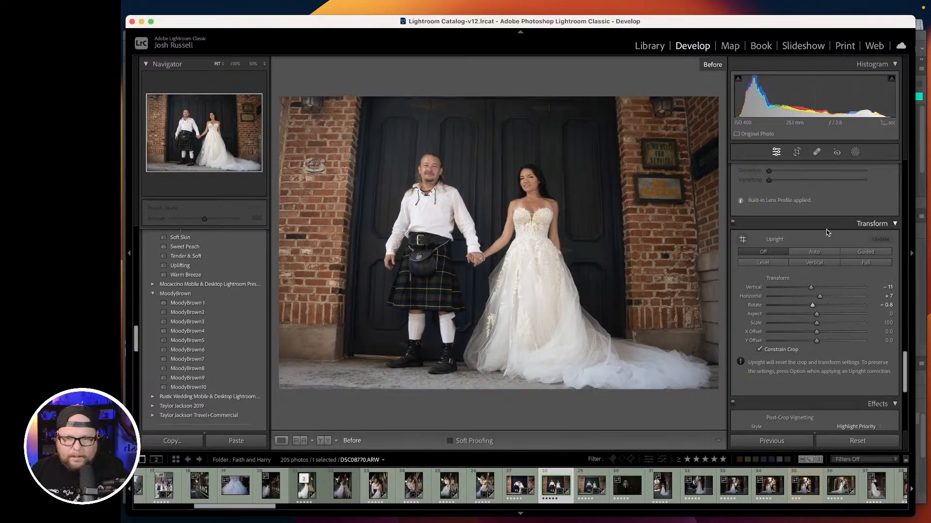
key(backslash)
key(backslash)
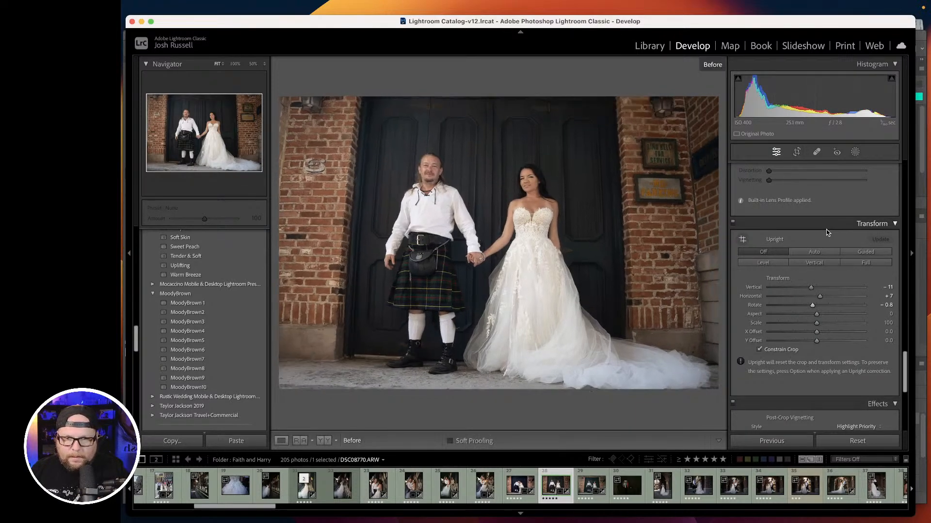
key(backslash)
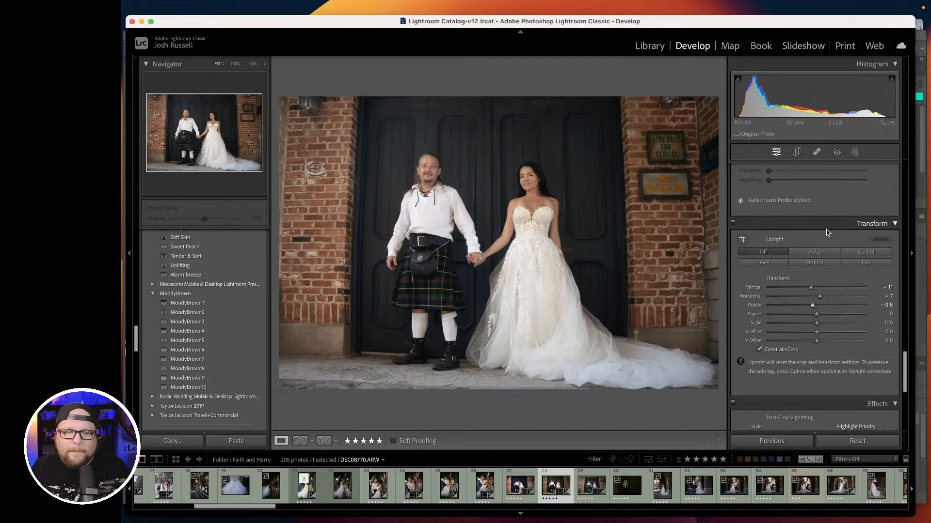
key(backslash)
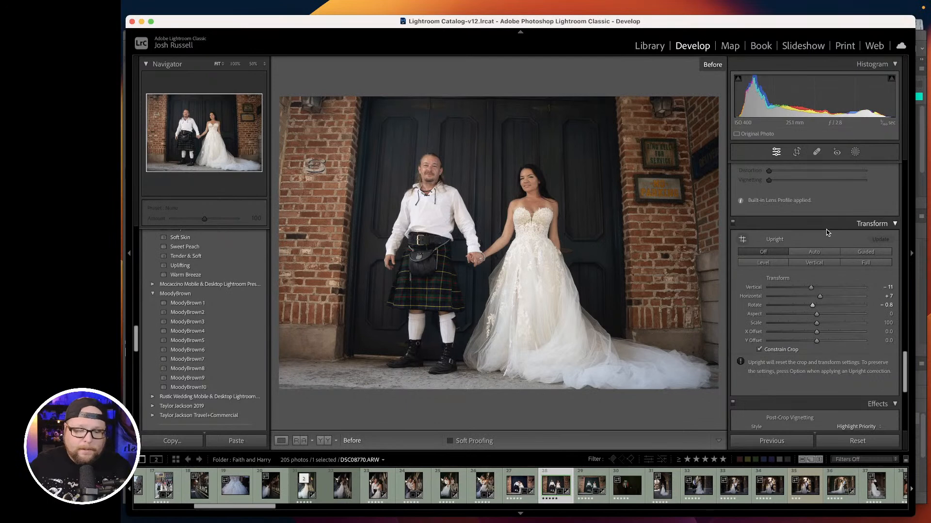
key(backslash)
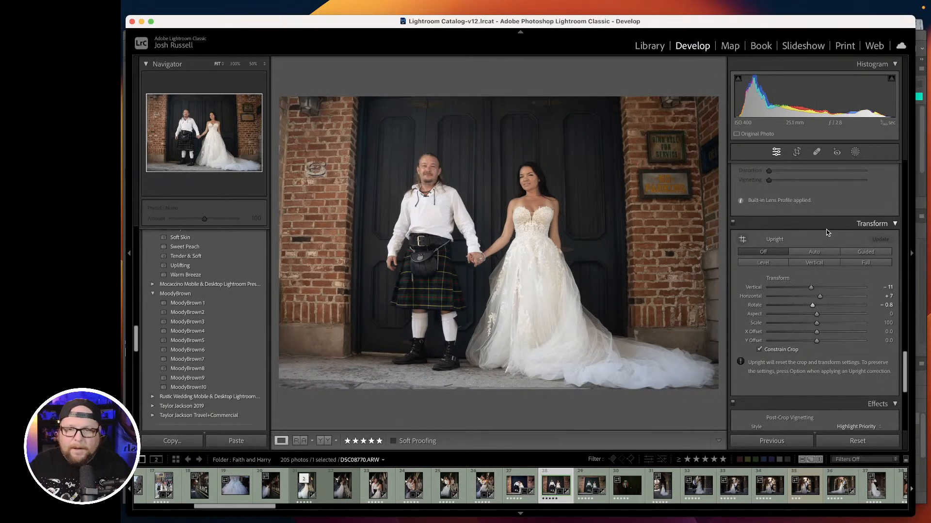
Open DSC08774.ARW and correct its perspective with Constrain Crop enabled and Vertical set to -17.
key(Right)
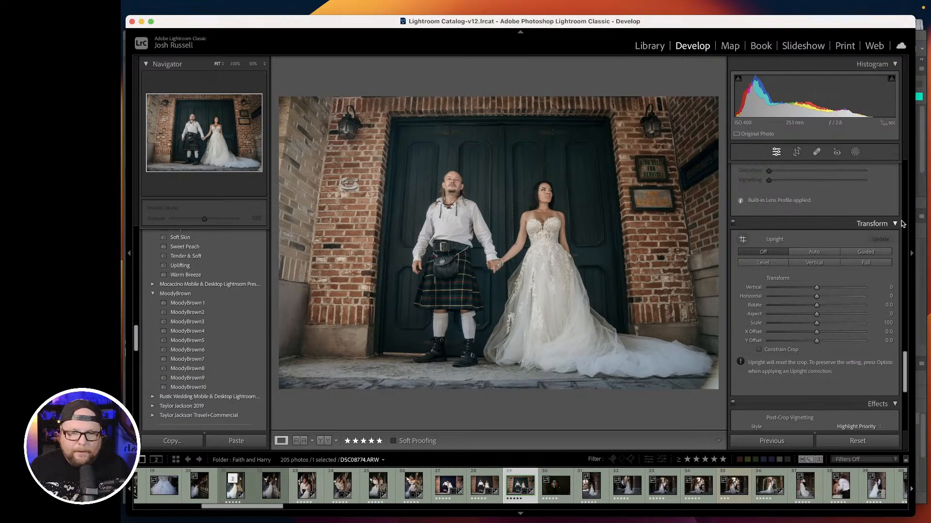
click(782, 349)
drag(817, 288, 795, 269)
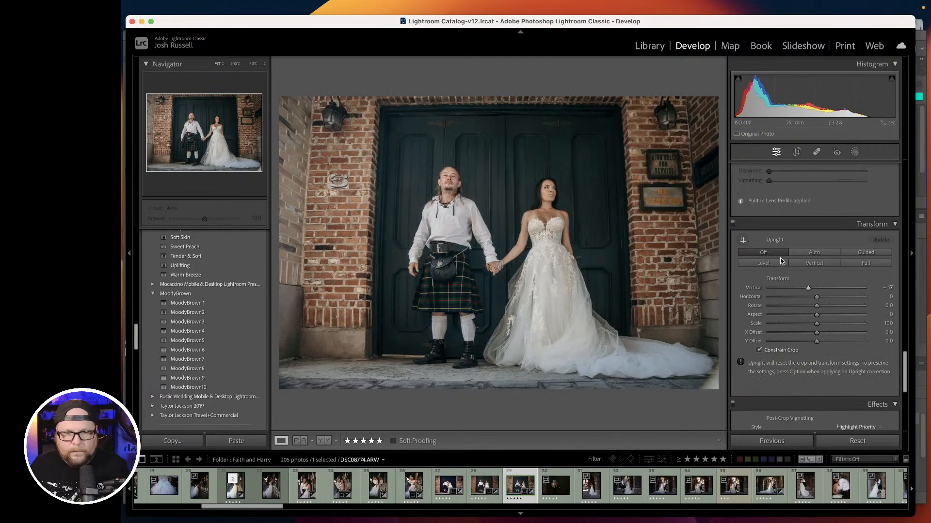
Enable lens profile corrections for DSC08774.ARW and compare the photo with its before view.
scroll(781, 260, up, 5)
click(771, 247)
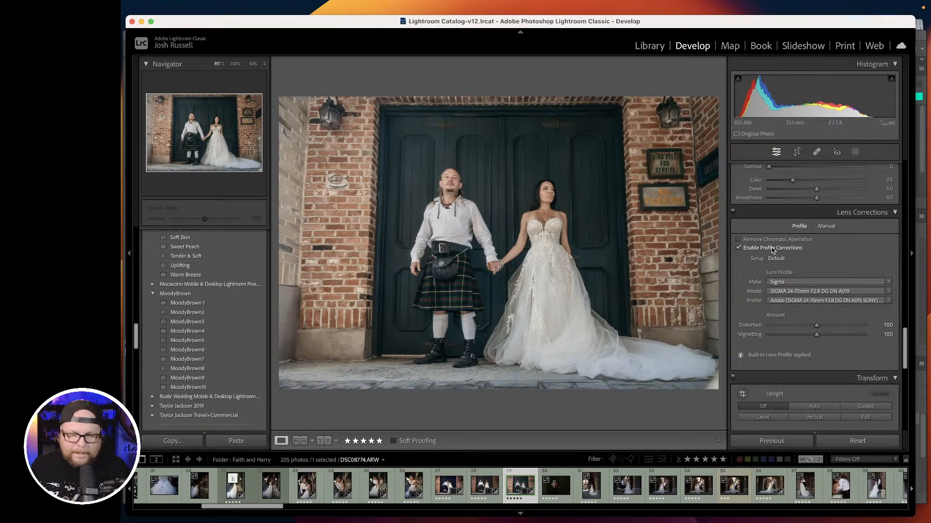
key(backslash)
key(backslash)
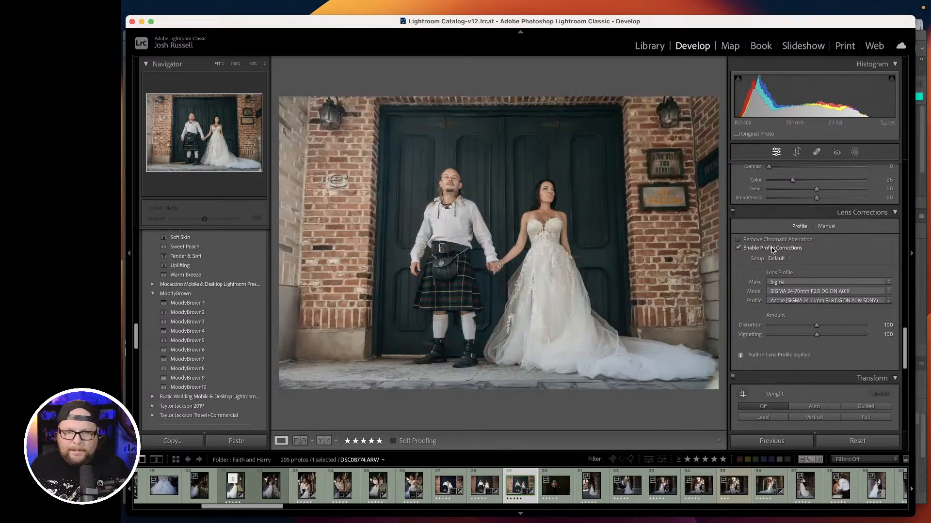
key(backslash)
key(backslash)
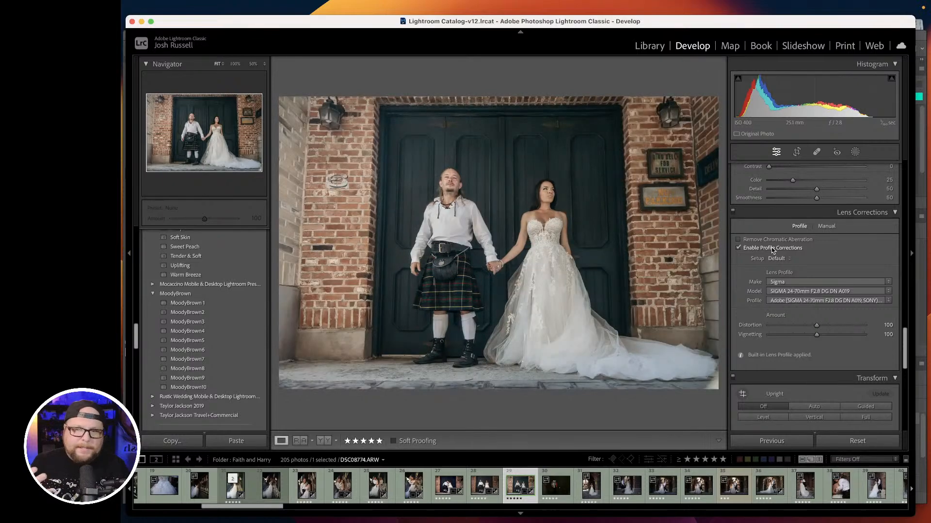
Compare the before and after views of DSC08774.ARW to examine the combined effect of the edits and lens corrections.
key(backslash)
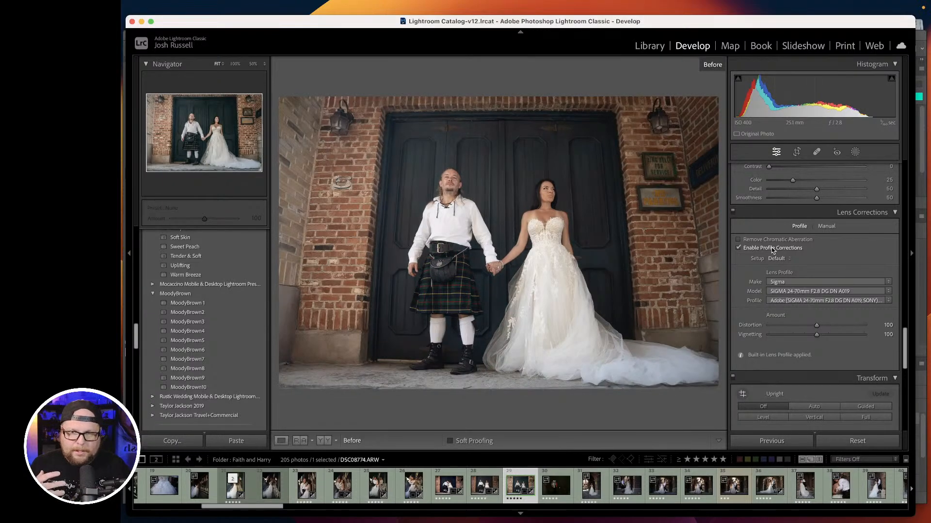
key(backslash)
key(backslash)
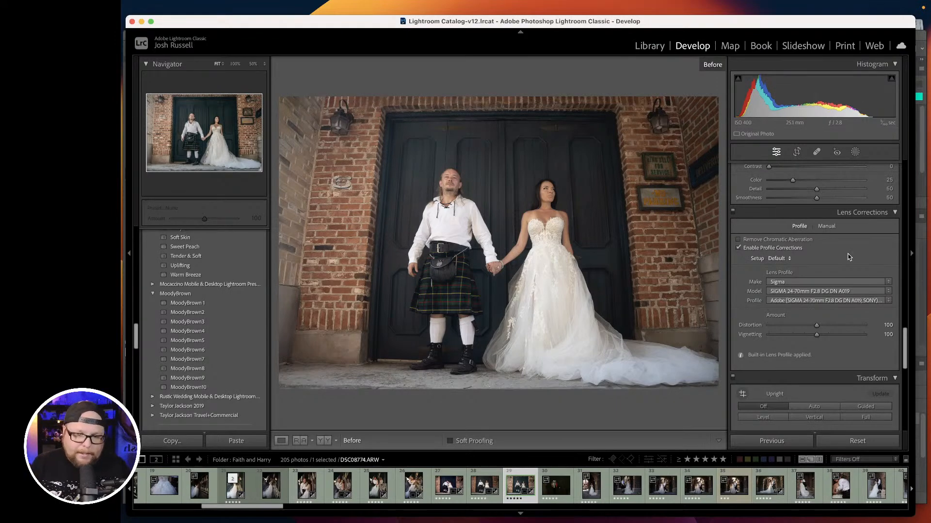
key(backslash)
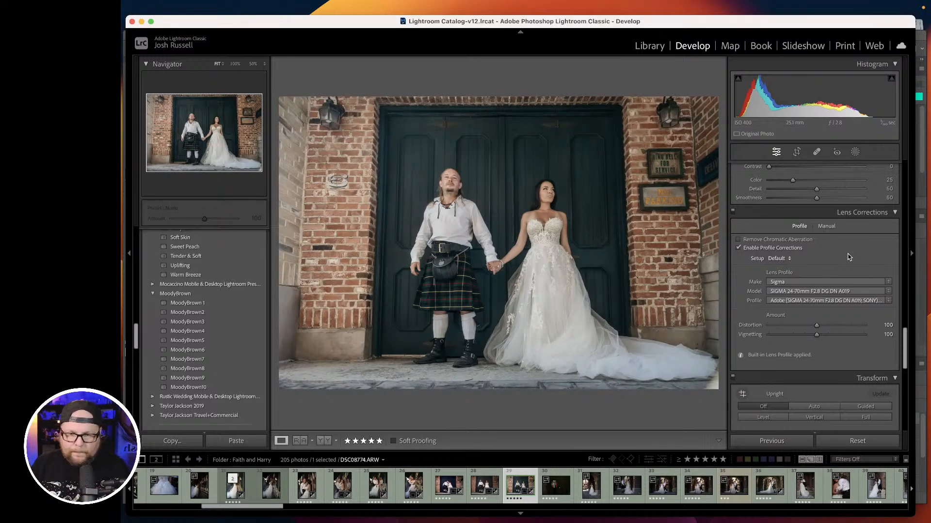
key(backslash)
key(backslash)
key(backslash)
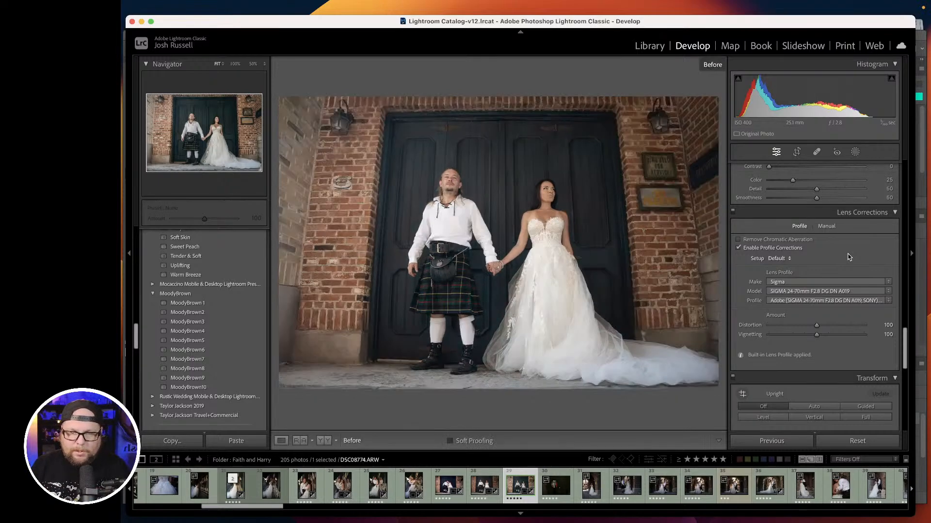
key(backslash)
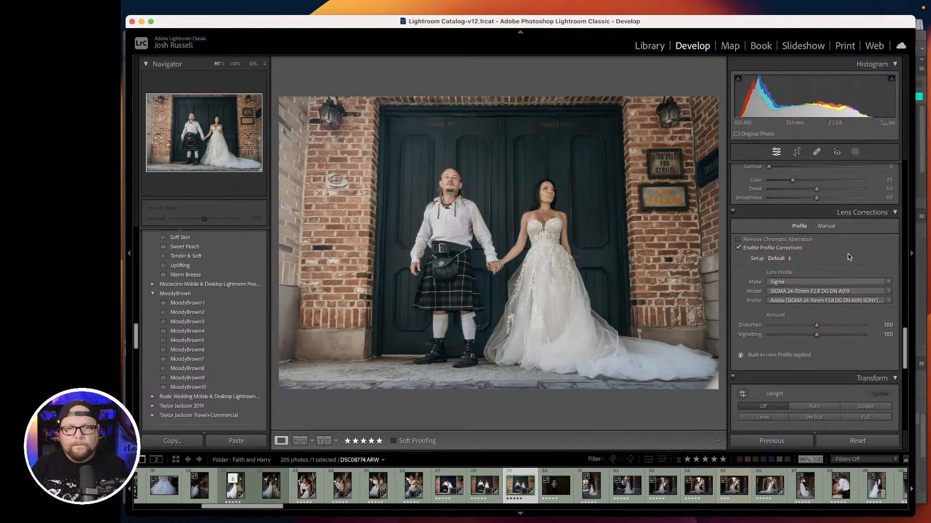
Apply the MoodyBrown 1 preset to DSC08776.ARW and set Exposure to +1.15, Temp to 7,108 and Texture to -19.
key(Right)
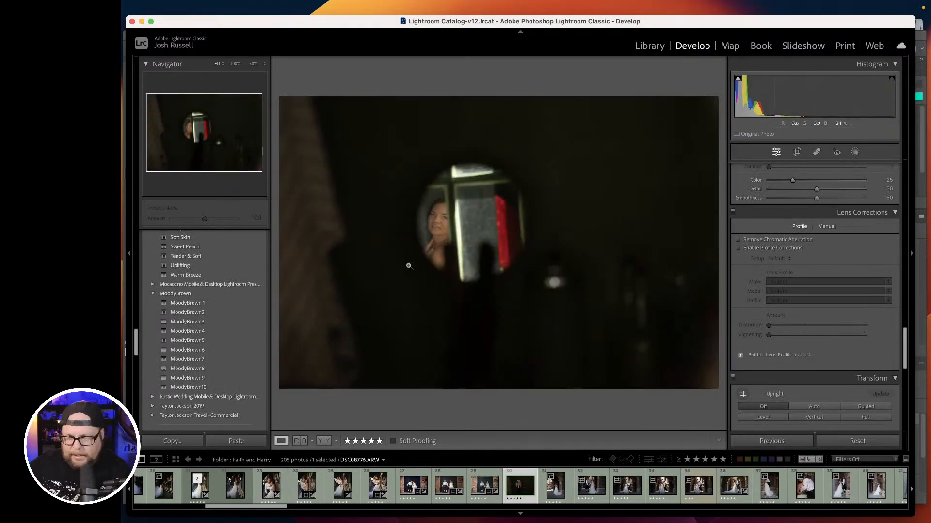
click(199, 305)
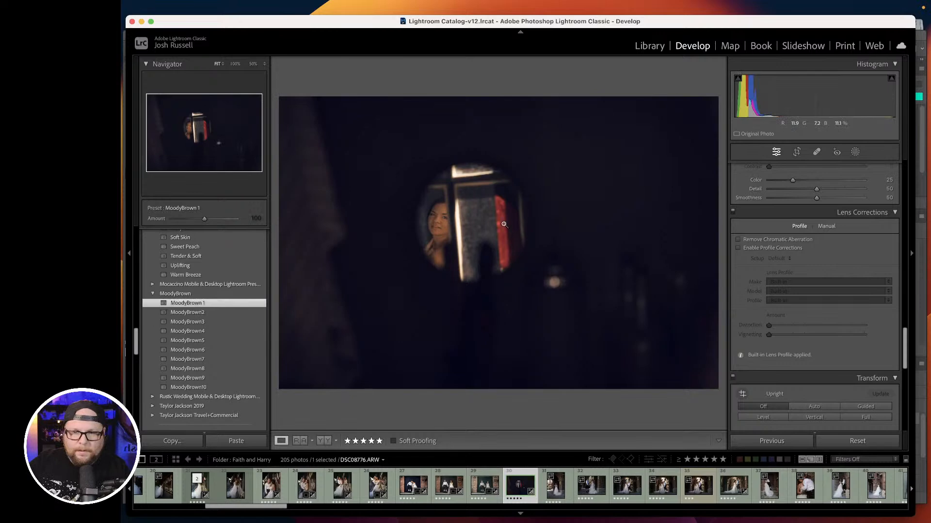
scroll(768, 243, up, 15)
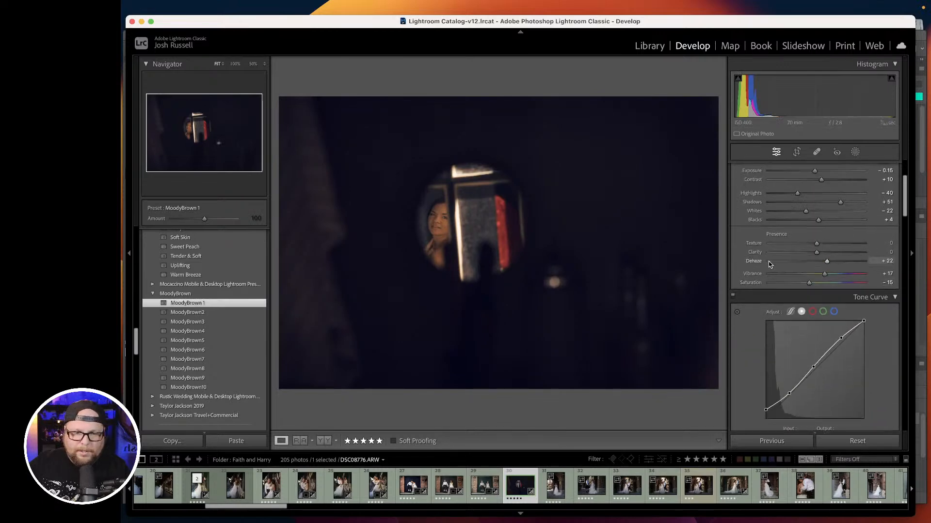
drag(814, 262, 839, 262)
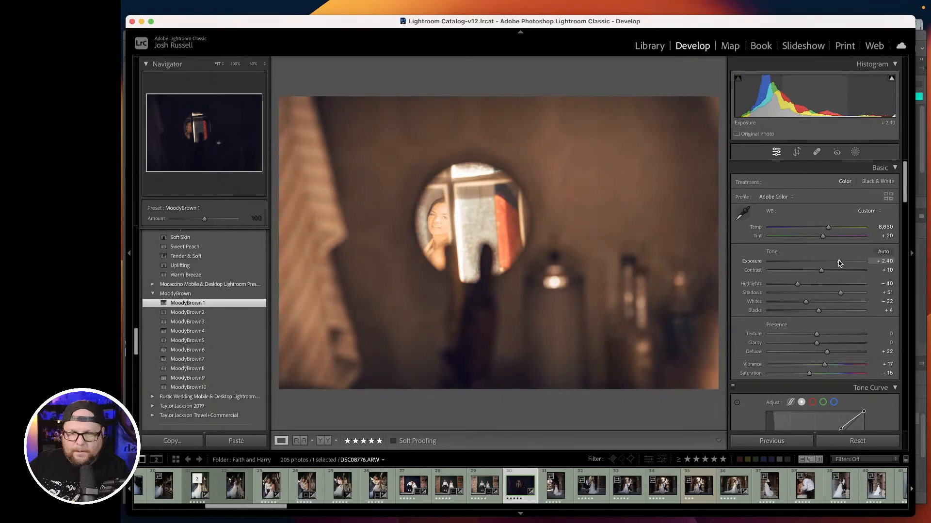
drag(840, 263, 827, 262)
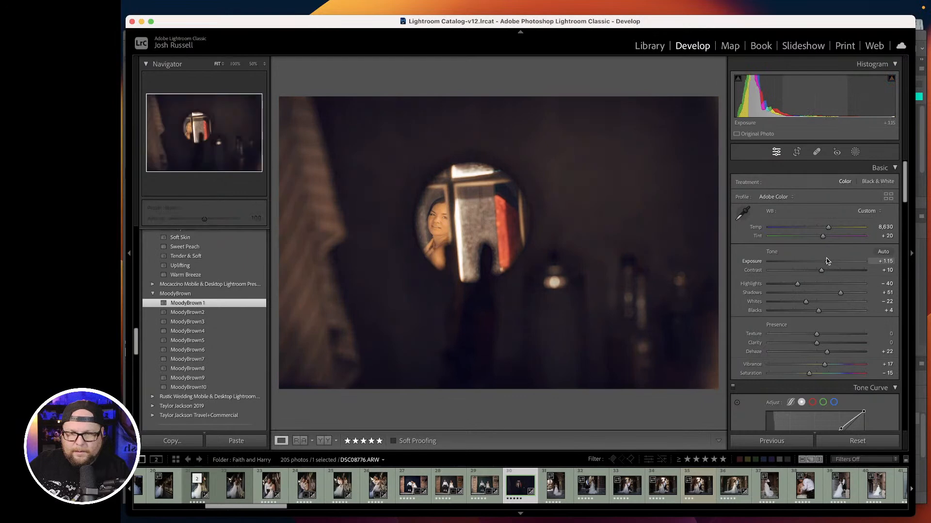
drag(829, 230, 817, 229)
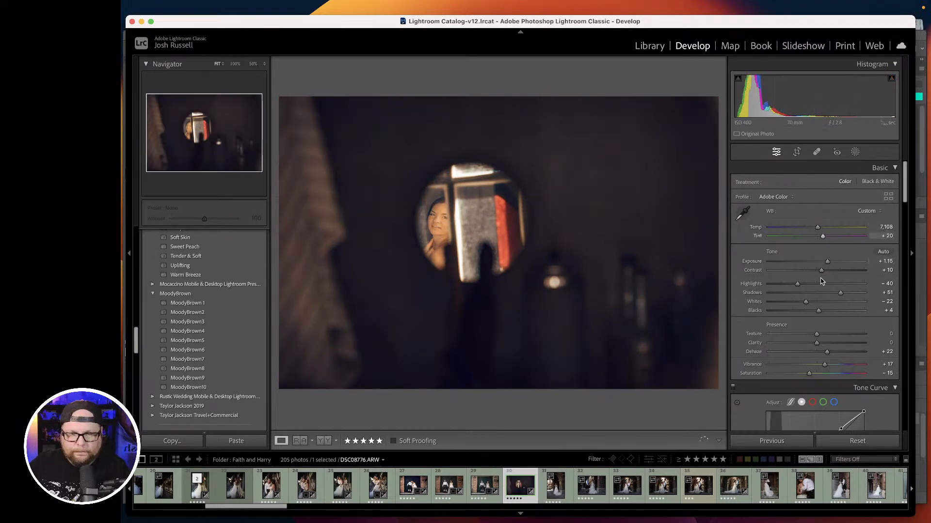
drag(817, 334, 809, 335)
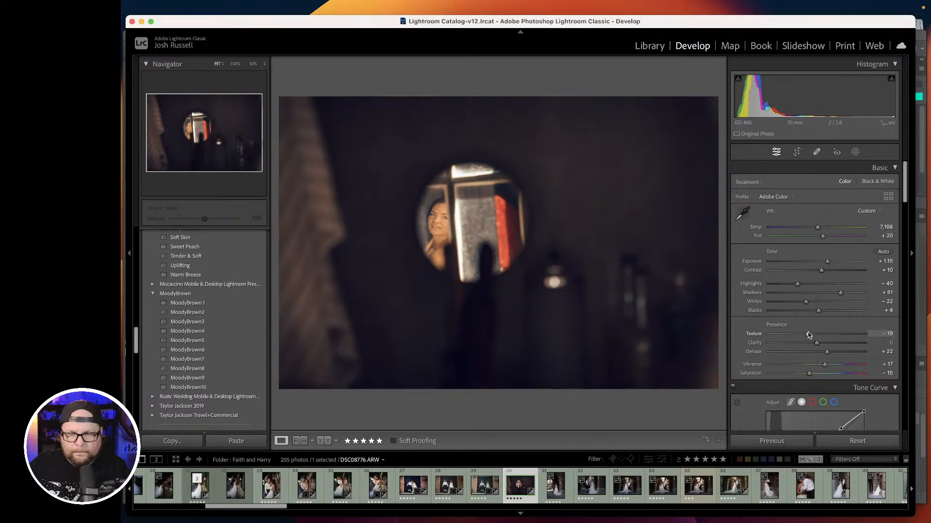
Straighten DSC08776.ARW by rotating the image slightly clockwise within the crop, and compare it with its before view.
click(796, 152)
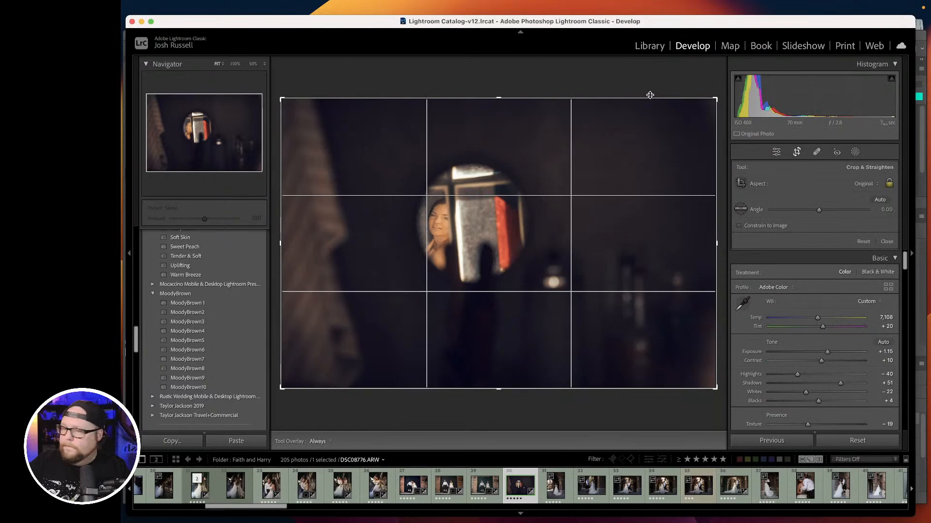
drag(702, 73, 713, 81)
key(Return)
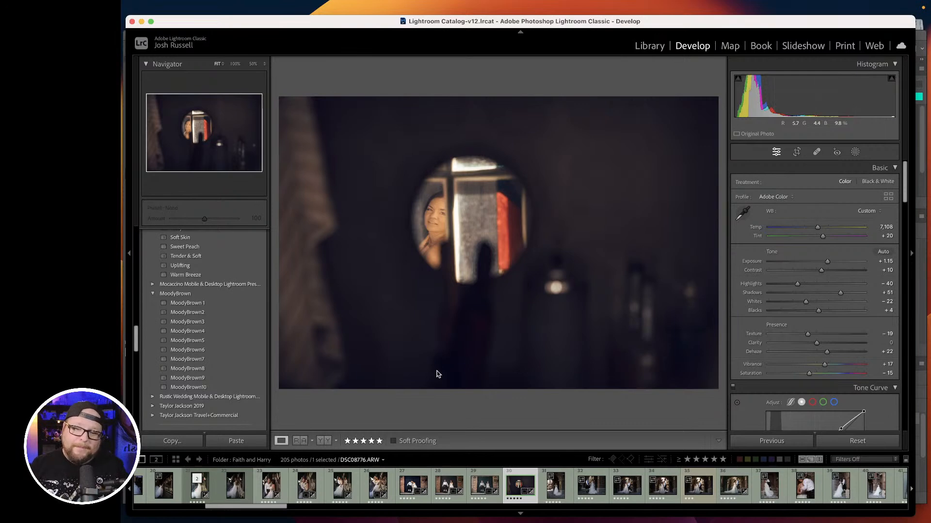
key(backslash)
key(backslash)
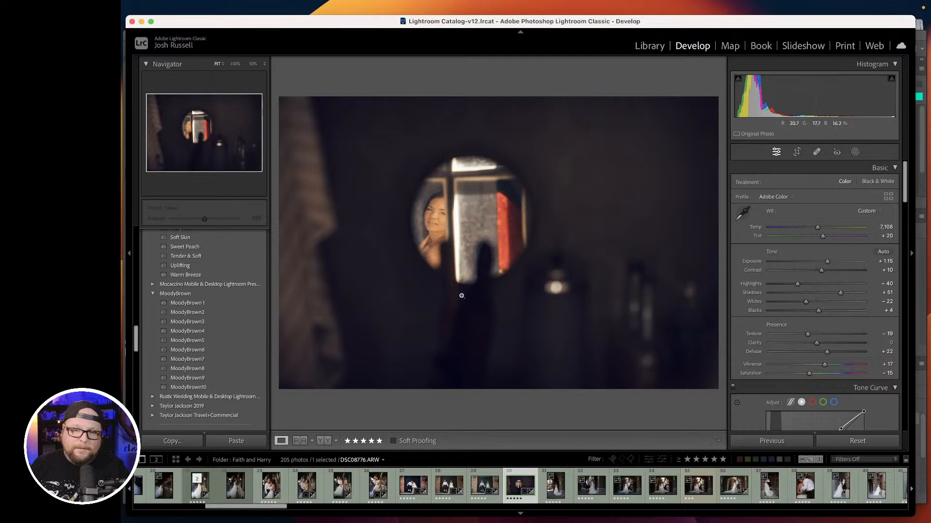
Remove the star ratings from DSC08782.ARW and DSC08785.ARW by setting both to 0.
key(Right)
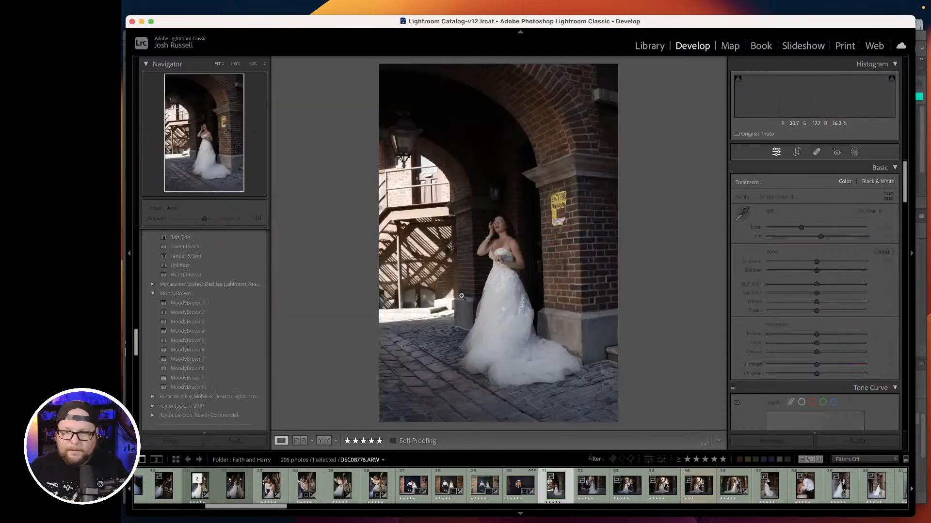
key(0)
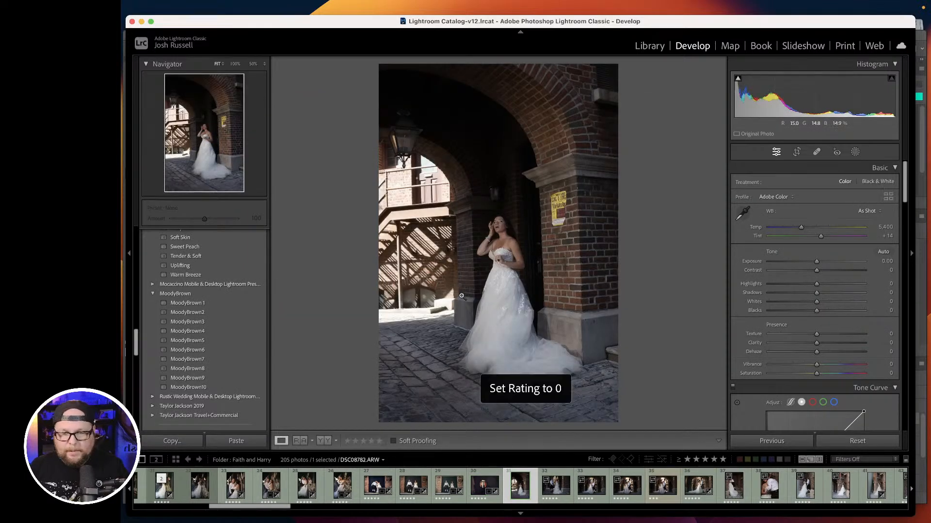
key(Right)
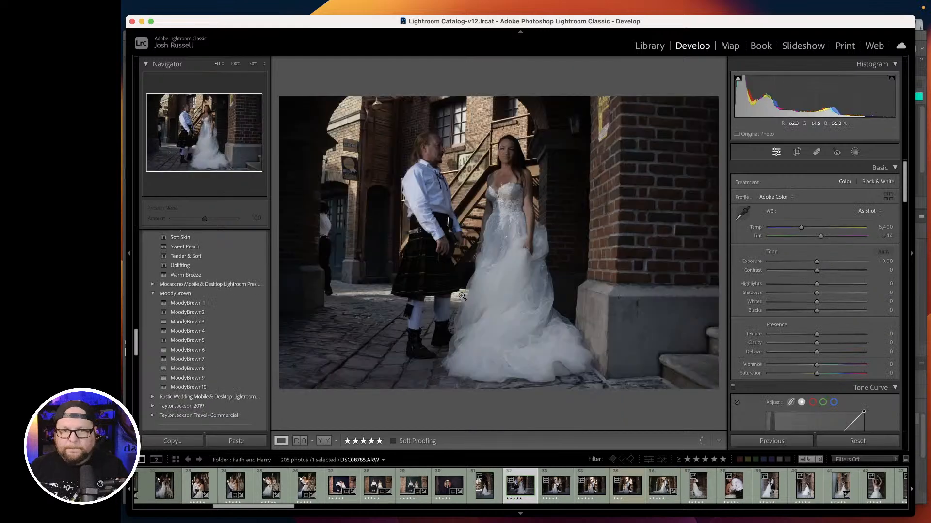
key(0)
Open DSC08787.ARW and set Shadows to +66, Texture to -30 and Clarity to +7, checking the couple's faces at 100%.
key(Right)
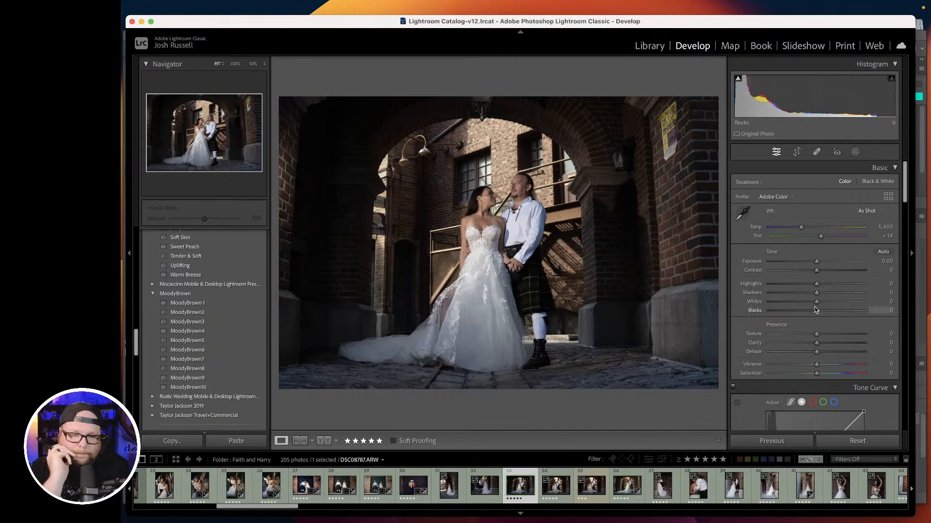
drag(816, 293, 848, 293)
click(521, 192)
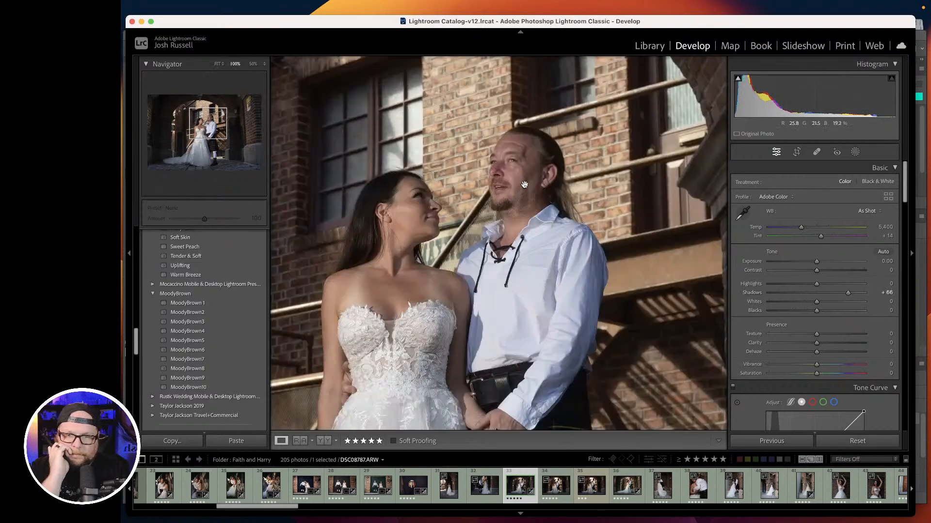
click(523, 186)
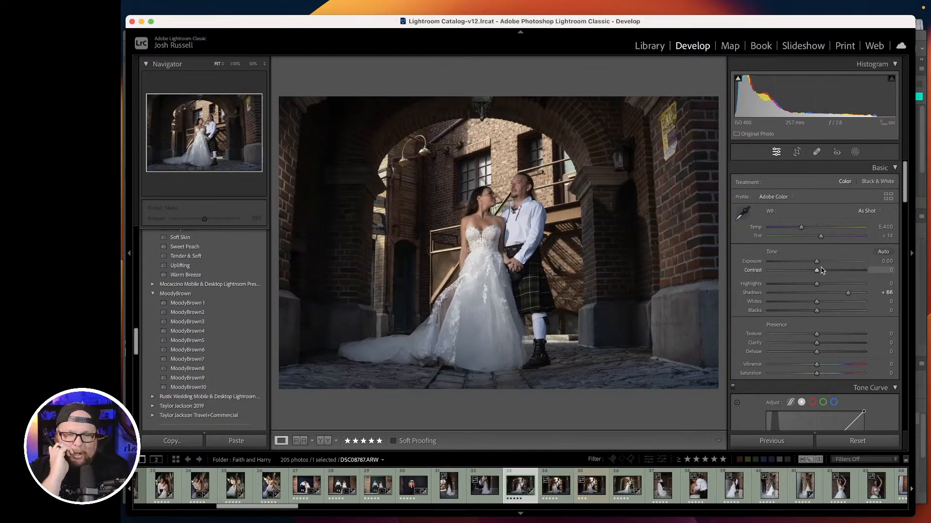
drag(817, 334, 802, 335)
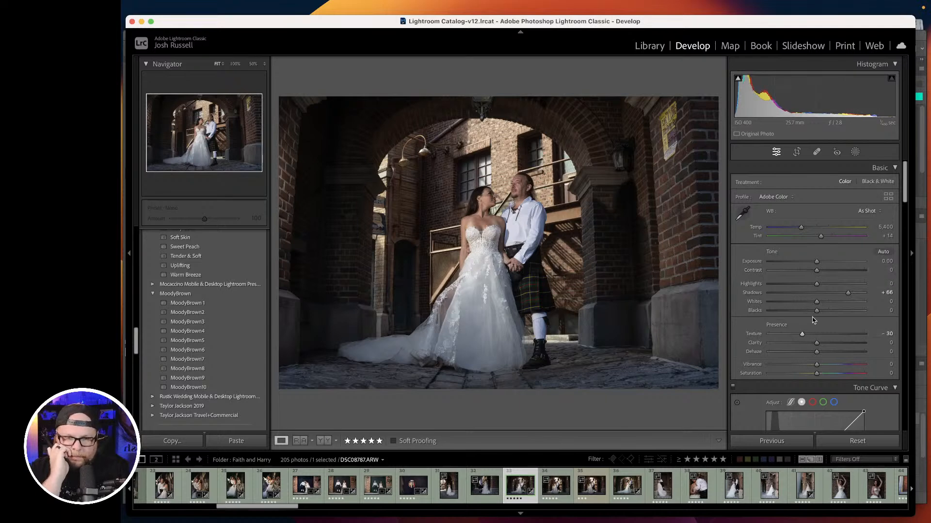
drag(818, 345, 820, 345)
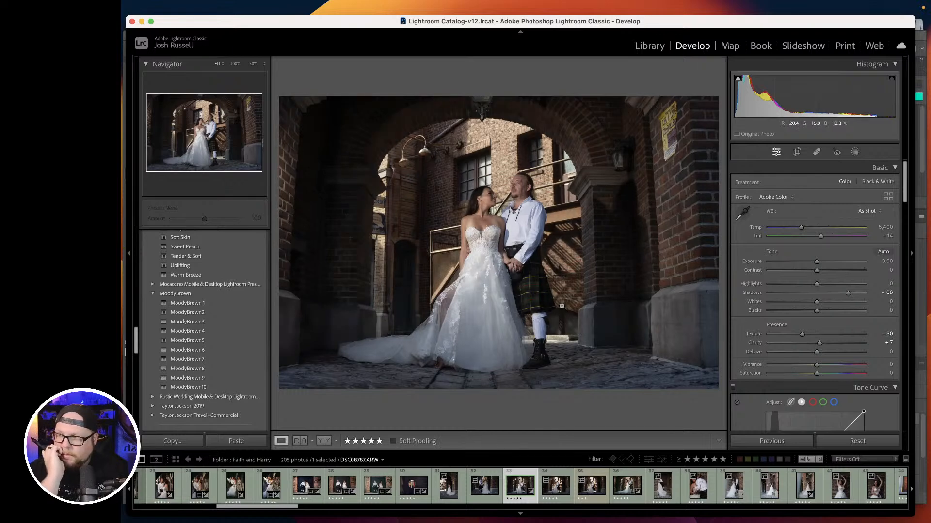
Compare the before and after views of DSC08787.ARW to examine the tone and presence adjustments.
key(backslash)
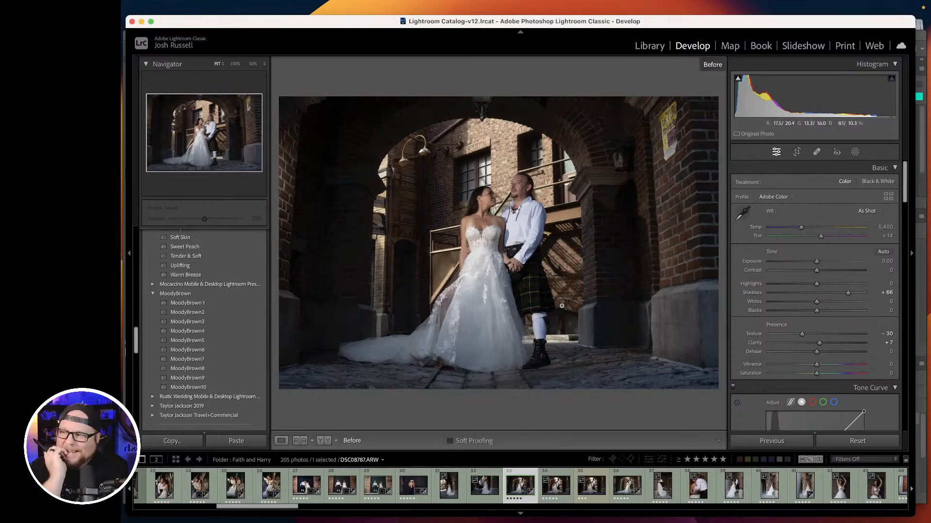
key(backslash)
key(backslash)
key(backslash)
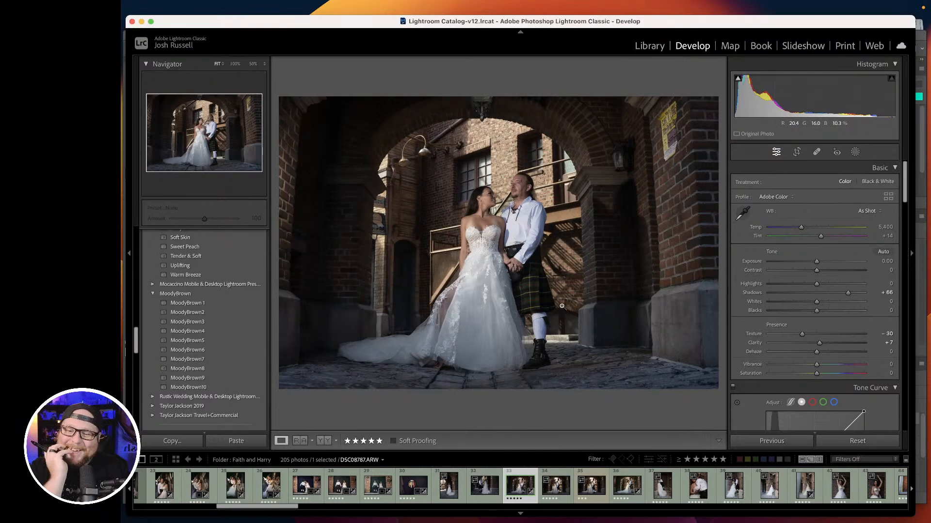